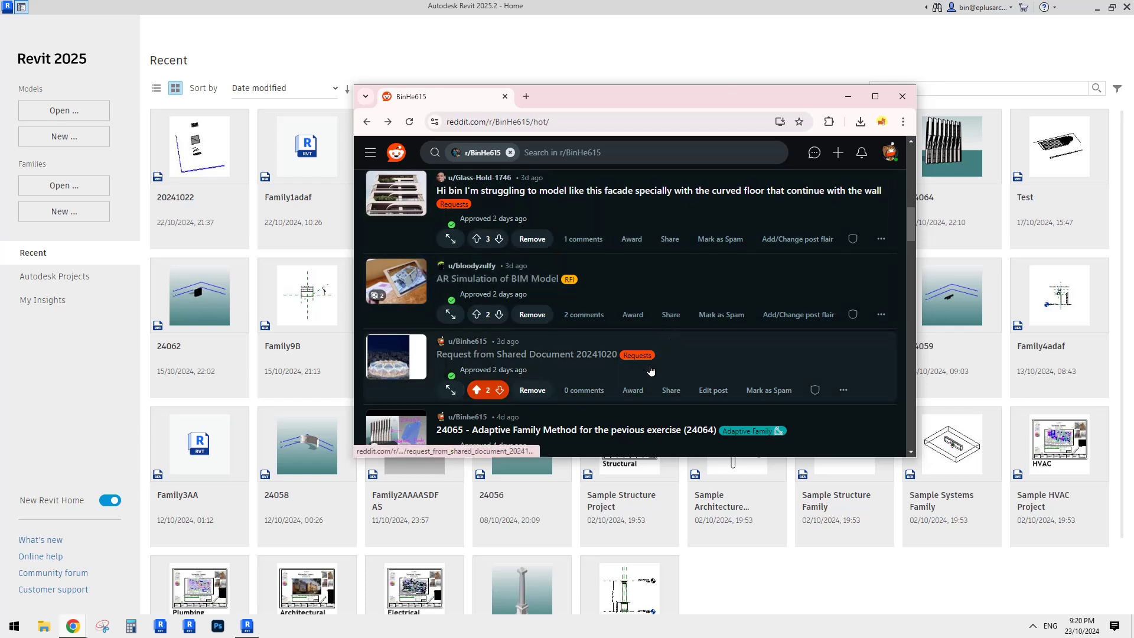
# Open the "Request from Shared Document 20241020" post and examine its request text and stadium image in a maximised browser window.
pyautogui.click(584, 389)
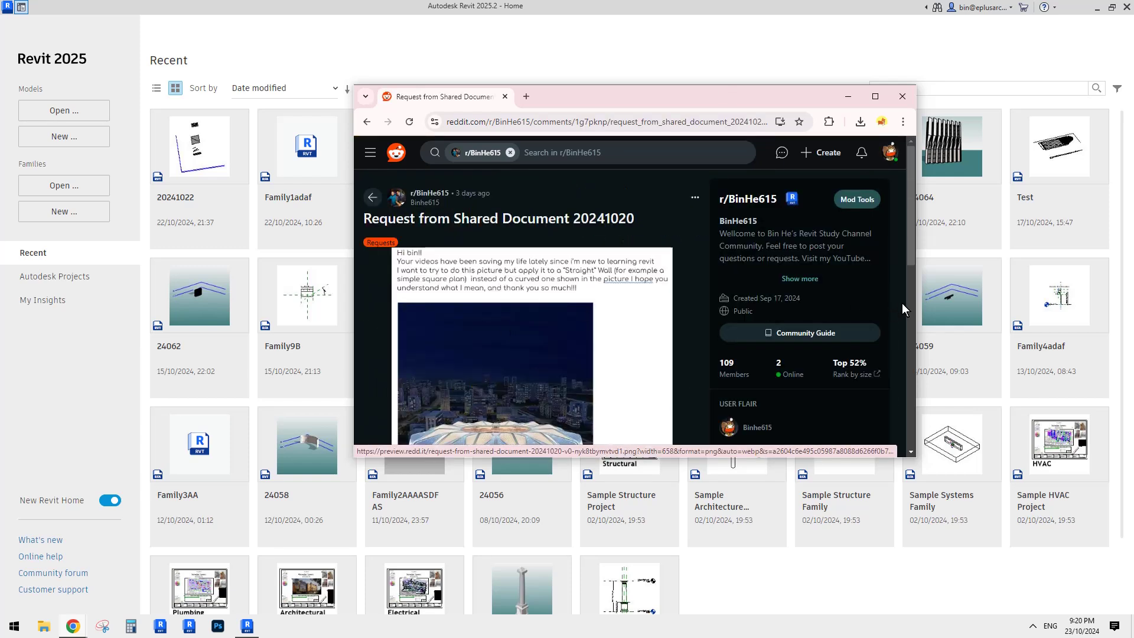
pyautogui.scroll(-1, 494, 284)
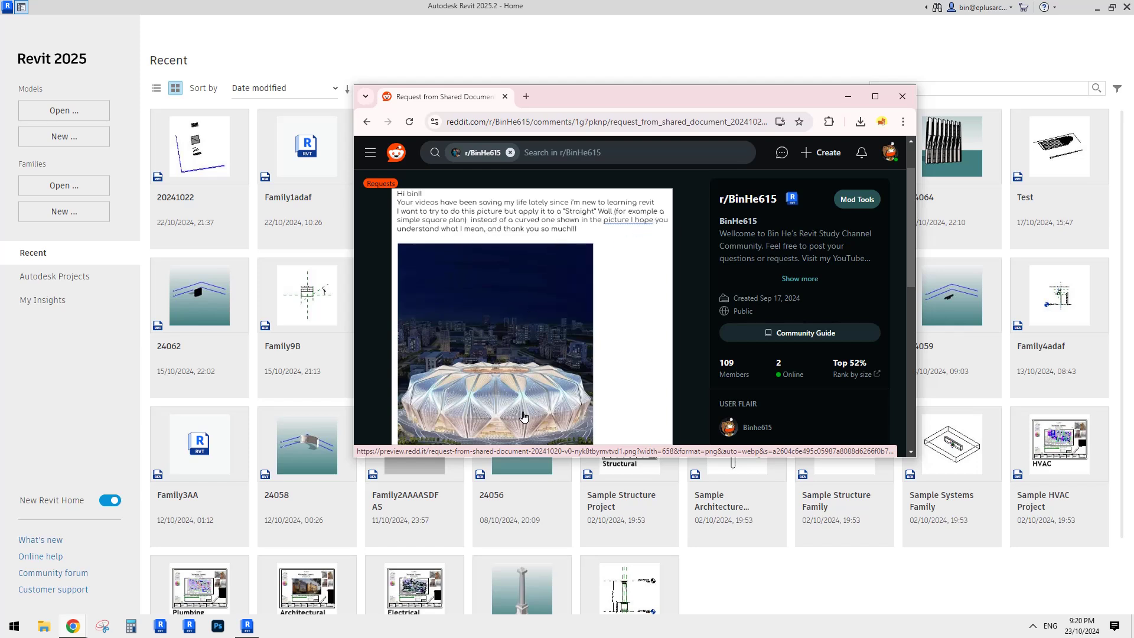
pyautogui.scroll(-1, 540, 395)
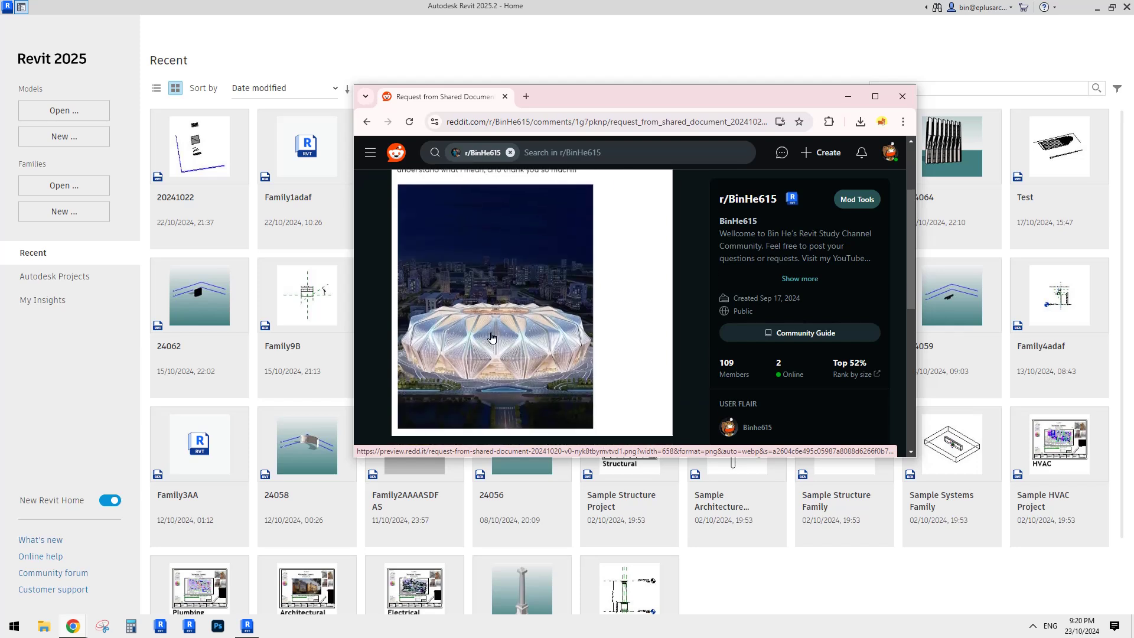
pyautogui.scroll(1, 514, 346)
pyautogui.scroll(-1, 528, 354)
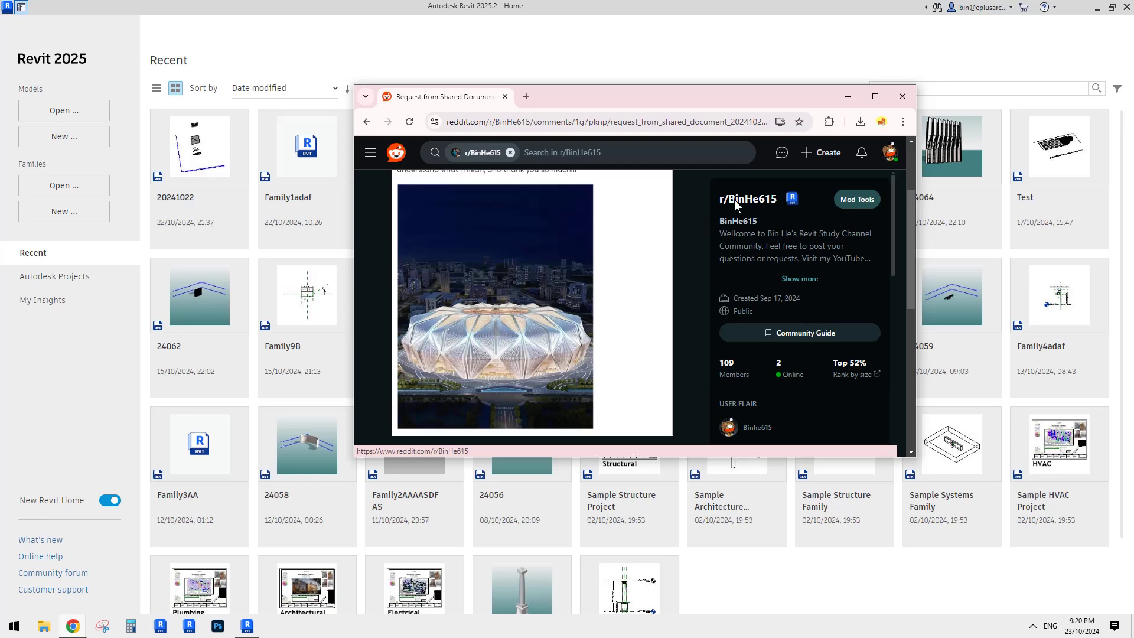
pyautogui.click(875, 96)
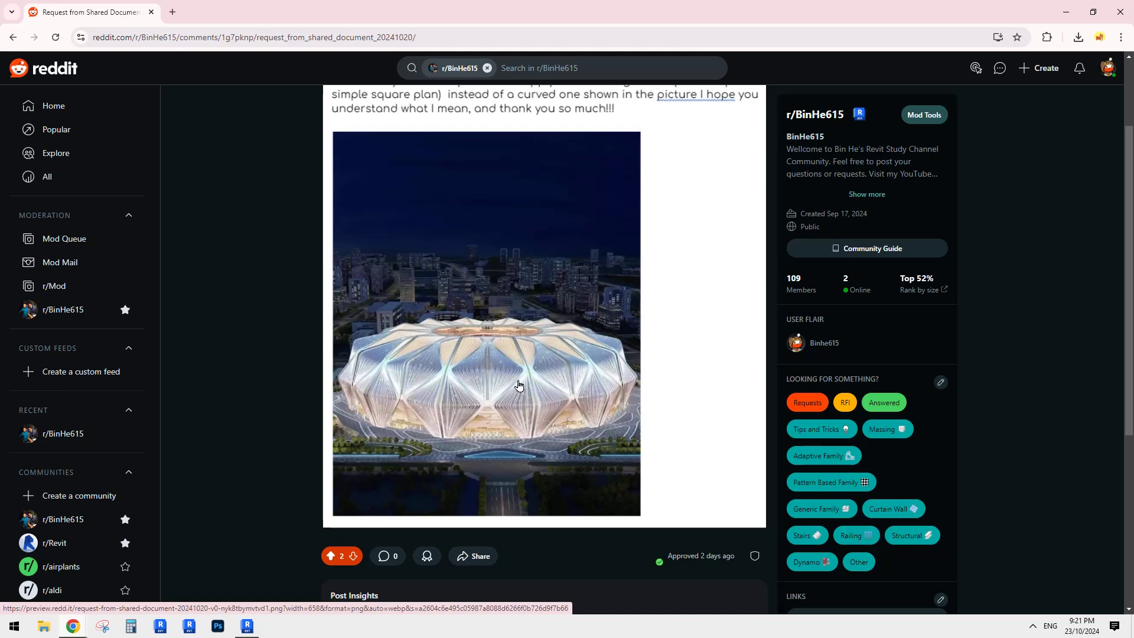
pyautogui.scroll(1, 518, 385)
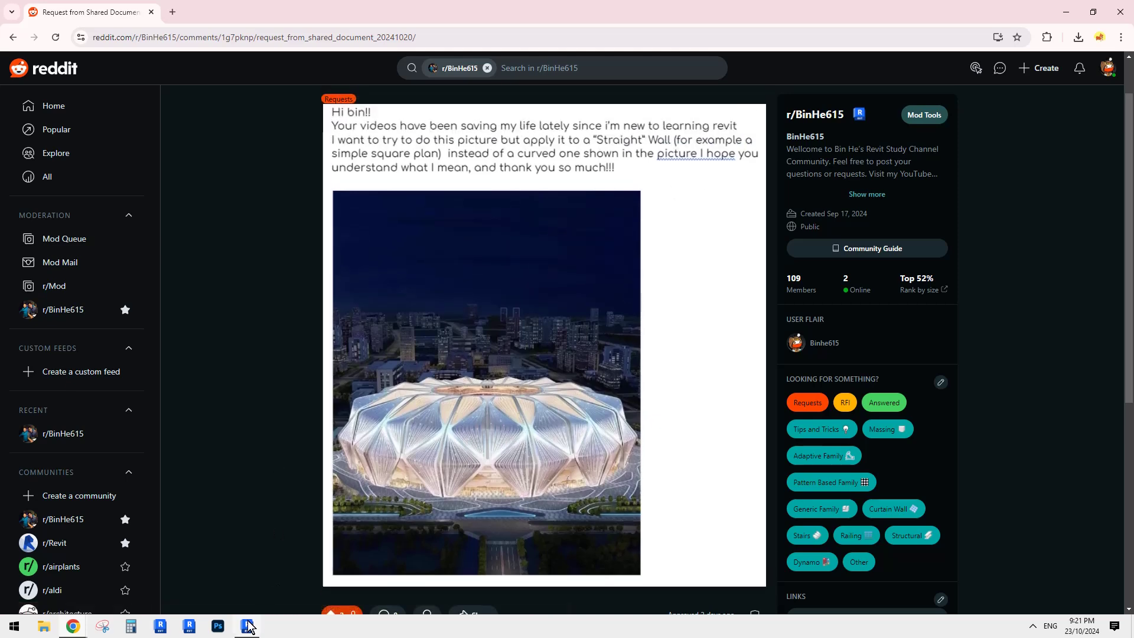
# Switch to Revit and create a new family from the Metric Generic Model Pattern Based.rft template.
pyautogui.click(248, 626)
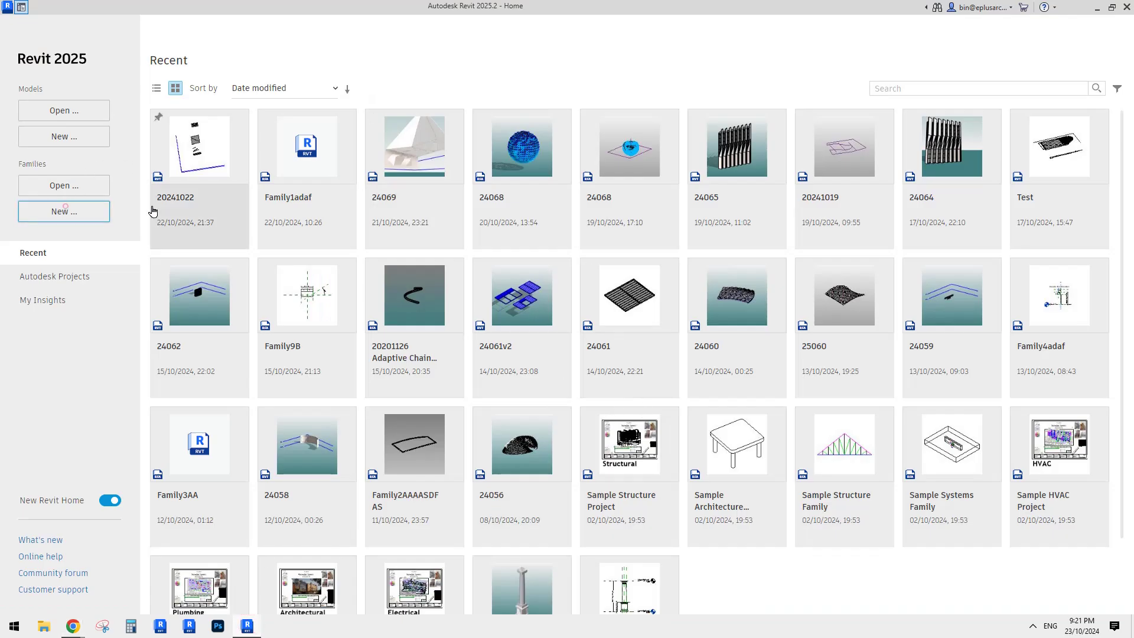
pyautogui.click(64, 211)
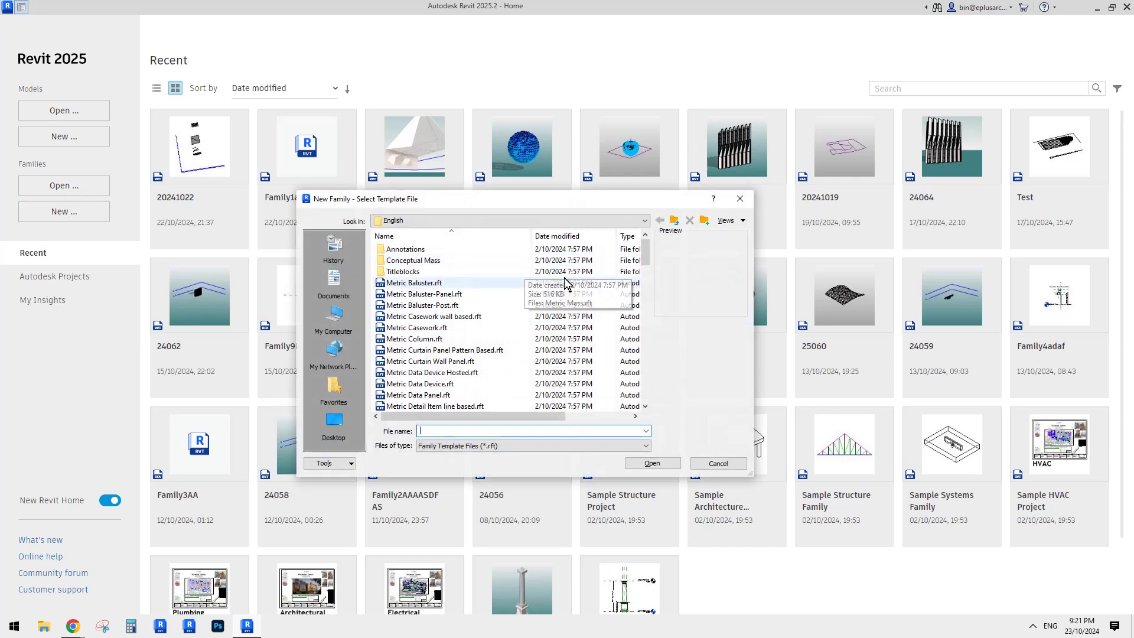
pyautogui.click(397, 350)
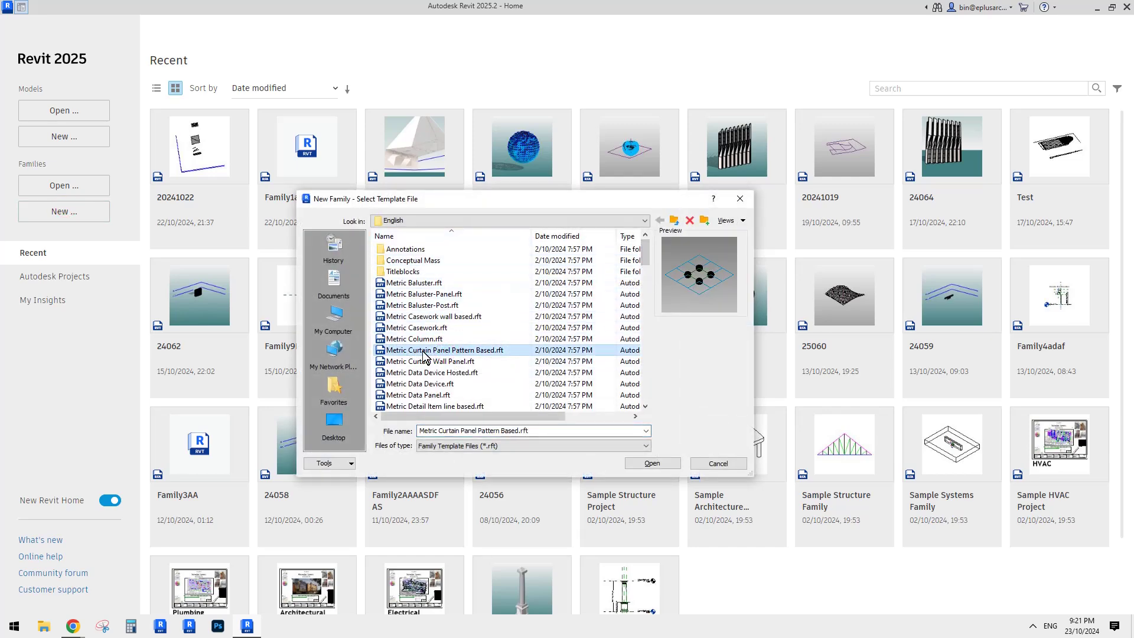
pyautogui.moveTo(645, 251); pyautogui.dragTo(646, 307)
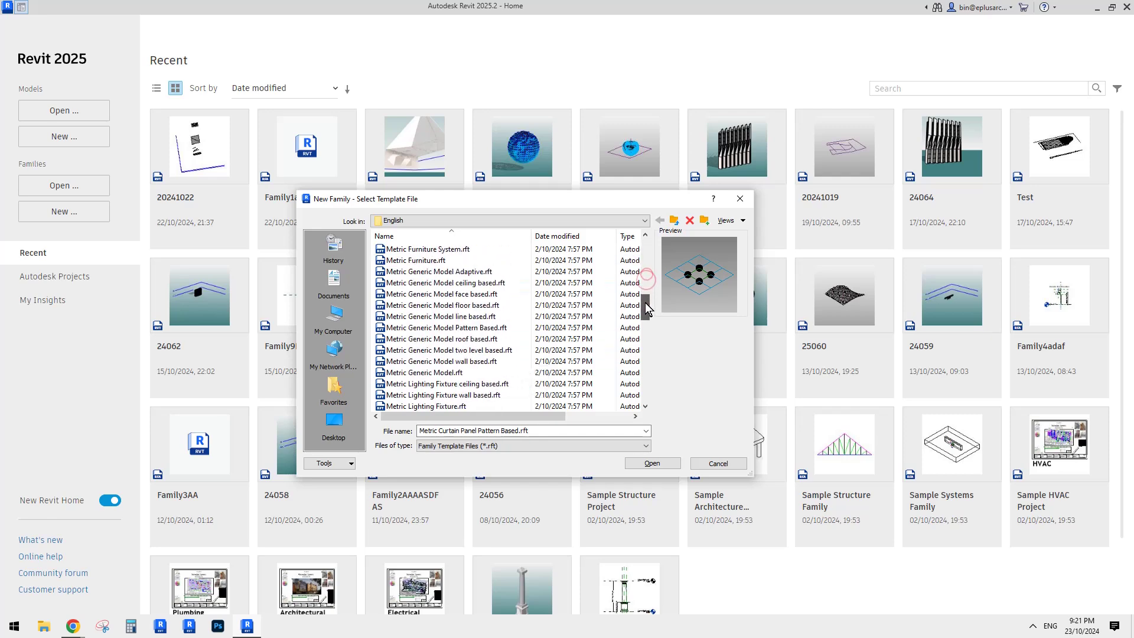
pyautogui.click(473, 327)
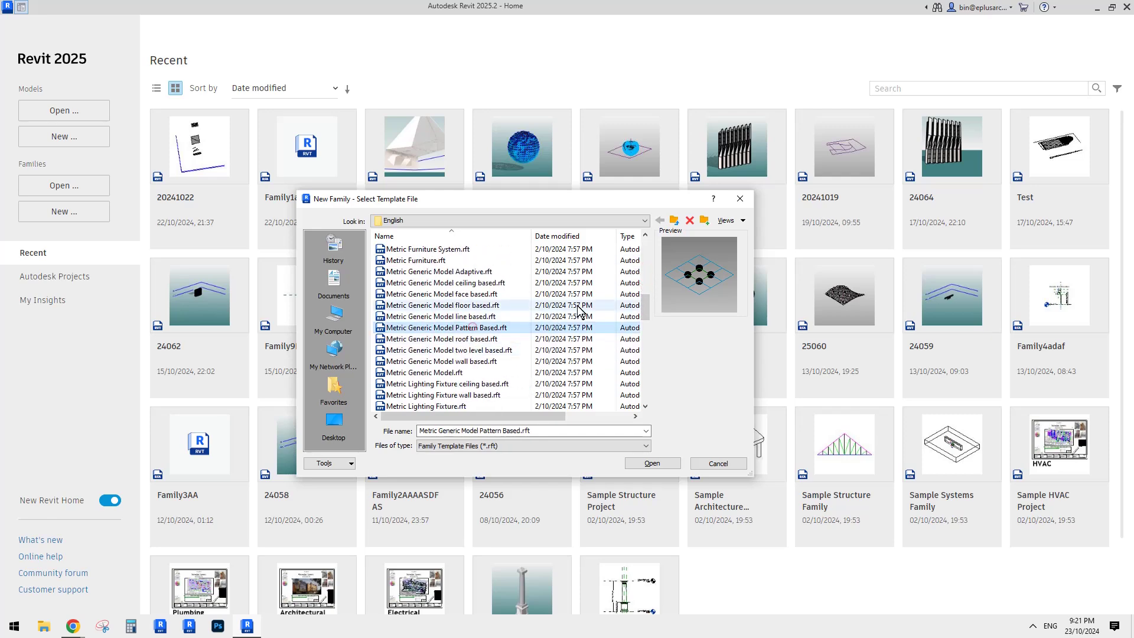
pyautogui.click(652, 463)
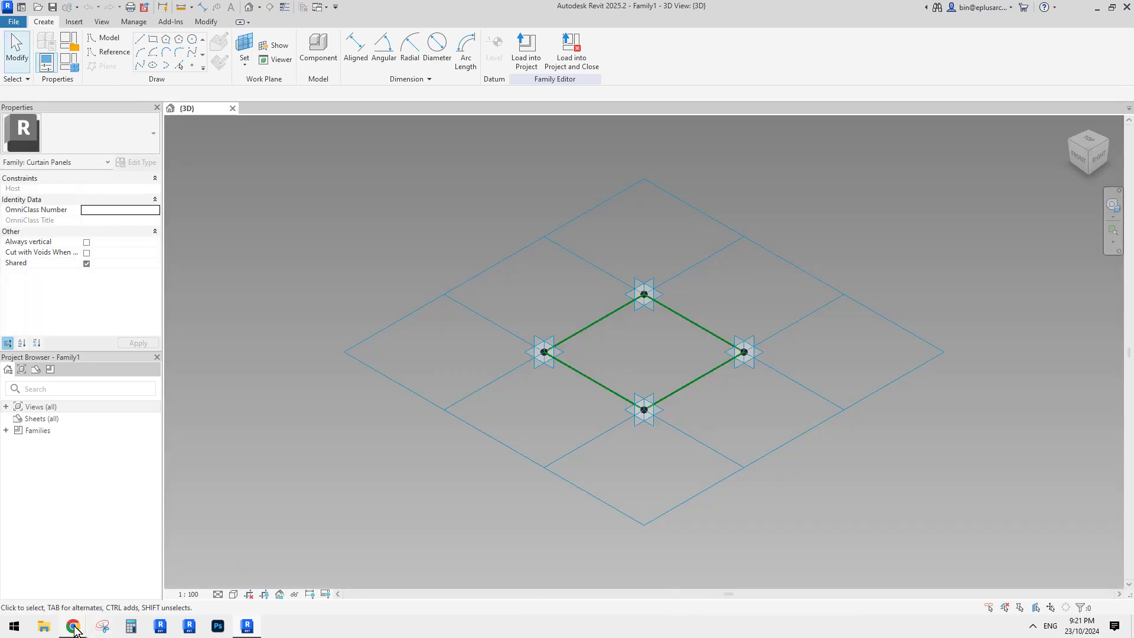
# Review the stadium image's diamond-shaped facade panels in Chrome and return to Revit.
pyautogui.moveTo(75, 627)
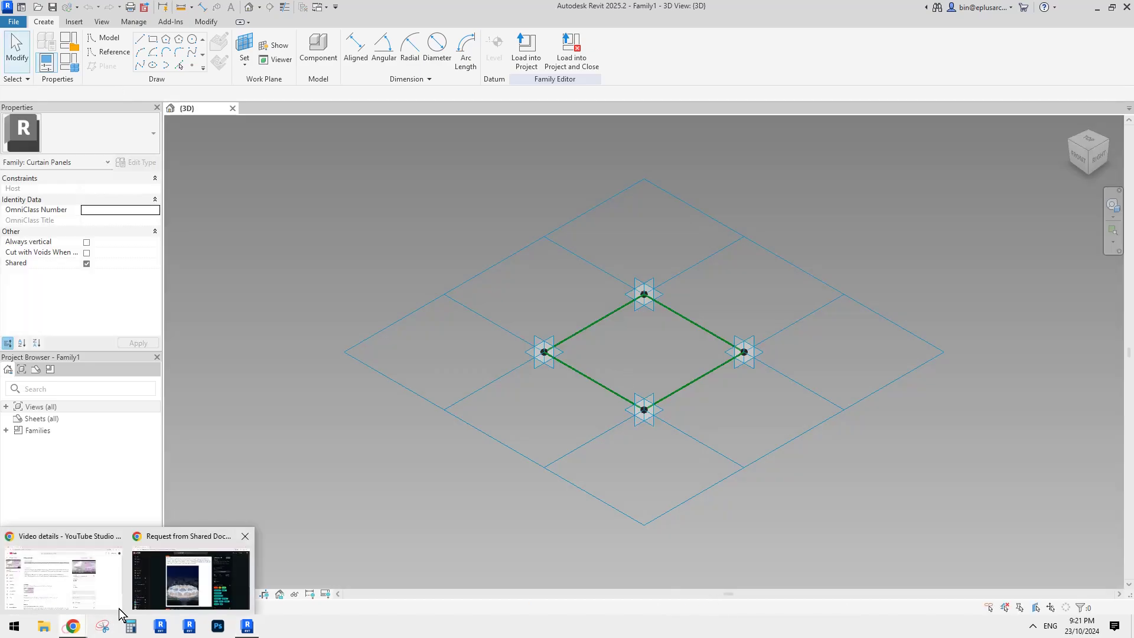
pyautogui.click(189, 576)
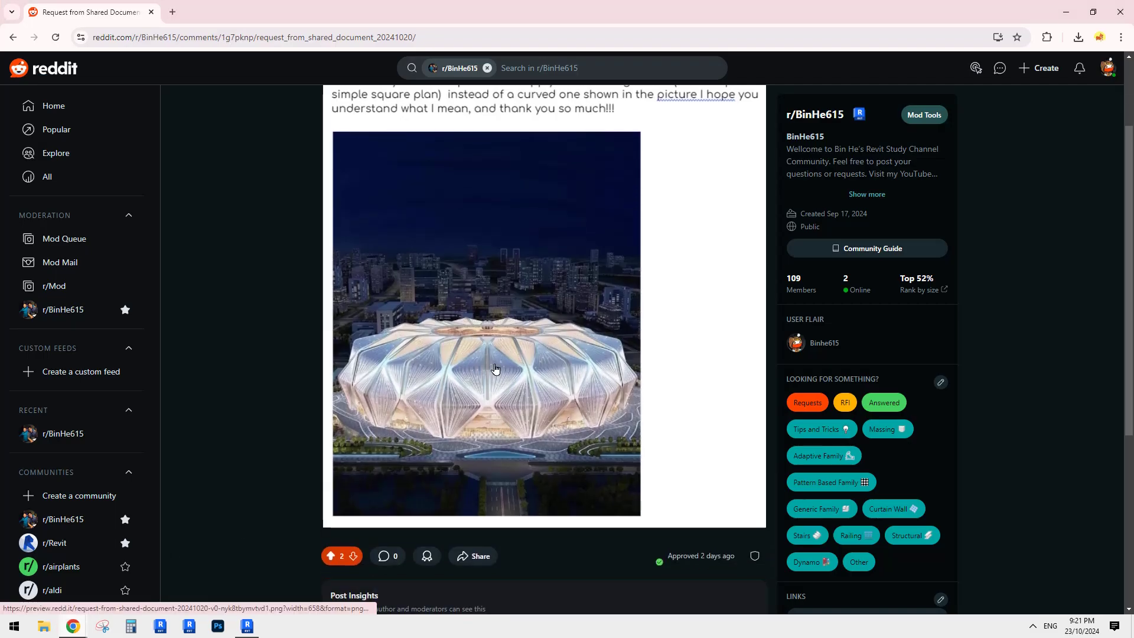
pyautogui.hotkey('alt', 'Tab')
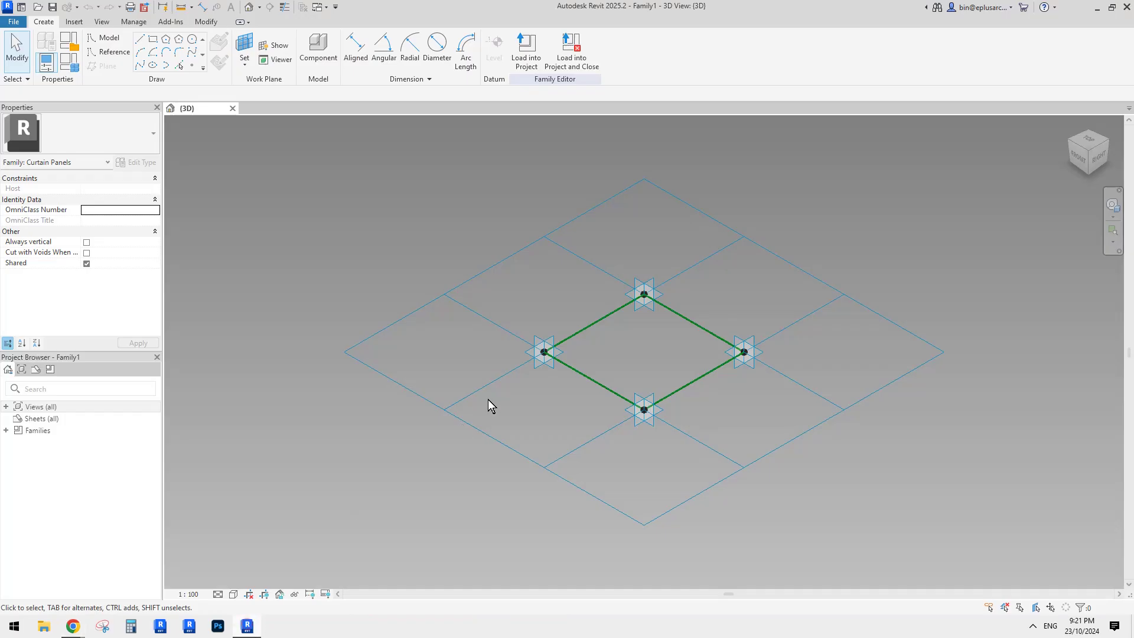
# Select the tile pattern grid and change its type to Rhomboid.
pyautogui.keyDown('shift'); pyautogui.moveTo(611, 336); pyautogui.dragTo(654, 273, button='middle'); pyautogui.keyUp('shift')
pyautogui.click(656, 254)
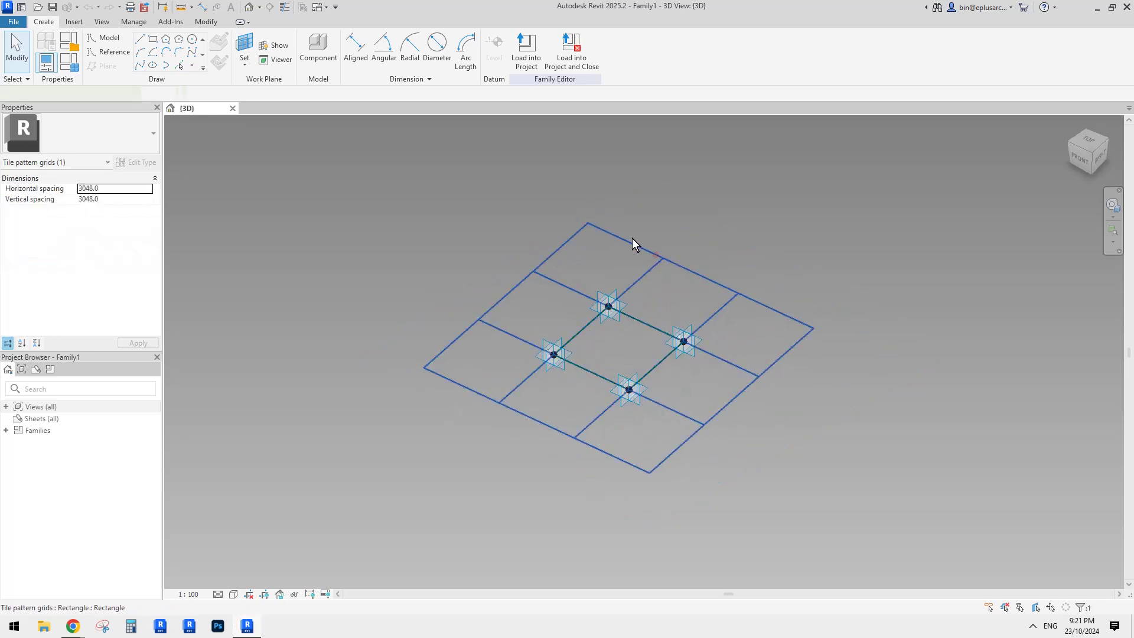
pyautogui.click(486, 172)
pyautogui.click(658, 255)
pyautogui.click(700, 217)
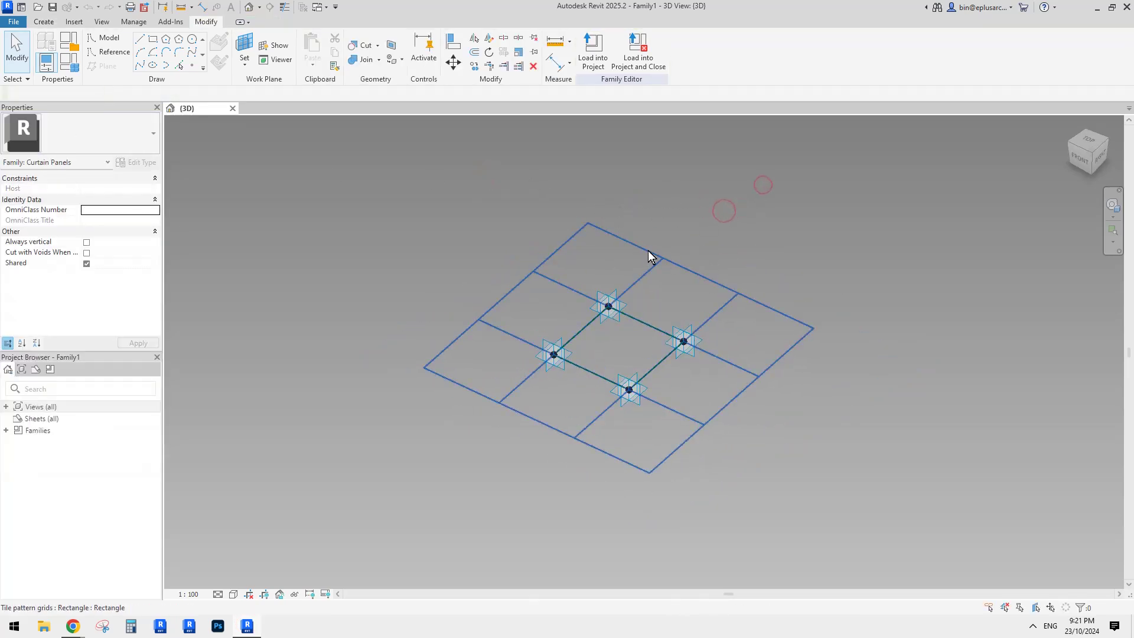
pyautogui.click(569, 249)
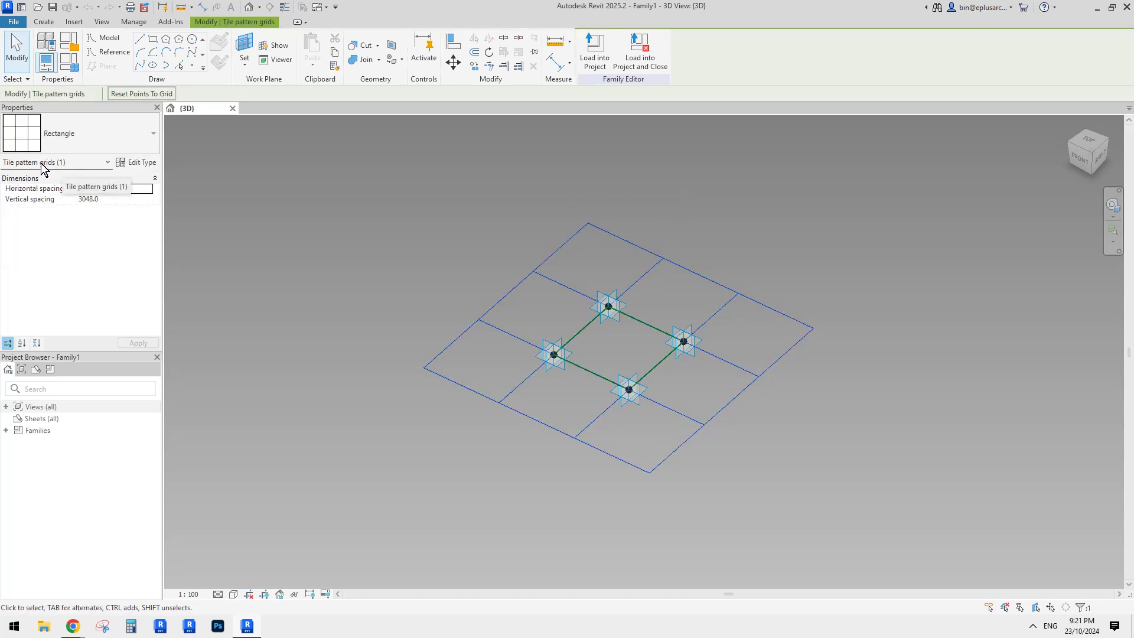
pyautogui.click(132, 134)
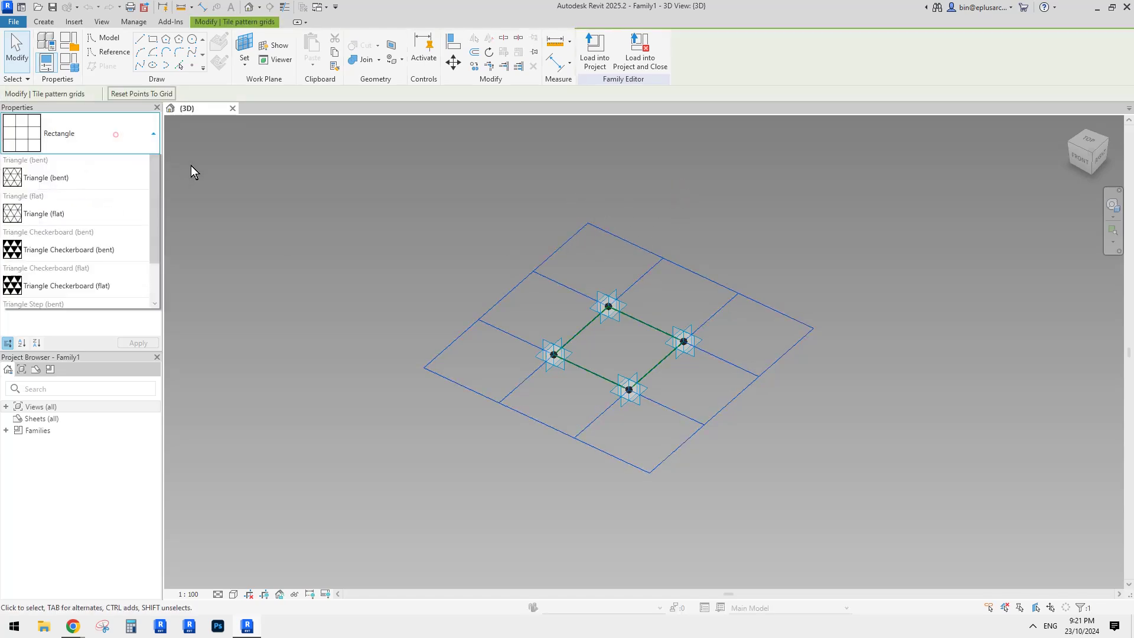
pyautogui.click(152, 262)
pyautogui.scroll(-2, 154, 271)
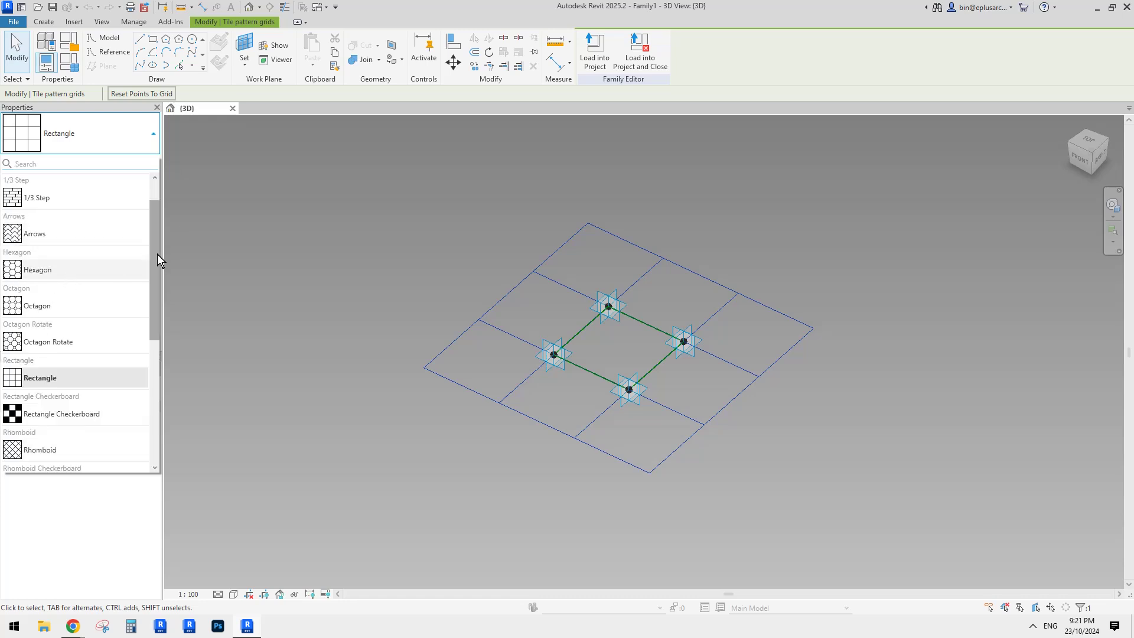
pyautogui.scroll(-2, 159, 279)
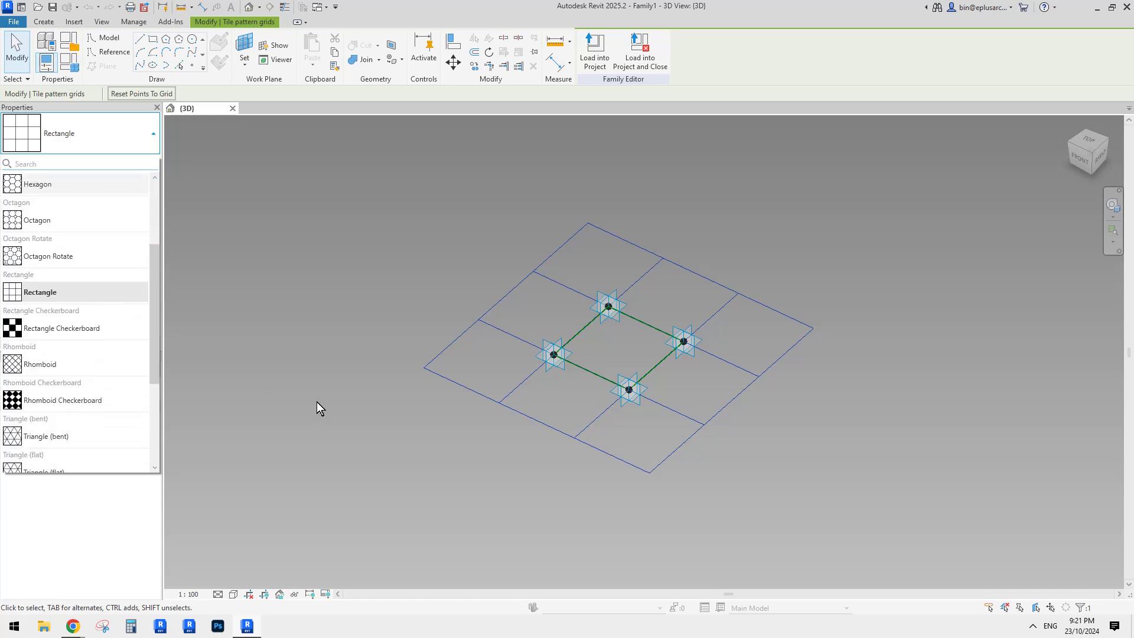
pyautogui.moveTo(73, 630)
pyautogui.scroll(-1, 157, 299)
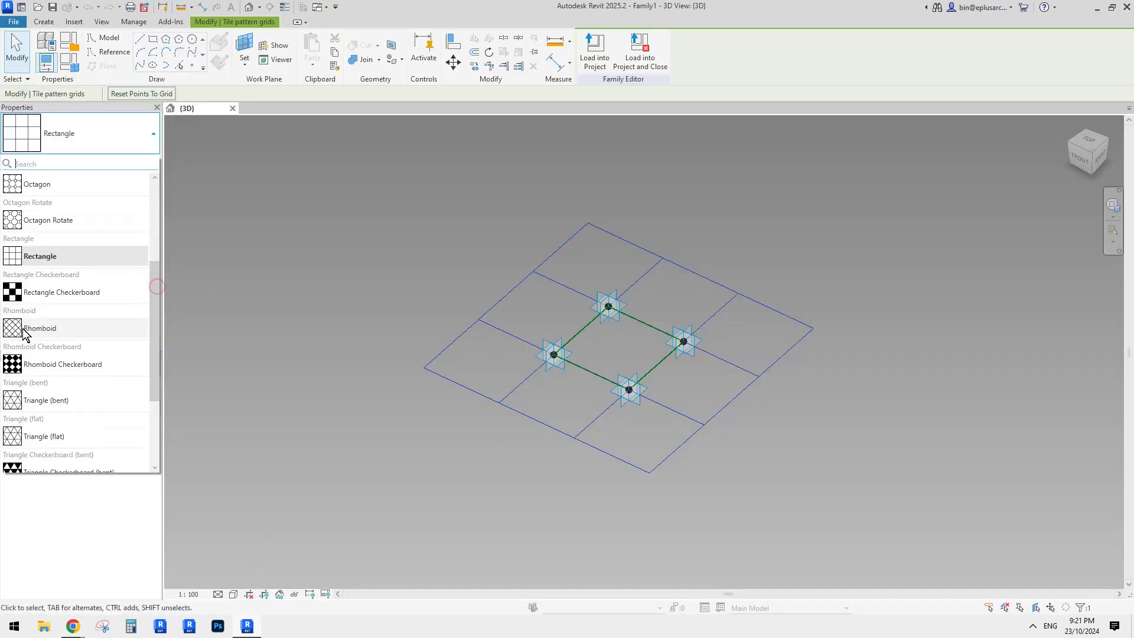
pyautogui.click(17, 327)
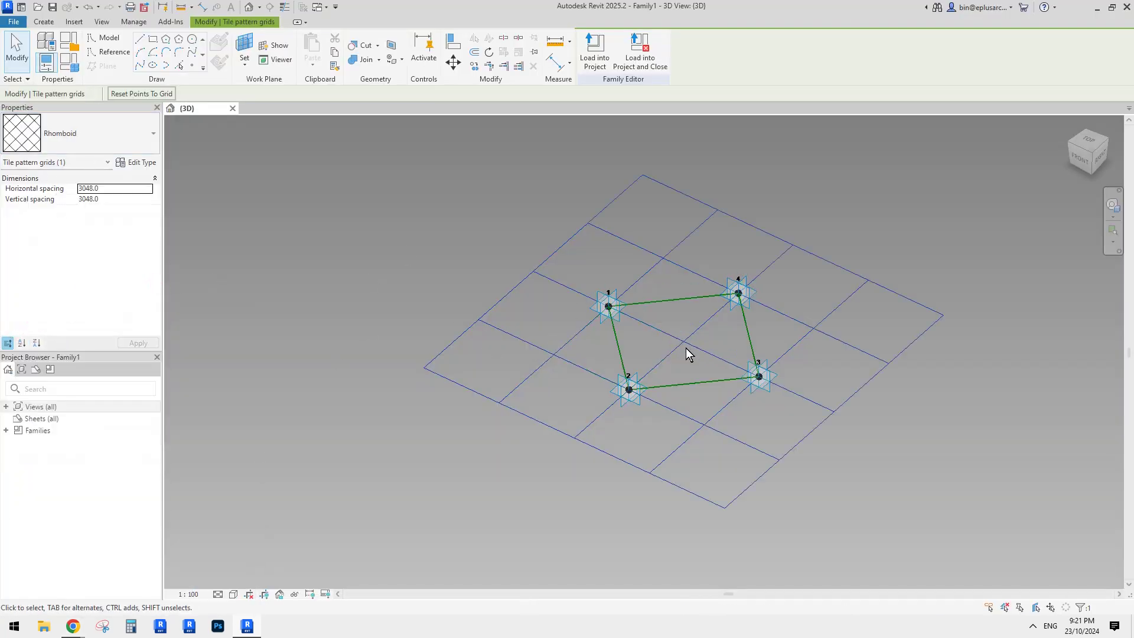
pyautogui.click(441, 411)
# Examine the four-point rhomboid panel from above and compare its shape with the stadium image in Chrome.
pyautogui.keyDown('shift'); pyautogui.moveTo(895, 366); pyautogui.dragTo(791, 335, button='middle'); pyautogui.keyUp('shift')
pyautogui.moveTo(740, 260); pyautogui.dragTo(741, 369, button='middle')
pyautogui.keyDown('shift'); pyautogui.moveTo(681, 289); pyautogui.dragTo(586, 318, button='middle'); pyautogui.keyUp('shift')
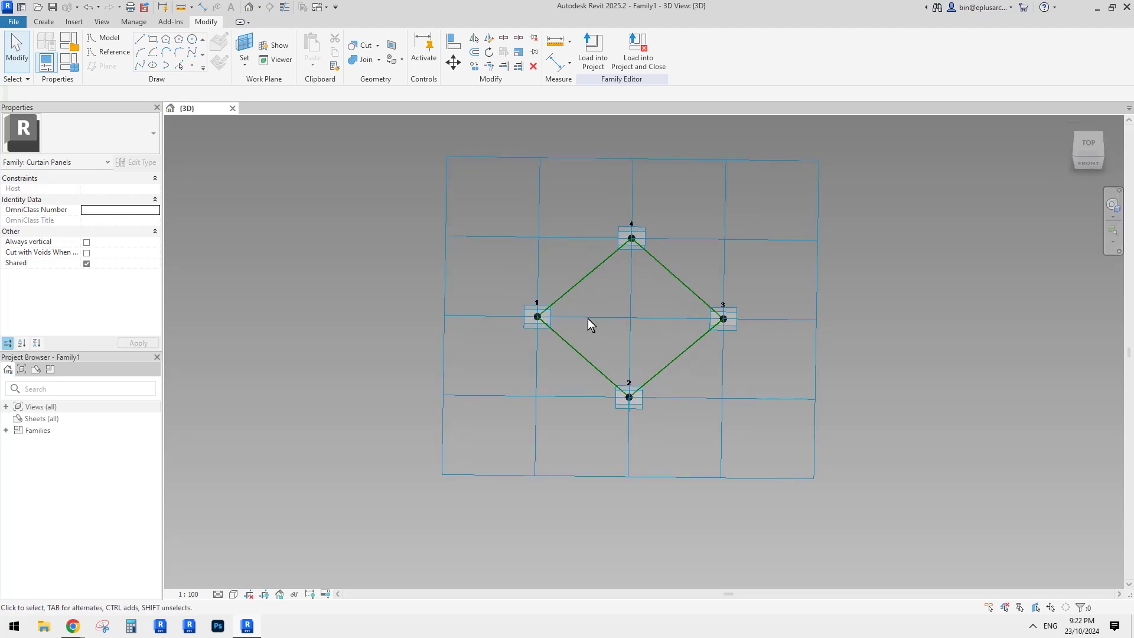
pyautogui.keyDown('shift'); pyautogui.moveTo(700, 278); pyautogui.dragTo(747, 369, button='middle'); pyautogui.keyUp('shift')
pyautogui.scroll(1, 760, 284)
pyautogui.keyDown('shift'); pyautogui.moveTo(602, 334); pyautogui.dragTo(618, 368, button='middle'); pyautogui.keyUp('shift')
pyautogui.moveTo(579, 288); pyautogui.dragTo(574, 294, button='middle')
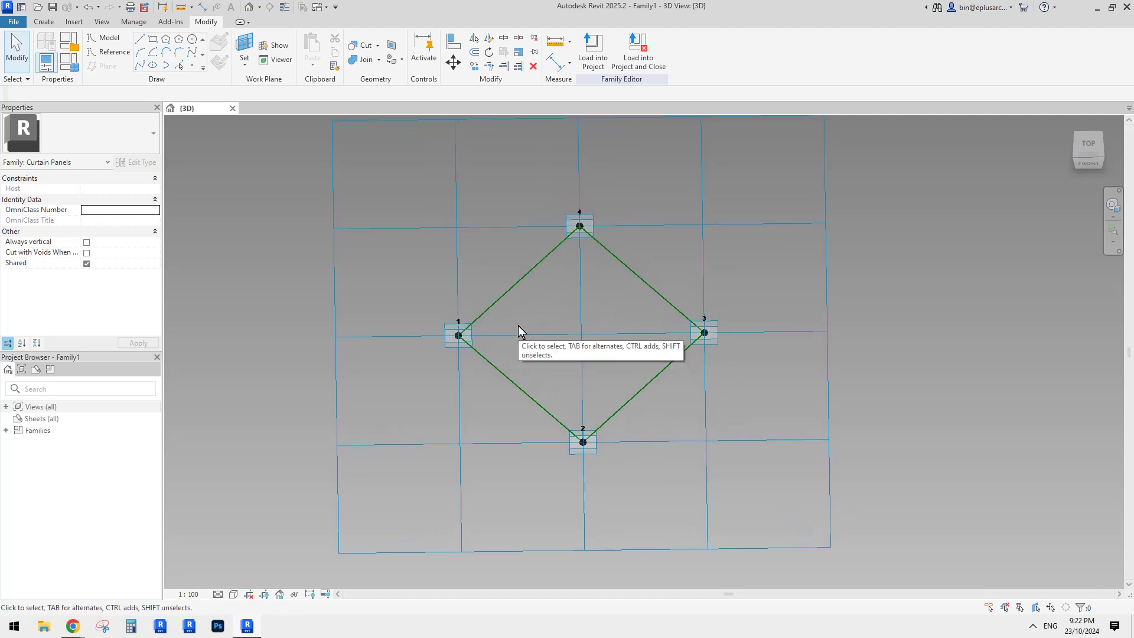
pyautogui.keyDown('shift'); pyautogui.moveTo(493, 359); pyautogui.dragTo(534, 325, button='middle'); pyautogui.keyUp('shift')
pyautogui.scroll(2, 534, 325)
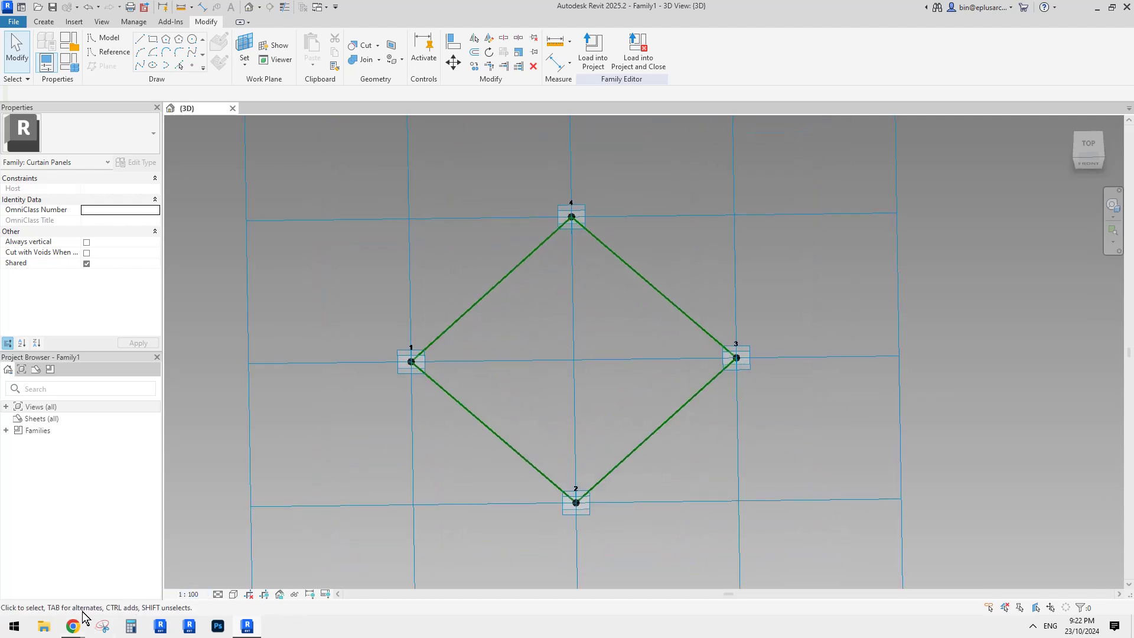
pyautogui.moveTo(79, 621)
pyautogui.click(207, 575)
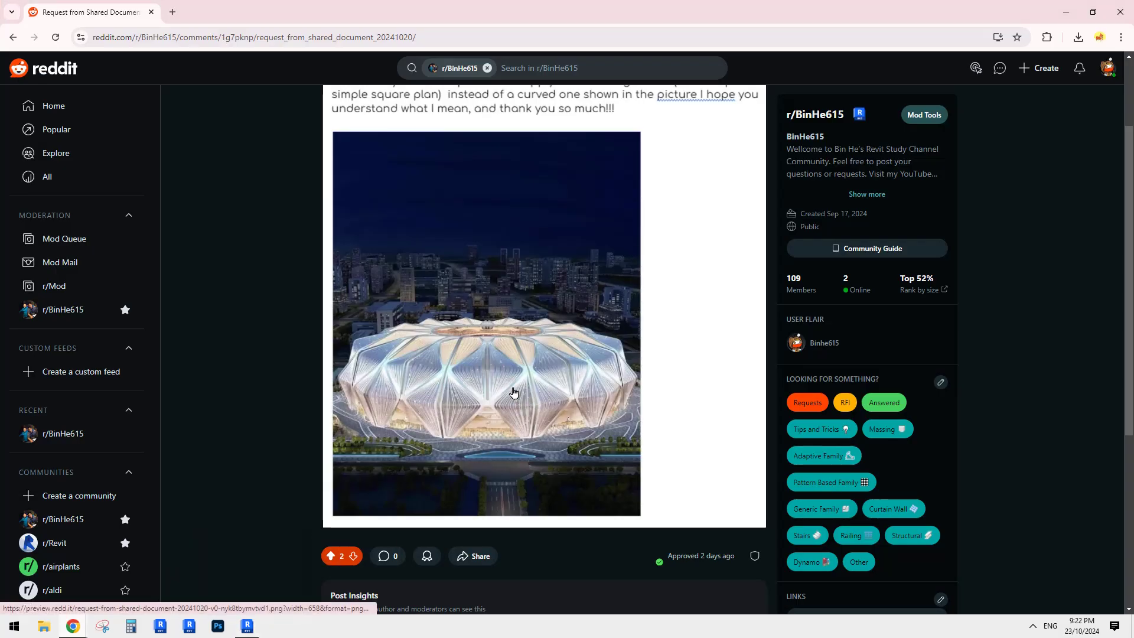
pyautogui.click(247, 625)
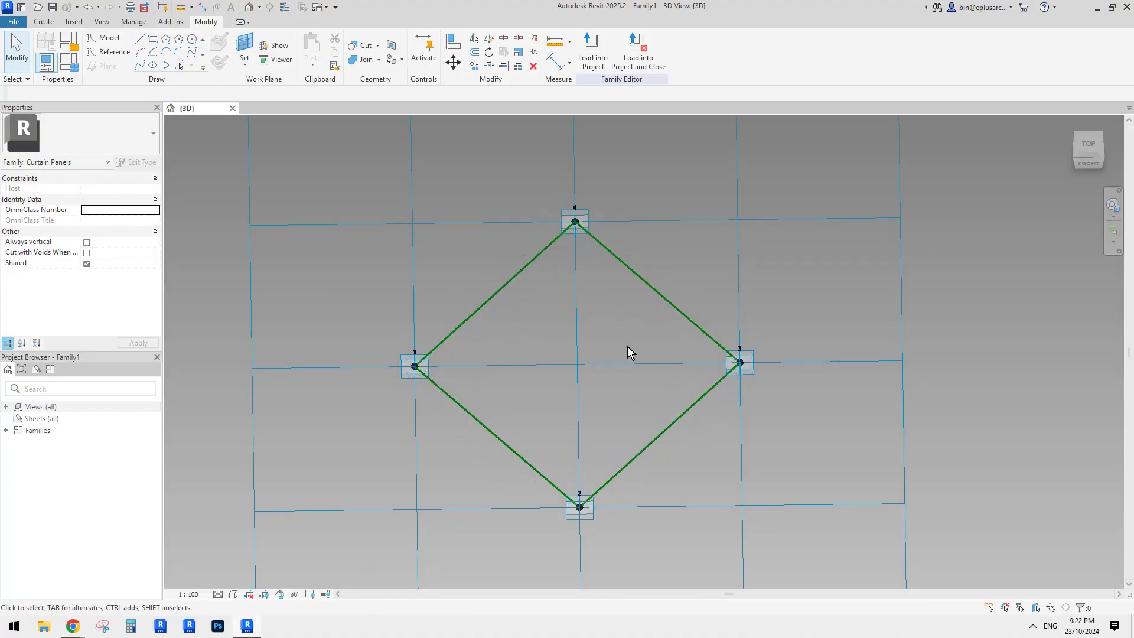
pyautogui.moveTo(342, 232); pyautogui.dragTo(347, 233, button='middle')
# Create another new family from the Metric Generic Model Adaptive.rft template.
pyautogui.click(8, 24)
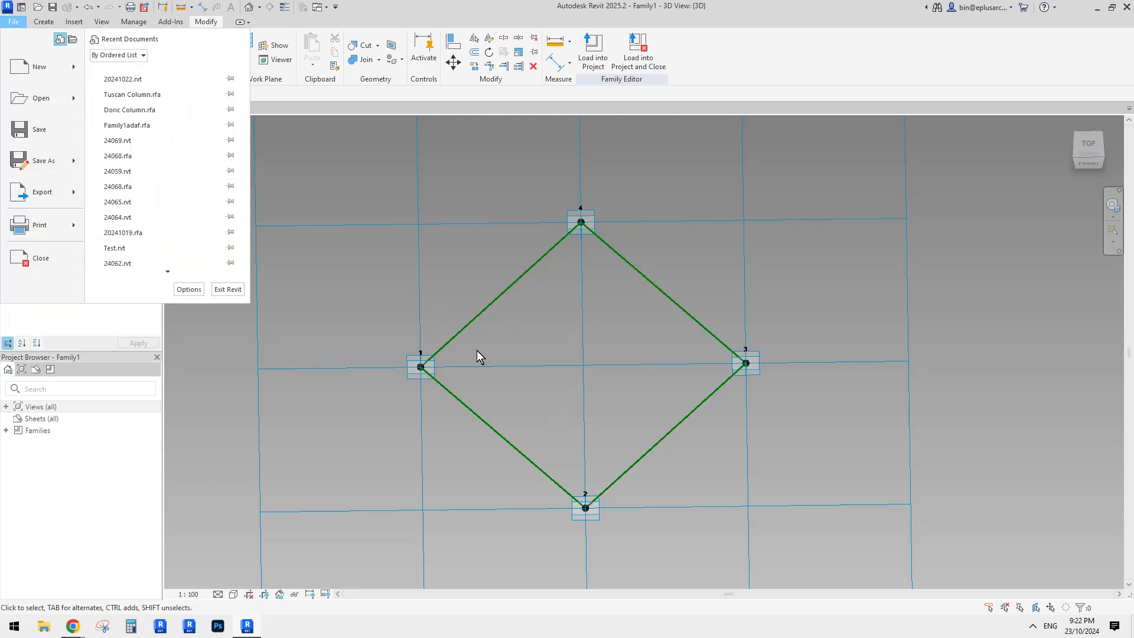
pyautogui.moveTo(72, 67)
pyautogui.click(171, 105)
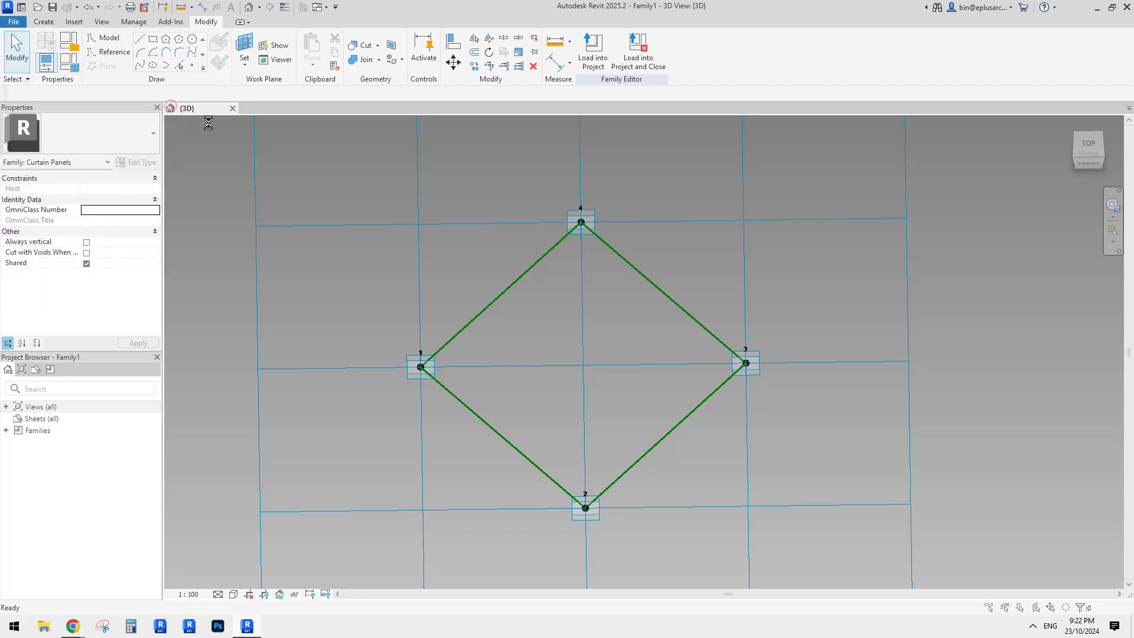
pyautogui.click(647, 299)
pyautogui.click(648, 301)
pyautogui.click(472, 282)
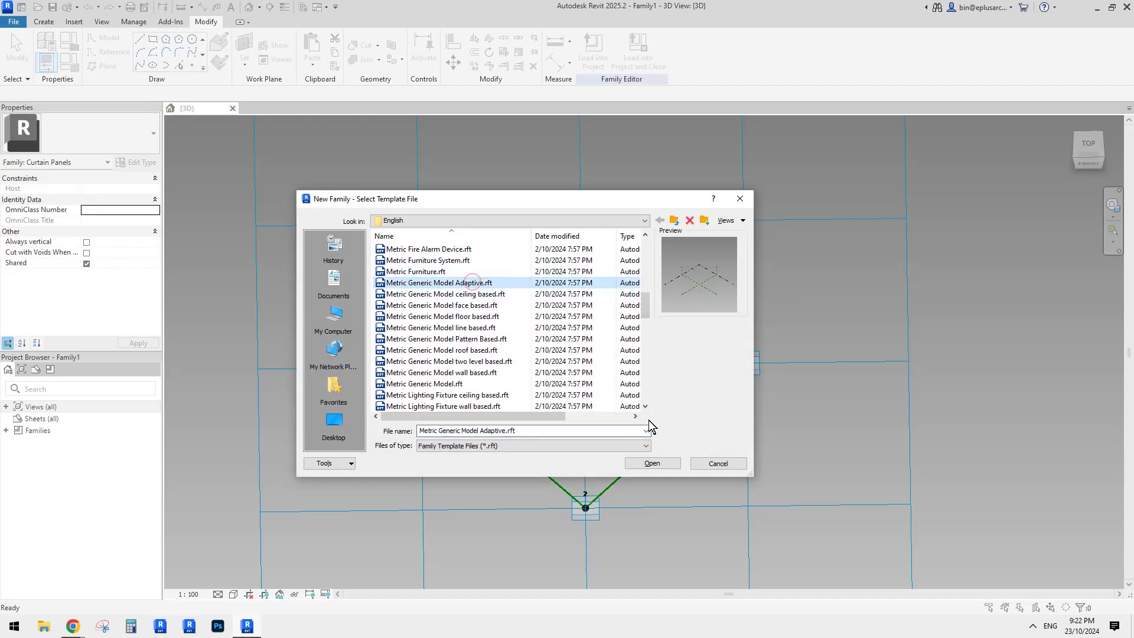
pyautogui.click(660, 464)
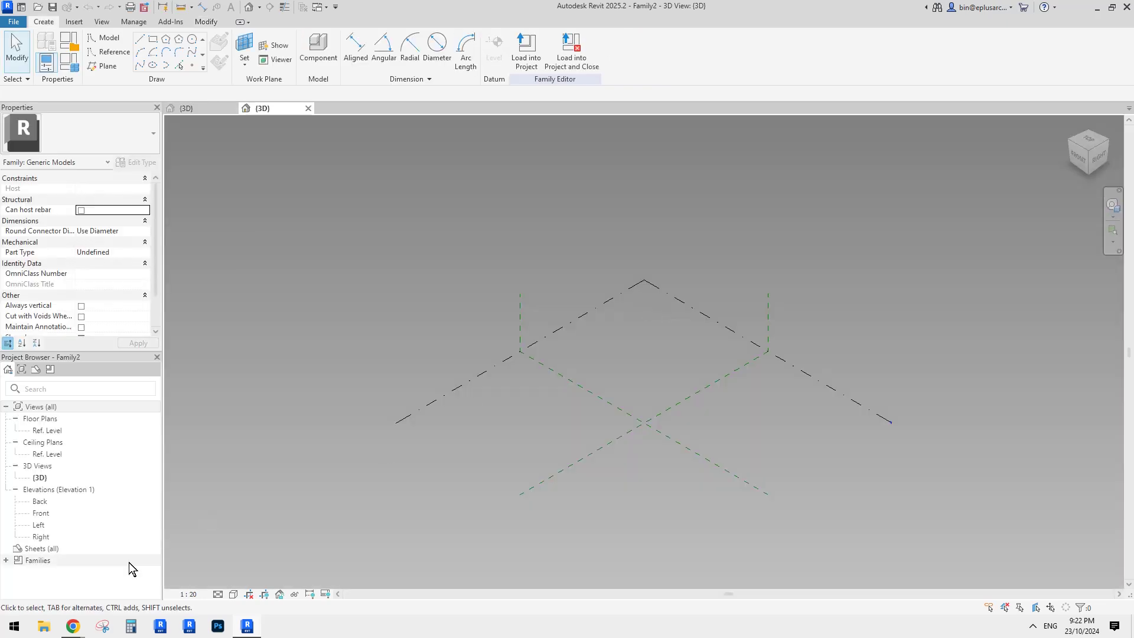
# Check the stadium facade image in Chrome once more, and minimise the browser to return to Revit.
pyautogui.moveTo(71, 627)
pyautogui.click(171, 585)
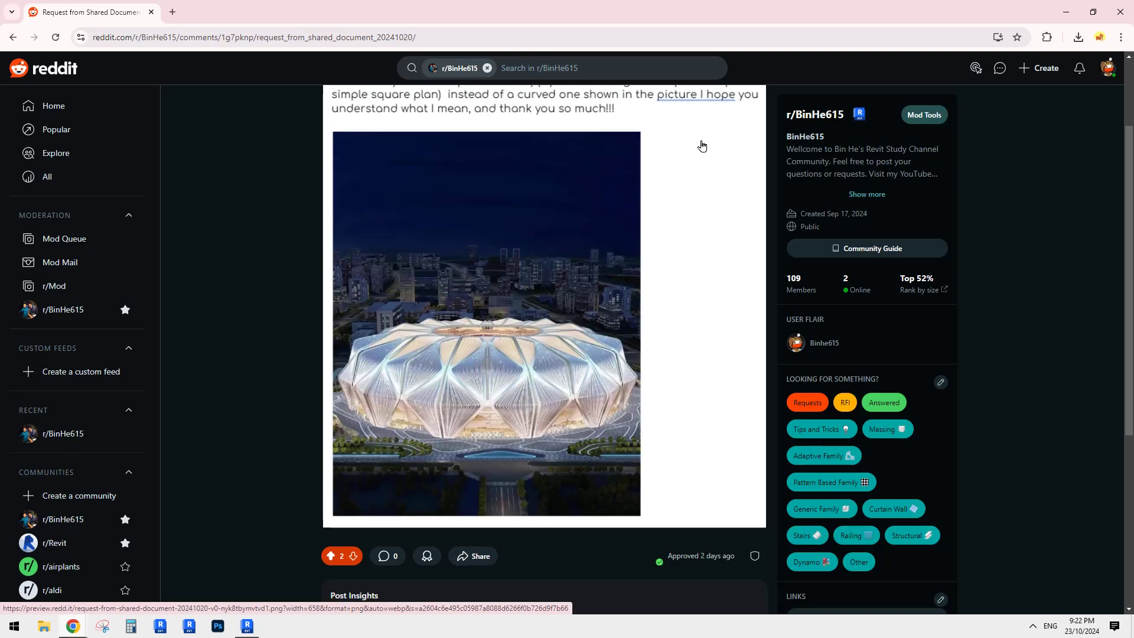
pyautogui.click(1062, 12)
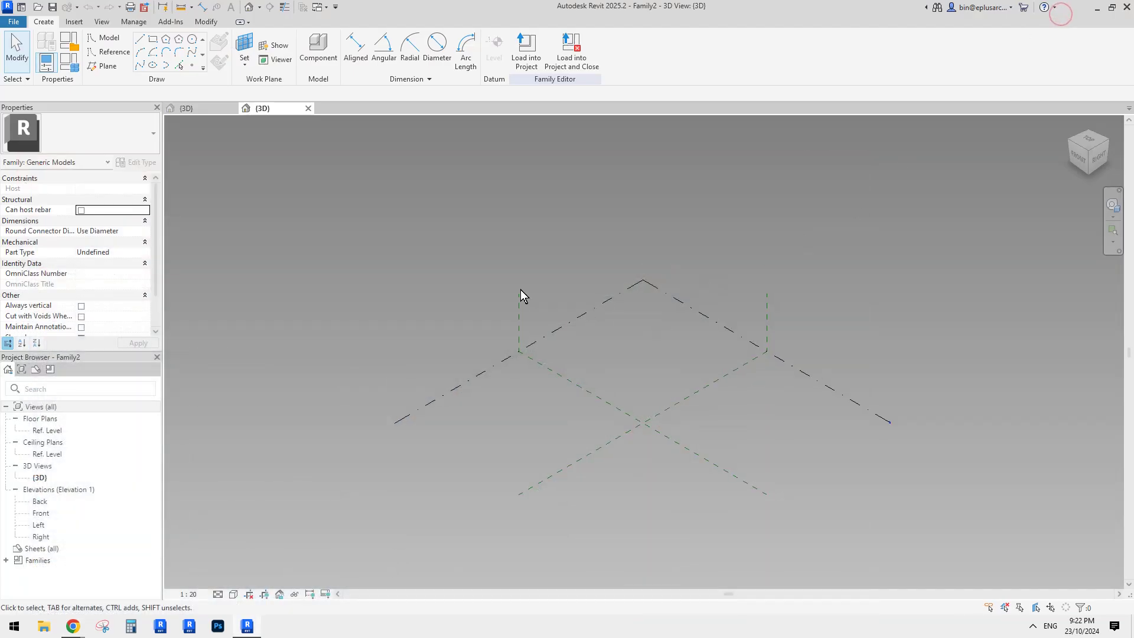
# Place three reference points on the reference level and make them adaptive.
pyautogui.click(192, 66)
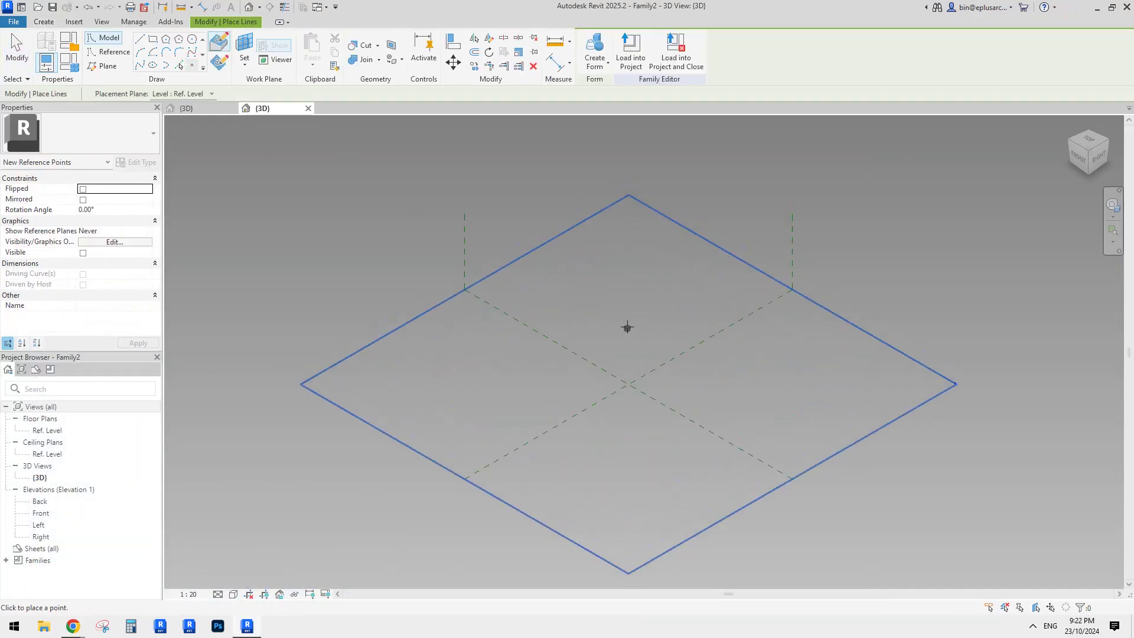
pyautogui.click(501, 405)
pyautogui.press('Escape')
pyautogui.press('Escape')
pyautogui.moveTo(346, 242); pyautogui.dragTo(670, 459)
pyautogui.scroll(1, 593, 359)
pyautogui.click(644, 58)
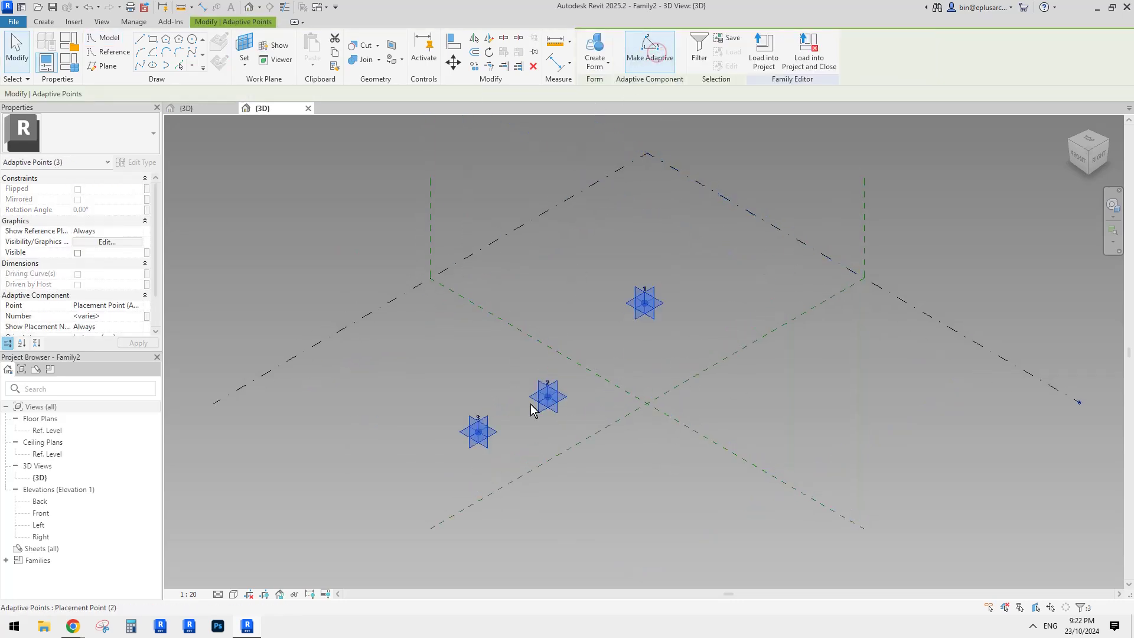
# Connect adaptive point 1 to point 2 and point 2 to point 3 with splines through points.
pyautogui.moveTo(524, 283); pyautogui.dragTo(691, 432)
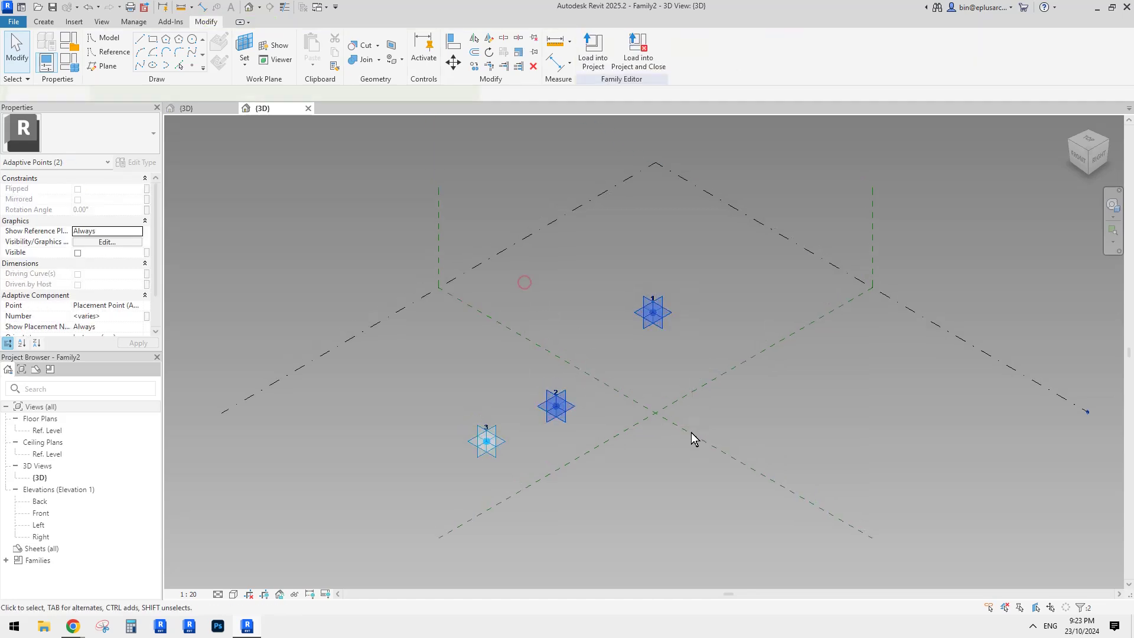
pyautogui.click(139, 66)
pyautogui.moveTo(447, 382); pyautogui.dragTo(576, 458)
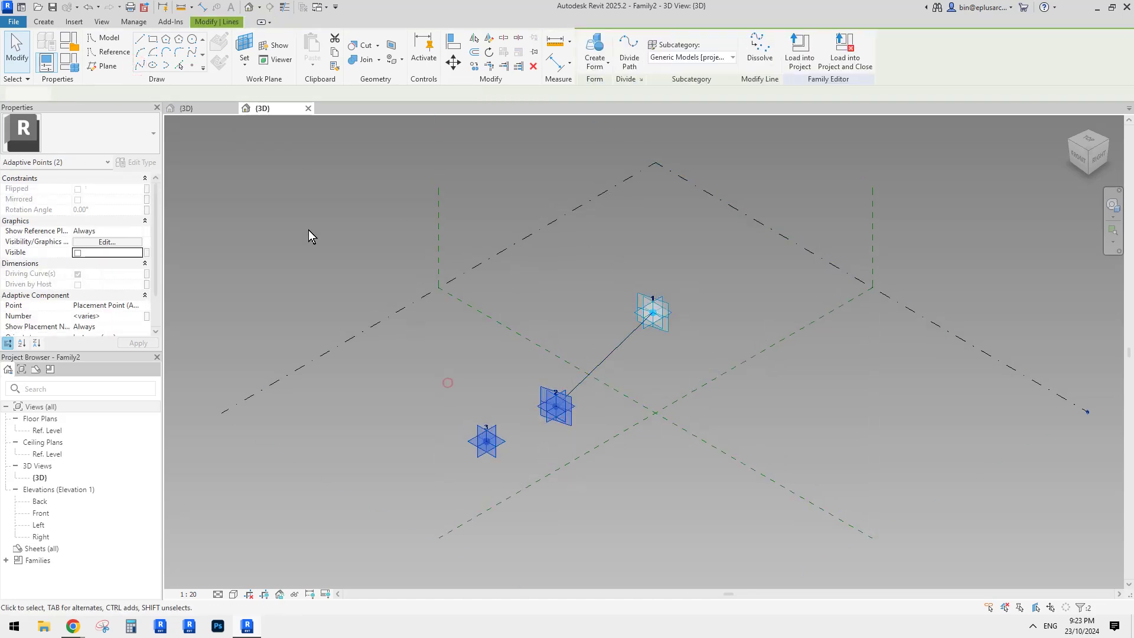
pyautogui.click(141, 66)
pyautogui.click(606, 320)
pyautogui.keyDown('shift'); pyautogui.moveTo(606, 320); pyautogui.dragTo(689, 349, button='middle'); pyautogui.keyUp('shift')
pyautogui.click(571, 437)
pyautogui.moveTo(534, 407)
pyautogui.keyDown('shift'); pyautogui.mouseDown(button='middle')
pyautogui.moveTo(539, 437)
pyautogui.moveTo(551, 419)
pyautogui.mouseUp(button='middle'); pyautogui.keyUp('shift')
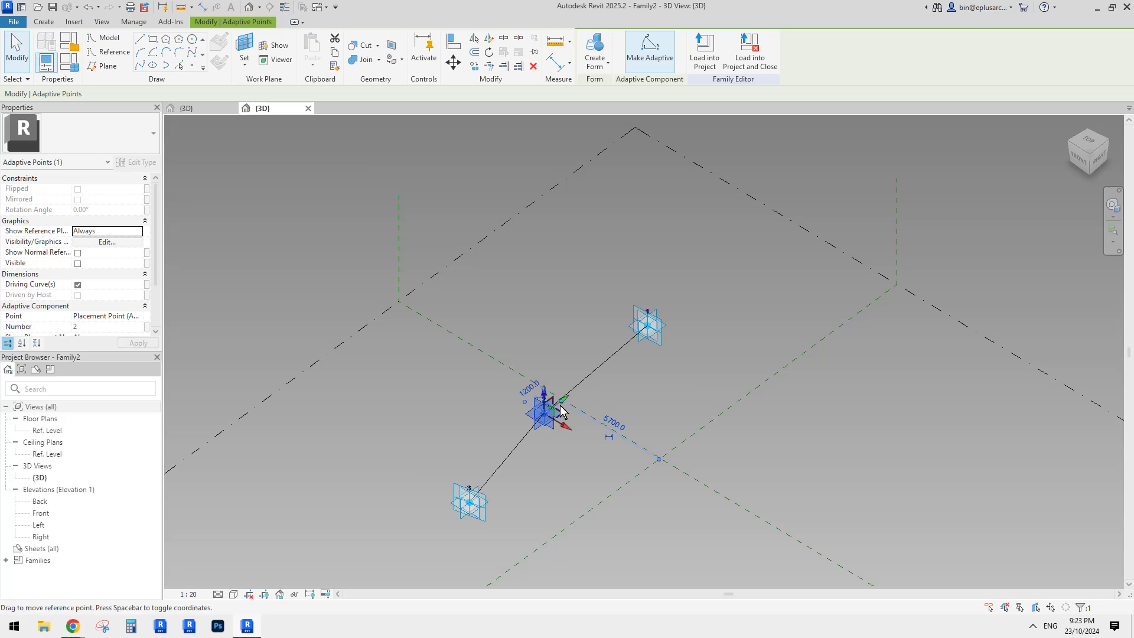
pyautogui.click(621, 388)
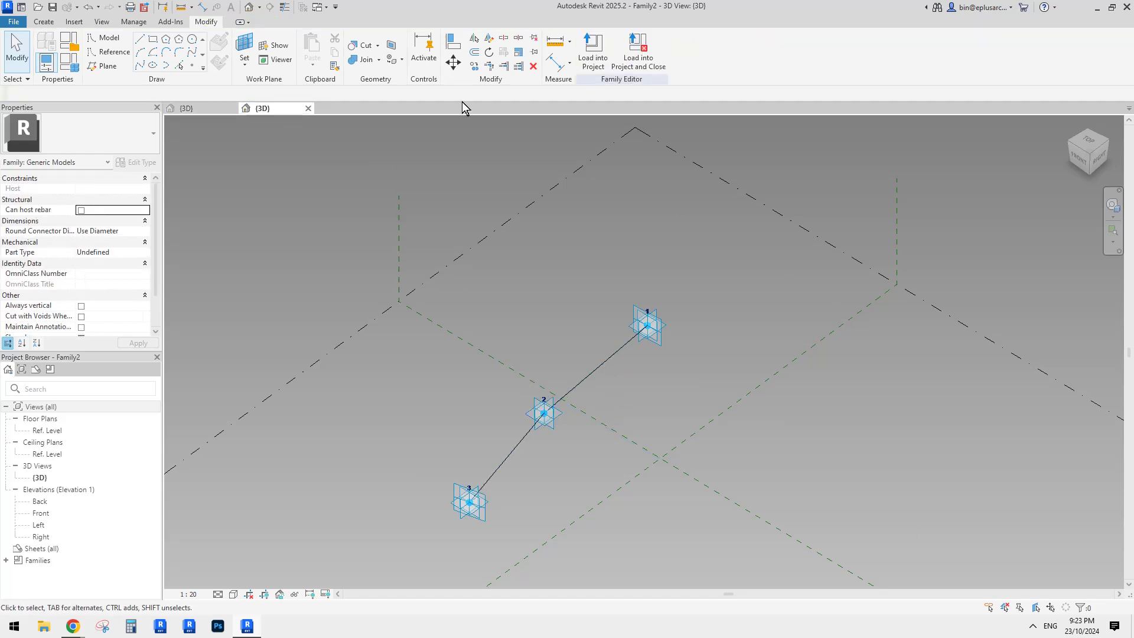
# Load the three-point adaptive family into the rhomboid curtain panel family and leave component placement.
pyautogui.click(593, 52)
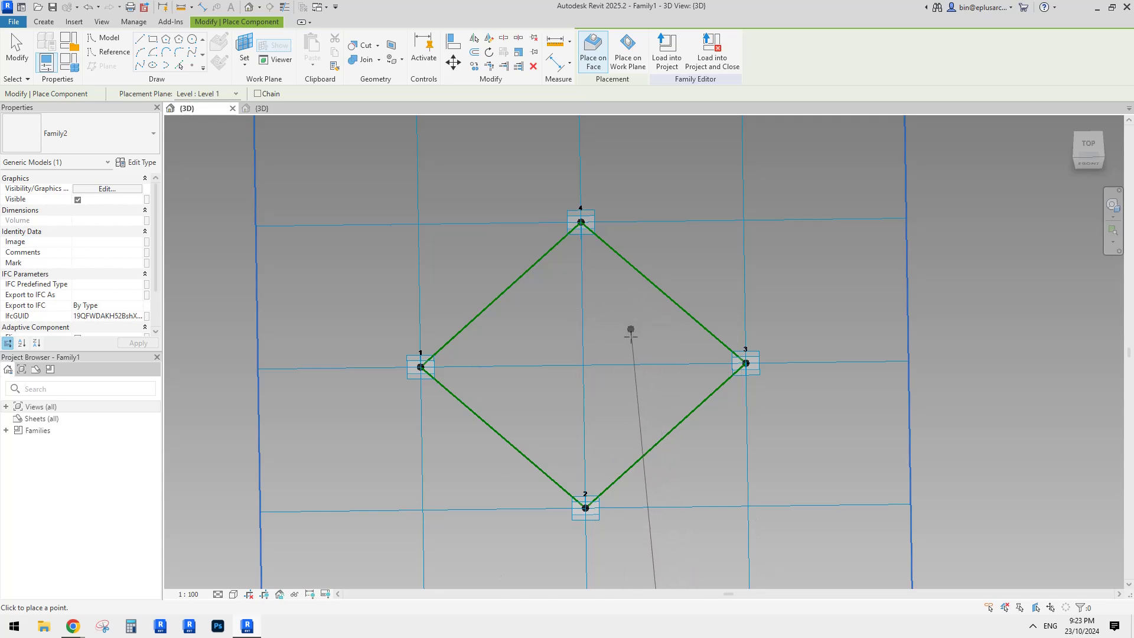
pyautogui.press('Escape')
pyautogui.keyDown('shift'); pyautogui.moveTo(658, 316); pyautogui.dragTo(512, 358, button='middle'); pyautogui.keyUp('shift')
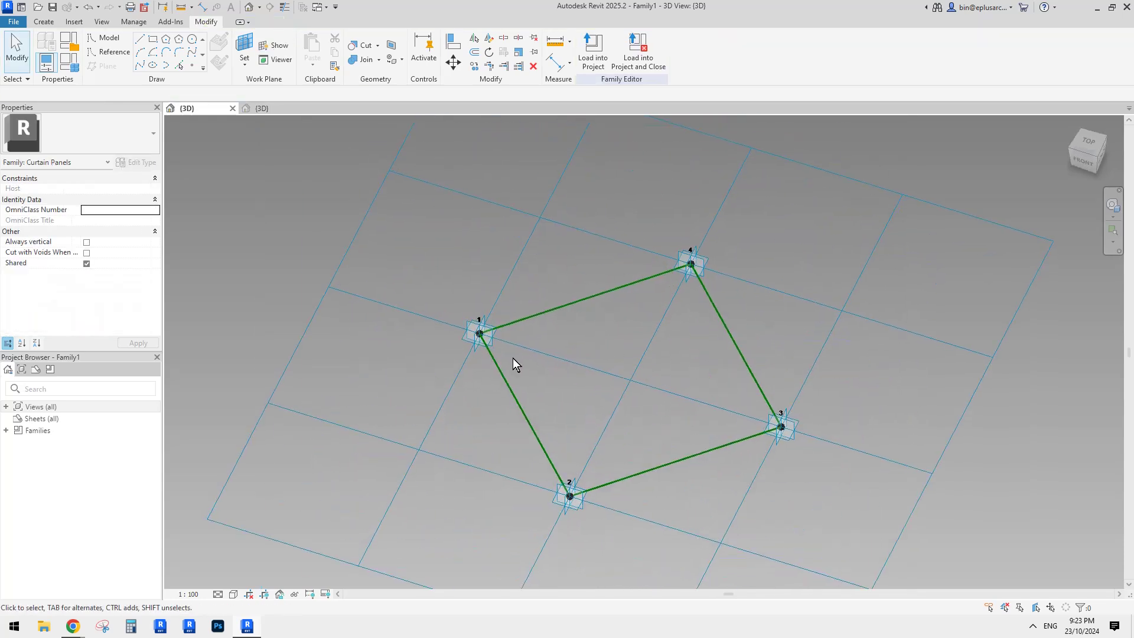
# Draw a line through panel points 1 and 3 and make it a reference line.
pyautogui.keyDown('shift'); pyautogui.moveTo(678, 378); pyautogui.dragTo(618, 281, button='middle'); pyautogui.keyUp('shift')
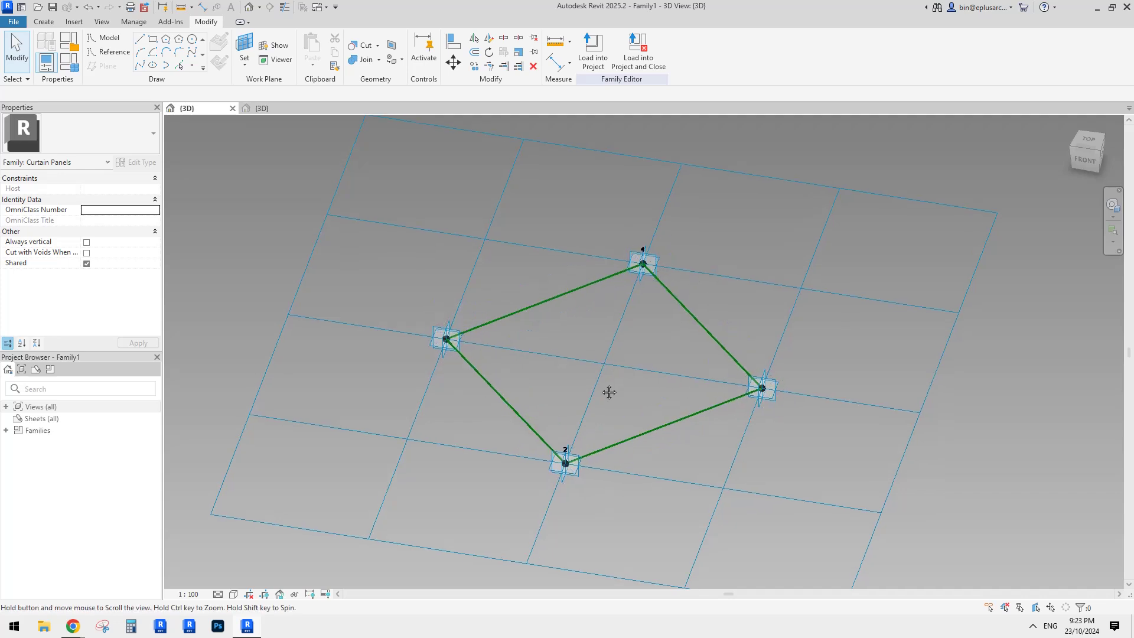
pyautogui.keyDown('shift'); pyautogui.moveTo(673, 395); pyautogui.dragTo(623, 376, button='middle'); pyautogui.keyUp('shift')
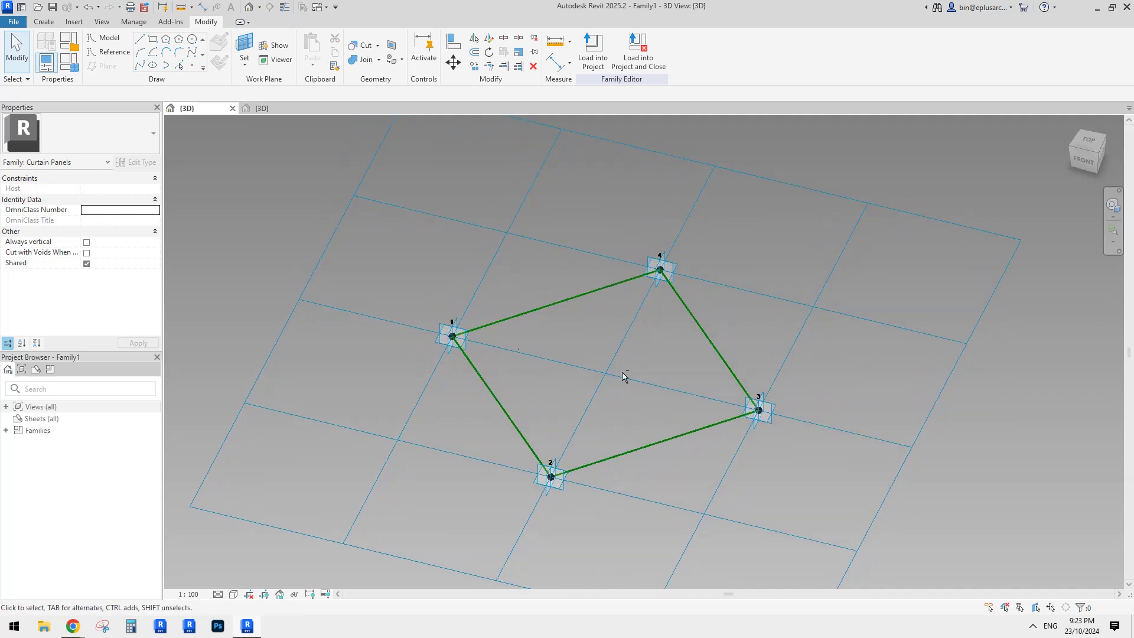
pyautogui.click(450, 336)
pyautogui.keyDown('ctrl'); pyautogui.click(758, 409); pyautogui.keyUp('ctrl')
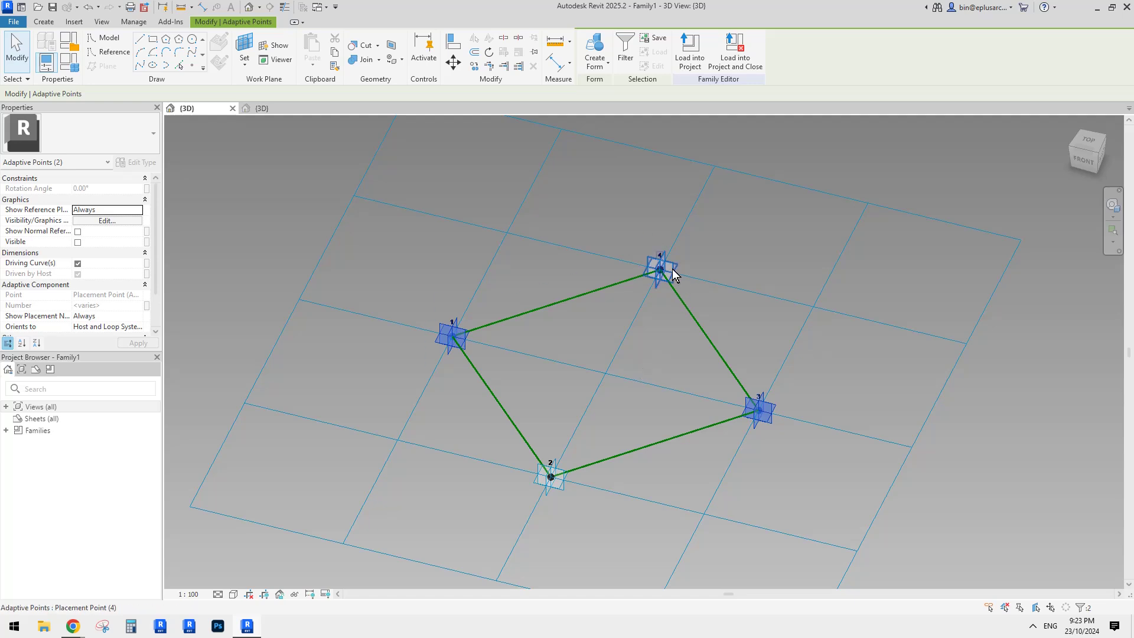
pyautogui.moveTo(653, 354); pyautogui.dragTo(657, 363, button='middle')
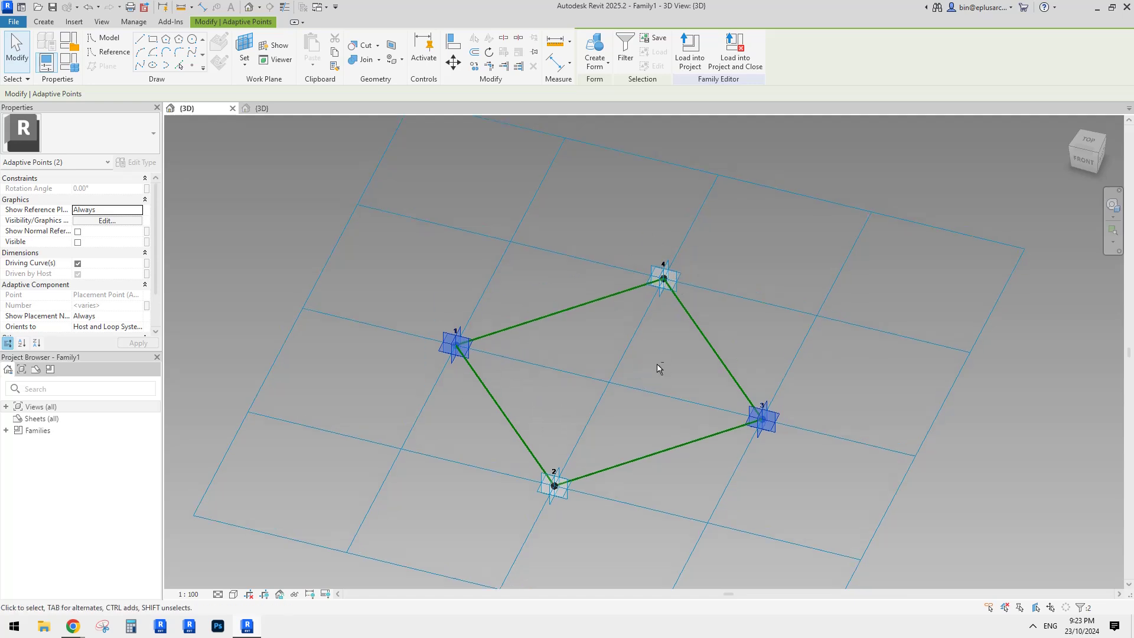
pyautogui.click(137, 66)
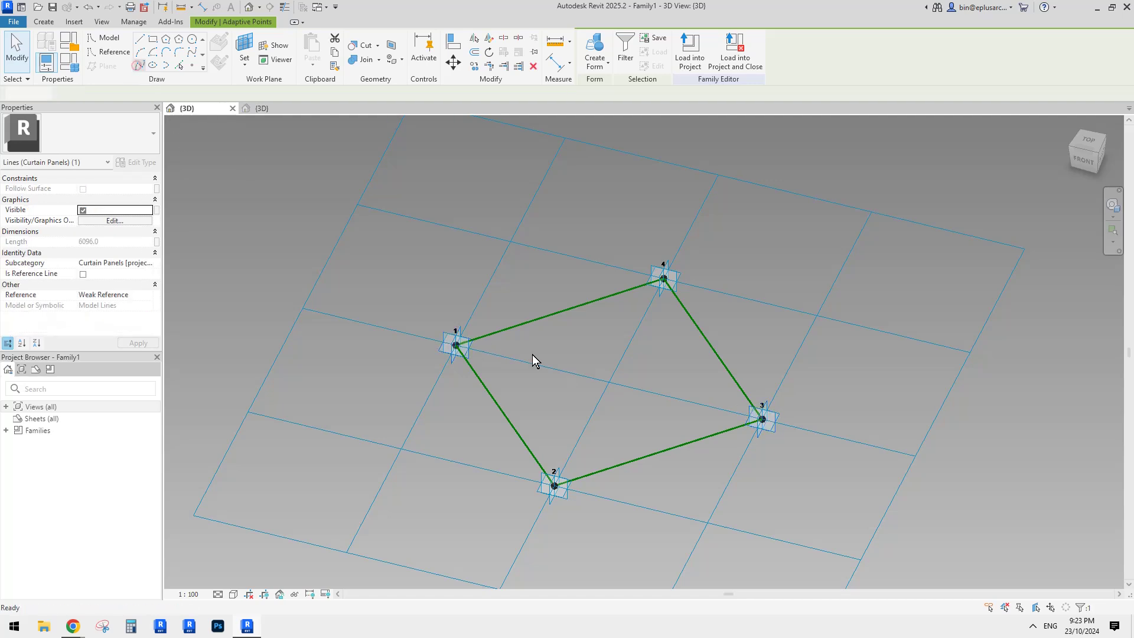
pyautogui.click(82, 274)
pyautogui.click(594, 329)
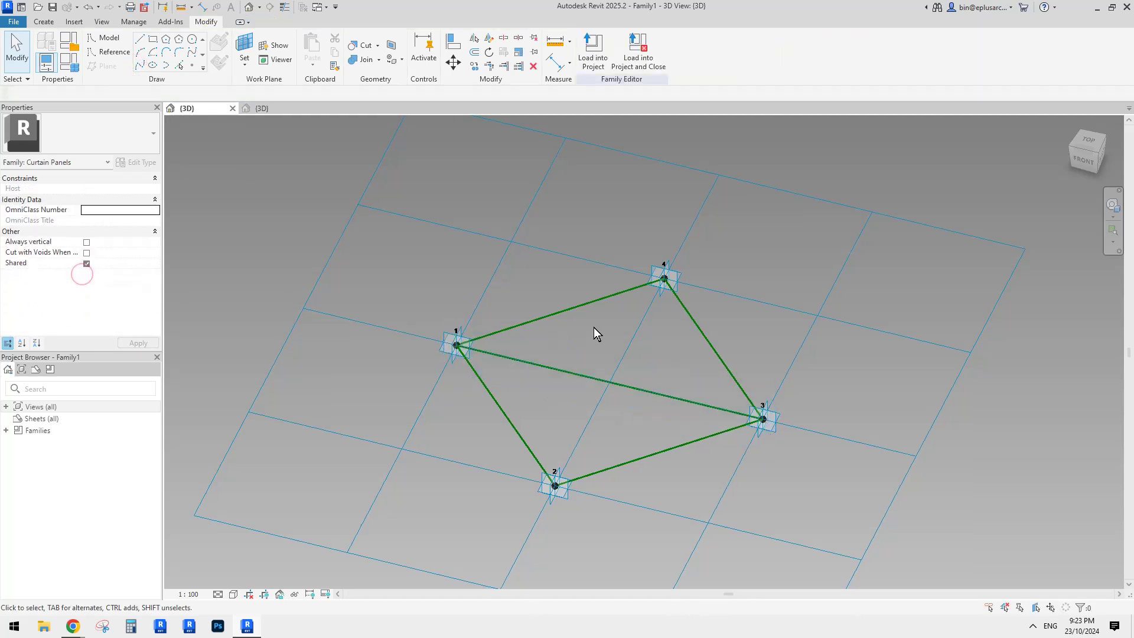
# Divide the diagonal reference line between points 1 and 3 into a path with 20 nodes.
pyautogui.keyDown('shift'); pyautogui.moveTo(594, 328); pyautogui.dragTo(560, 380, button='middle'); pyautogui.keyUp('shift')
pyautogui.click(554, 366)
pyautogui.scroll(1, 569, 359)
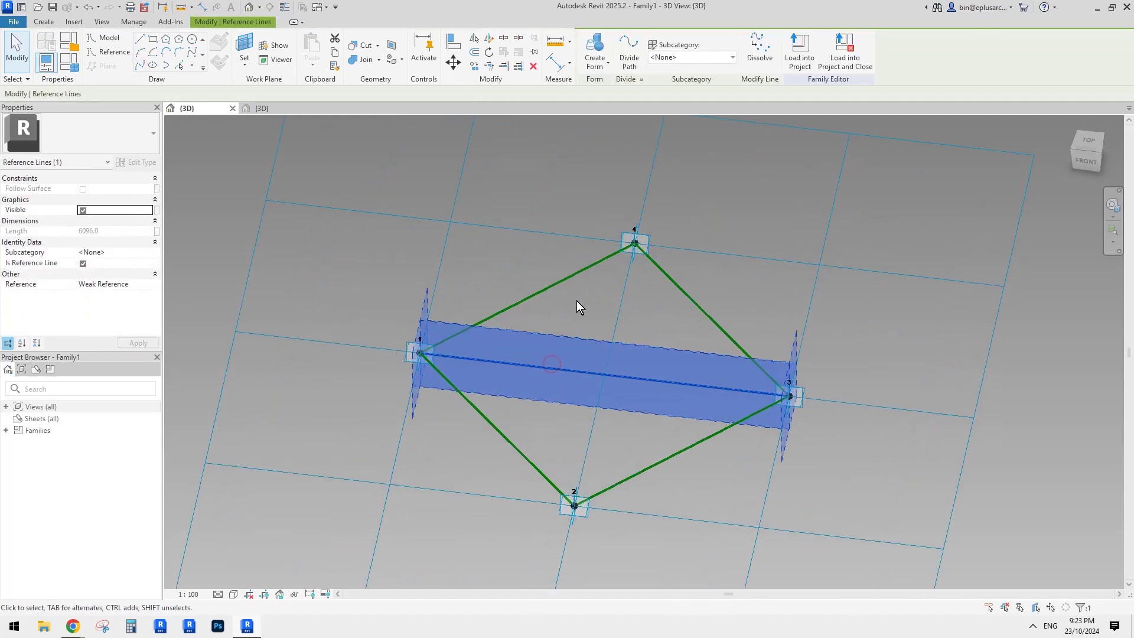
pyautogui.click(628, 53)
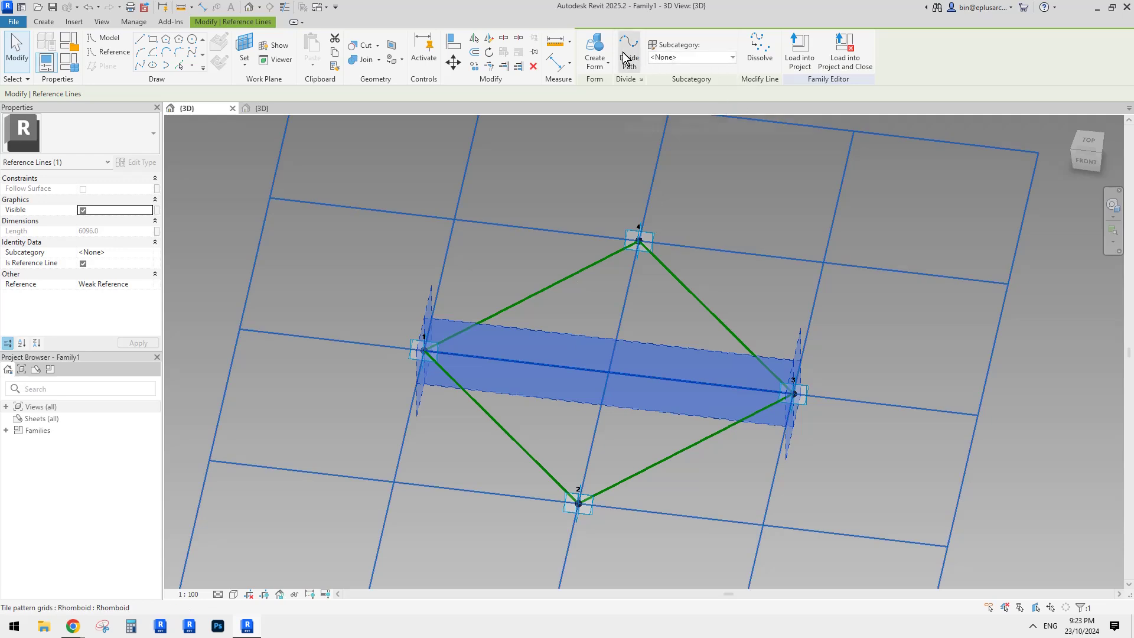
pyautogui.click(623, 373)
pyautogui.keyDown('shift'); pyautogui.moveTo(364, 297); pyautogui.dragTo(408, 317, button='middle'); pyautogui.keyUp('shift')
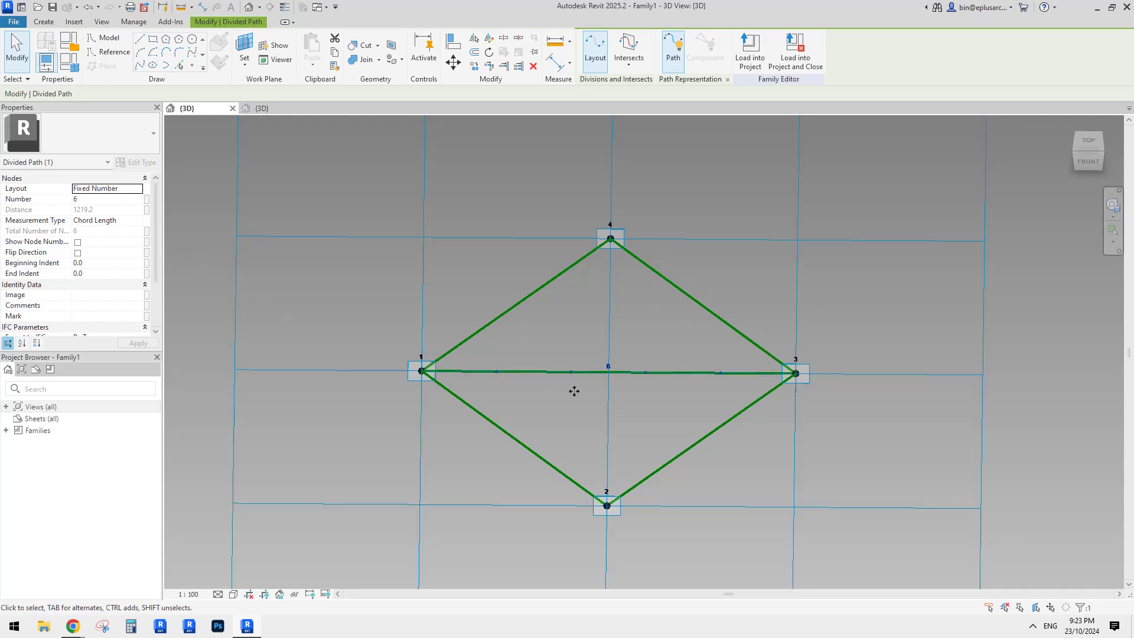
pyautogui.click(608, 367)
pyautogui.press('Return')
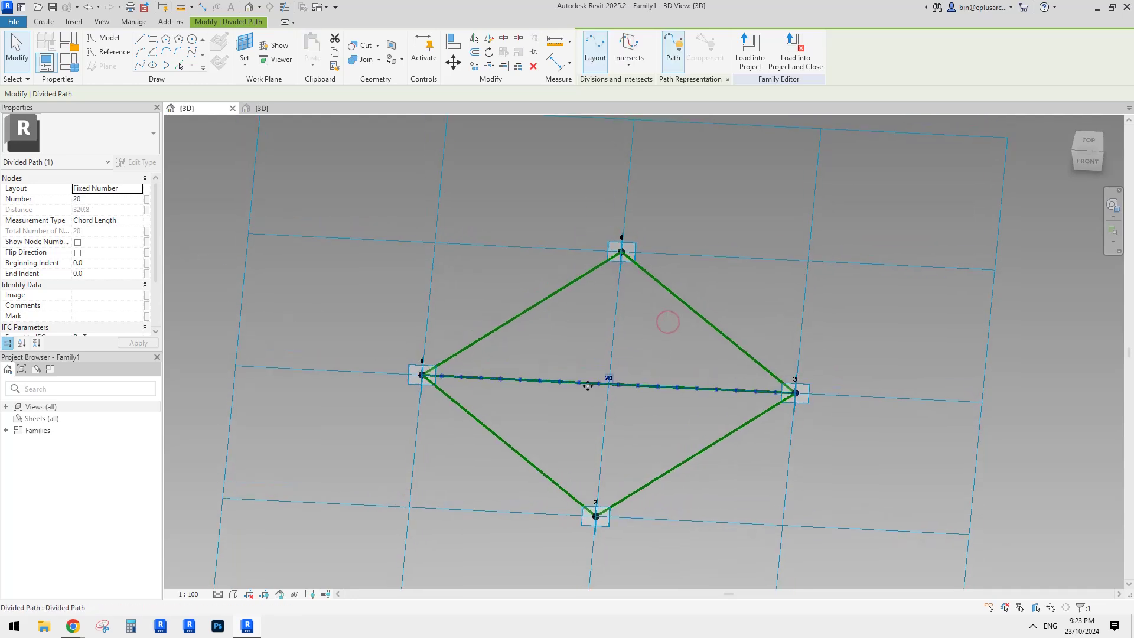
# Associate the divided path's node number with a new family type parameter named "no.".
pyautogui.click(147, 199)
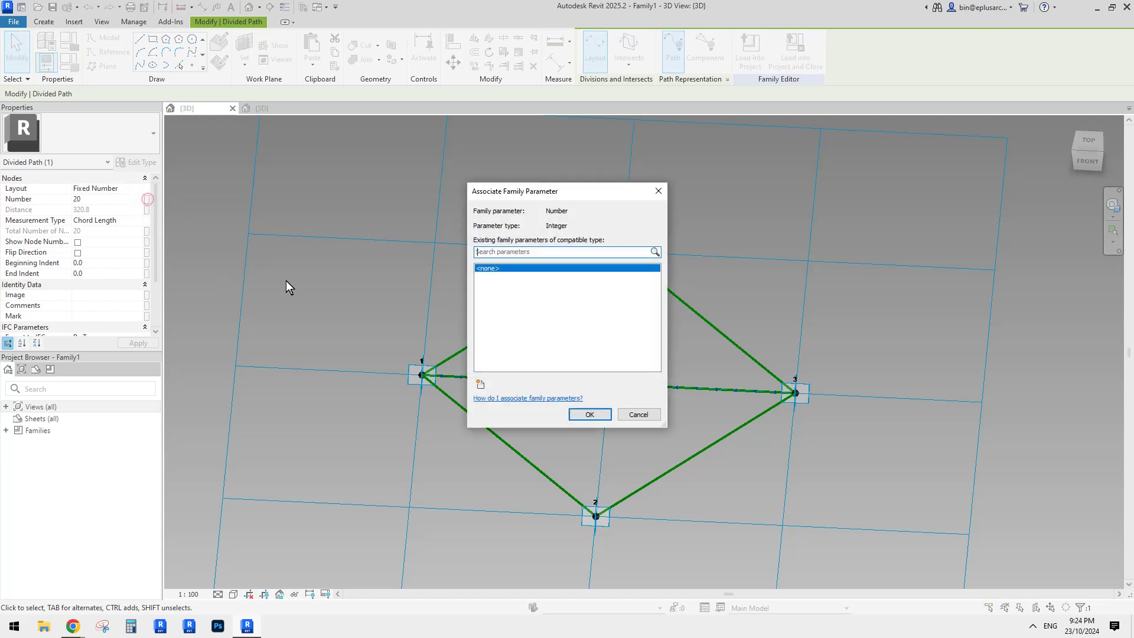
pyautogui.moveTo(539, 193); pyautogui.dragTo(363, 187)
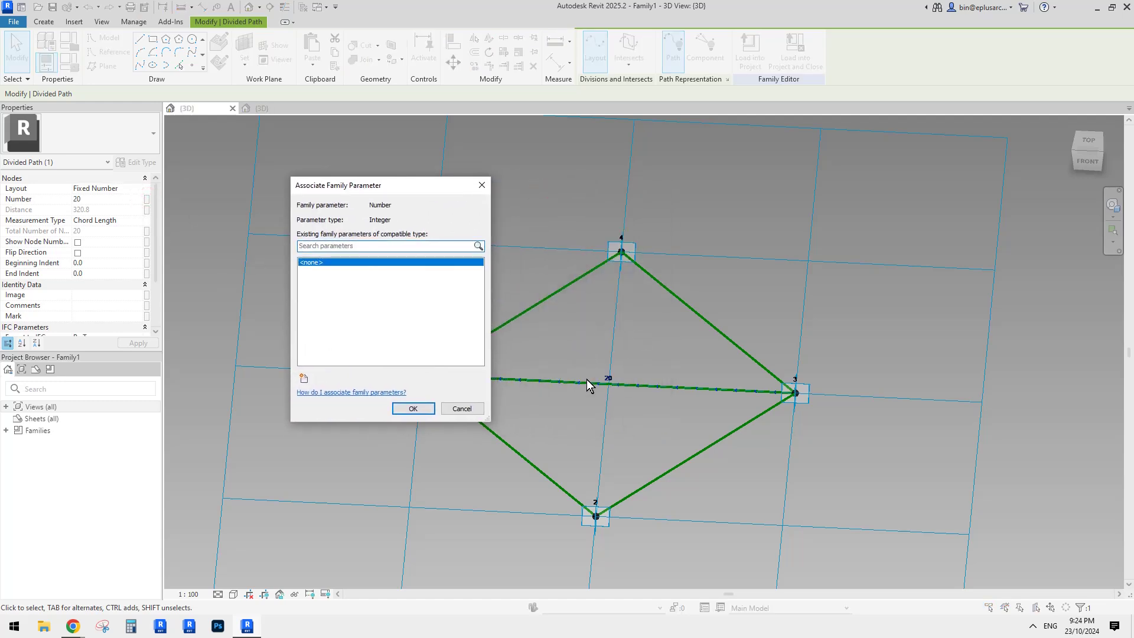
pyautogui.click(304, 378)
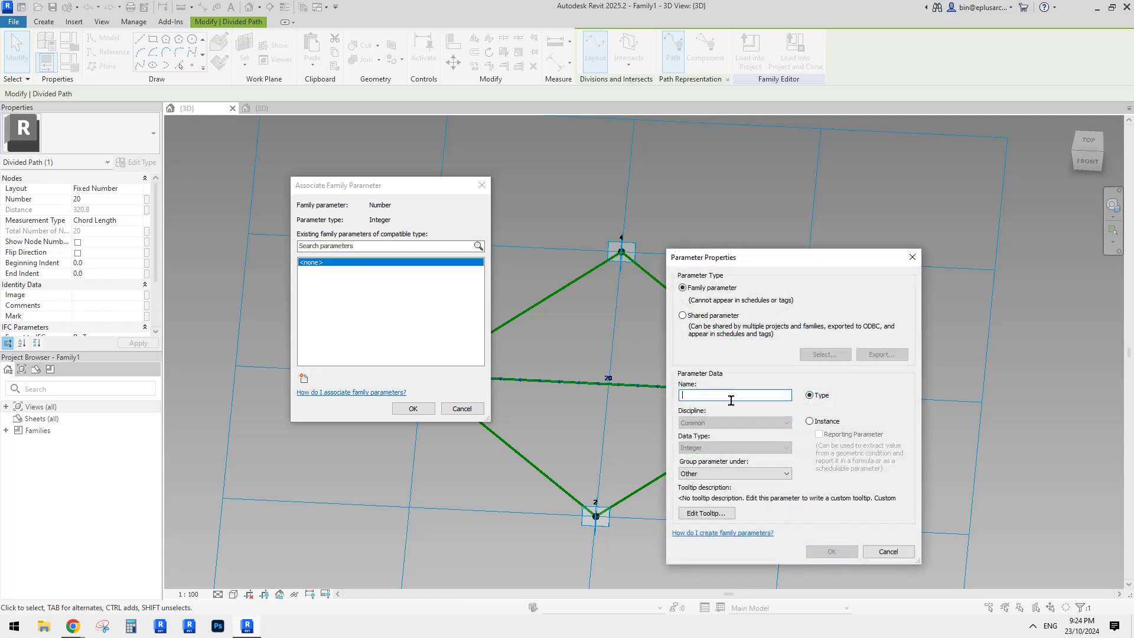
pyautogui.press('capslock')
pyautogui.write('n')
pyautogui.press('capslock')
pyautogui.write('o.')
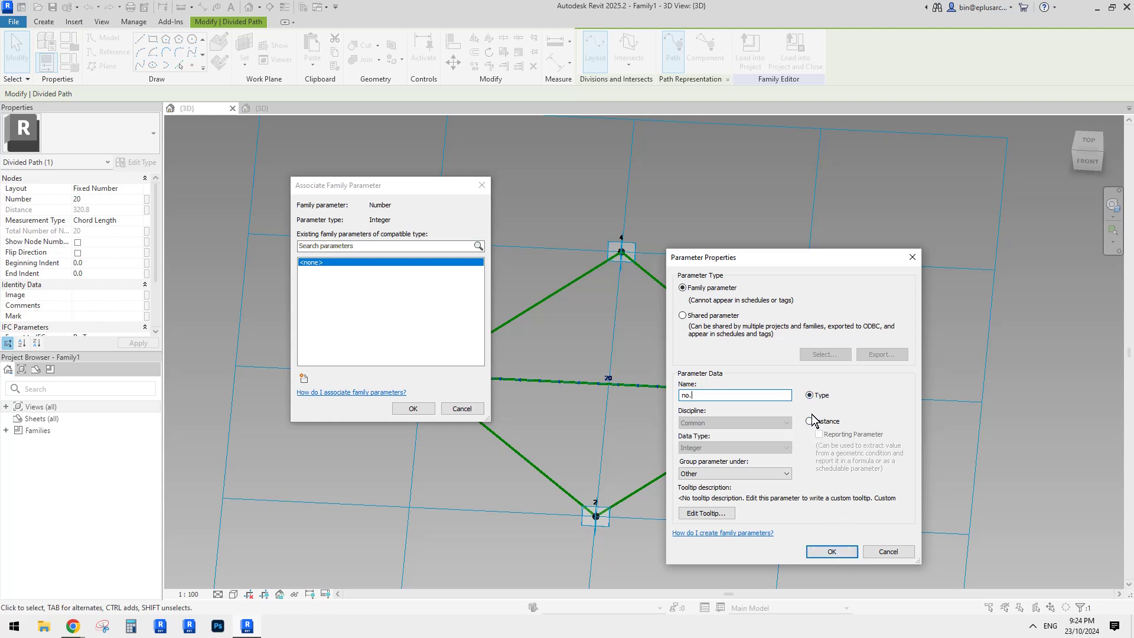
pyautogui.click(827, 552)
pyautogui.click(413, 410)
pyautogui.keyDown('shift'); pyautogui.moveTo(579, 411); pyautogui.dragTo(565, 384, button='middle'); pyautogui.keyUp('shift')
pyautogui.scroll(1, 574, 408)
pyautogui.press('Escape')
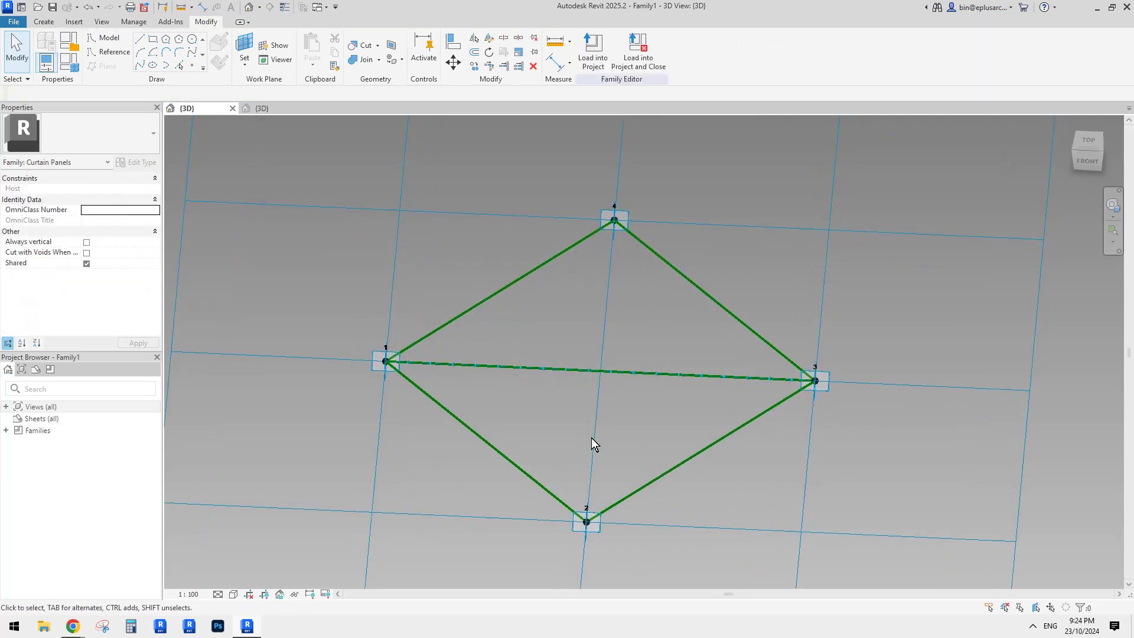
# Compare the three-point adaptive family with the rhomboid panel's corner points and divided diagonal.
pyautogui.keyDown('shift'); pyautogui.moveTo(591, 438); pyautogui.dragTo(554, 385, button='middle'); pyautogui.keyUp('shift')
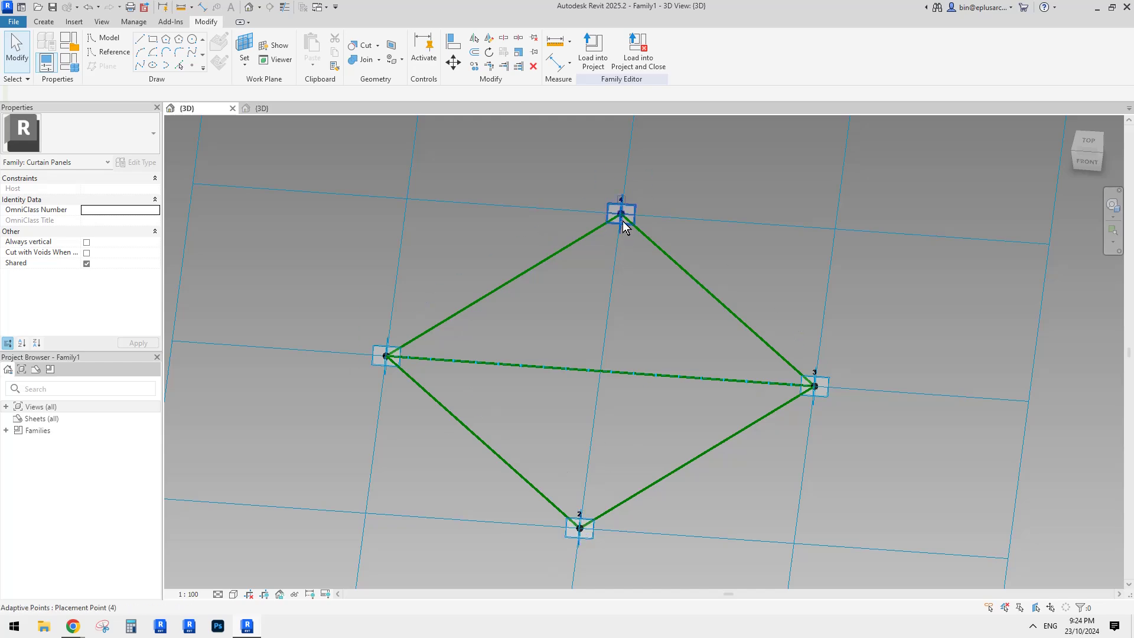
pyautogui.click(268, 109)
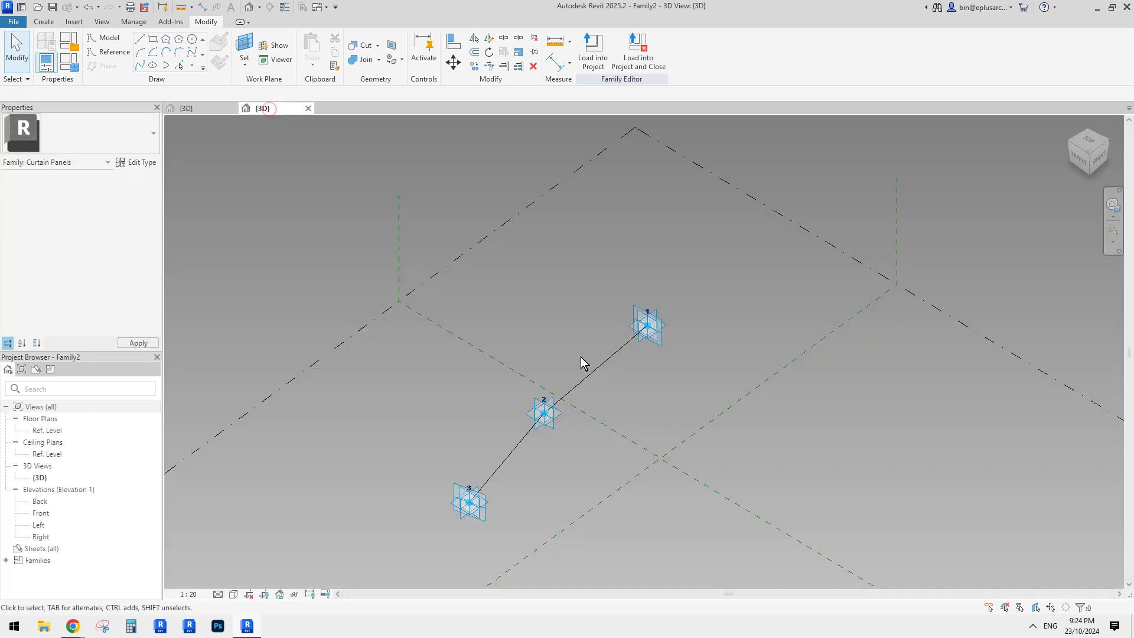
pyautogui.click(210, 108)
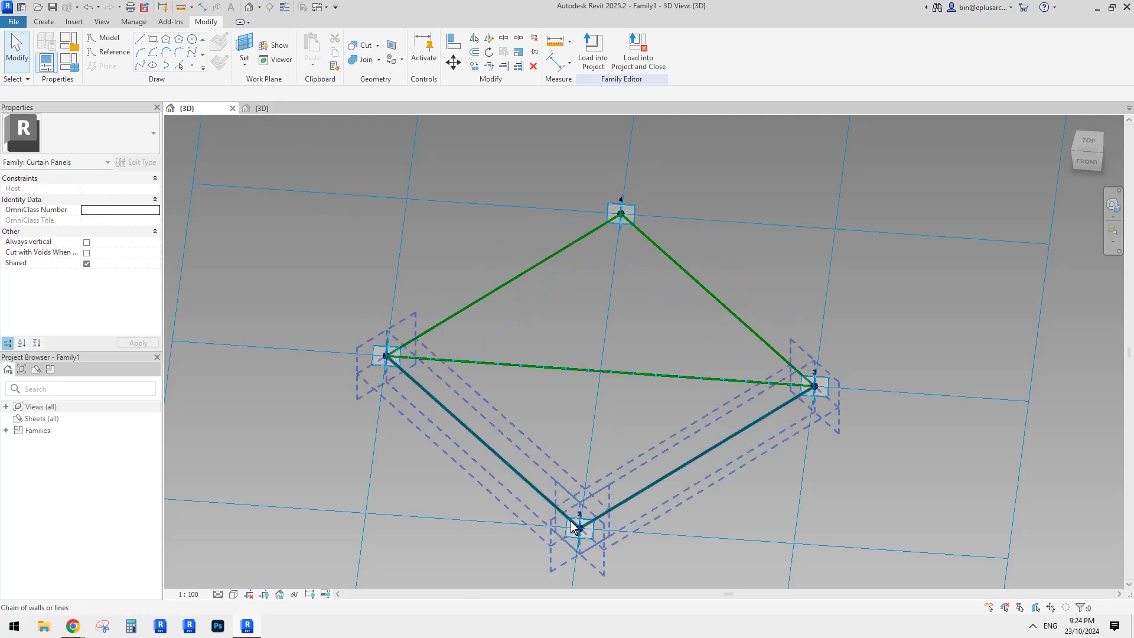
pyautogui.keyDown('shift'); pyautogui.moveTo(550, 409); pyautogui.dragTo(559, 408, button='middle'); pyautogui.keyUp('shift')
pyautogui.press('Tab')
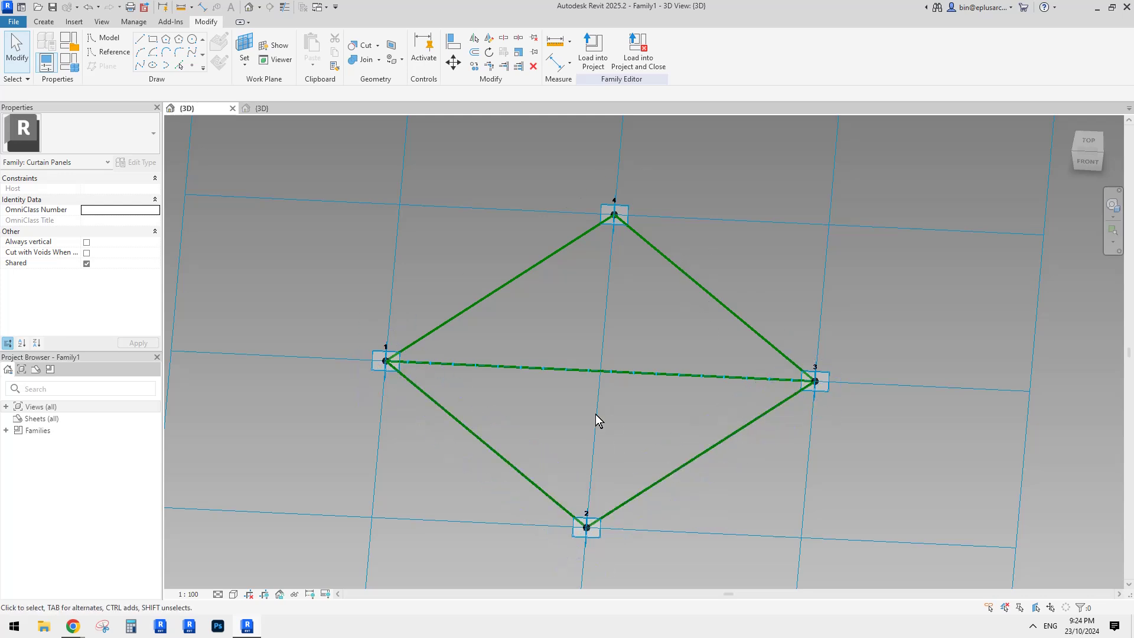
pyautogui.press('Tab')
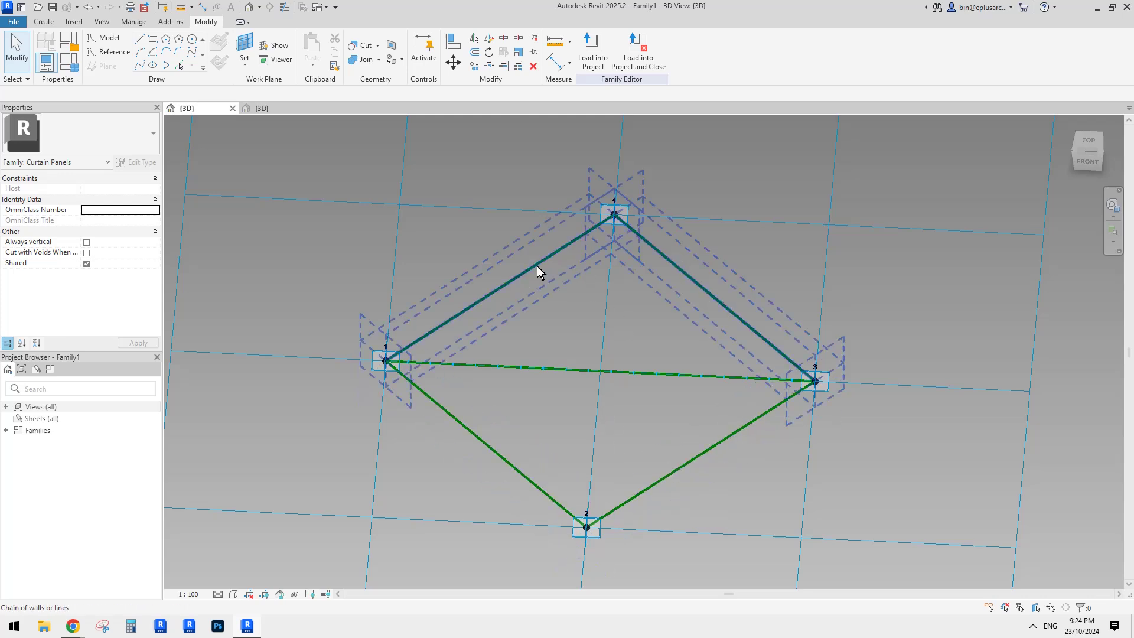
pyautogui.moveTo(556, 359); pyautogui.dragTo(557, 348, button='middle')
# Place the Family2 component from panel point 4 through a node on the divided diagonal to point 2.
pyautogui.click(44, 21)
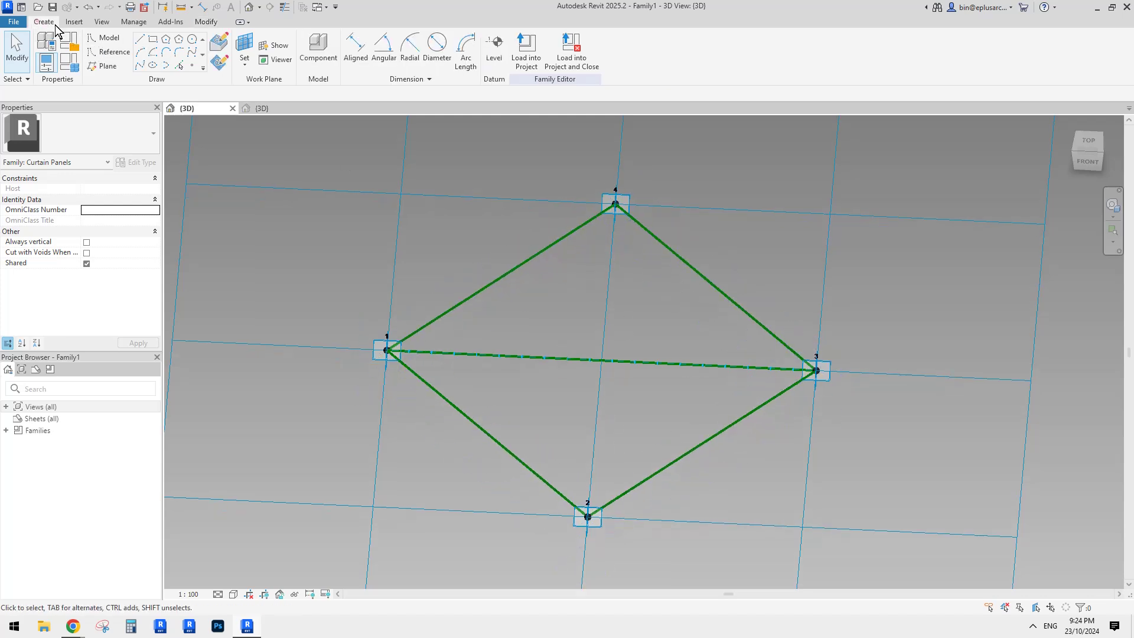
pyautogui.click(318, 51)
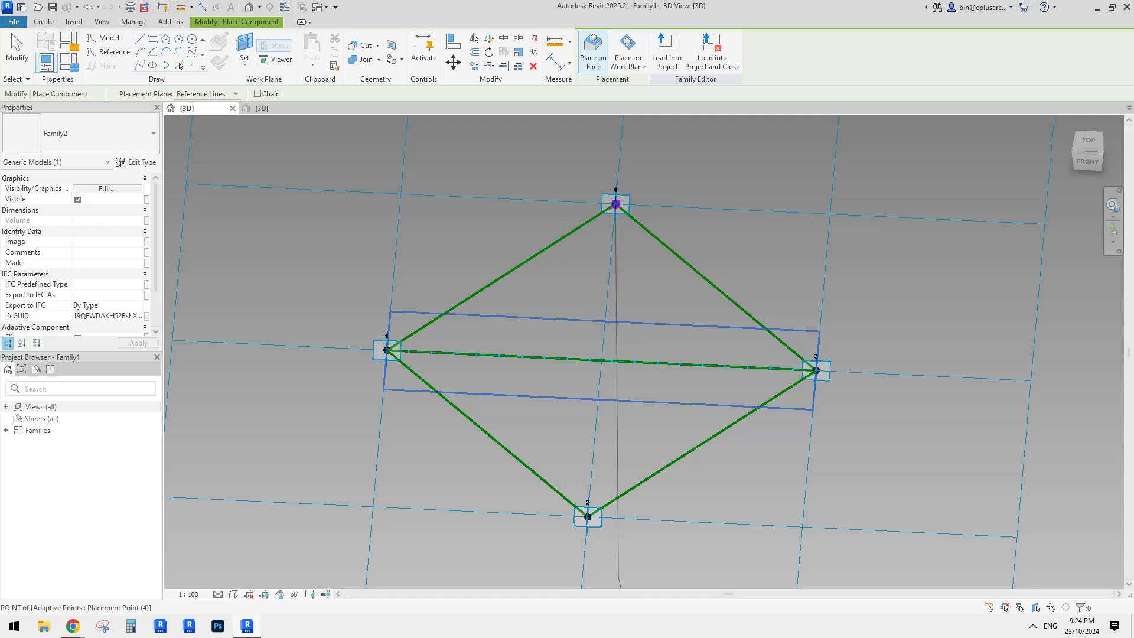
pyautogui.keyDown('shift'); pyautogui.moveTo(627, 228); pyautogui.dragTo(638, 165, button='middle'); pyautogui.keyUp('shift')
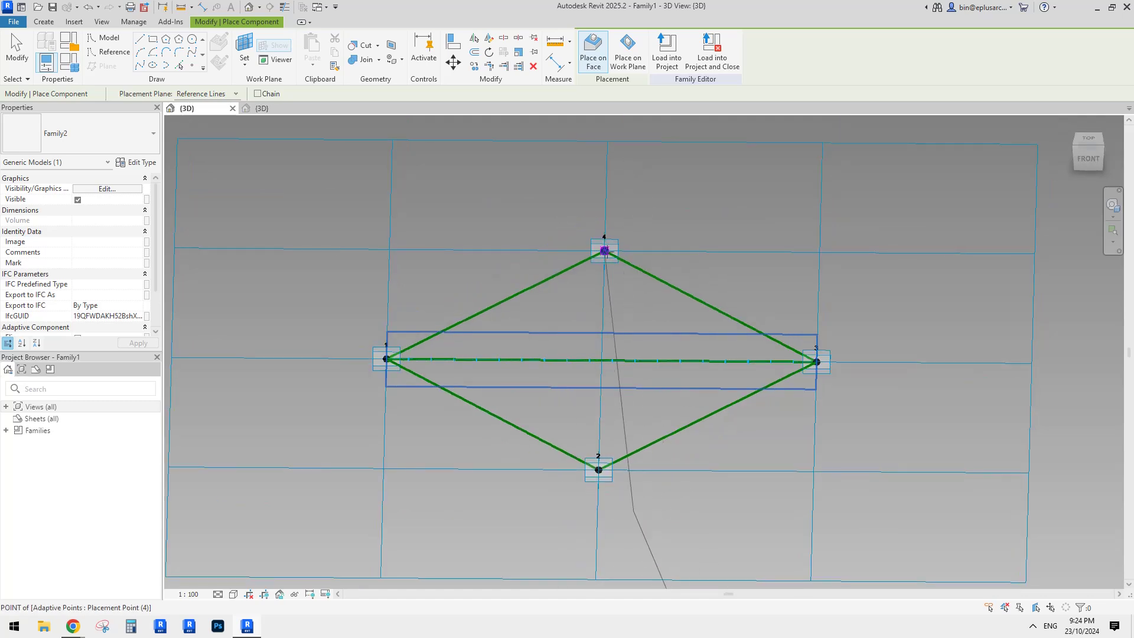
pyautogui.scroll(1, 605, 251)
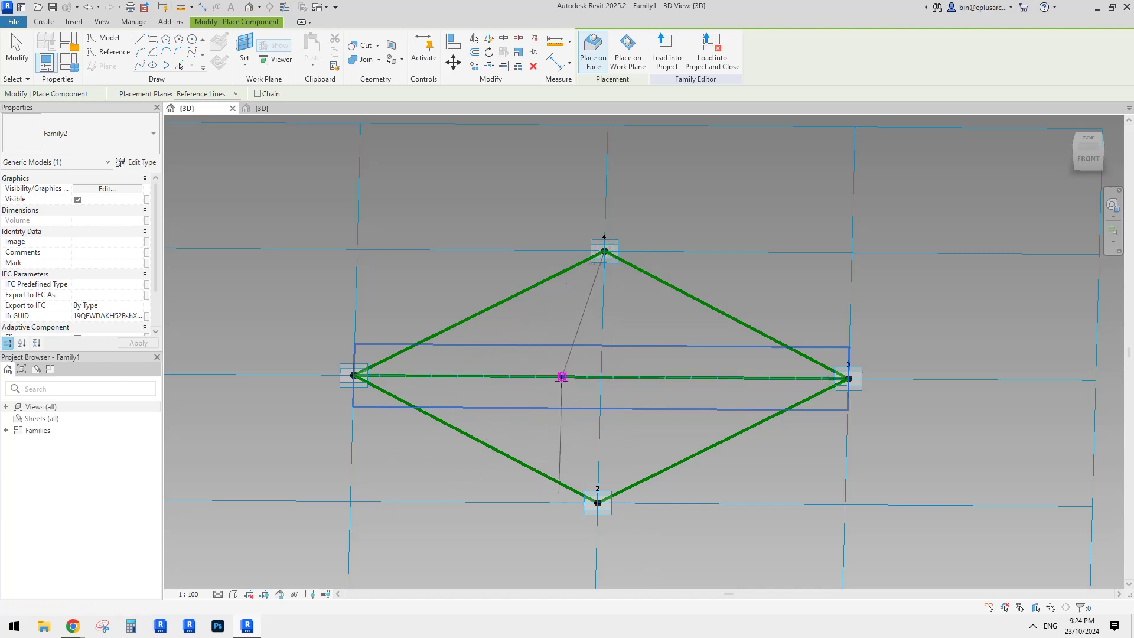
pyautogui.click(562, 376)
pyautogui.click(597, 503)
pyautogui.press('Escape')
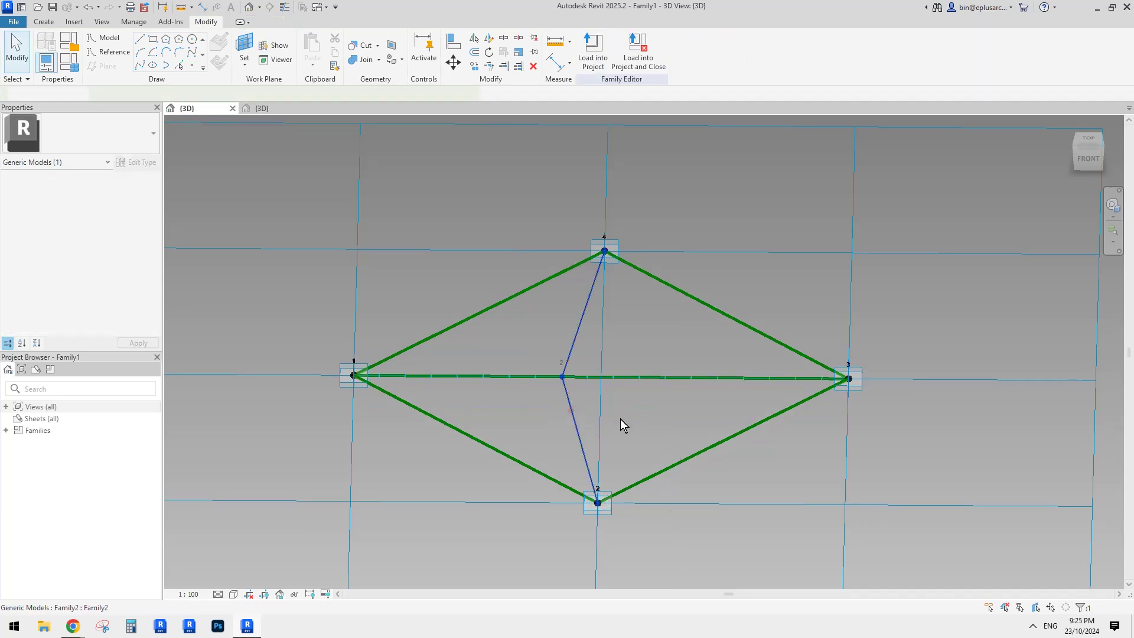
# Repeat the placed Family2 component across all nodes of the divided diagonal.
pyautogui.click(620, 419)
pyautogui.keyDown('shift'); pyautogui.moveTo(620, 420); pyautogui.dragTo(638, 380, button='middle'); pyautogui.keyUp('shift')
pyautogui.click(504, 54)
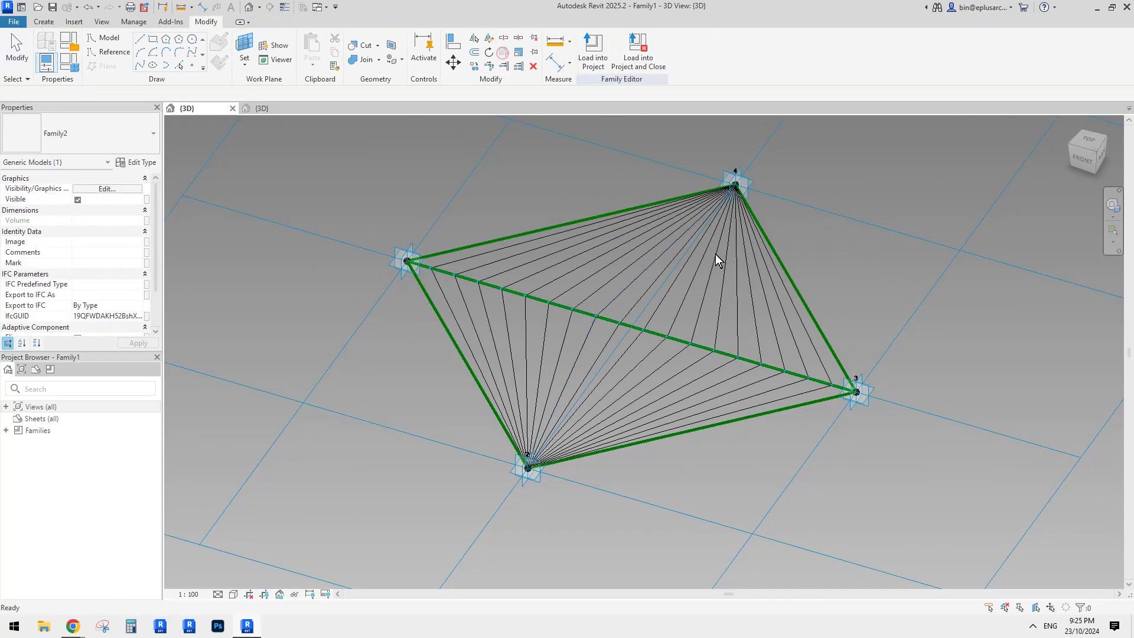
pyautogui.press('Escape')
pyautogui.keyDown('shift'); pyautogui.moveTo(713, 261); pyautogui.dragTo(701, 374, button='middle'); pyautogui.keyUp('shift')
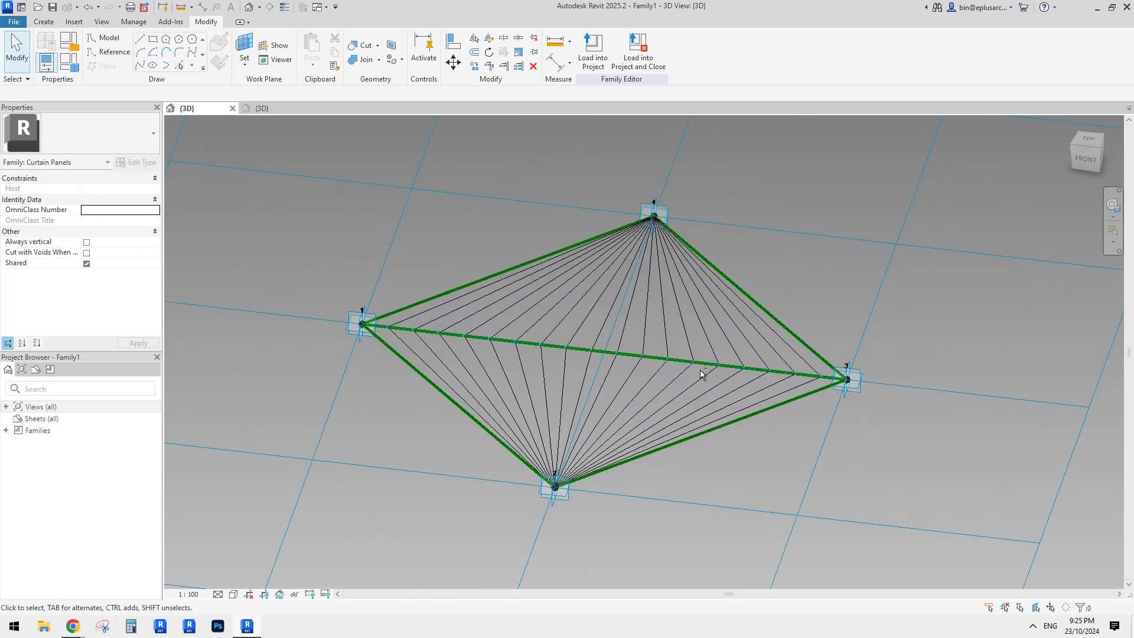
# Create a new conceptual mass family from the mass template.
pyautogui.click(15, 24)
pyautogui.click(76, 66)
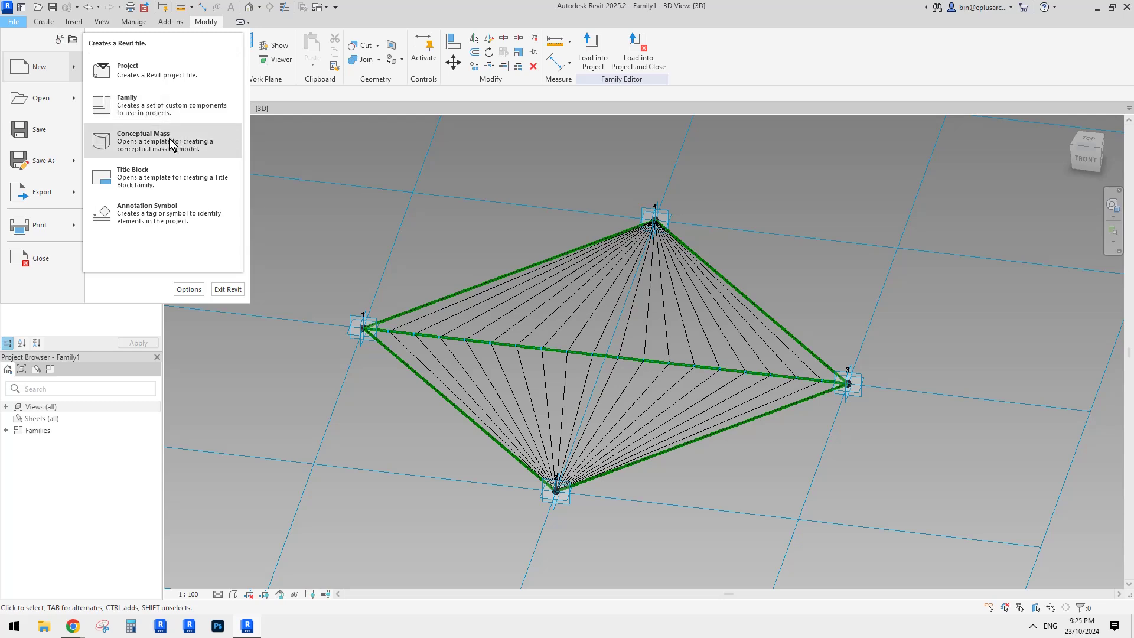
pyautogui.click(211, 147)
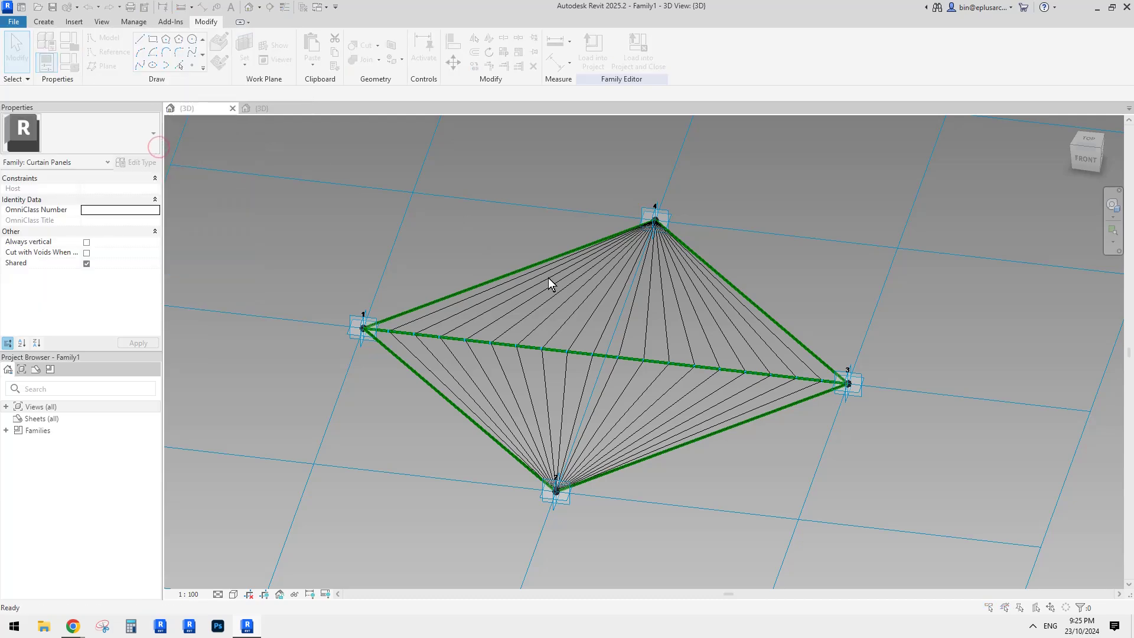
pyautogui.doubleClick(431, 252)
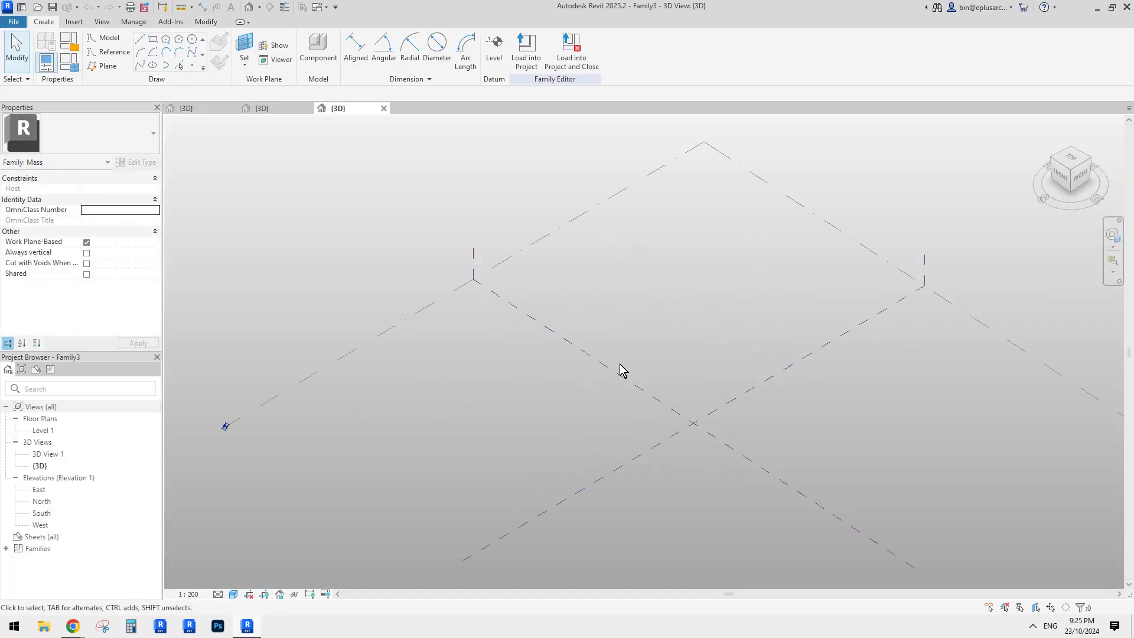
# Draw a reference line about 32000 mm long on Level 1 and create a vertical surface form from it.
pyautogui.click(107, 52)
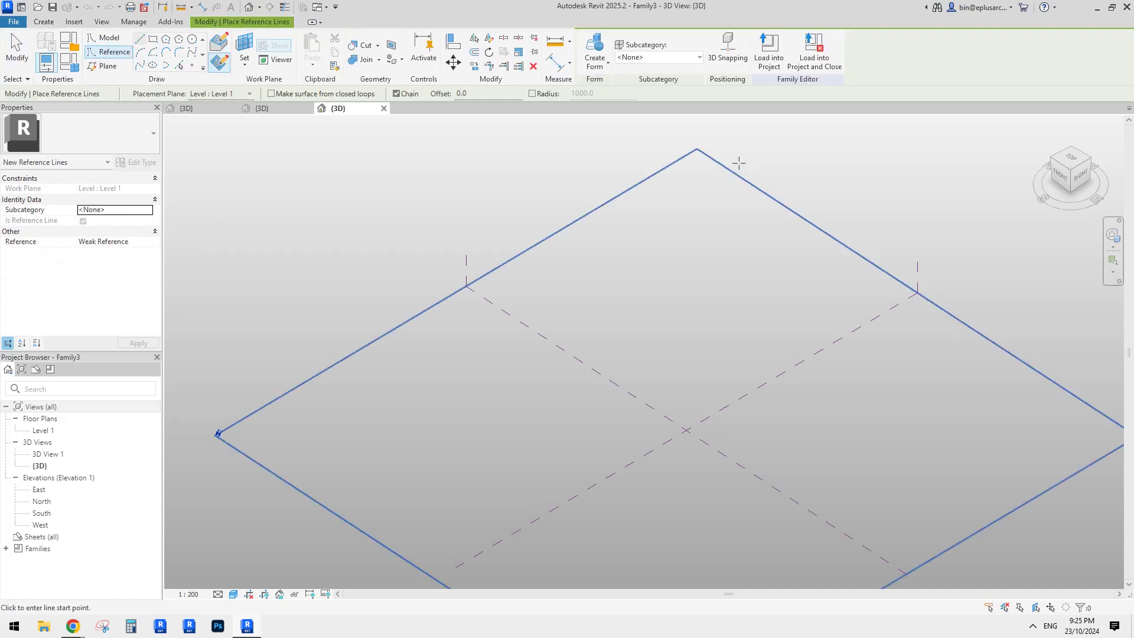
pyautogui.click(502, 408)
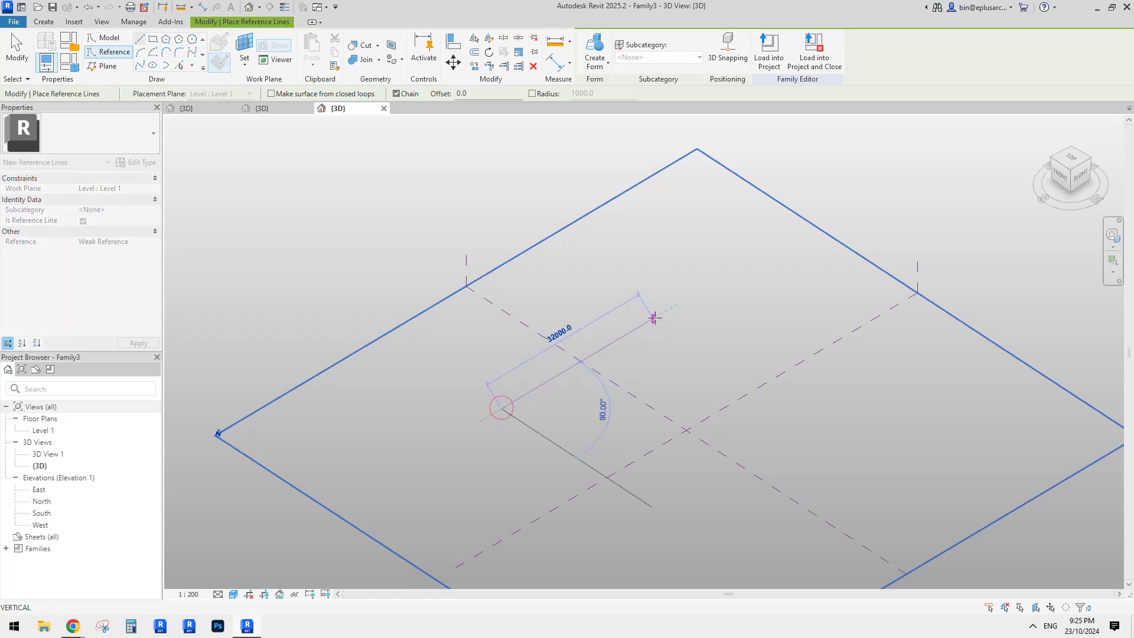
pyautogui.click(653, 319)
pyautogui.press('Escape')
pyautogui.press('Escape')
pyautogui.click(634, 331)
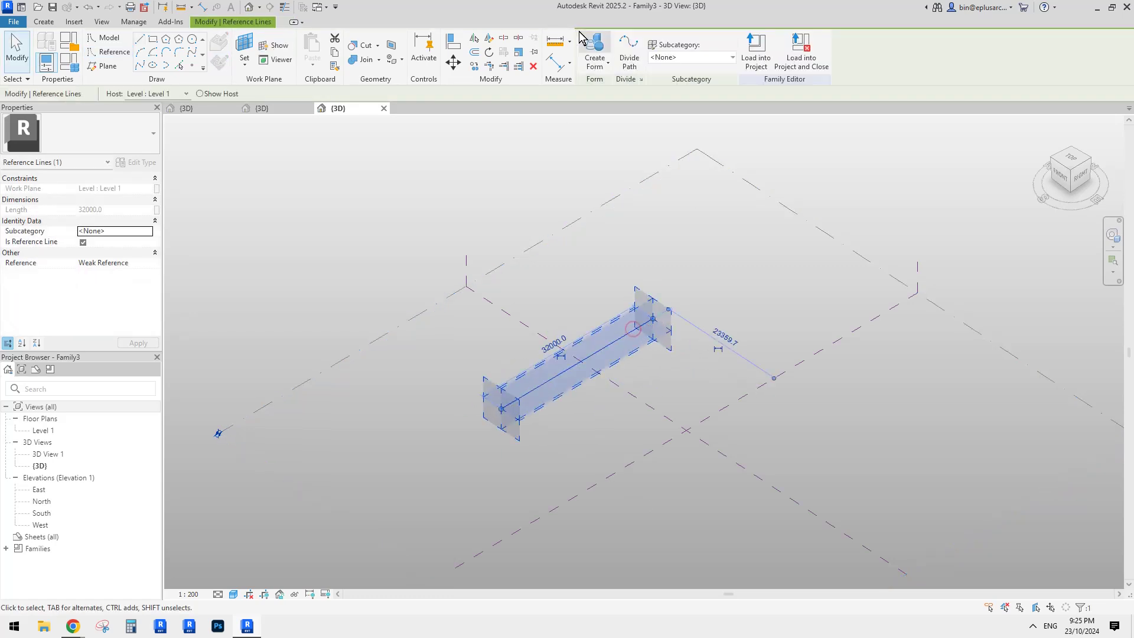
pyautogui.click(600, 52)
pyautogui.keyDown('shift'); pyautogui.moveTo(610, 324); pyautogui.dragTo(627, 379, button='middle'); pyautogui.keyUp('shift')
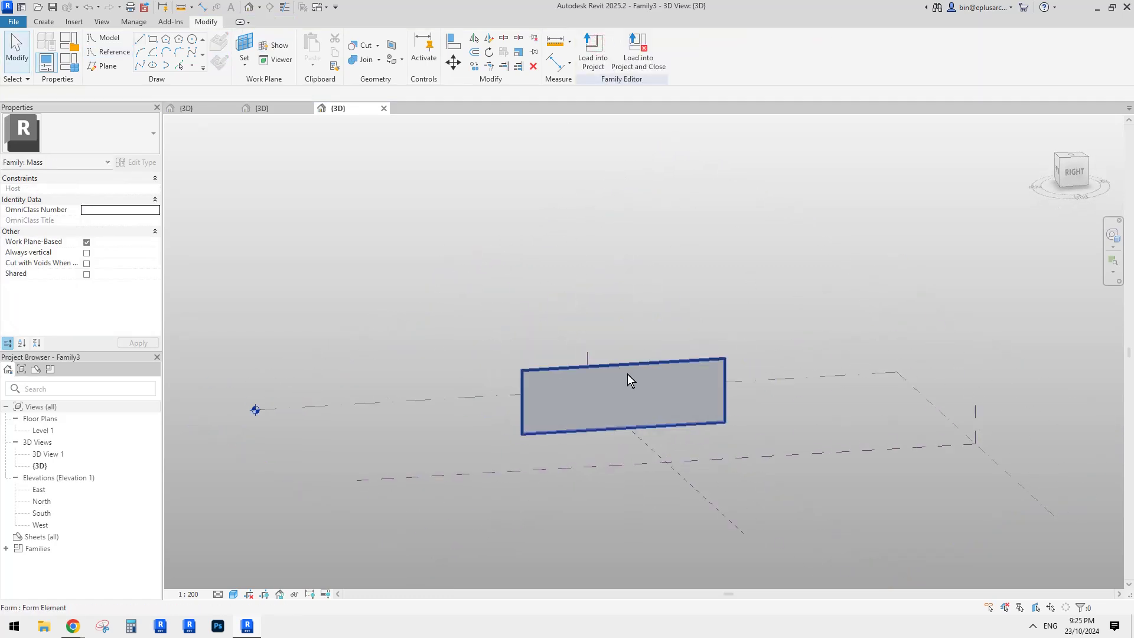
# Raise the top edge of the vertical surface to roughly double its height.
pyautogui.click(631, 369)
pyautogui.click(707, 320)
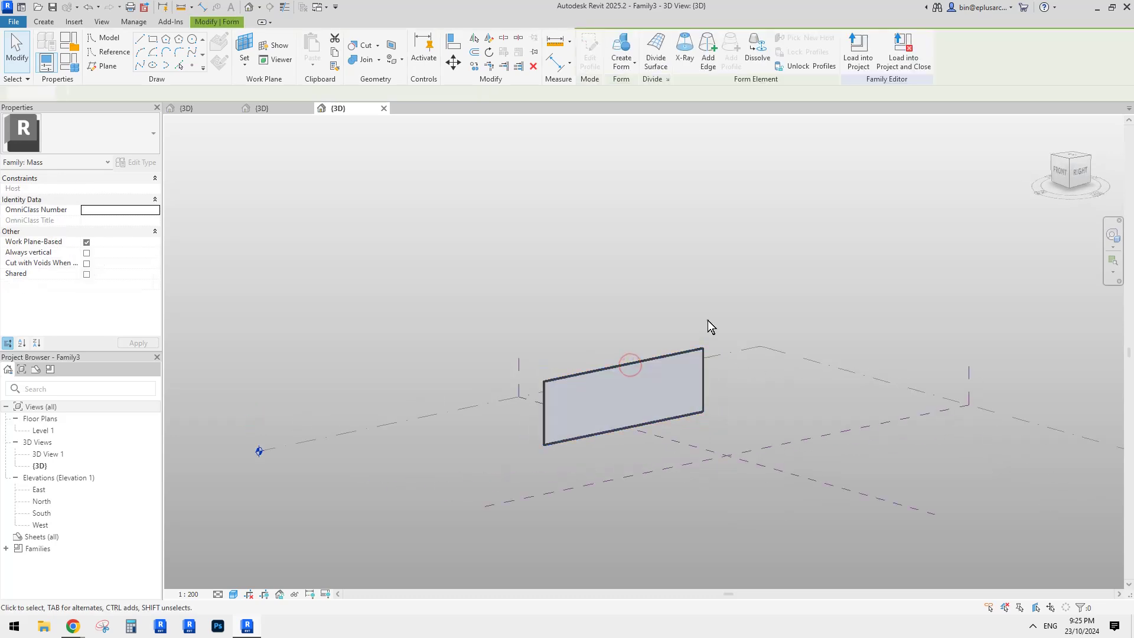
pyautogui.click(643, 363)
pyautogui.click(673, 331)
pyautogui.click(647, 360)
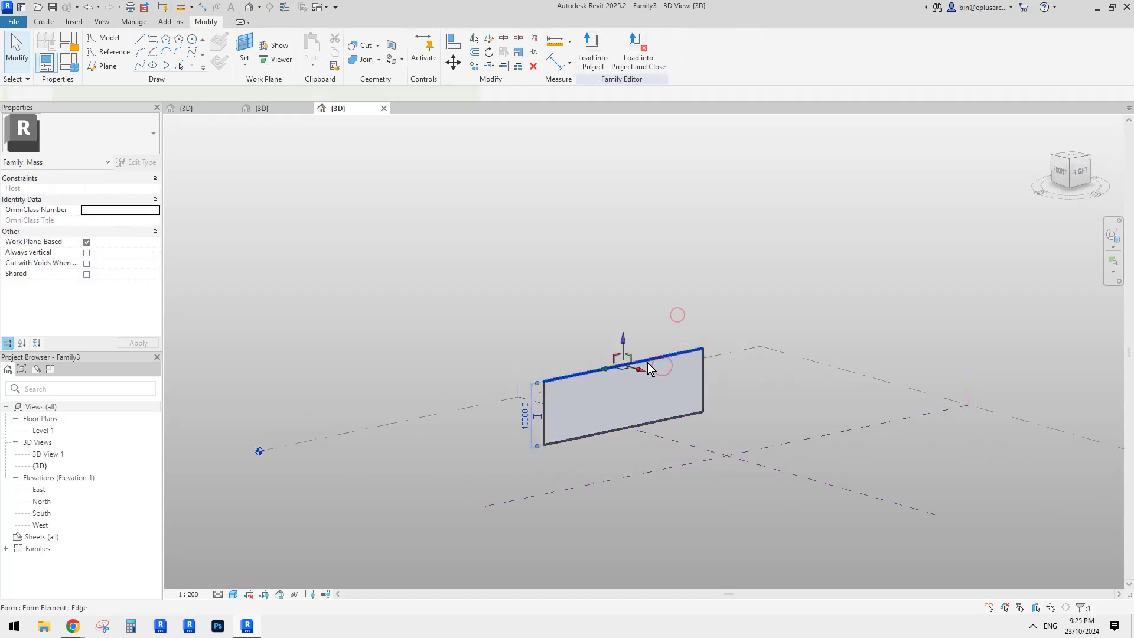
pyautogui.moveTo(621, 335); pyautogui.dragTo(681, 302)
pyautogui.click(777, 278)
pyautogui.click(644, 300)
pyautogui.moveTo(624, 275); pyautogui.dragTo(624, 264)
pyautogui.keyDown('shift'); pyautogui.moveTo(679, 354); pyautogui.dragTo(638, 329, button='middle'); pyautogui.keyUp('shift')
# Divide the vertical surface into a UV grid and apply the Rhomboid pattern to it.
pyautogui.click(632, 348)
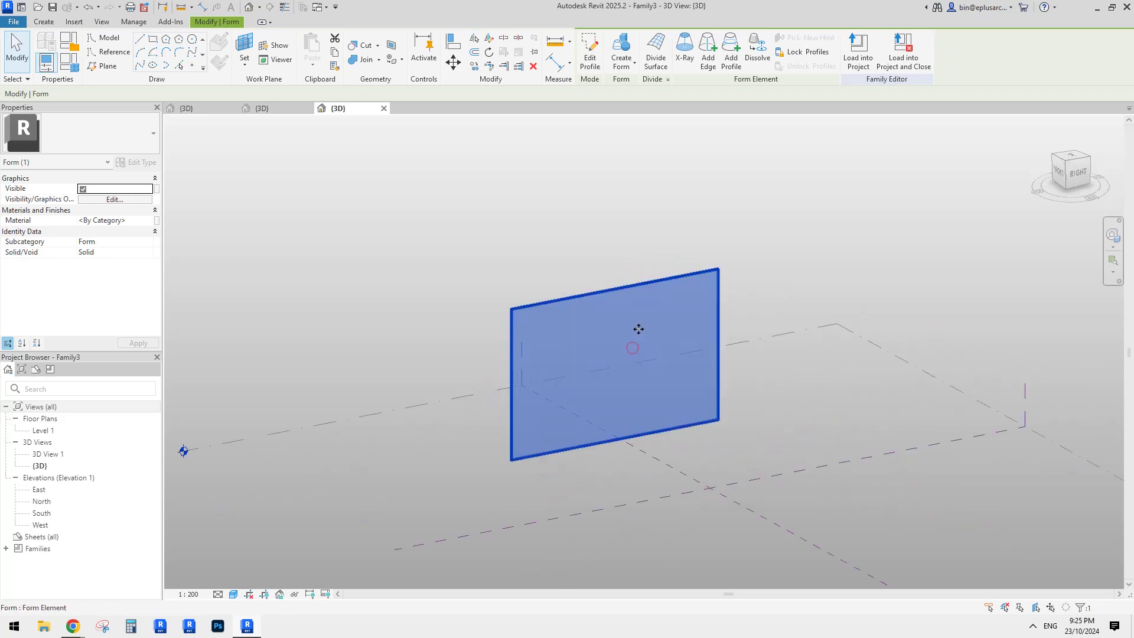
pyautogui.click(656, 52)
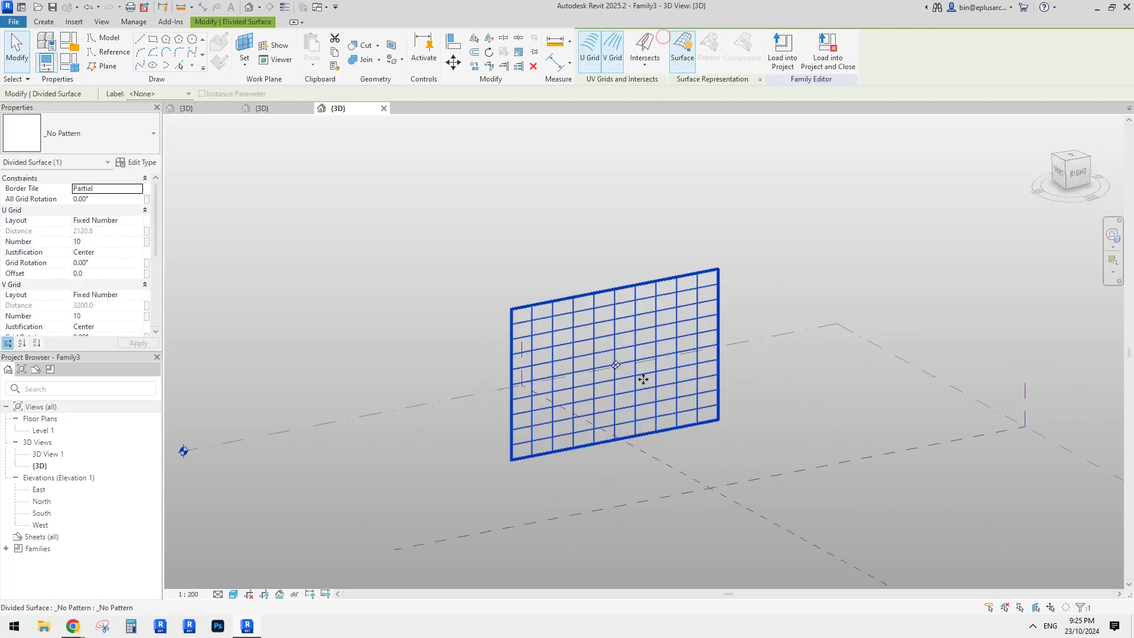
pyautogui.click(95, 144)
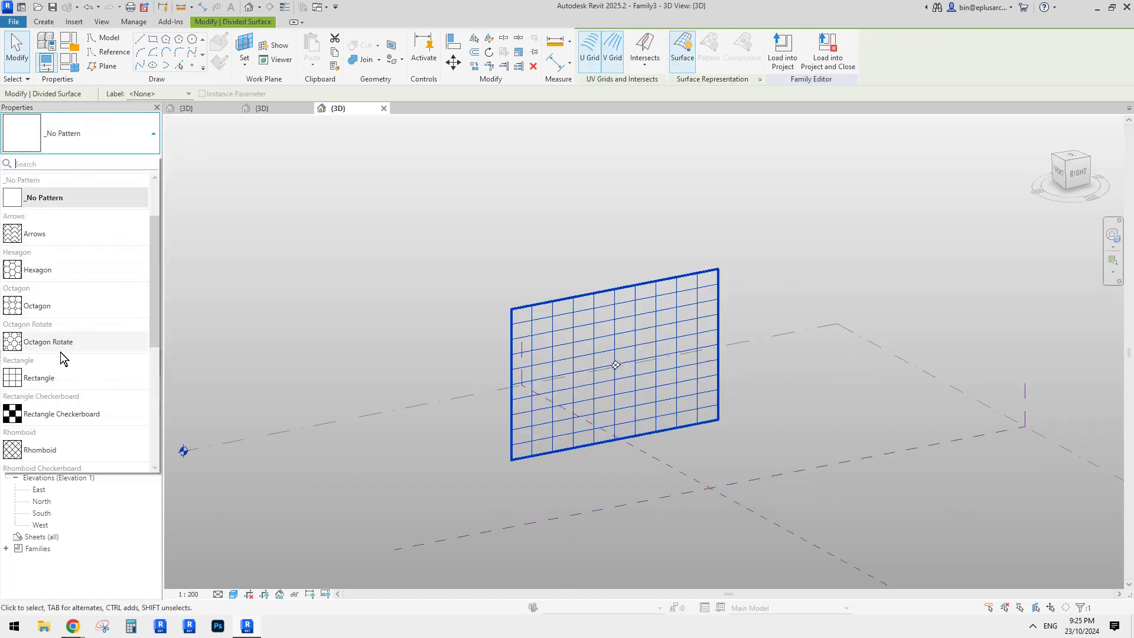
pyautogui.scroll(-2, 70, 375)
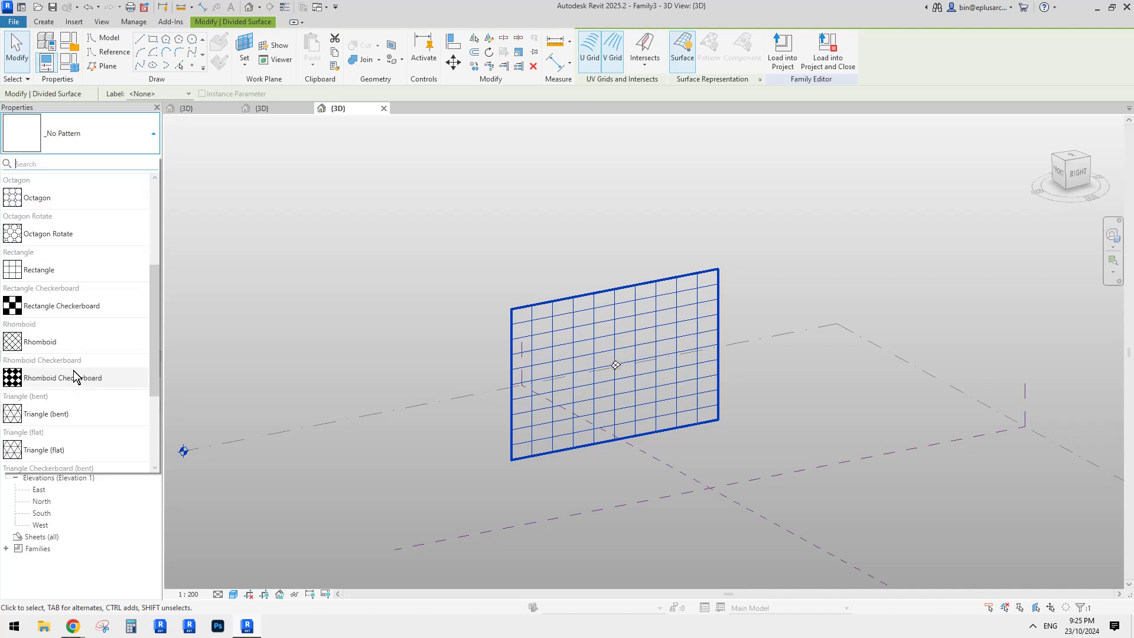
pyautogui.click(51, 342)
pyautogui.scroll(2, 679, 329)
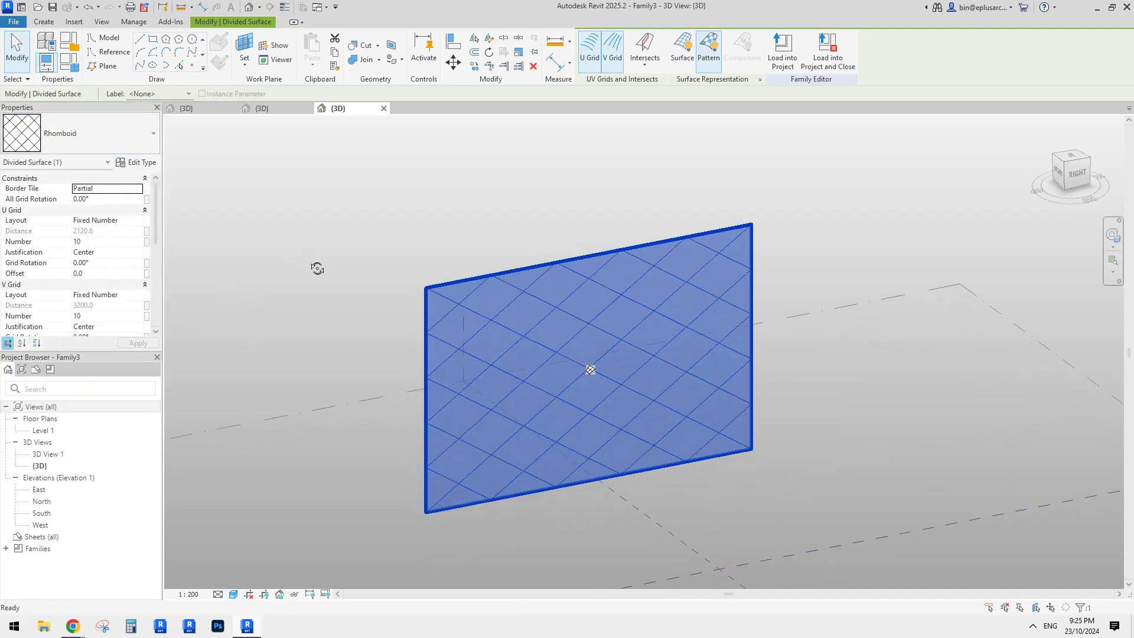
# Set the divided surface's V grid number to 20.
pyautogui.click(110, 317)
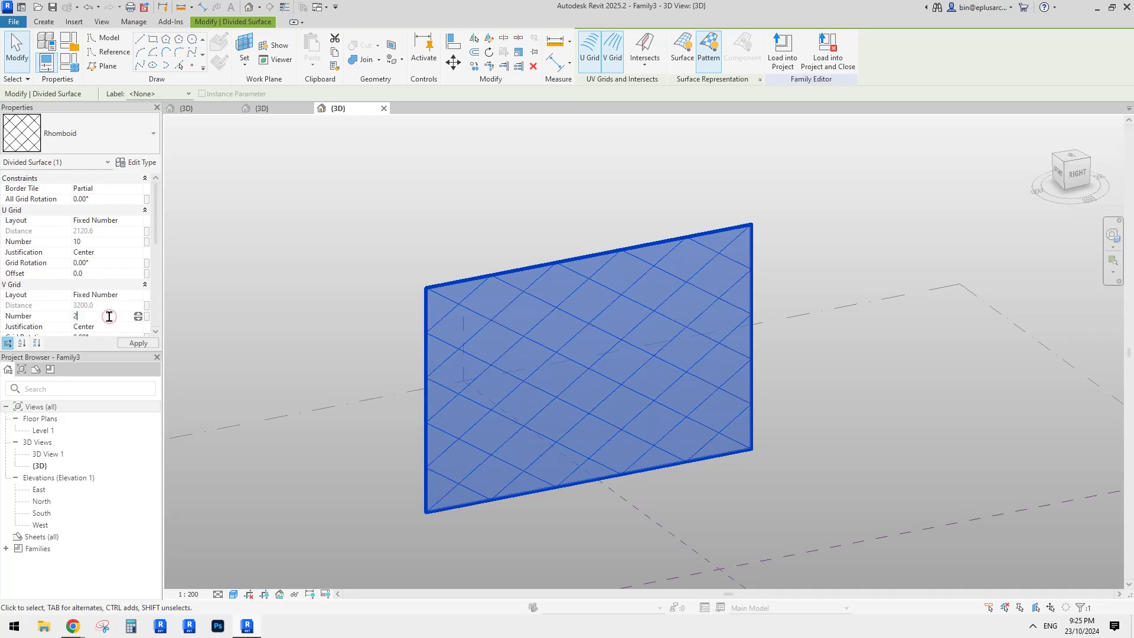
pyautogui.write('20')
pyautogui.scroll(3, 584, 371)
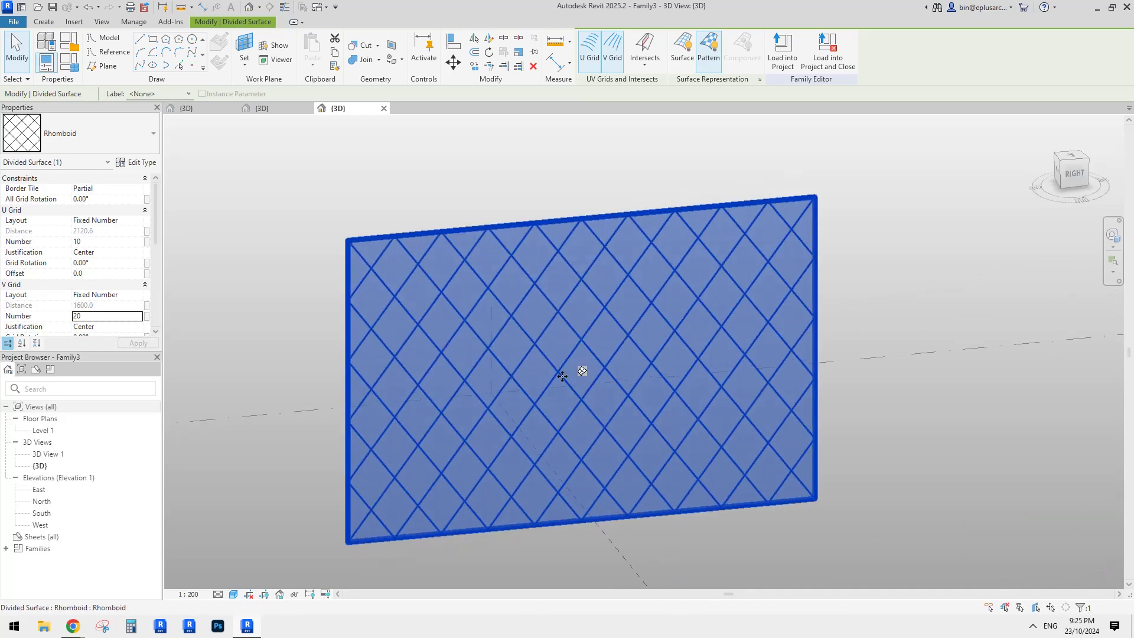
# Set the divided surface's V grid number to 15 and deselect the surface.
pyautogui.click(104, 318)
pyautogui.write('15')
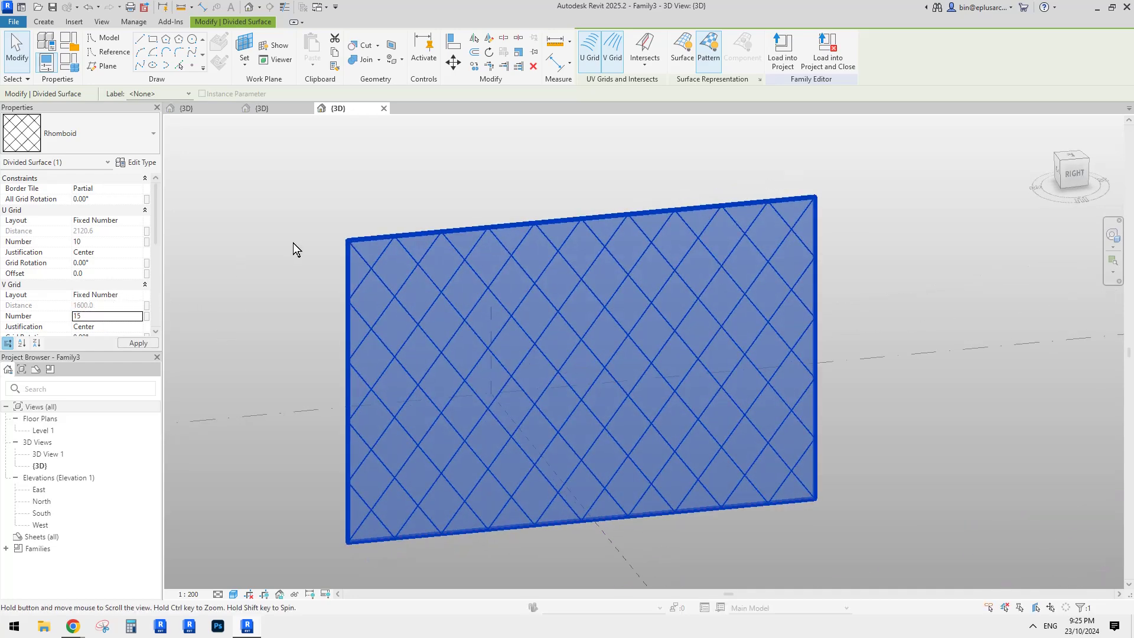
pyautogui.click(293, 248)
pyautogui.moveTo(473, 285); pyautogui.dragTo(477, 263, button='middle')
# Load the rhomboid panel family Family1 into the mass family Family3.
pyautogui.click(263, 108)
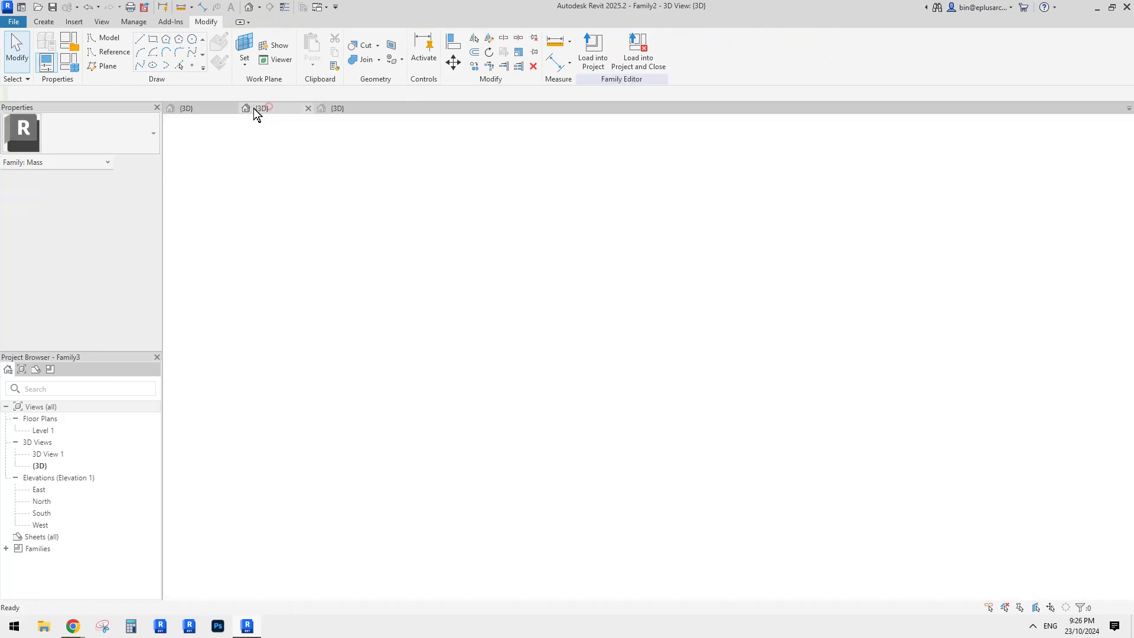
pyautogui.click(214, 108)
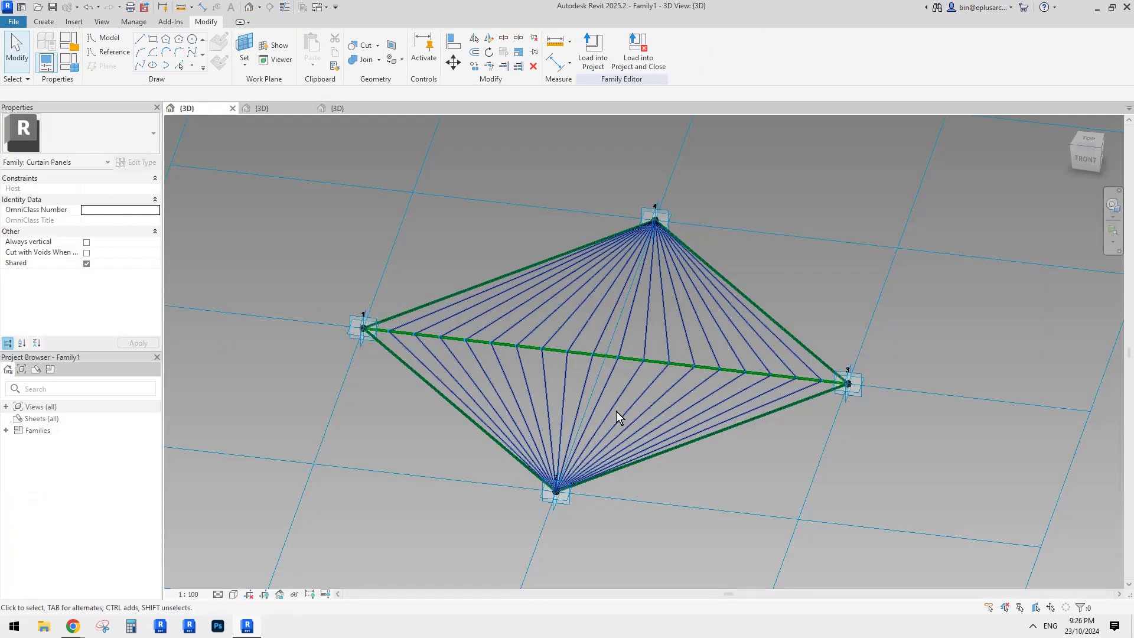
pyautogui.click(593, 52)
pyautogui.click(492, 259)
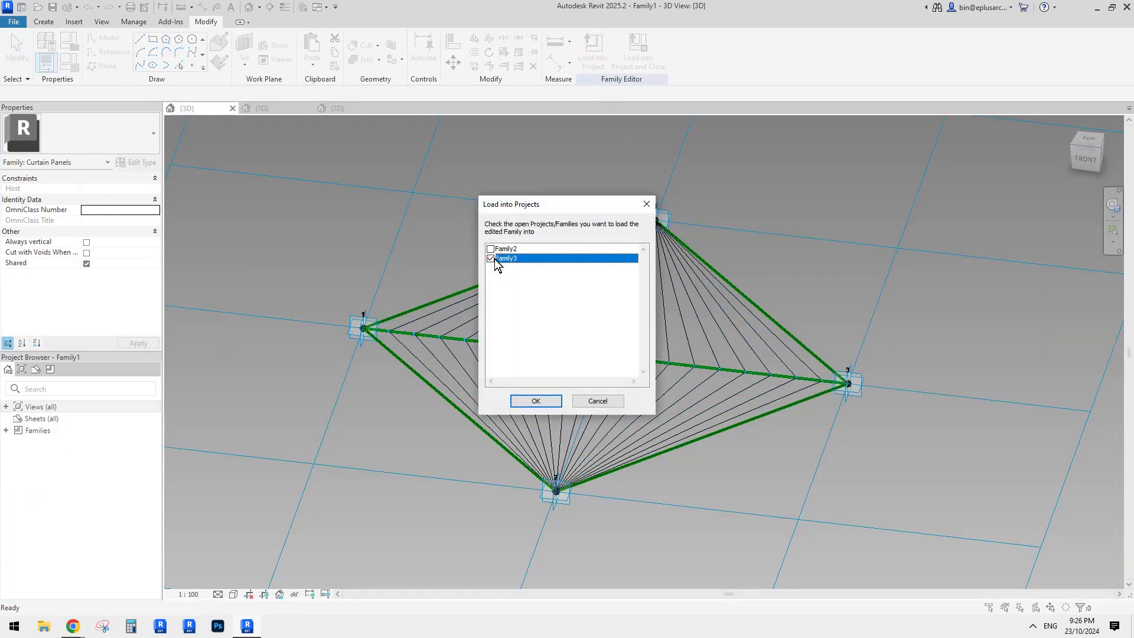
pyautogui.click(536, 401)
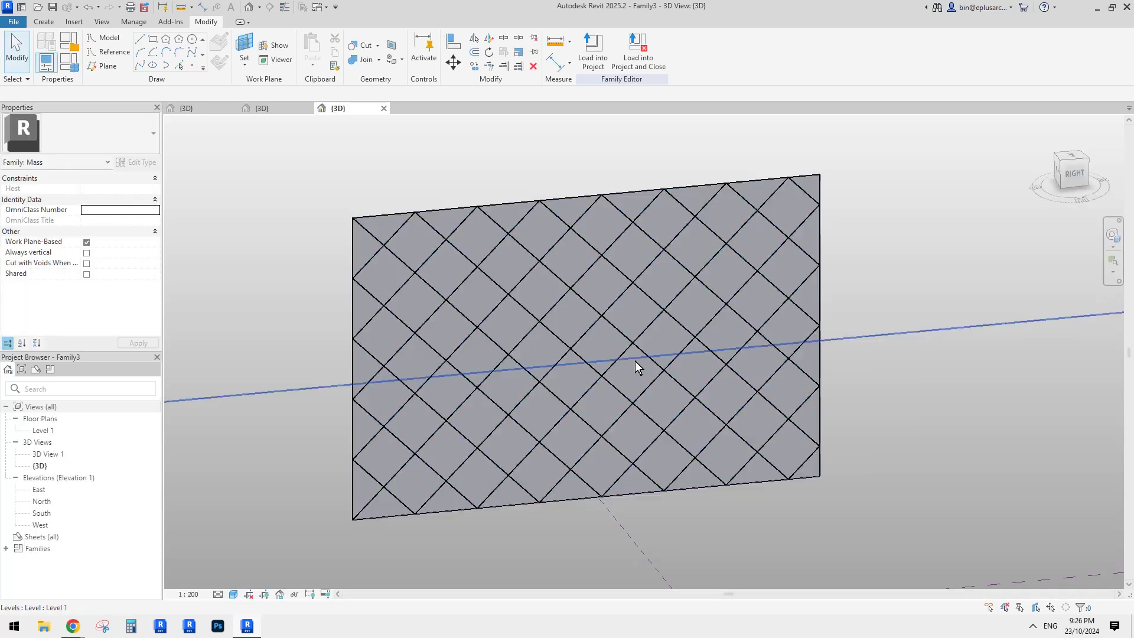
# Replace the divided surface's plain Rhomboid pattern with the Family1 panel.
pyautogui.click(600, 312)
pyautogui.click(150, 135)
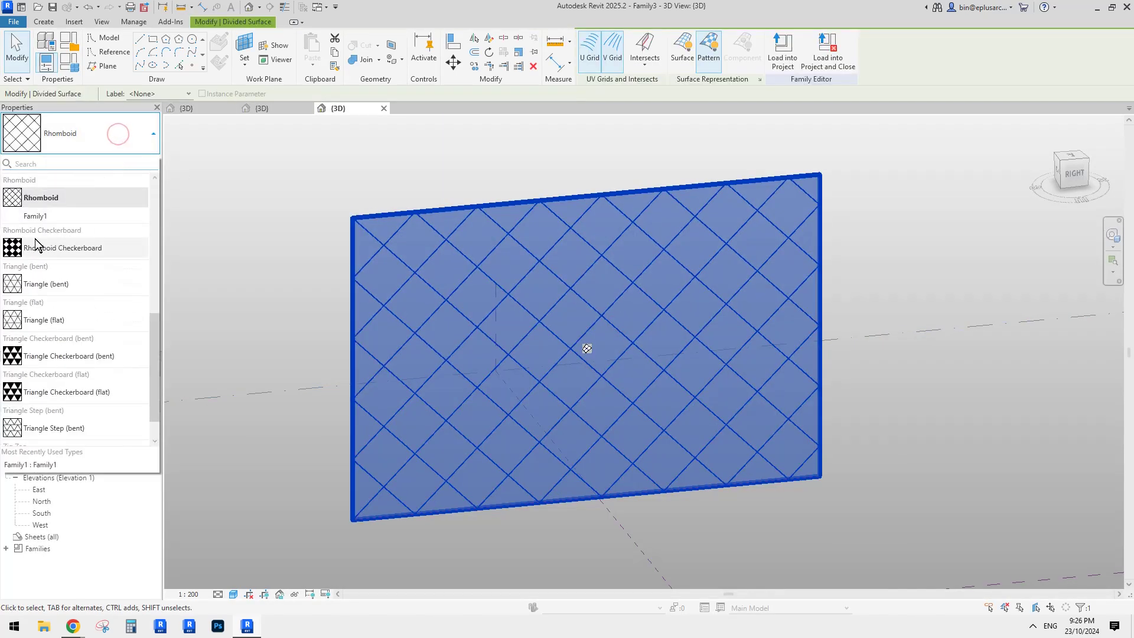
pyautogui.click(29, 217)
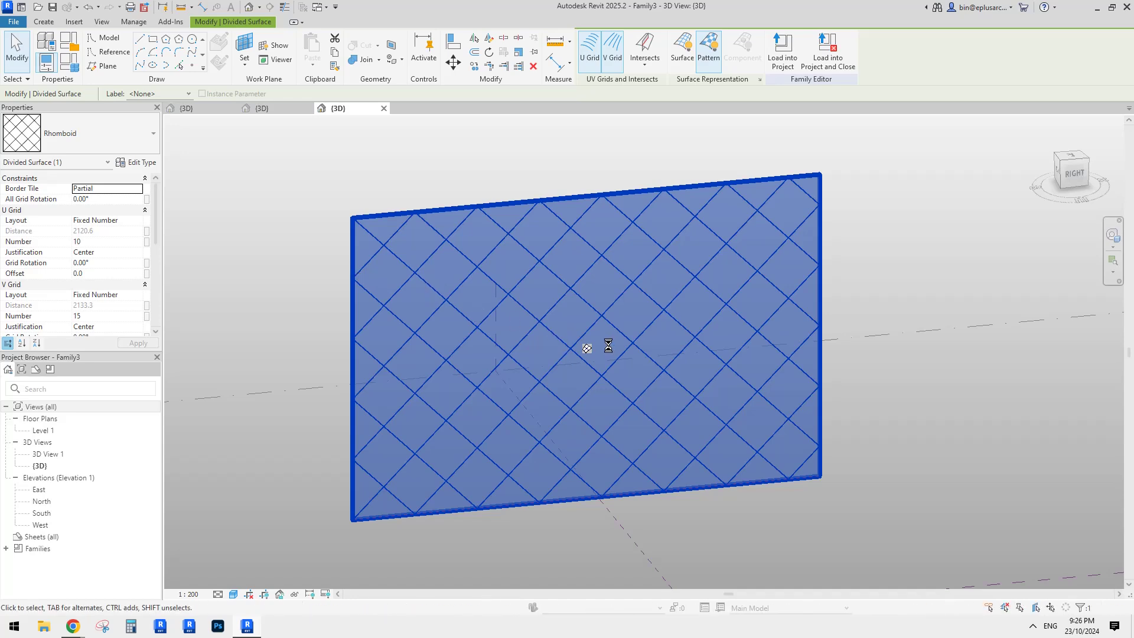
# Examine the repeated diamond panels and the nodes along their diagonals from several angles.
pyautogui.keyDown('shift'); pyautogui.moveTo(826, 312); pyautogui.dragTo(905, 321, button='middle'); pyautogui.keyUp('shift')
pyautogui.click(894, 370)
pyautogui.scroll(3, 890, 371)
pyautogui.keyDown('shift'); pyautogui.moveTo(888, 373); pyautogui.dragTo(849, 349, button='middle'); pyautogui.keyUp('shift')
pyautogui.scroll(-4, 873, 331)
pyautogui.scroll(6, 853, 336)
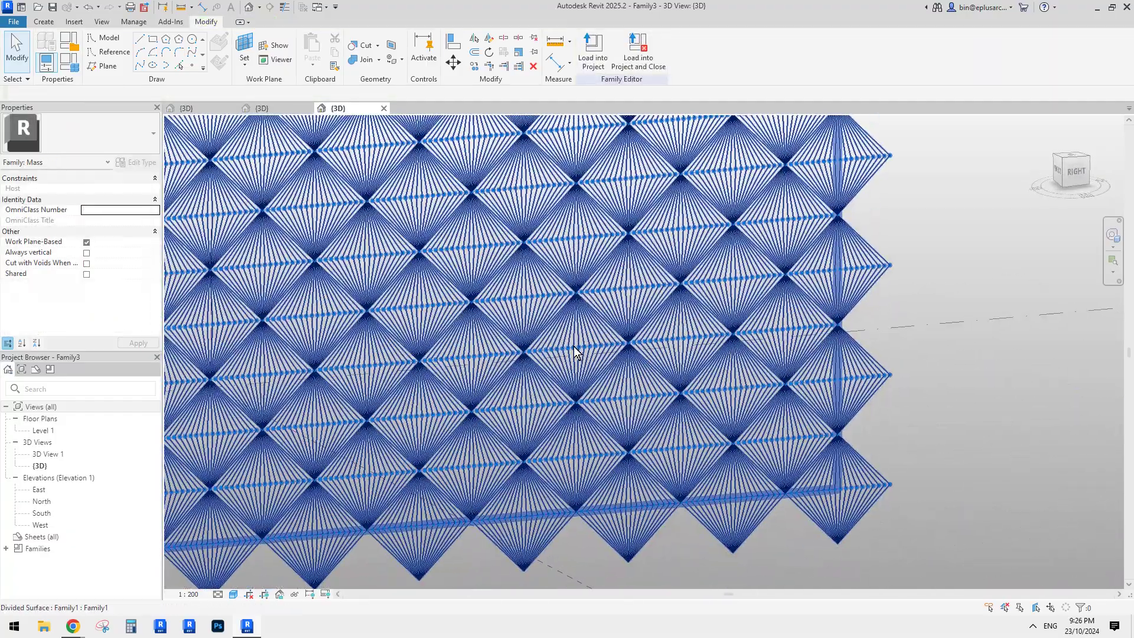
pyautogui.scroll(-3, 576, 353)
pyautogui.keyDown('shift'); pyautogui.moveTo(600, 357); pyautogui.dragTo(696, 370, button='middle'); pyautogui.keyUp('shift')
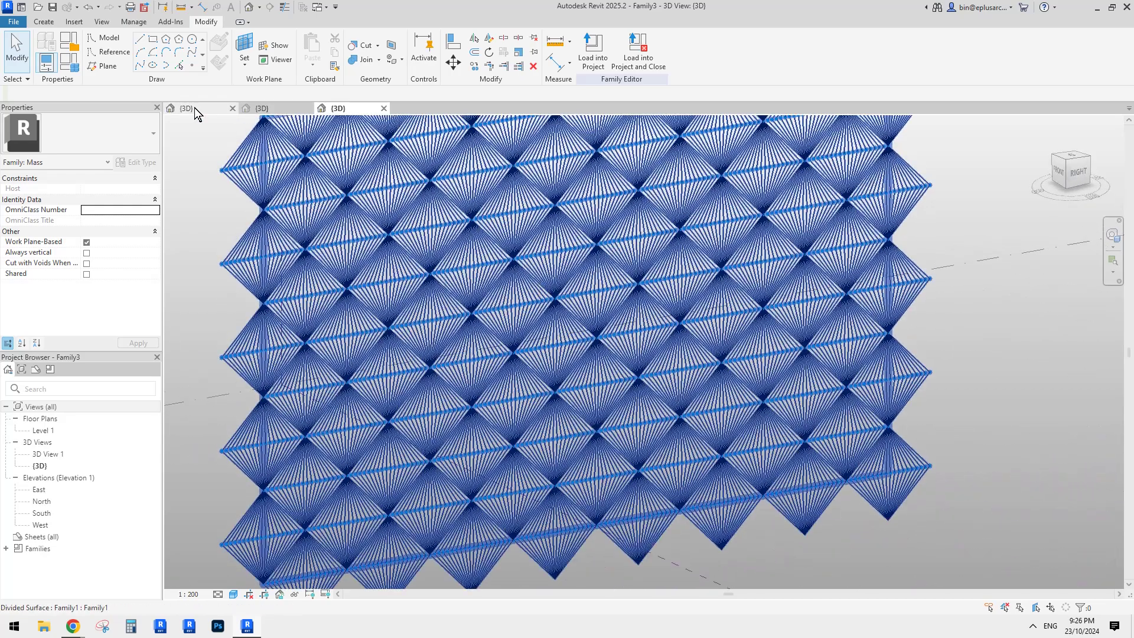
# In Family1, turn off the display of nodes in the divided diagonal's path representation.
pyautogui.click(193, 107)
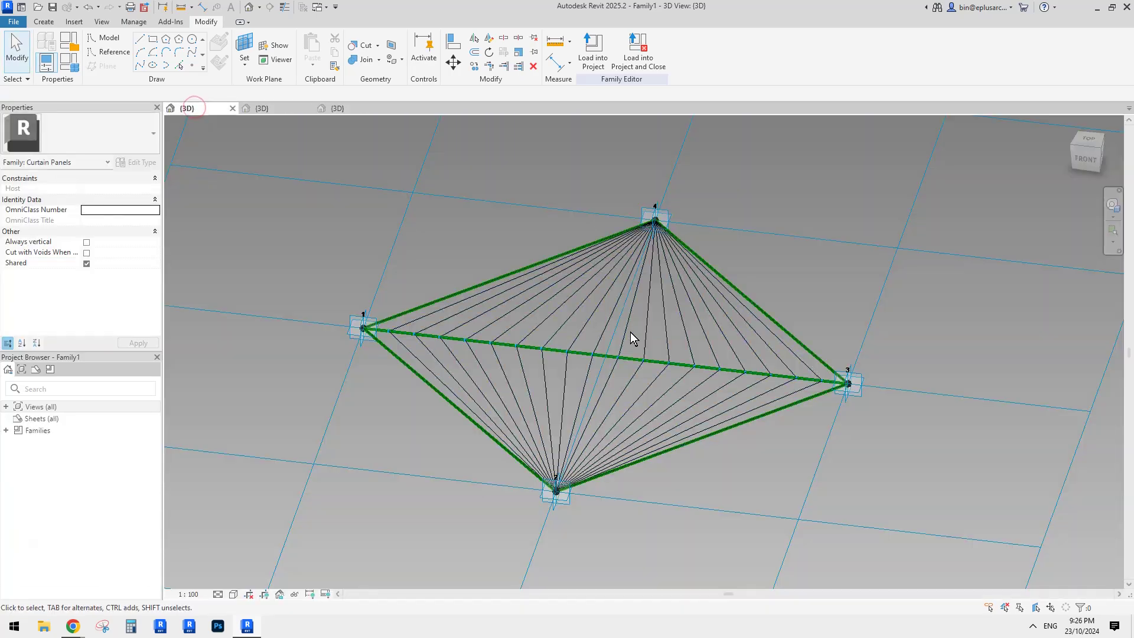
pyautogui.click(606, 356)
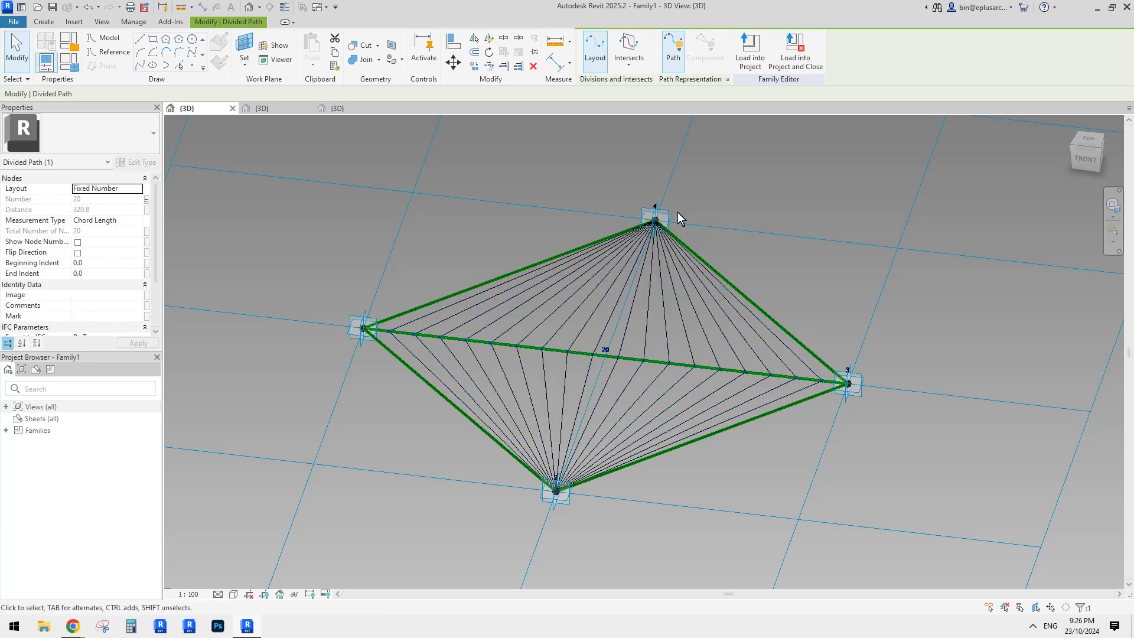
pyautogui.click(726, 79)
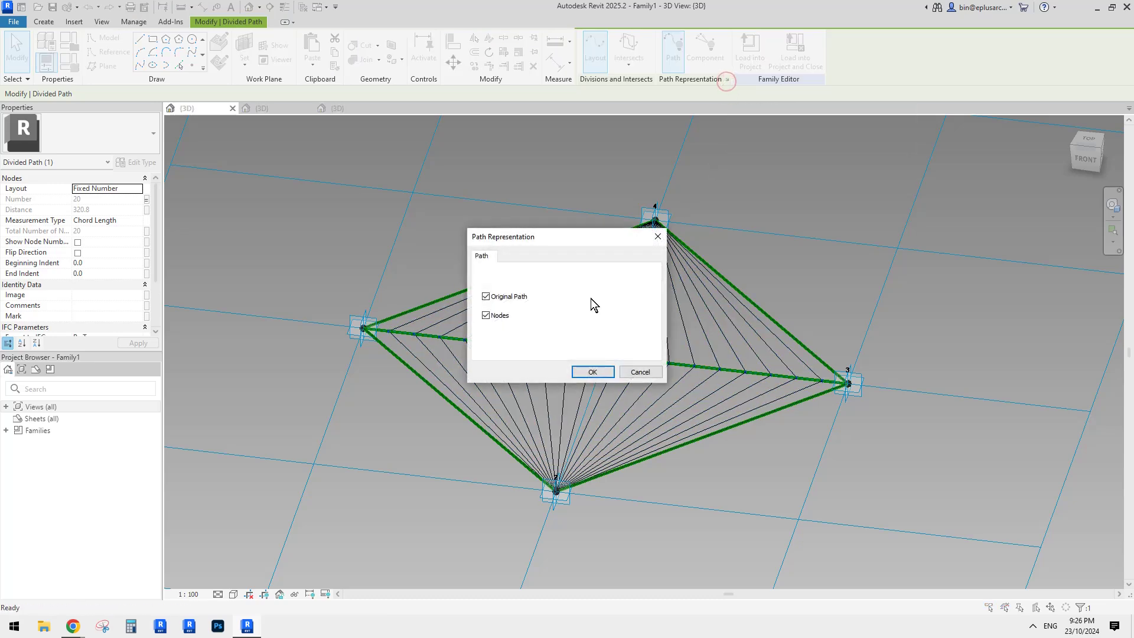
pyautogui.click(599, 373)
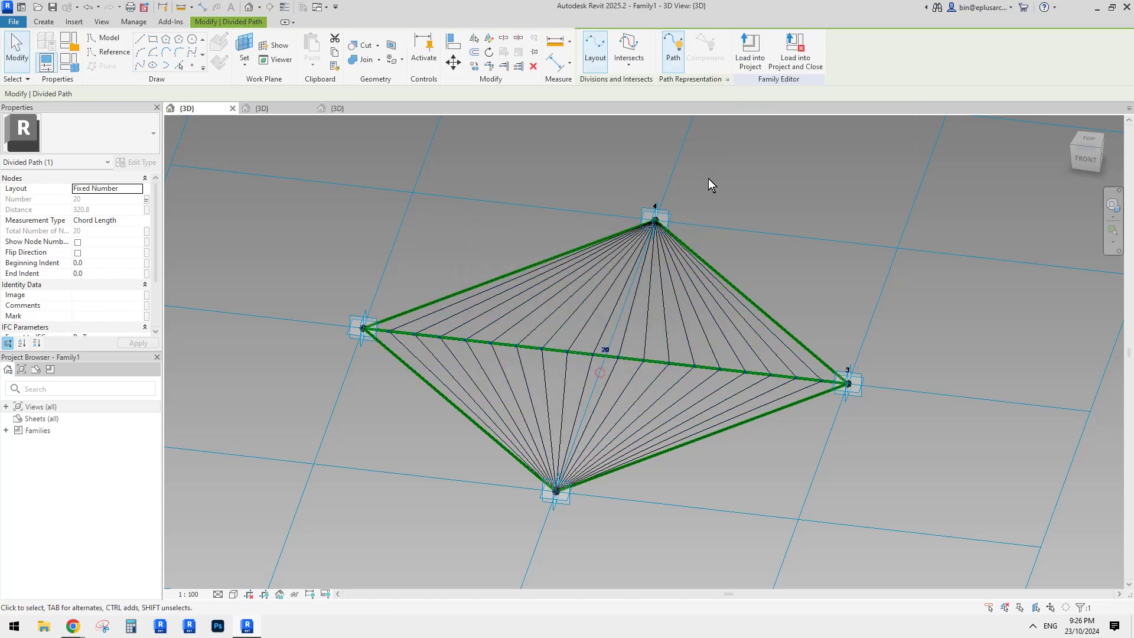
# Reload Family1 into Family3, overwriting the existing version, and check the updated facade.
pyautogui.click(755, 50)
pyautogui.click(533, 401)
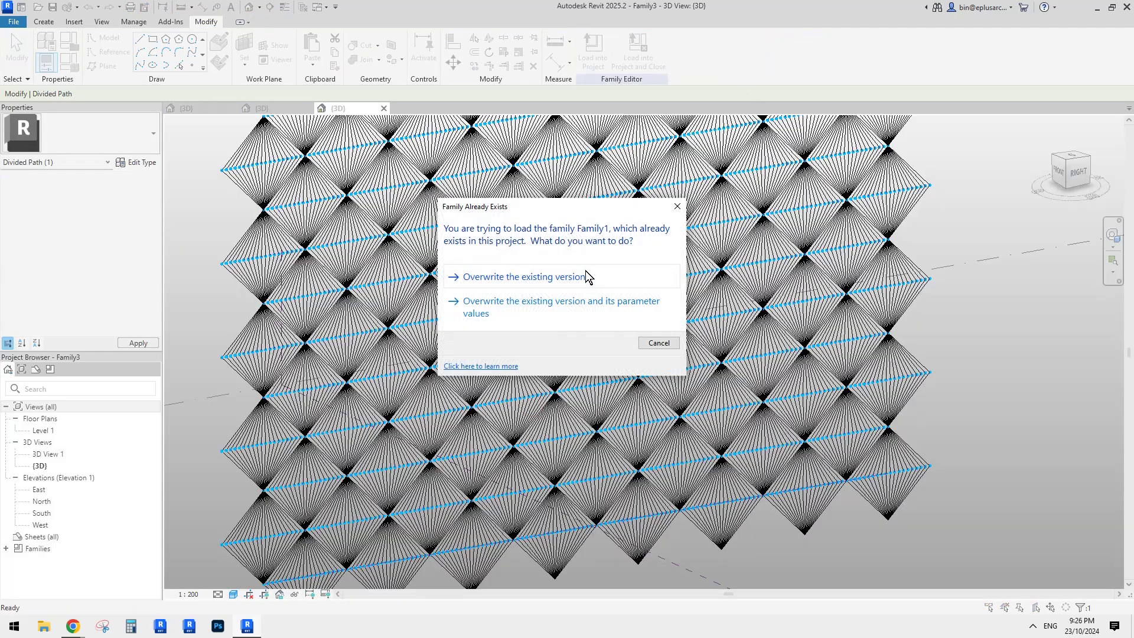
pyautogui.click(585, 277)
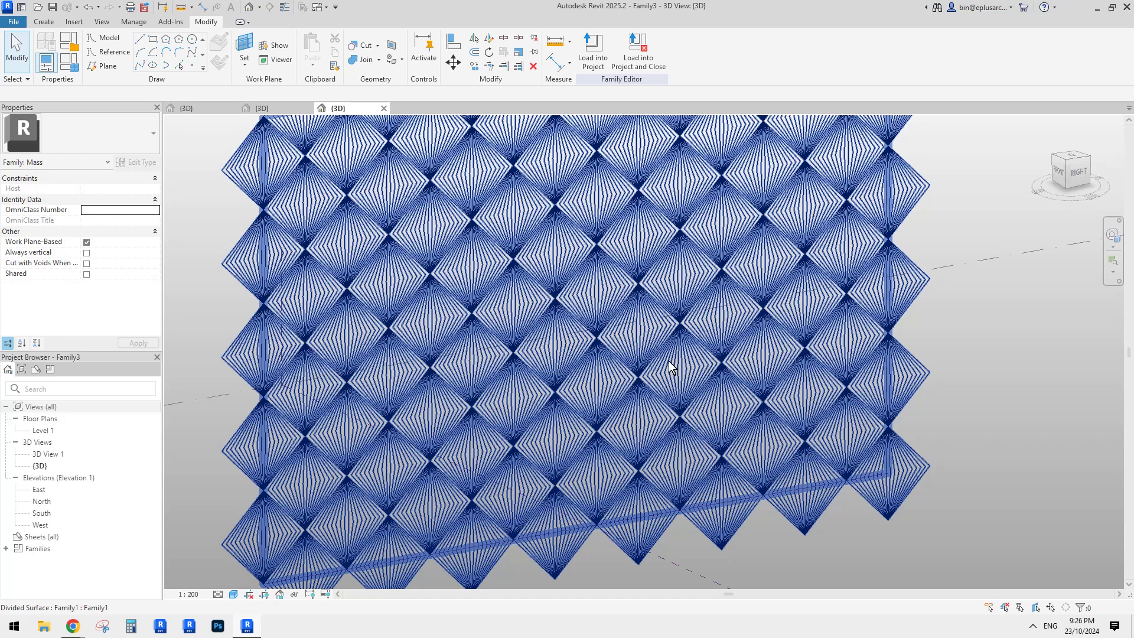
pyautogui.scroll(-1, 672, 361)
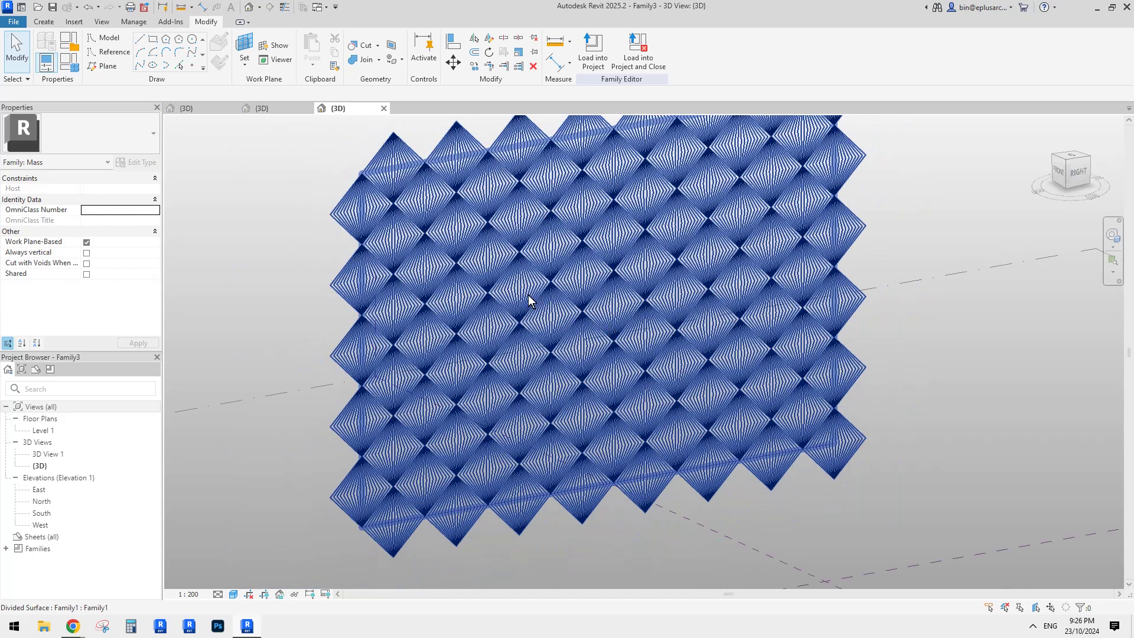
pyautogui.keyDown('shift'); pyautogui.moveTo(589, 271); pyautogui.dragTo(689, 347, button='middle'); pyautogui.keyUp('shift')
# Examine the Mass subcategories, including Nodes and pattern lines, in the Family3 3D view's visibility and graphics overrides.
pyautogui.press('v')
pyautogui.press('g')
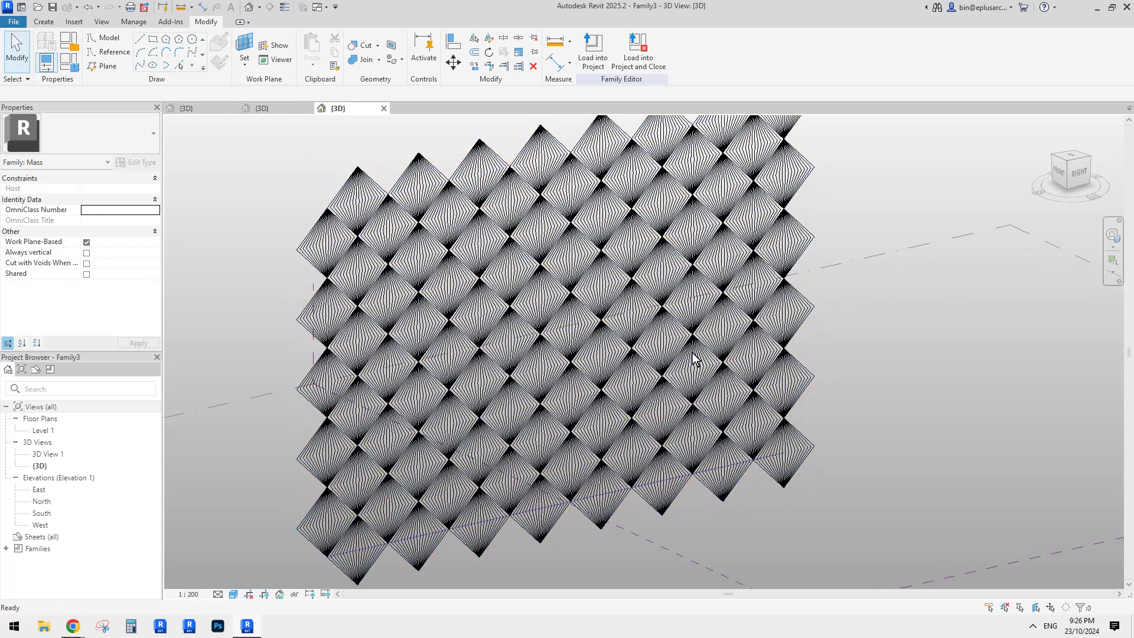
pyautogui.click(363, 278)
pyautogui.press('m')
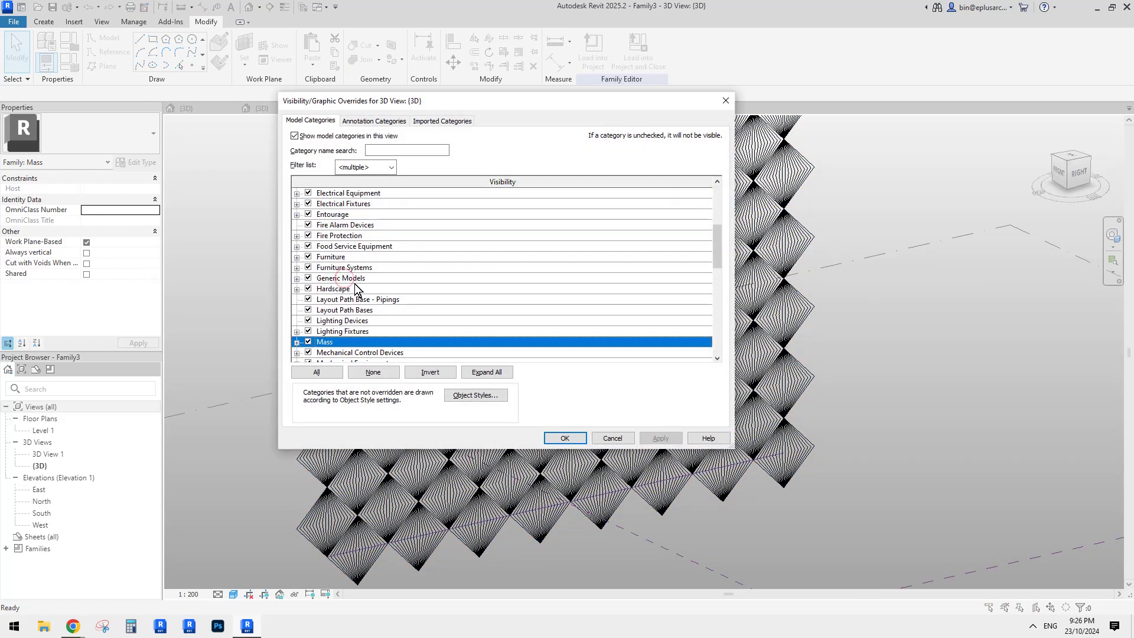
pyautogui.click(296, 343)
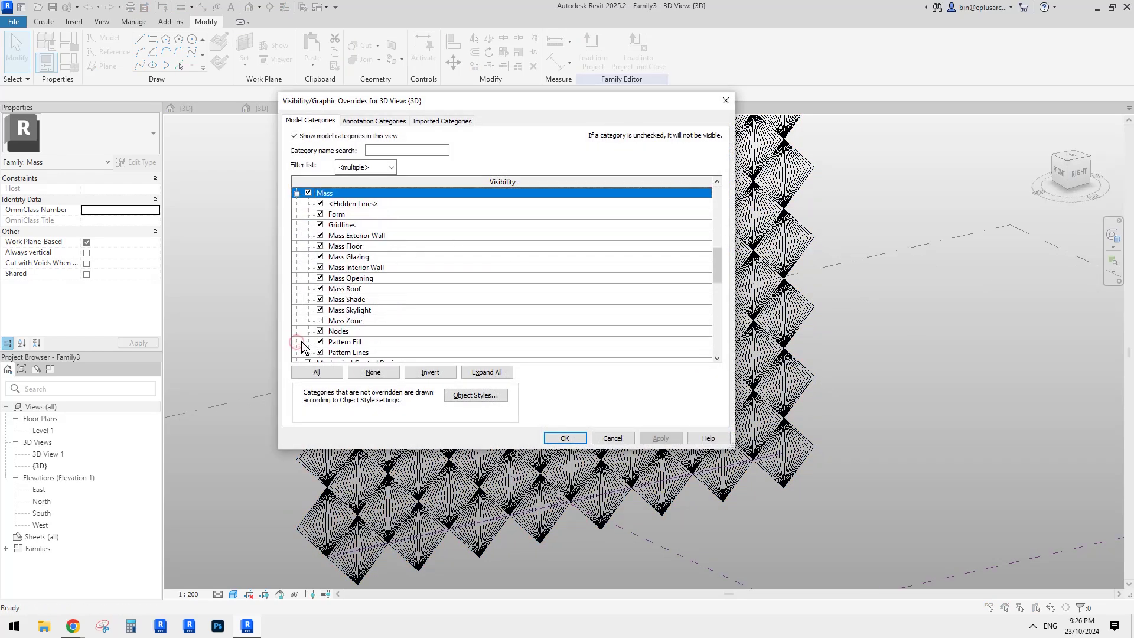
pyautogui.scroll(-1, 319, 327)
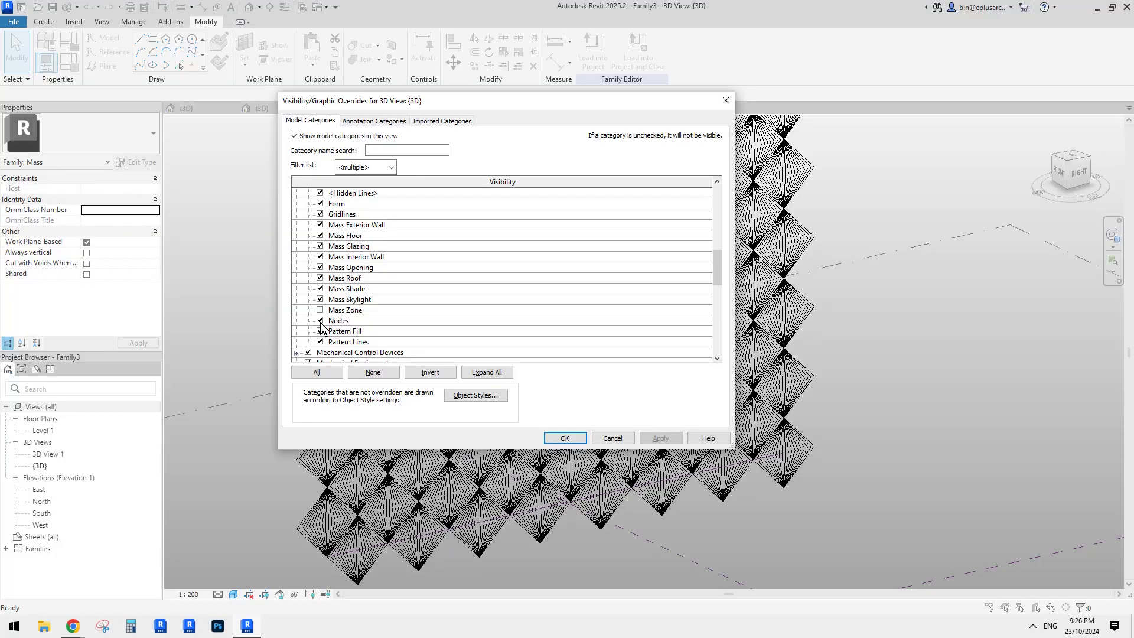
pyautogui.press('Escape')
# Examine the divided surface's diamond panels and their fanned lines up close from an oblique angle.
pyautogui.scroll(-1, 873, 355)
pyautogui.keyDown('shift'); pyautogui.moveTo(873, 355); pyautogui.dragTo(847, 437, button='middle'); pyautogui.keyUp('shift')
pyautogui.click(651, 374)
pyautogui.scroll(4, 650, 374)
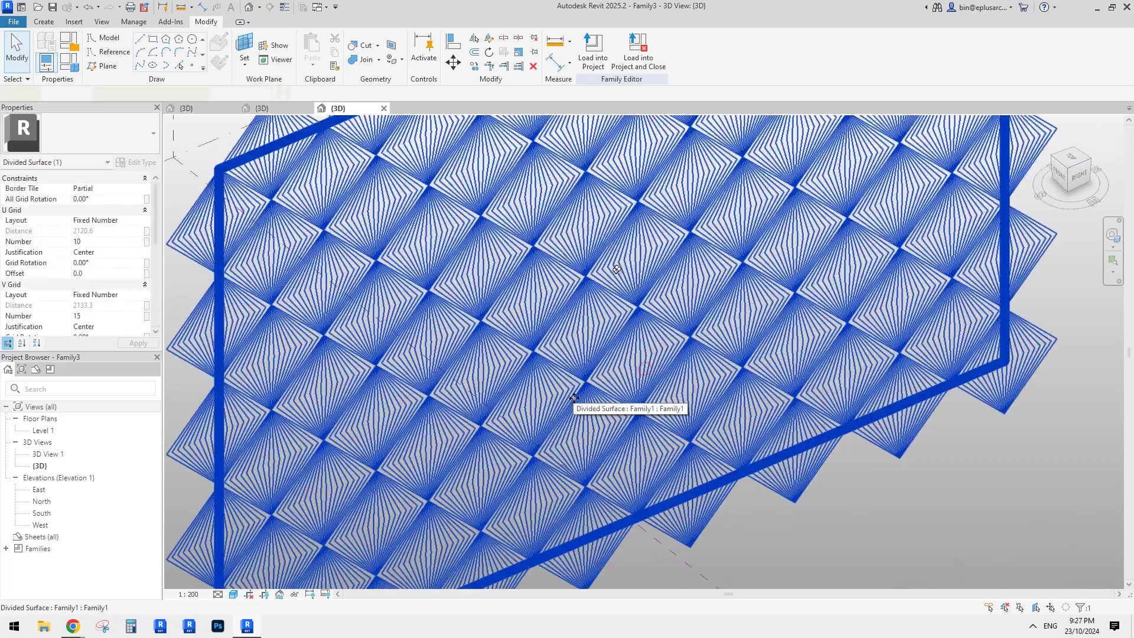
pyautogui.keyDown('shift'); pyautogui.moveTo(719, 304); pyautogui.dragTo(679, 309, button='middle'); pyautogui.keyUp('shift')
pyautogui.press('Escape')
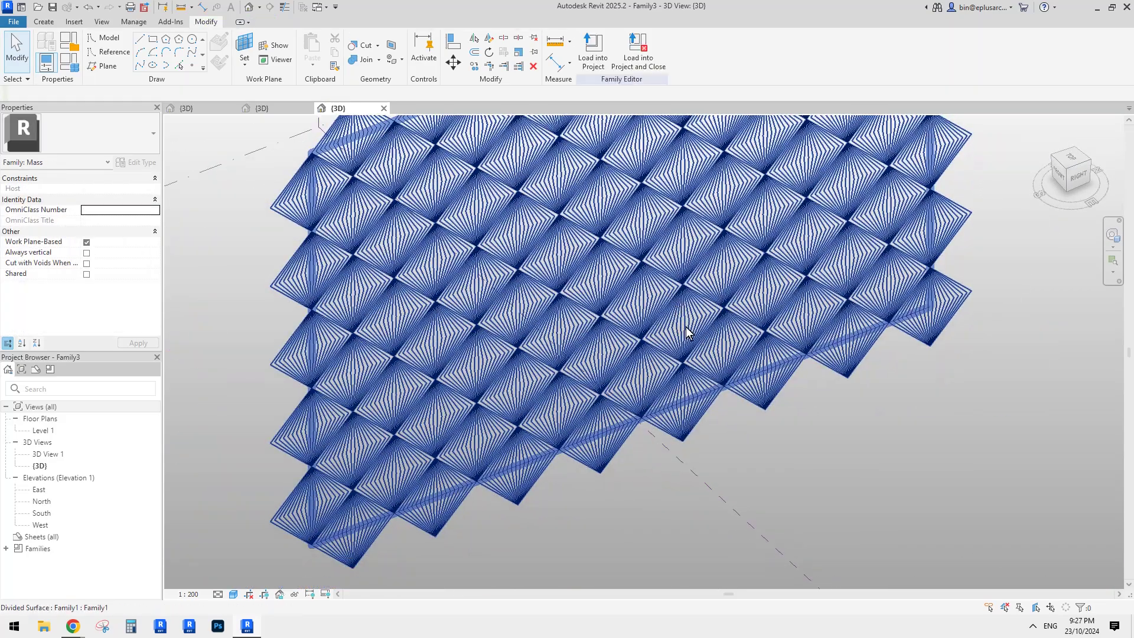
pyautogui.scroll(2, 686, 332)
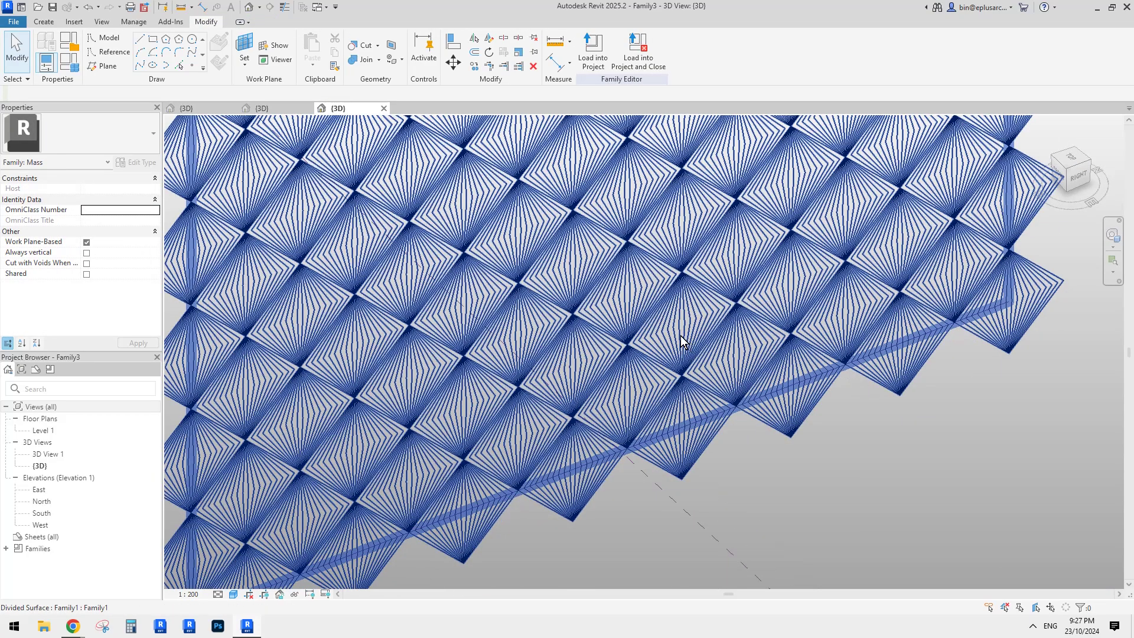
# Review the Family1 panel's line repeater and the Family2 line component, and compare them with the Family3 facade.
pyautogui.click(279, 108)
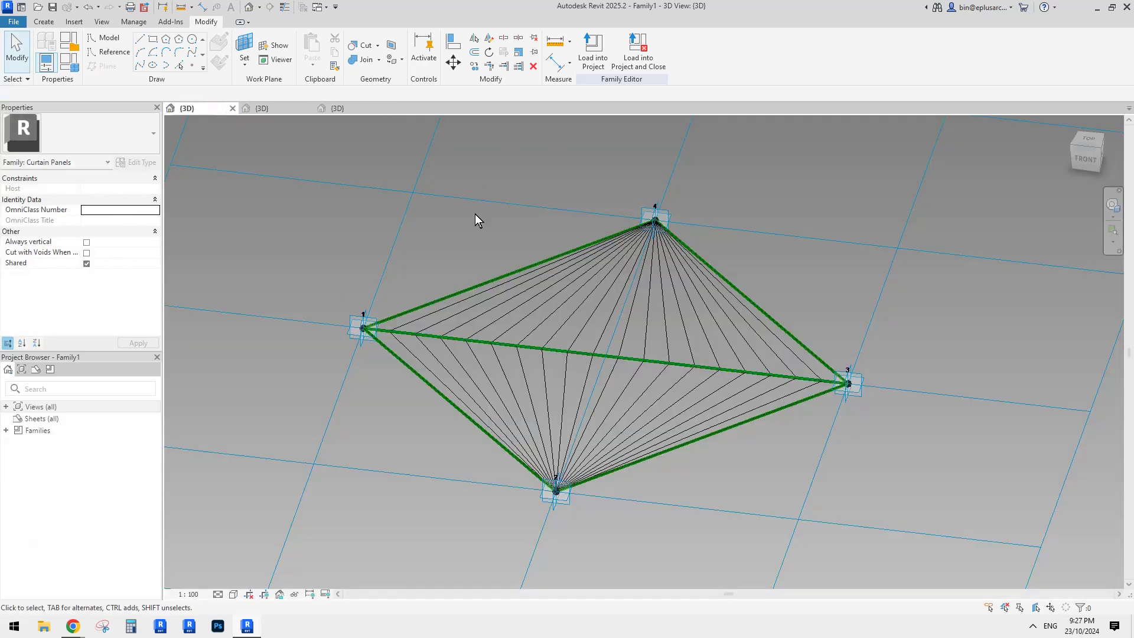
pyautogui.click(580, 331)
pyautogui.scroll(1, 604, 354)
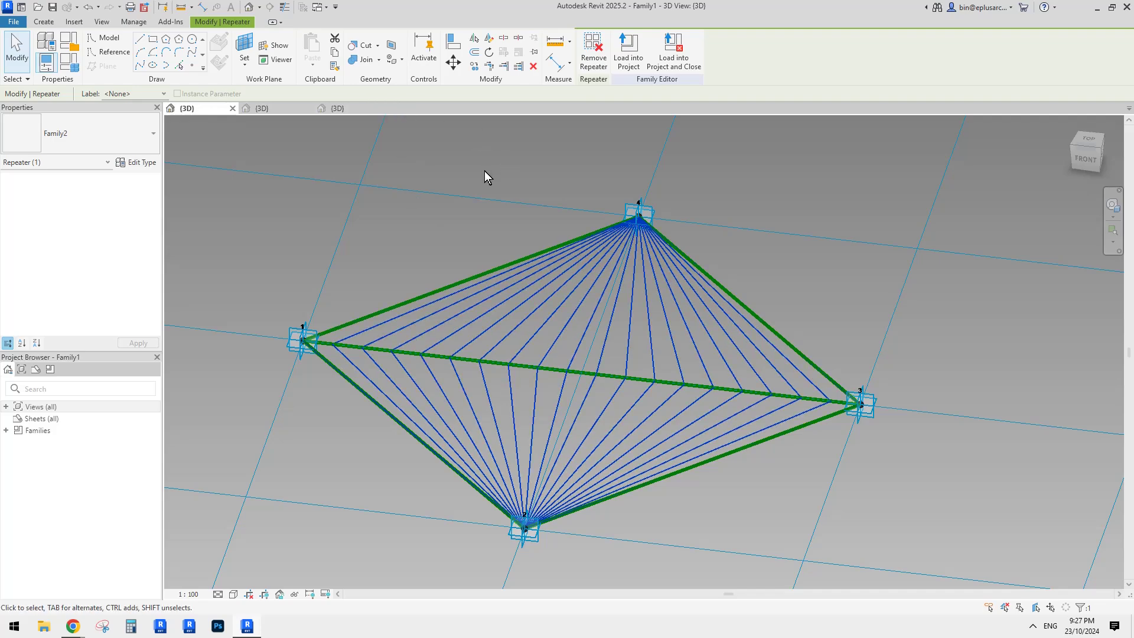
pyautogui.moveTo(484, 171); pyautogui.dragTo(505, 170, button='middle')
pyautogui.click(284, 110)
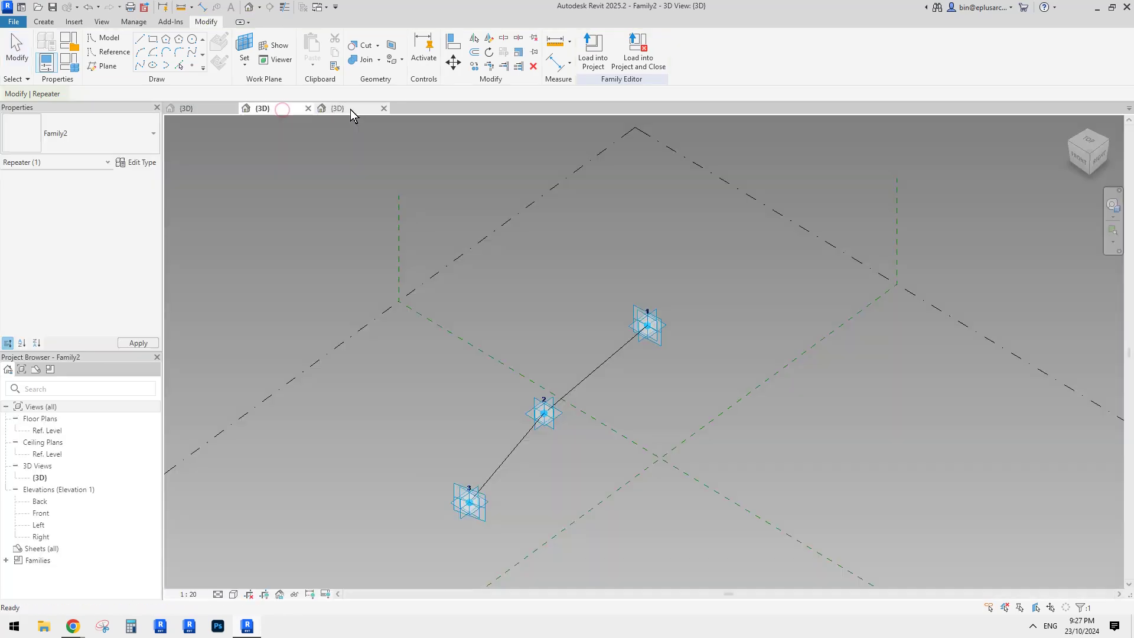
pyautogui.click(349, 109)
pyautogui.moveTo(243, 505); pyautogui.dragTo(371, 511, button='middle')
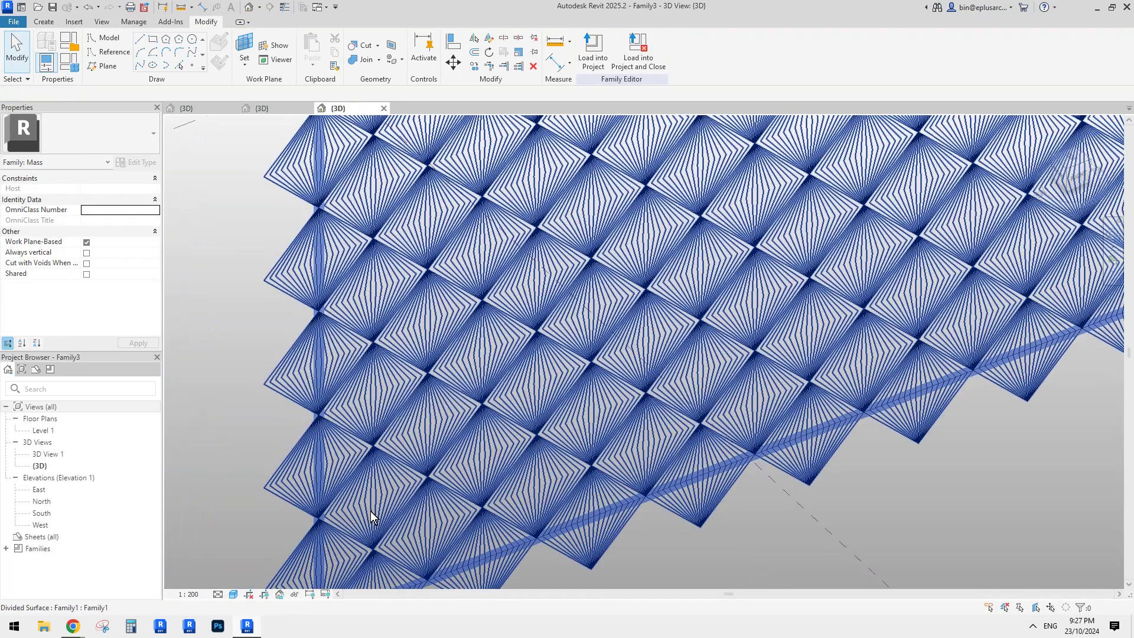
pyautogui.scroll(-2, 392, 455)
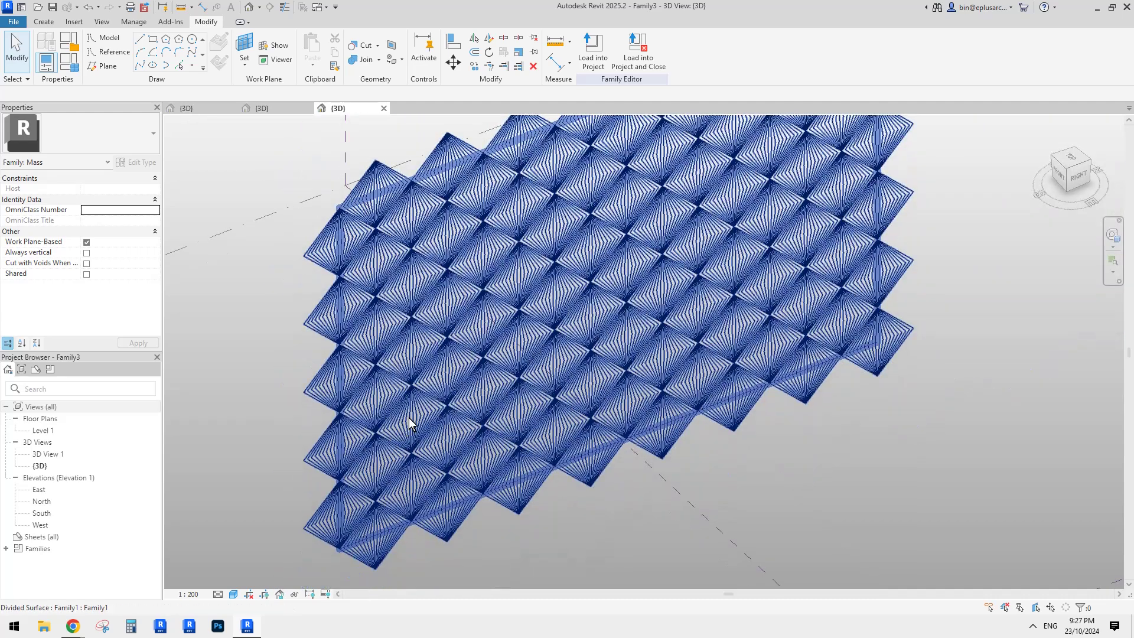
# Turn on cast shadows in the graphic display options of the Family3 3D view.
pyautogui.press('g')
pyautogui.press('r')
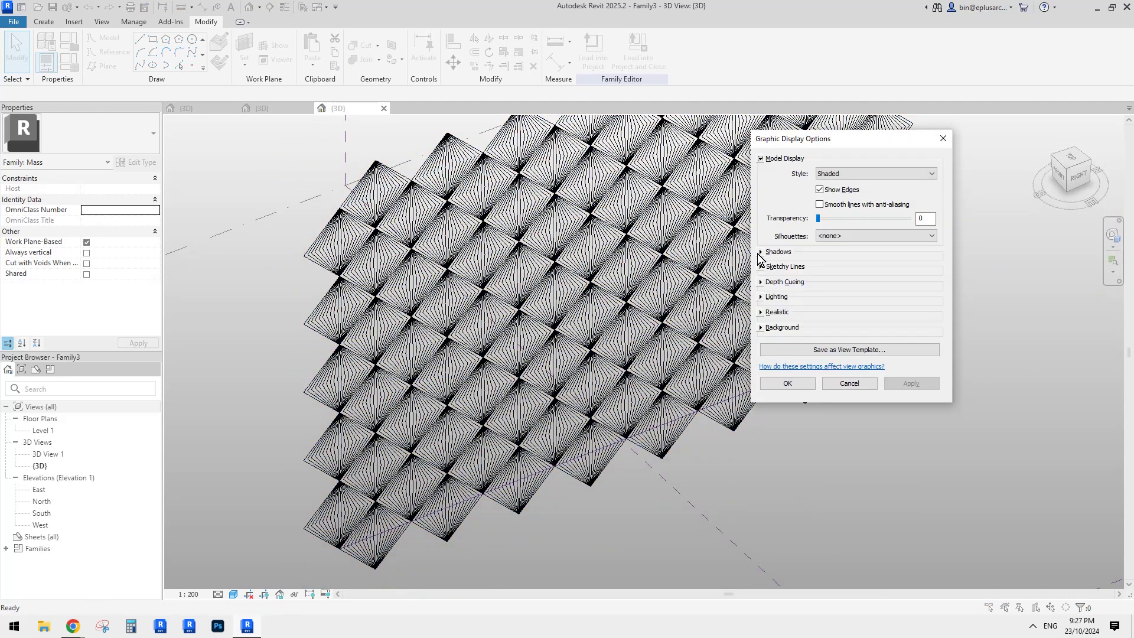
pyautogui.click(760, 252)
pyautogui.click(911, 405)
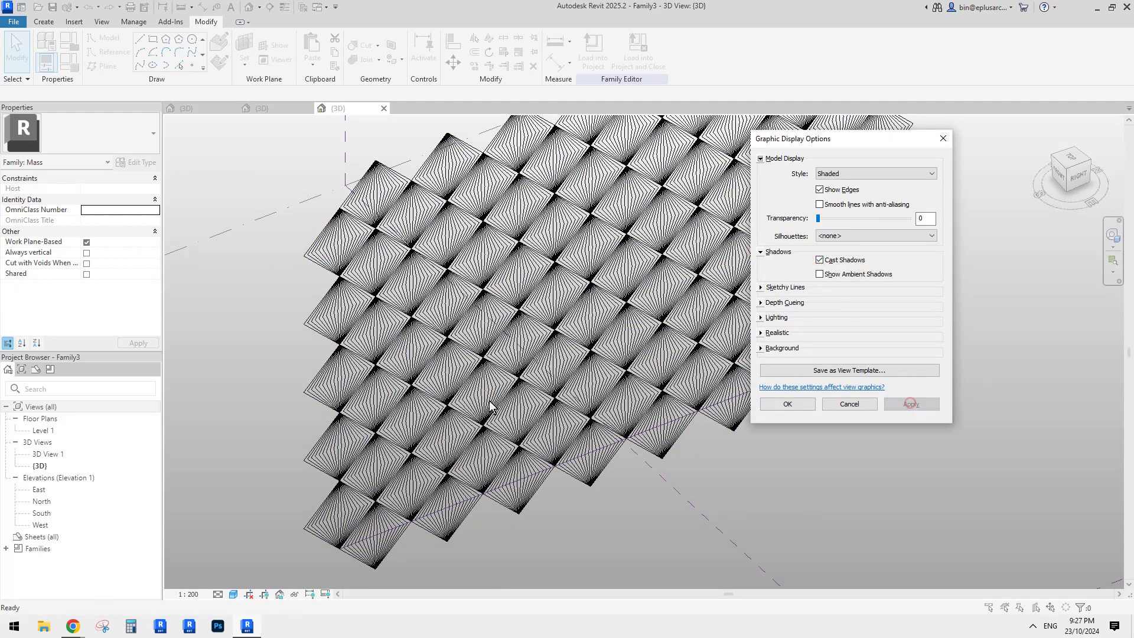
pyautogui.click(787, 404)
pyautogui.click(661, 417)
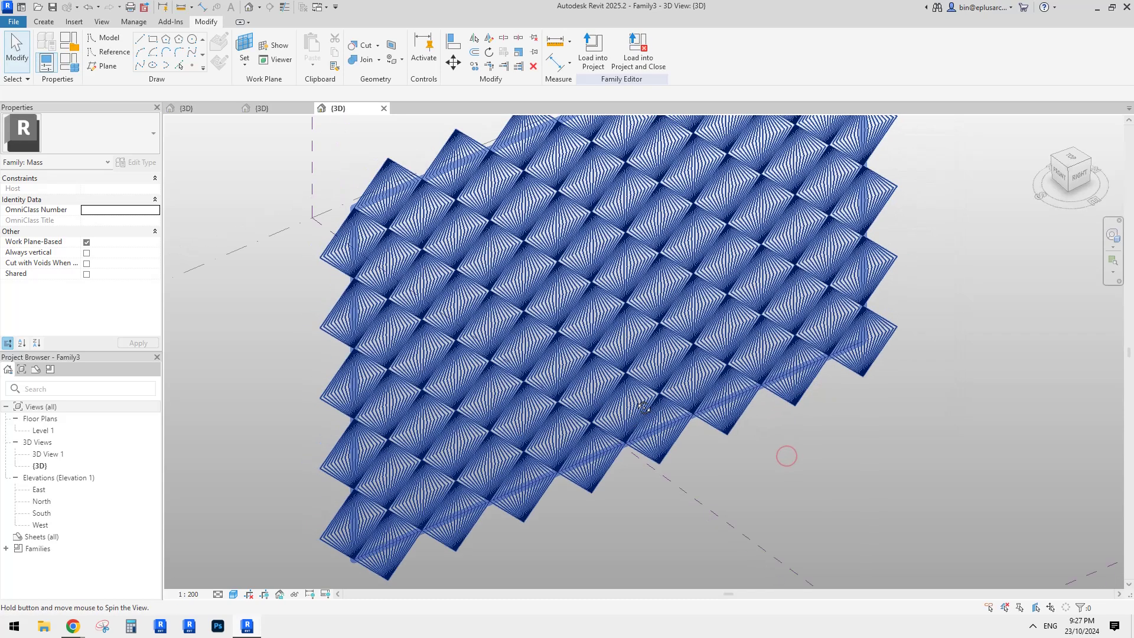
pyautogui.click(835, 478)
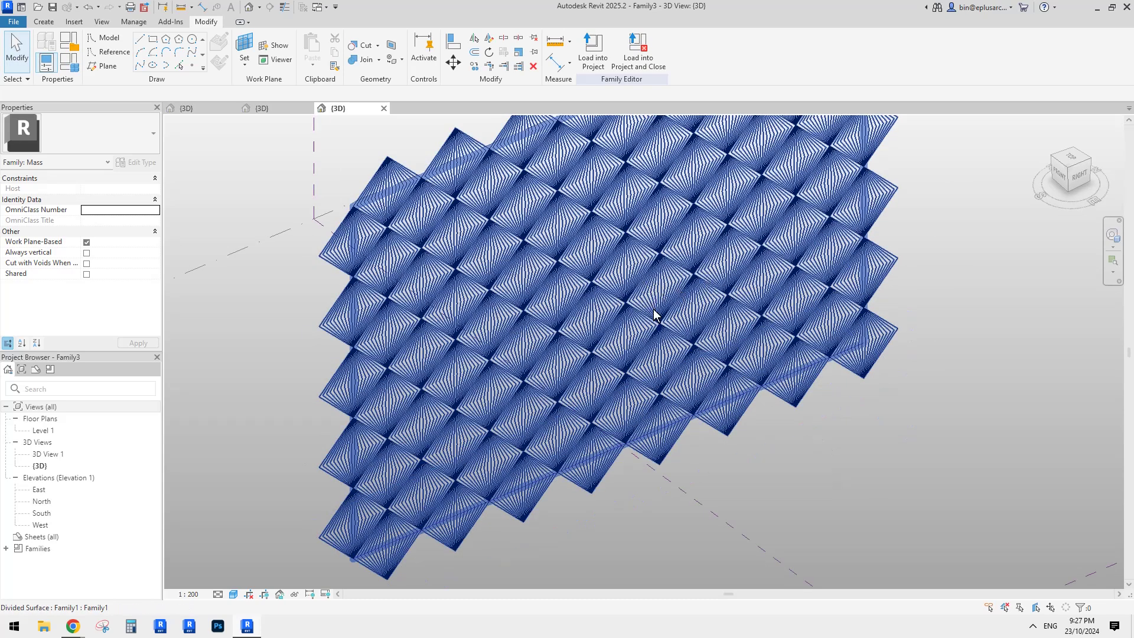
# In Family2, convert both model lines joining the three adaptive points into reference lines.
pyautogui.click(207, 109)
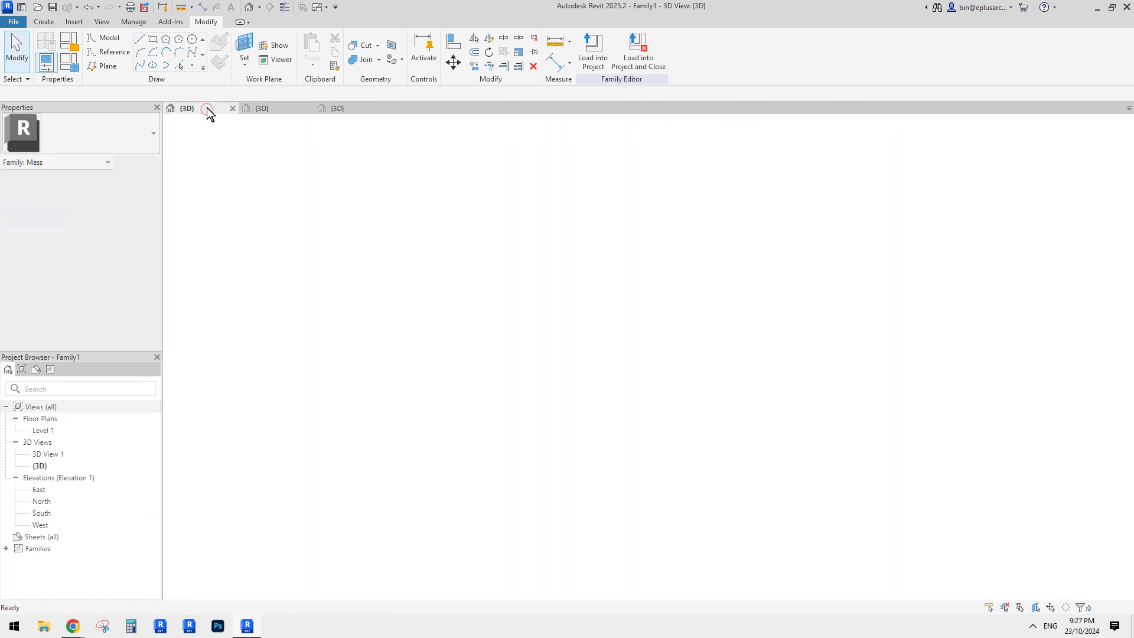
pyautogui.click(264, 110)
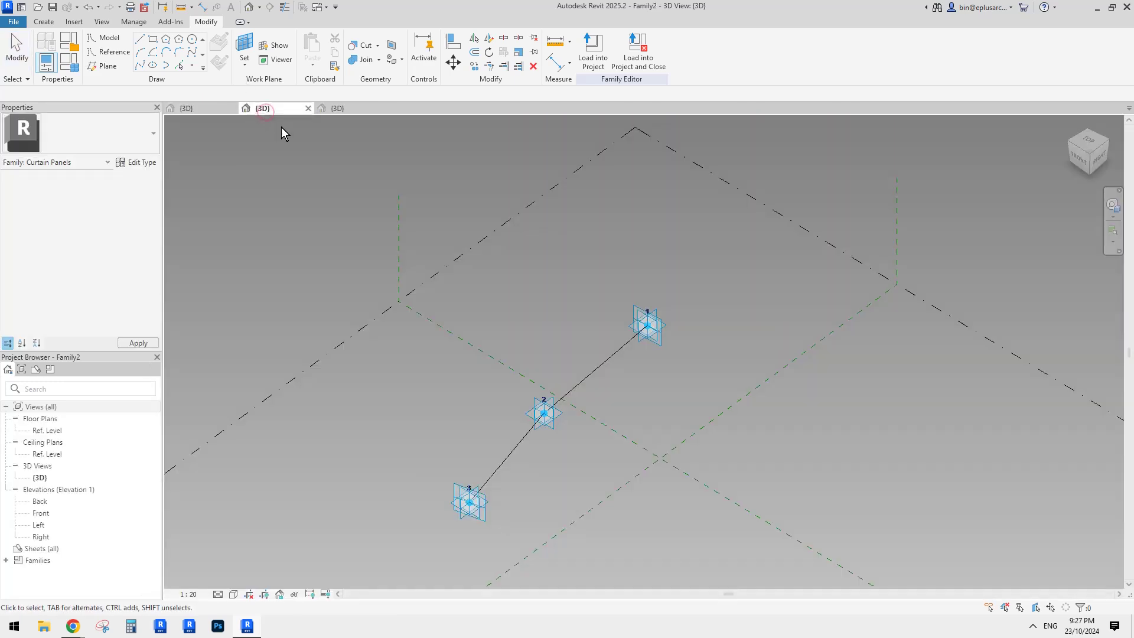
pyautogui.scroll(2, 603, 324)
pyautogui.moveTo(602, 324); pyautogui.dragTo(685, 279, button='middle')
pyautogui.click(636, 272)
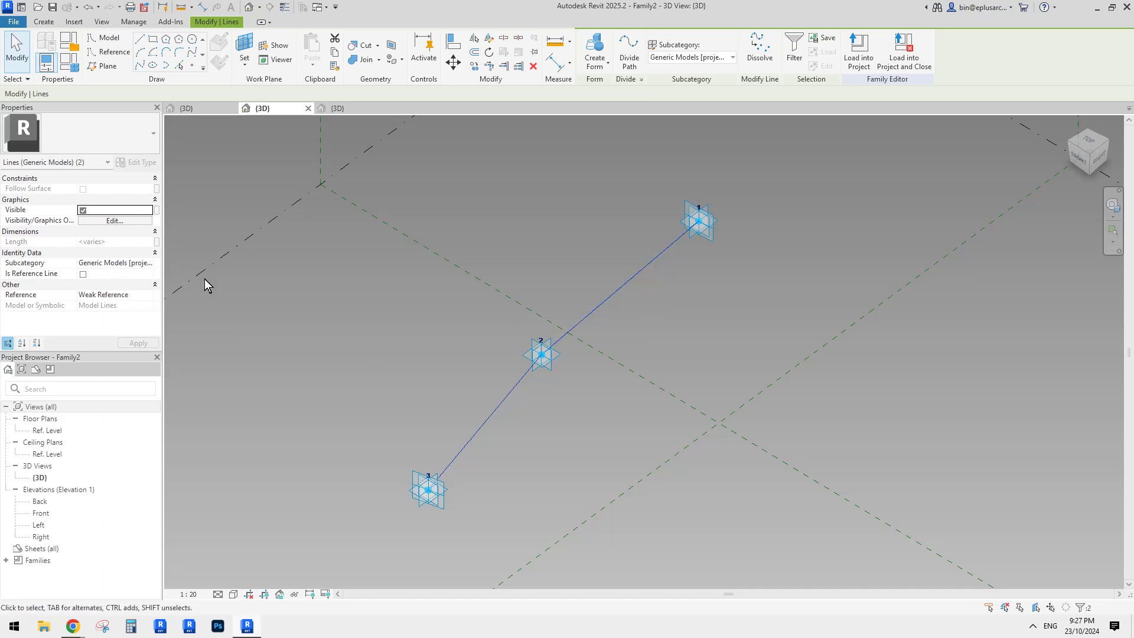
pyautogui.click(83, 275)
pyautogui.keyDown('shift'); pyautogui.moveTo(500, 285); pyautogui.dragTo(401, 296, button='middle'); pyautogui.keyUp('shift')
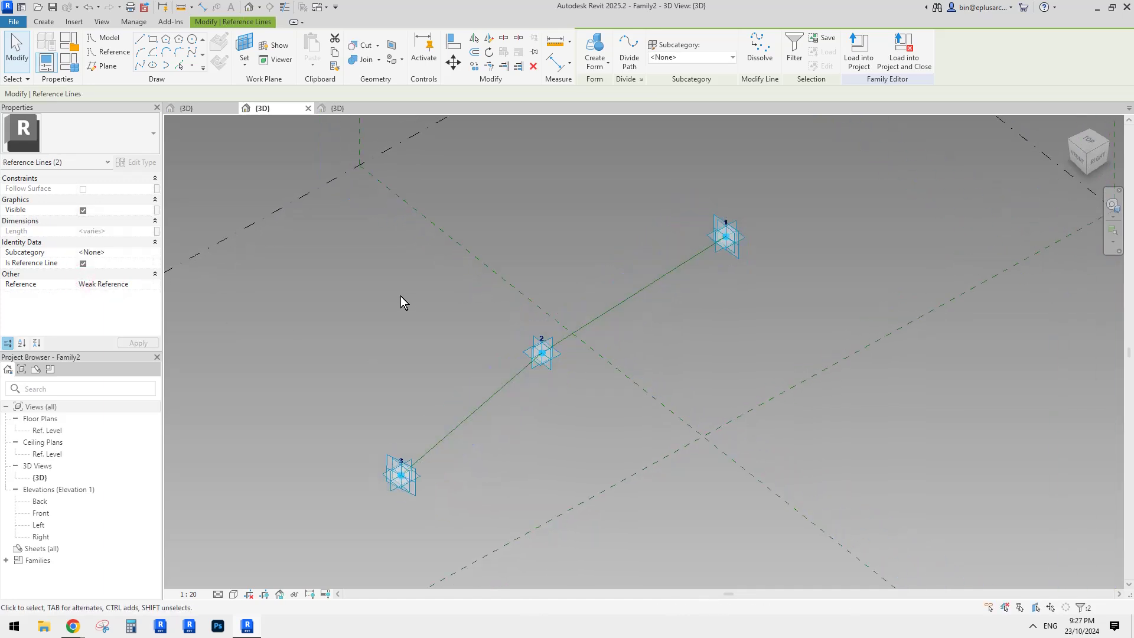
pyautogui.click(400, 295)
# Place a reference point on the reference line between adaptive points 2 and 3.
pyautogui.click(106, 52)
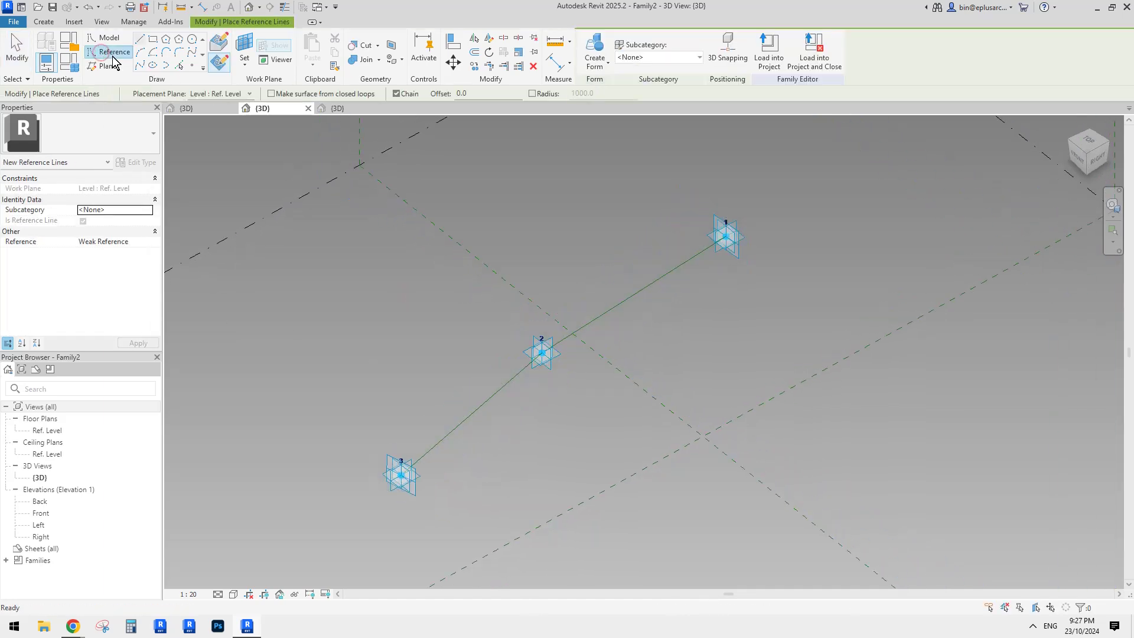
pyautogui.click(192, 65)
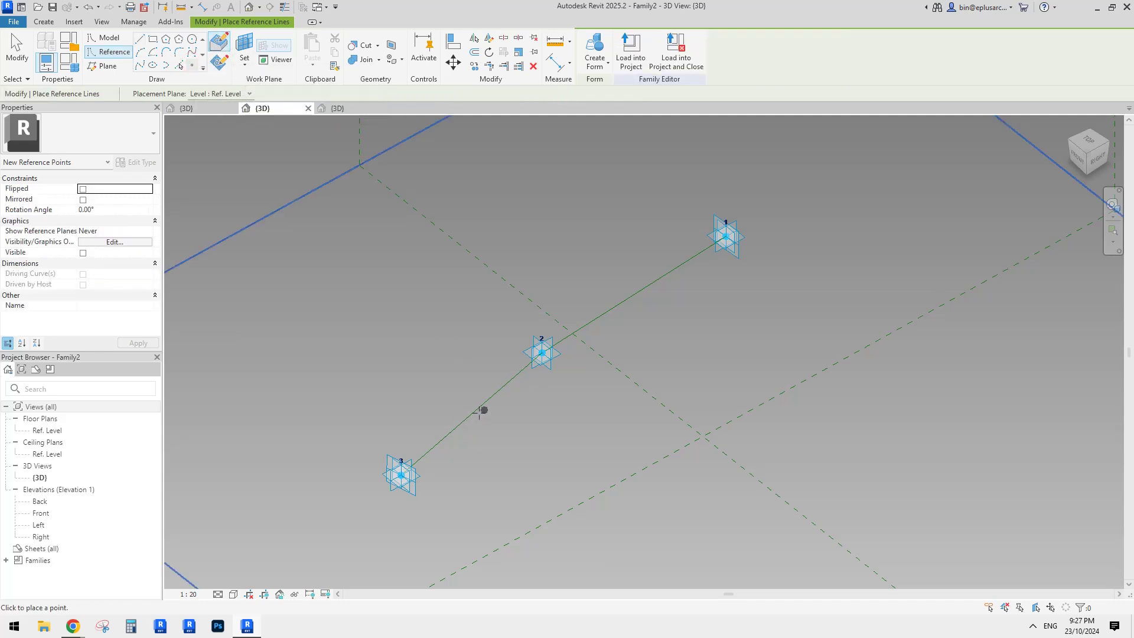
pyautogui.click(454, 430)
pyautogui.scroll(2, 447, 448)
pyautogui.press('Escape')
pyautogui.keyDown('shift'); pyautogui.moveTo(498, 421); pyautogui.dragTo(466, 412, button='middle'); pyautogui.keyUp('shift')
pyautogui.scroll(-1, 477, 366)
pyautogui.press('Tab')
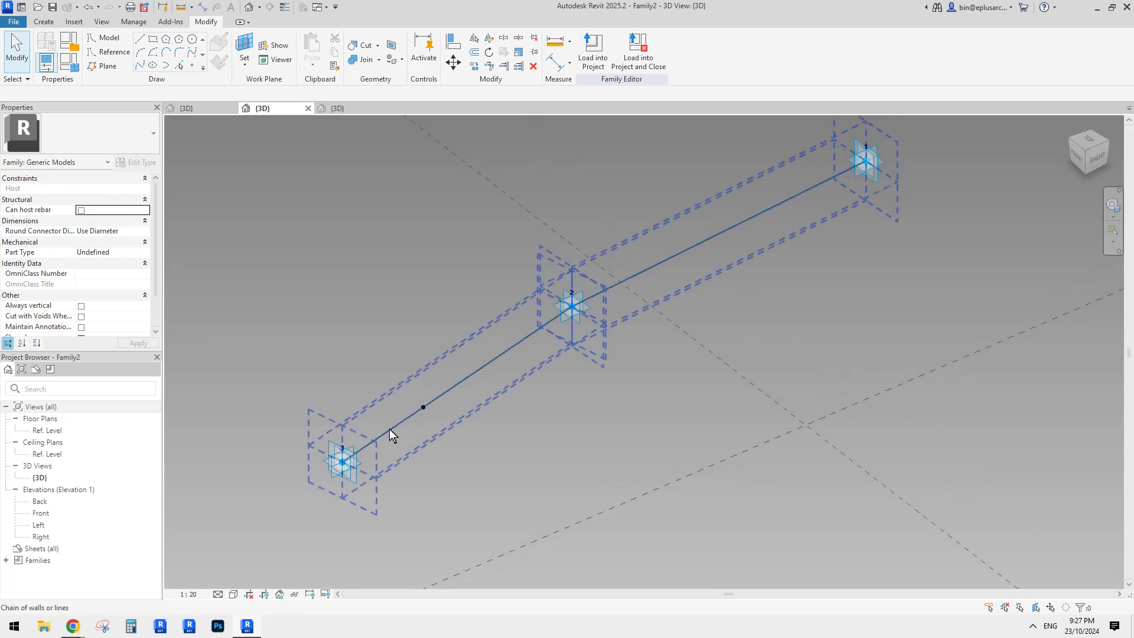
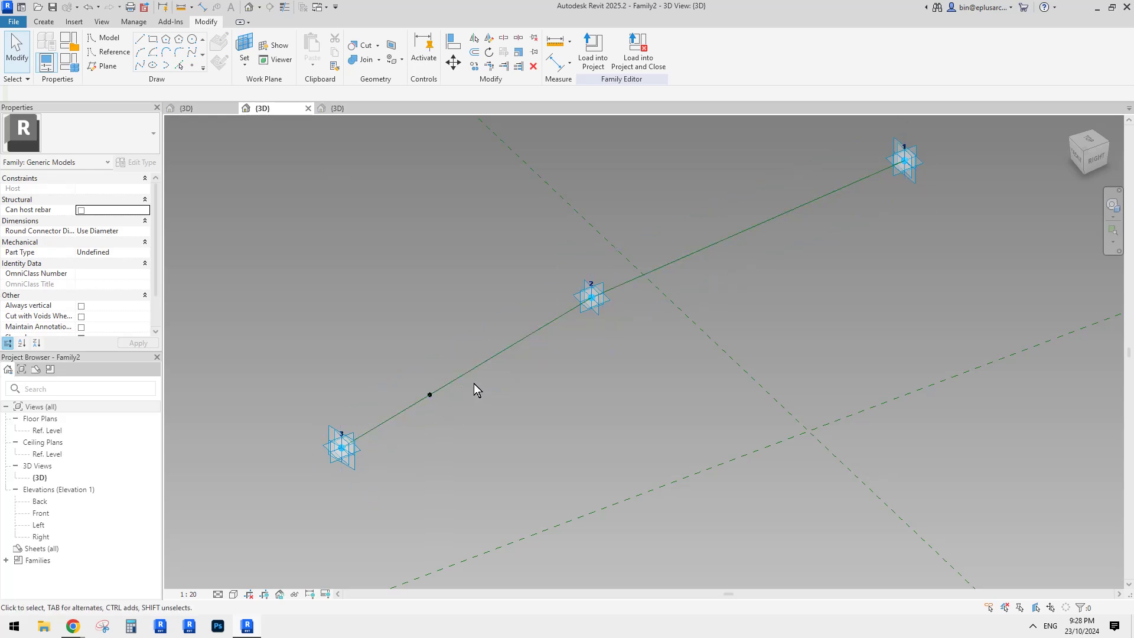
# Set the new reference point as the work plane and draw a reference-line rectangle around it, about 200 mm wide and 380 mm high.
pyautogui.moveTo(503, 386)
pyautogui.mouseDown(button='middle')
pyautogui.moveTo(480, 367)
pyautogui.moveTo(486, 374)
pyautogui.mouseUp(button='middle')
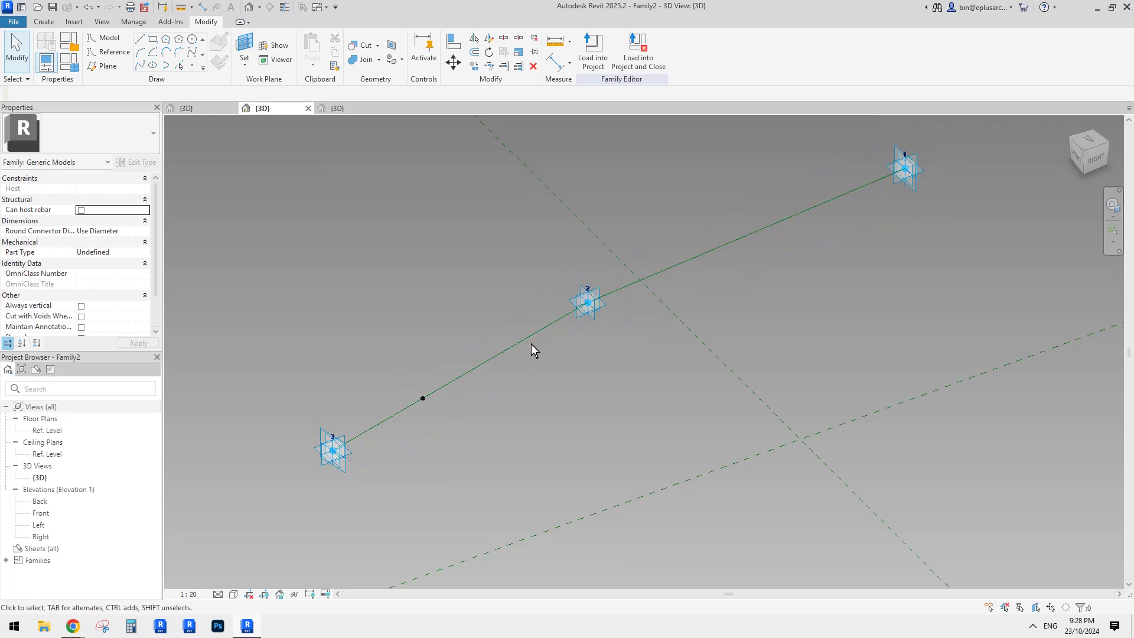
pyautogui.scroll(2, 413, 392)
pyautogui.moveTo(405, 413); pyautogui.dragTo(455, 327, button='middle')
pyautogui.click(108, 51)
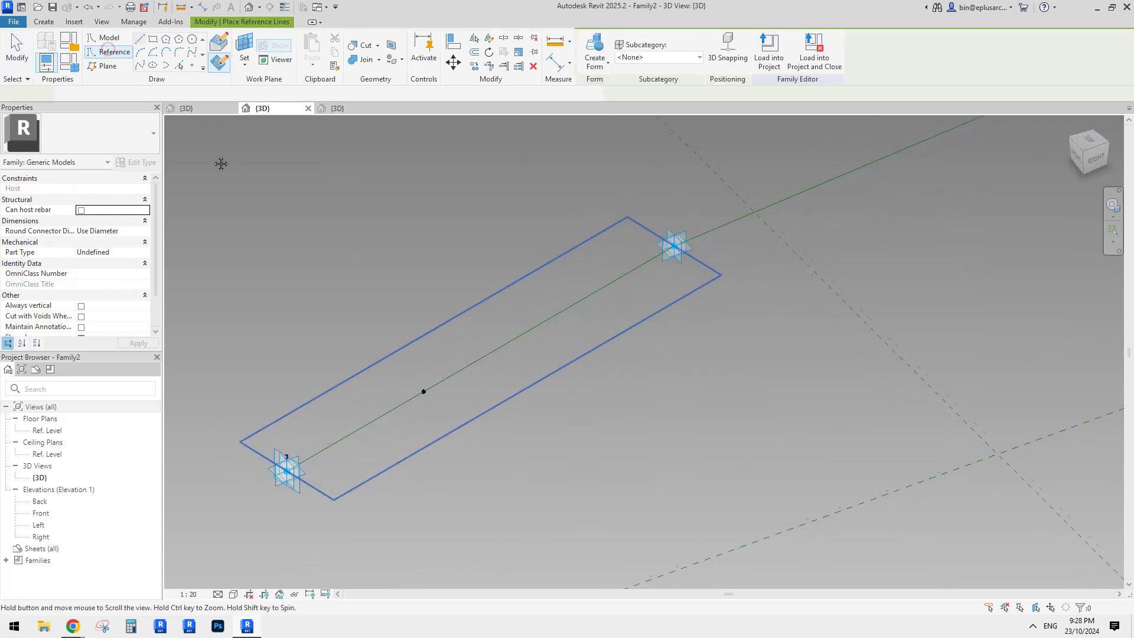
pyautogui.click(154, 41)
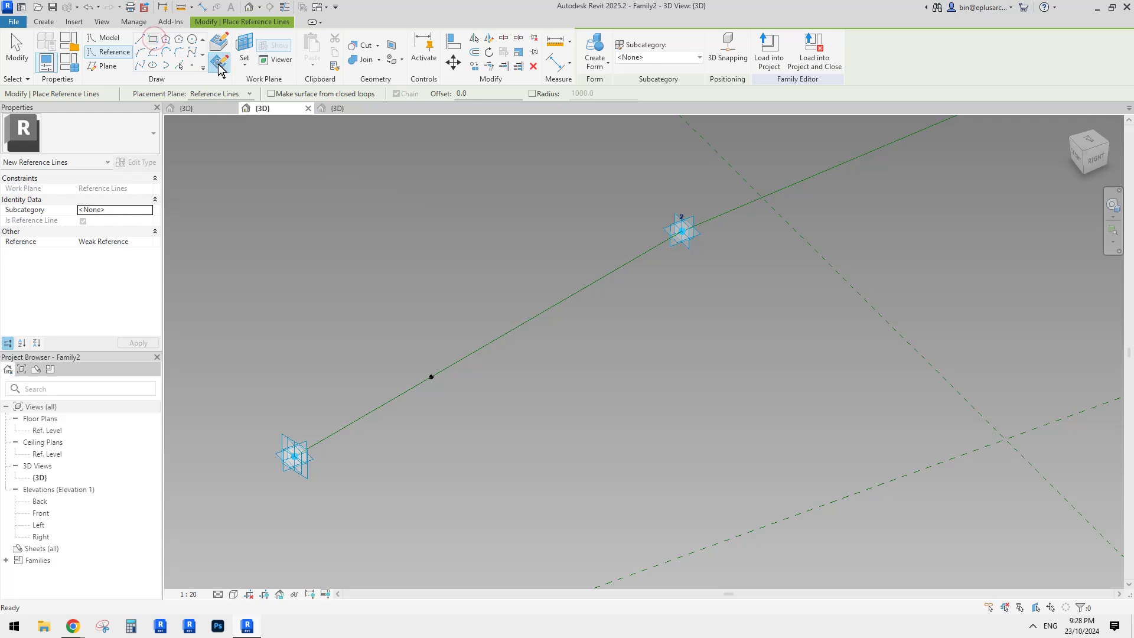
pyautogui.click(244, 52)
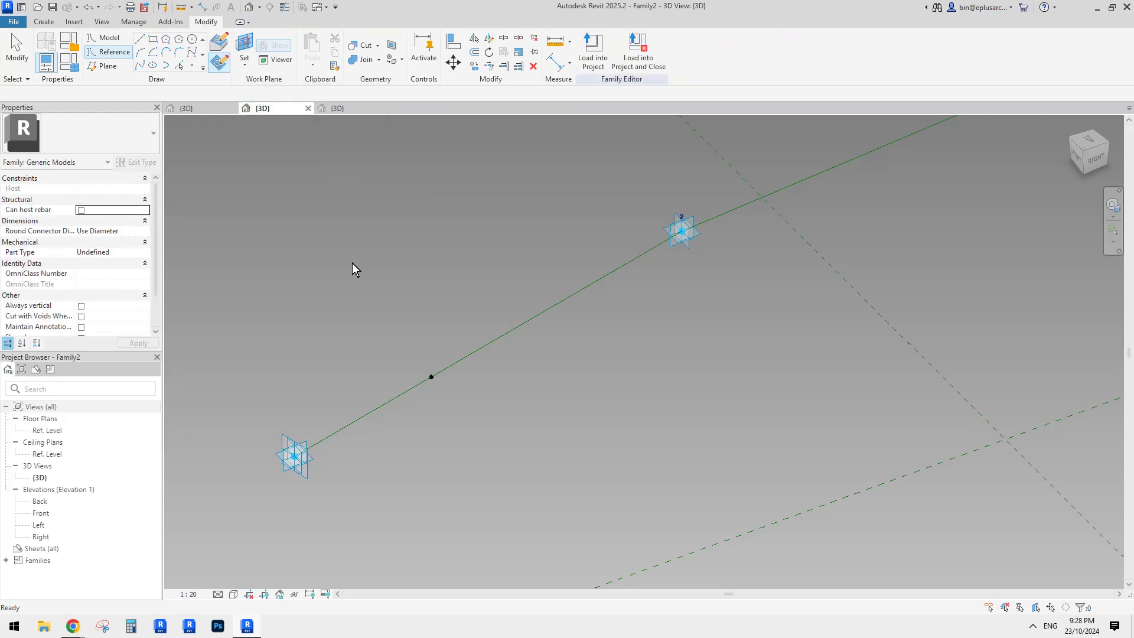
pyautogui.click(432, 376)
pyautogui.scroll(1, 431, 375)
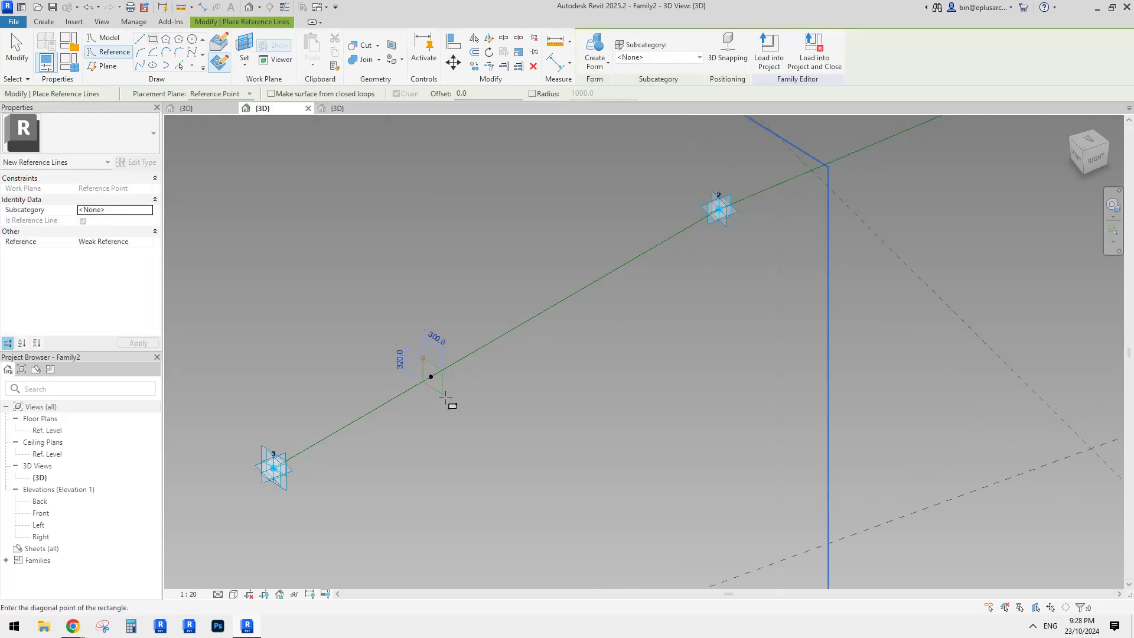
pyautogui.click(438, 389)
pyautogui.scroll(2, 431, 389)
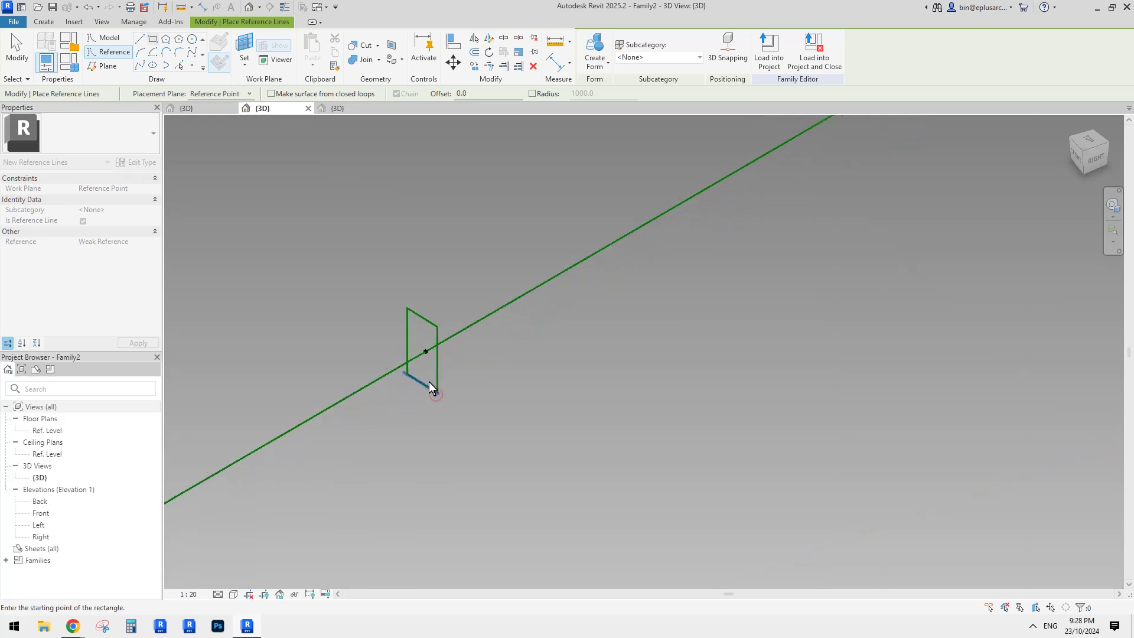
pyautogui.press('Escape')
# Set the reference rectangle's width to 100 mm and its height to 300 mm.
pyautogui.click(406, 339)
pyautogui.keyDown('shift'); pyautogui.moveTo(412, 359); pyautogui.dragTo(430, 374, button='middle'); pyautogui.keyUp('shift')
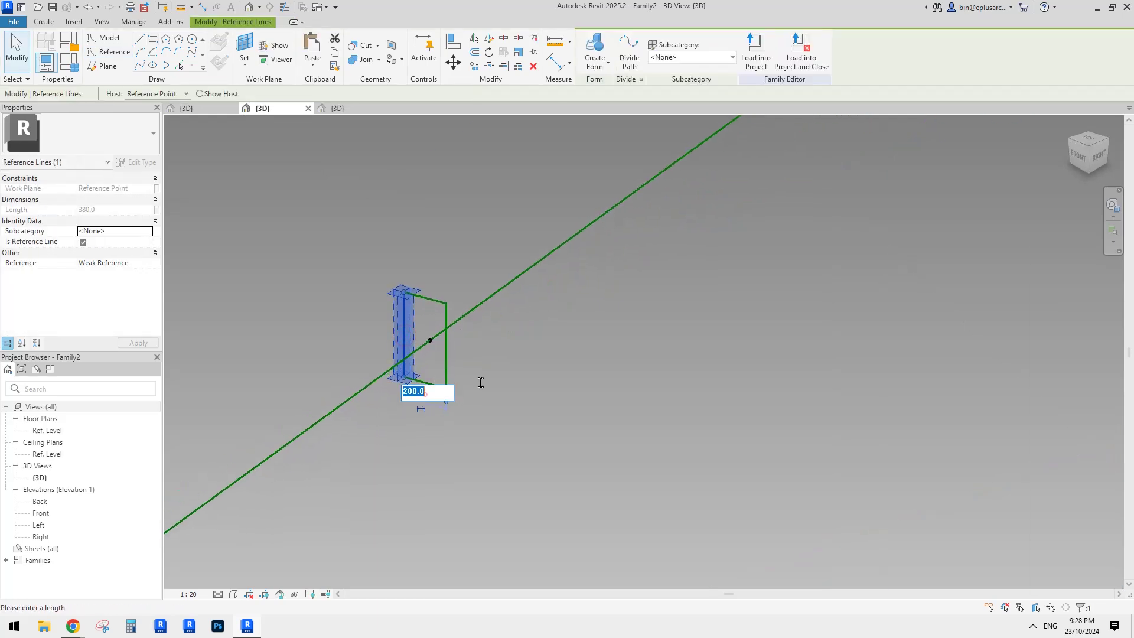
pyautogui.write('100')
pyautogui.press('Return')
pyautogui.press('Escape')
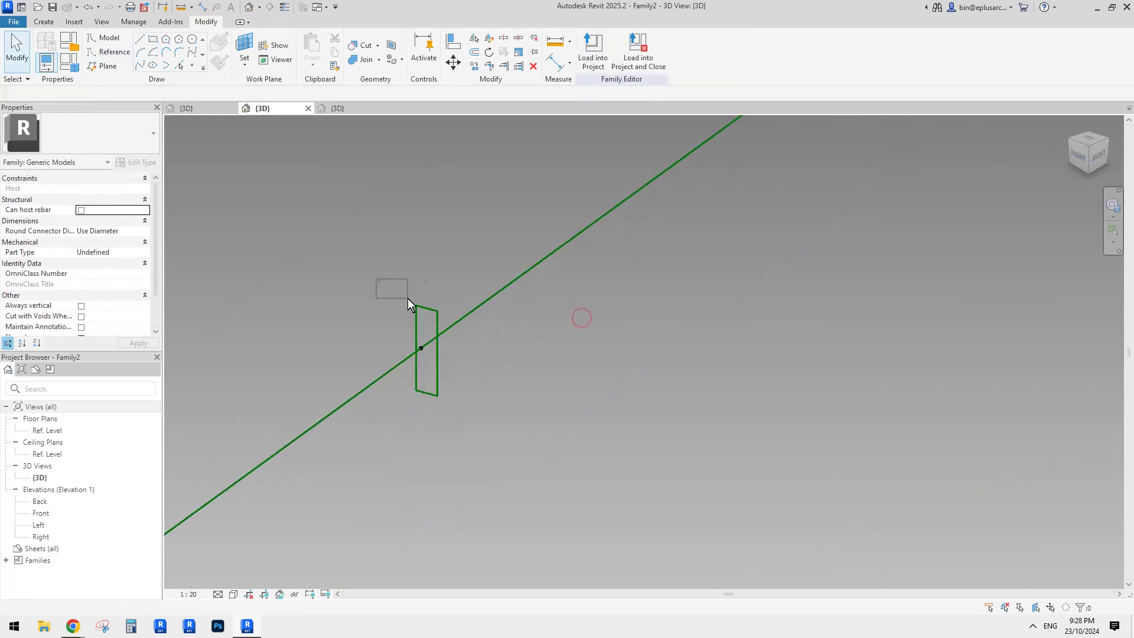
pyautogui.moveTo(407, 299); pyautogui.dragTo(454, 326)
pyautogui.click(393, 343)
pyautogui.moveTo(458, 340); pyautogui.dragTo(457, 348, button='middle')
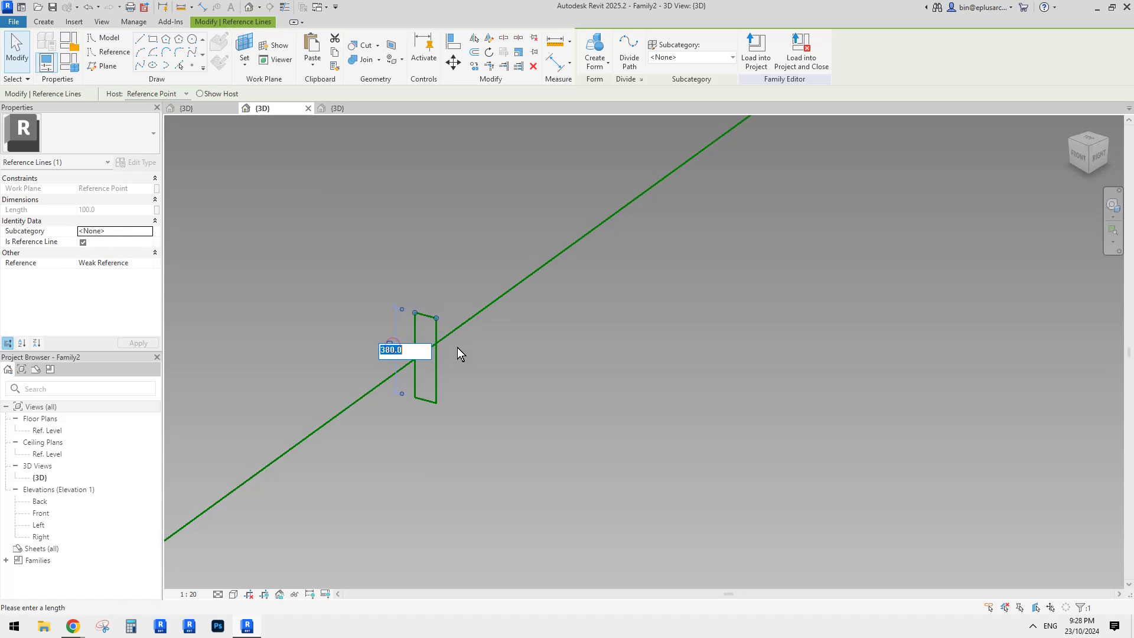
pyautogui.write('300')
pyautogui.press('Return')
pyautogui.click(523, 347)
# Move the whole reference rectangle so that it is centred on the reference point, using its edge midpoints as snaps.
pyautogui.press('Tab')
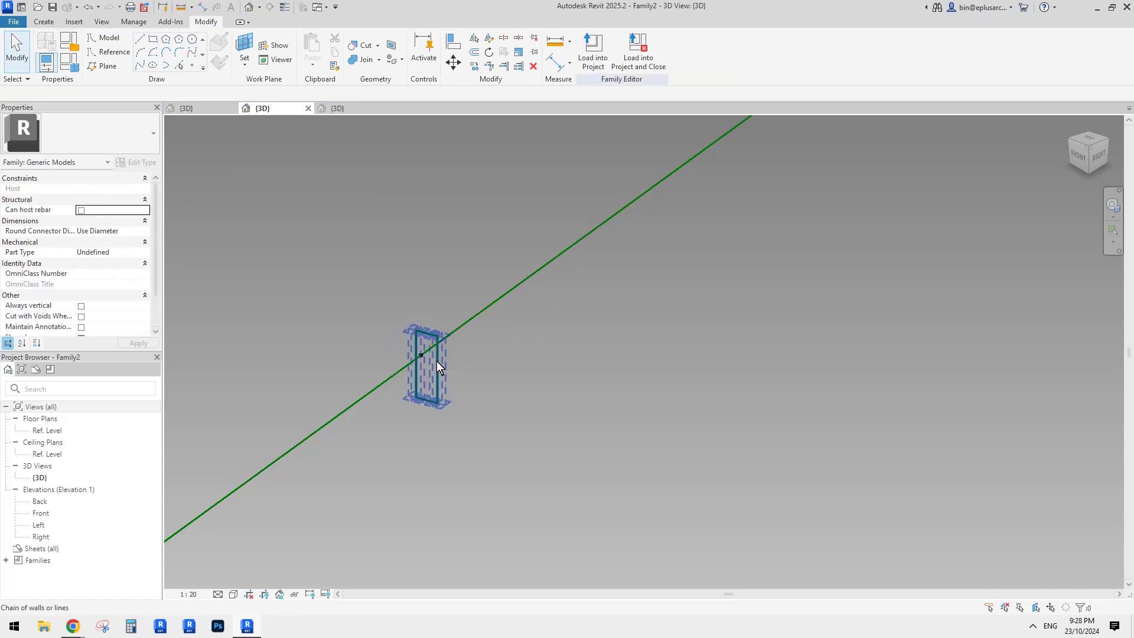
pyautogui.click(437, 360)
pyautogui.scroll(3, 435, 363)
pyautogui.press('m')
pyautogui.press('v')
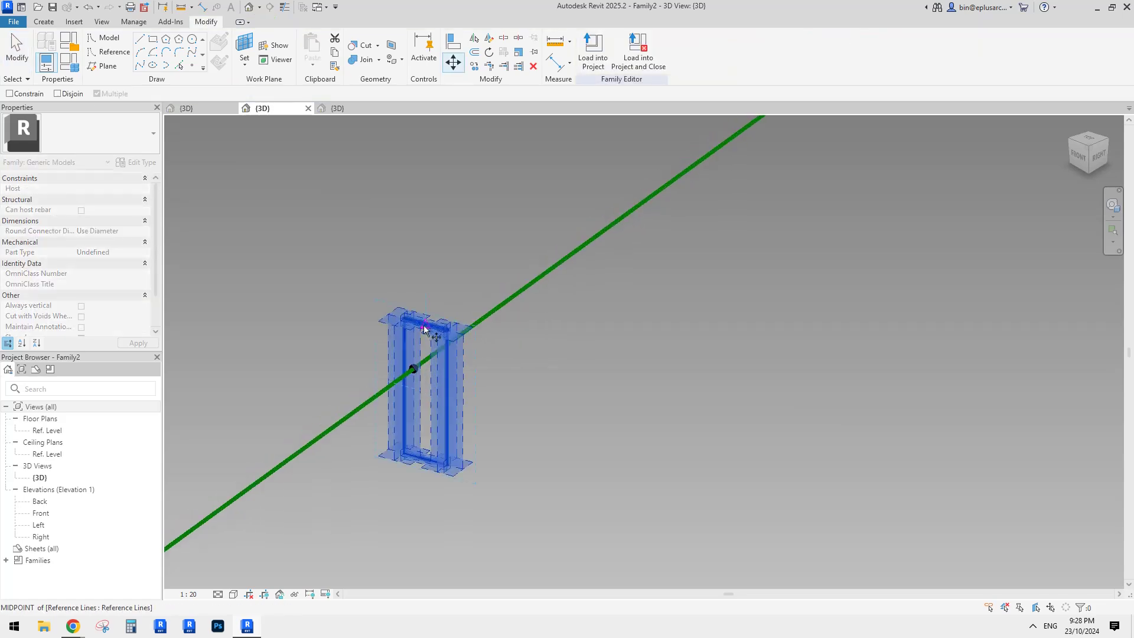
pyautogui.click(424, 328)
pyautogui.click(413, 369)
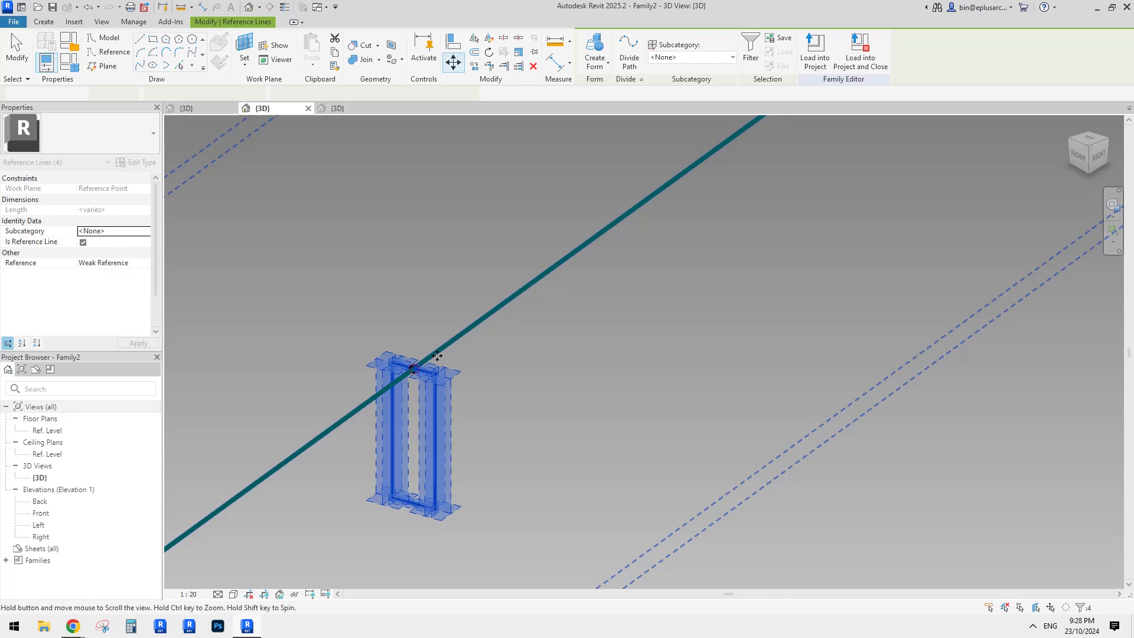
pyautogui.press('m')
pyautogui.press('v')
pyautogui.click(437, 441)
pyautogui.click(438, 373)
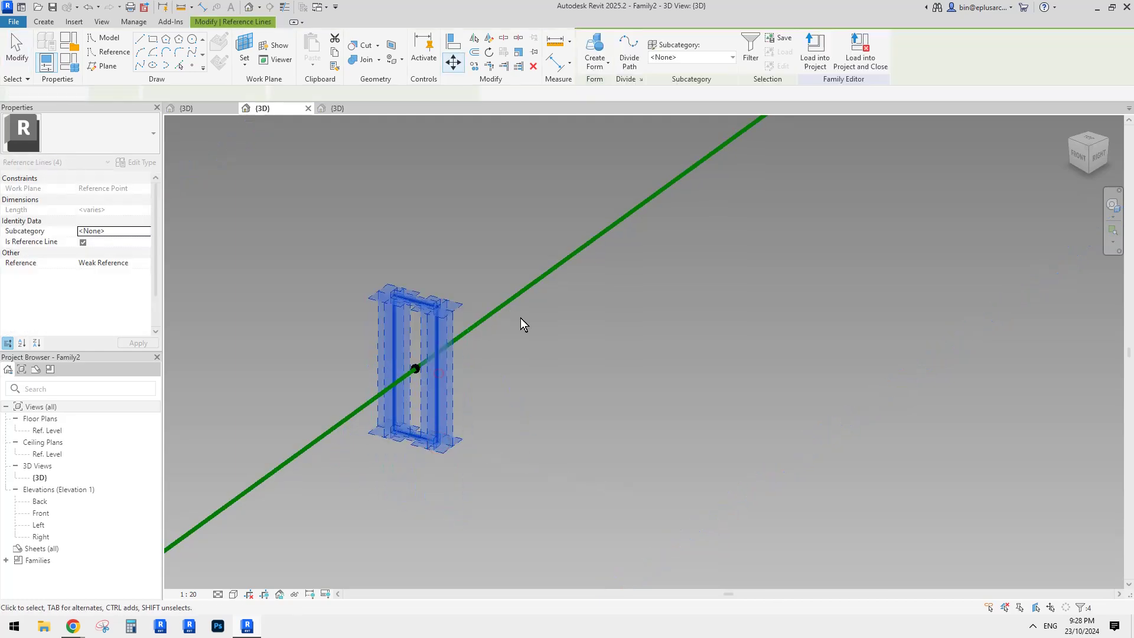
pyautogui.press('Escape')
# Create a solid form from the reference rectangle and both reference lines joining the three adaptive points.
pyautogui.scroll(-5, 520, 322)
pyautogui.keyDown('shift'); pyautogui.moveTo(579, 355); pyautogui.dragTo(502, 376, button='middle'); pyautogui.keyUp('shift')
pyautogui.press('Tab')
pyautogui.click(493, 349)
pyautogui.press('Tab')
pyautogui.keyDown('ctrl'); pyautogui.click(561, 334); pyautogui.keyUp('ctrl')
pyautogui.scroll(-1, 559, 331)
pyautogui.click(598, 35)
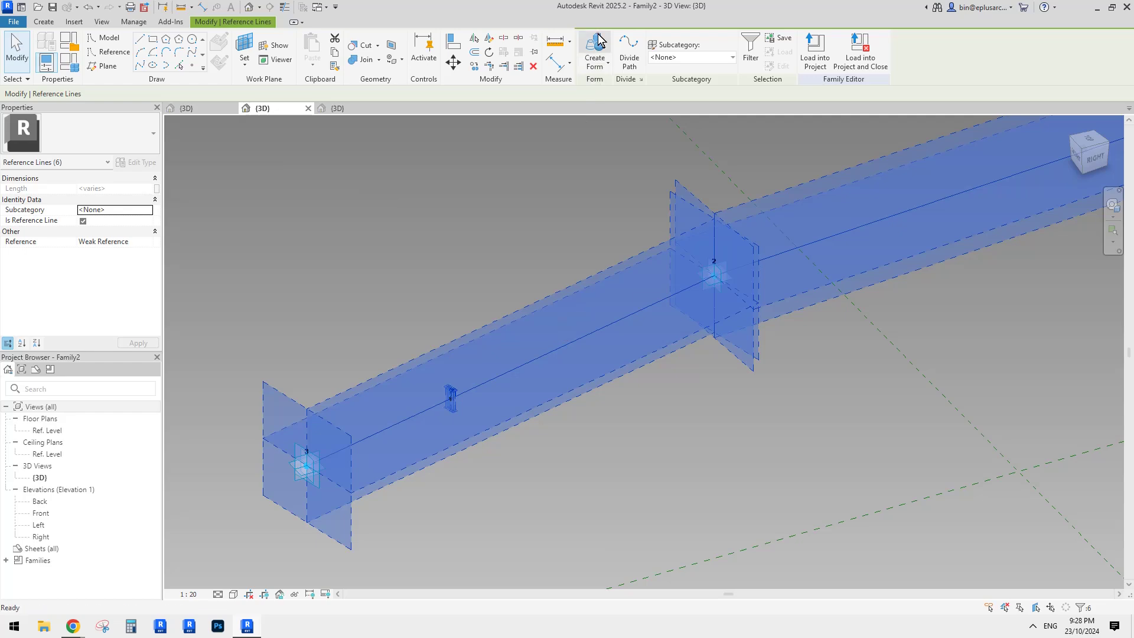
pyautogui.click(598, 40)
pyautogui.scroll(3, 485, 355)
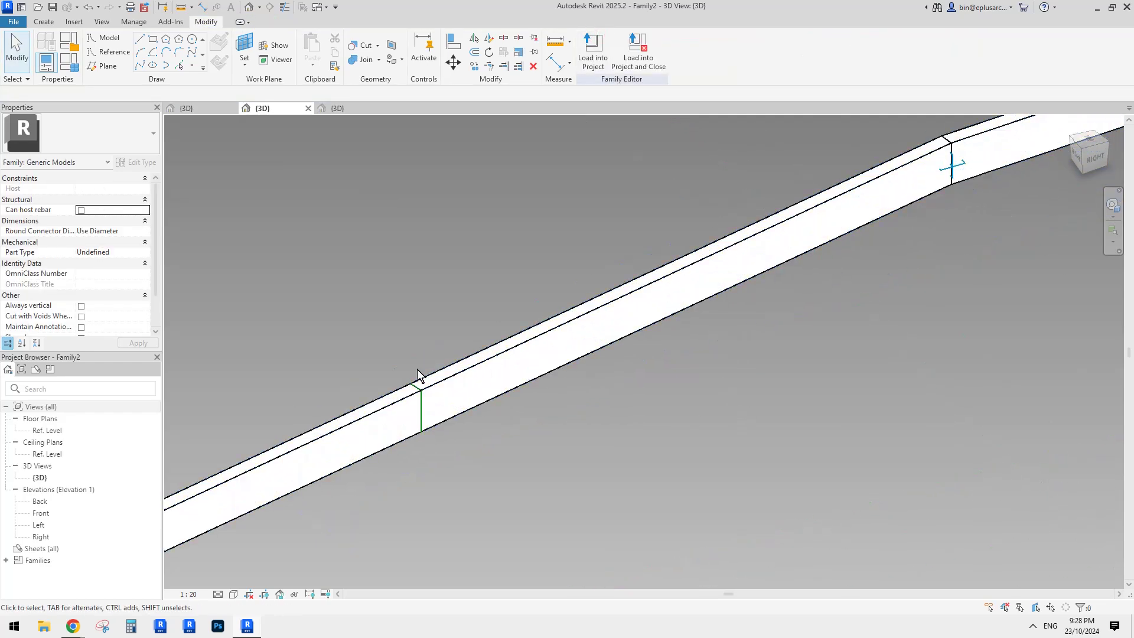
# Try moving the profile rectangle's upper reference line upward to make the profile about 540 mm high.
pyautogui.scroll(-1, 419, 407)
pyautogui.click(418, 391)
pyautogui.press('m')
pyautogui.press('v')
pyautogui.click(425, 373)
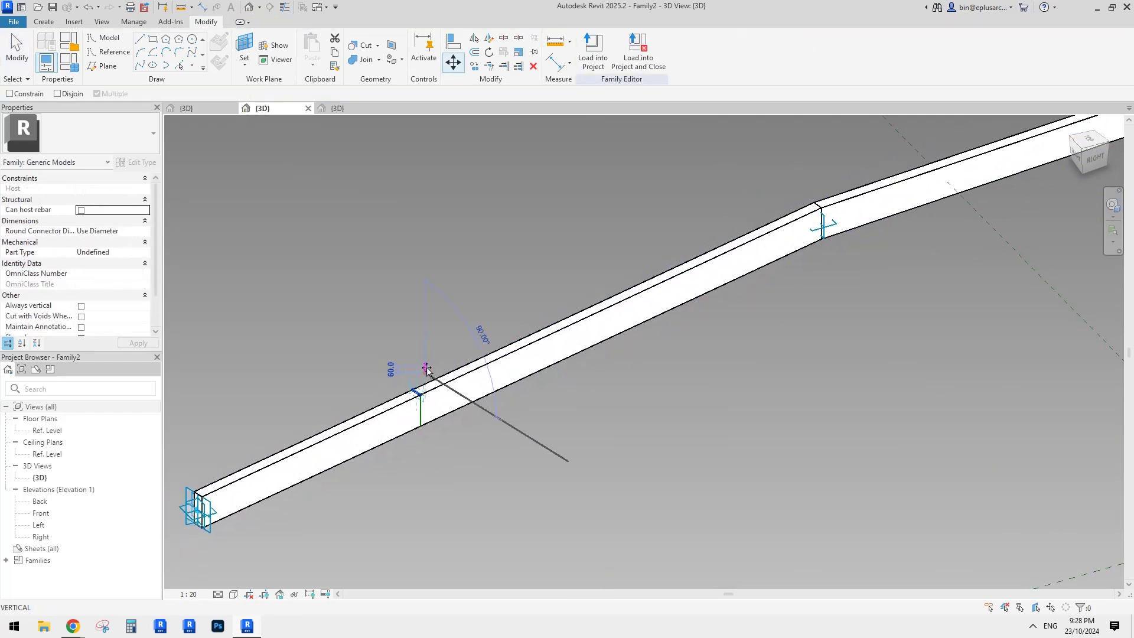
pyautogui.click(427, 348)
pyautogui.scroll(-2, 430, 347)
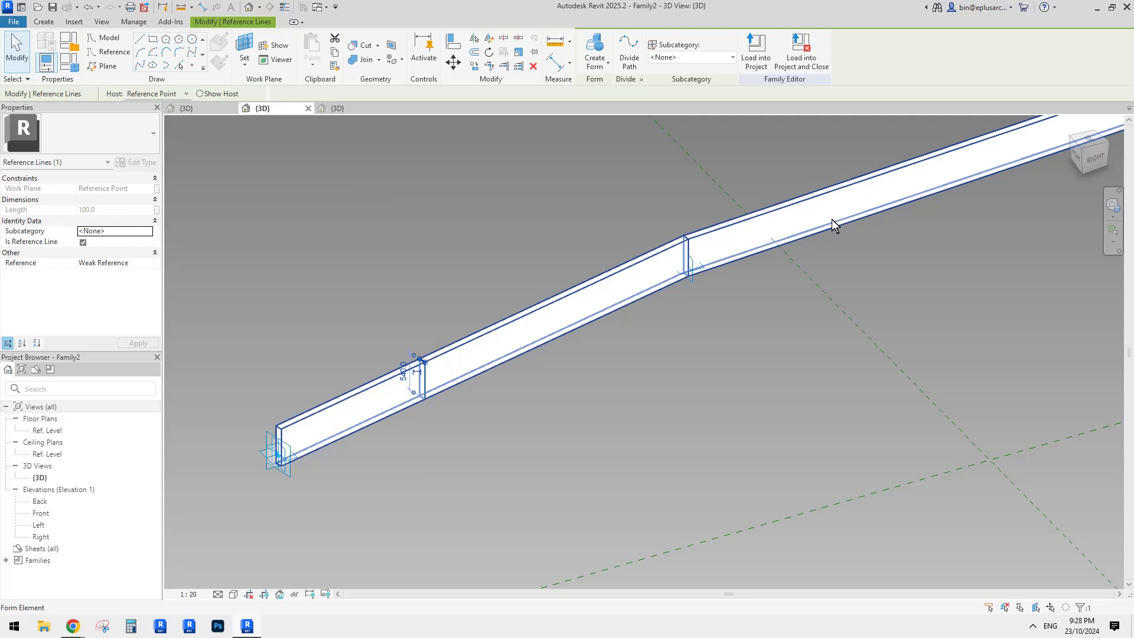
pyautogui.press('Escape')
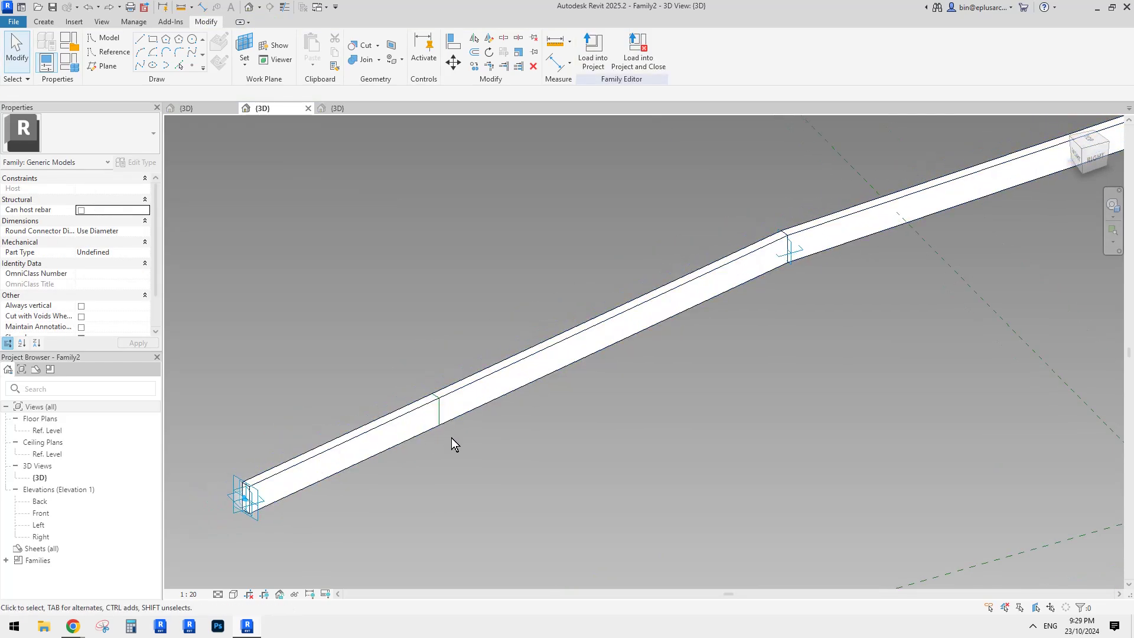
pyautogui.moveTo(451, 437); pyautogui.dragTo(452, 431, button='middle')
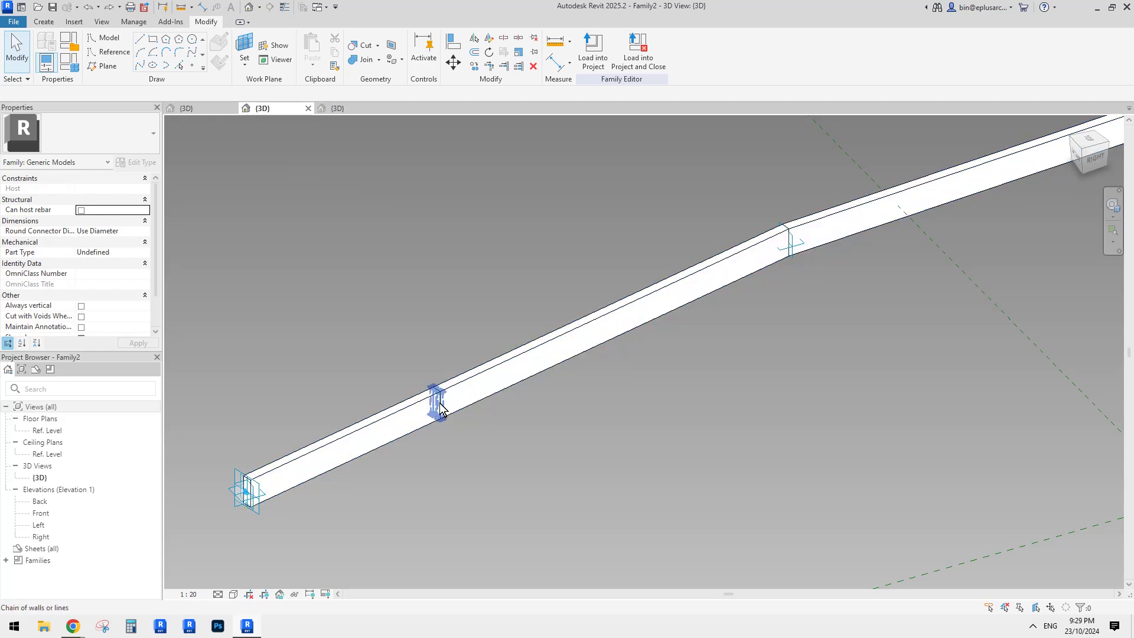
pyautogui.click(440, 407)
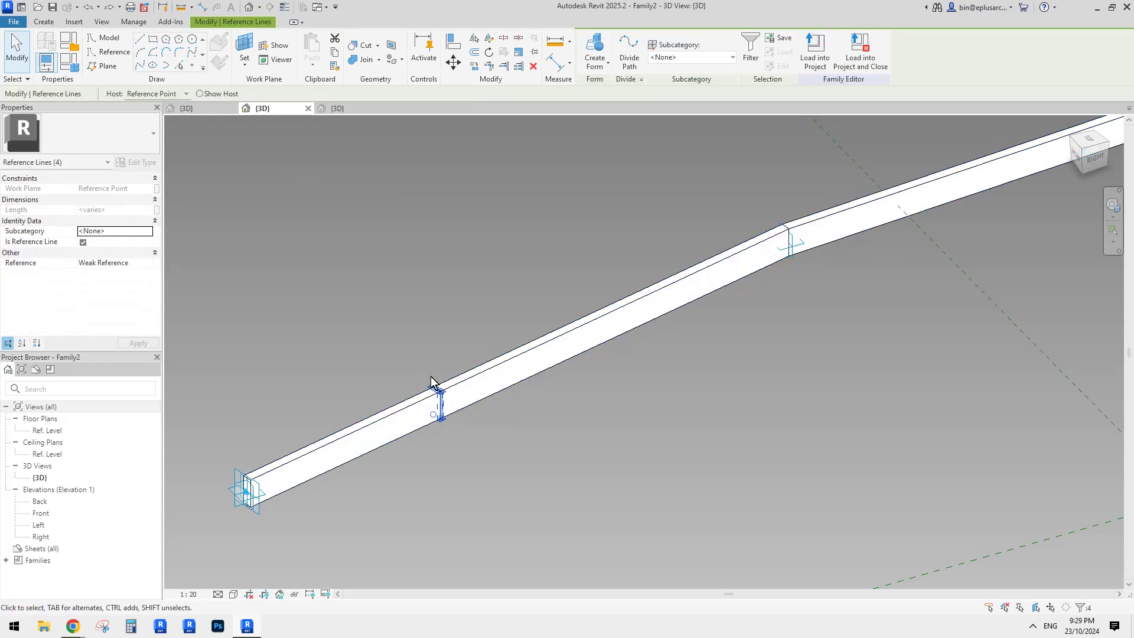
pyautogui.click(361, 384)
pyautogui.scroll(-5, 491, 405)
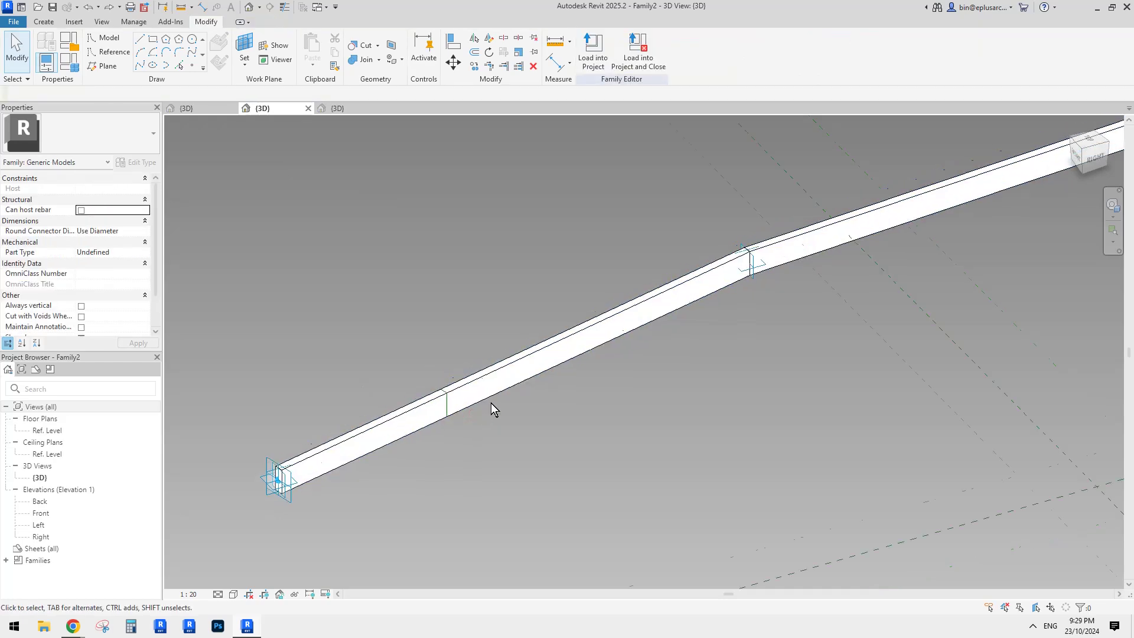
pyautogui.scroll(3, 702, 334)
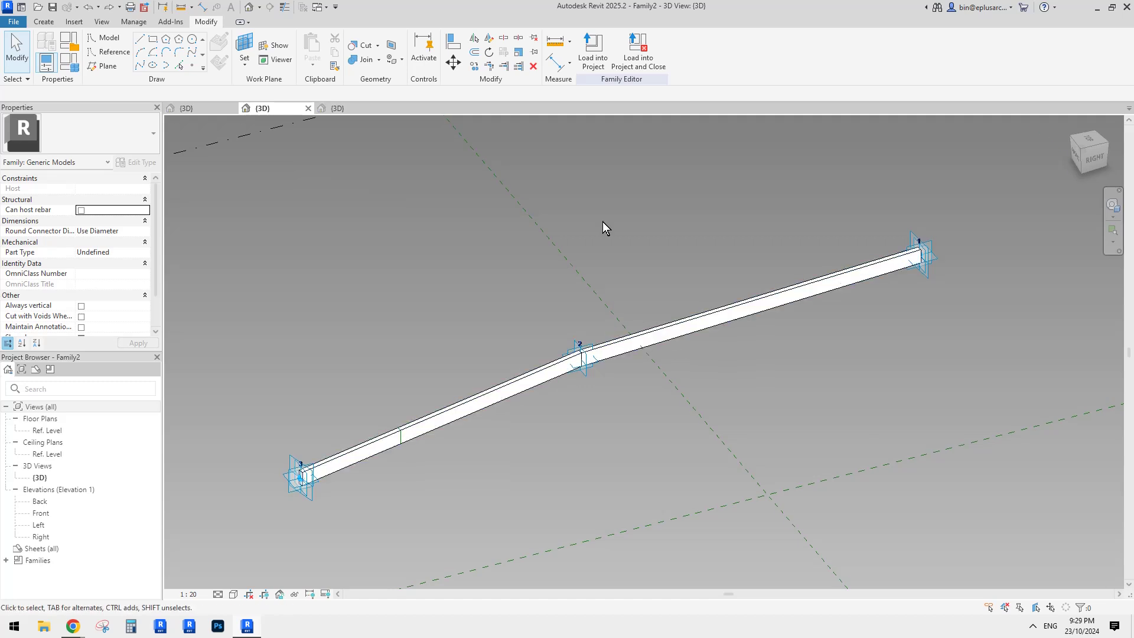
# Load Family2 into Family1 only, overwriting the existing version there.
pyautogui.click(597, 59)
pyautogui.click(491, 259)
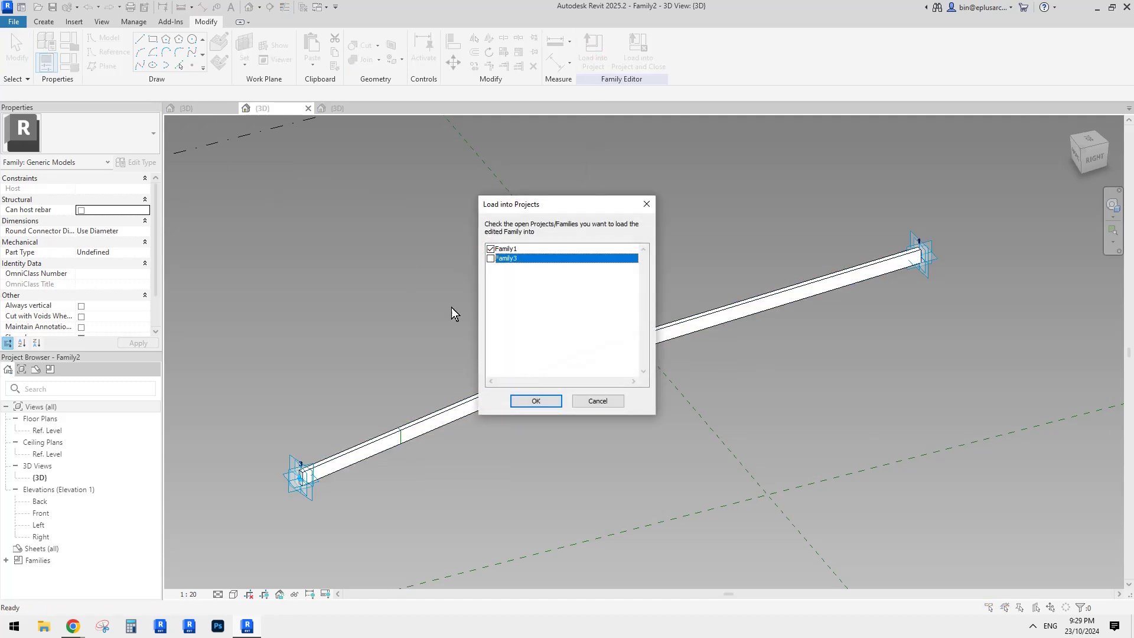
pyautogui.click(536, 400)
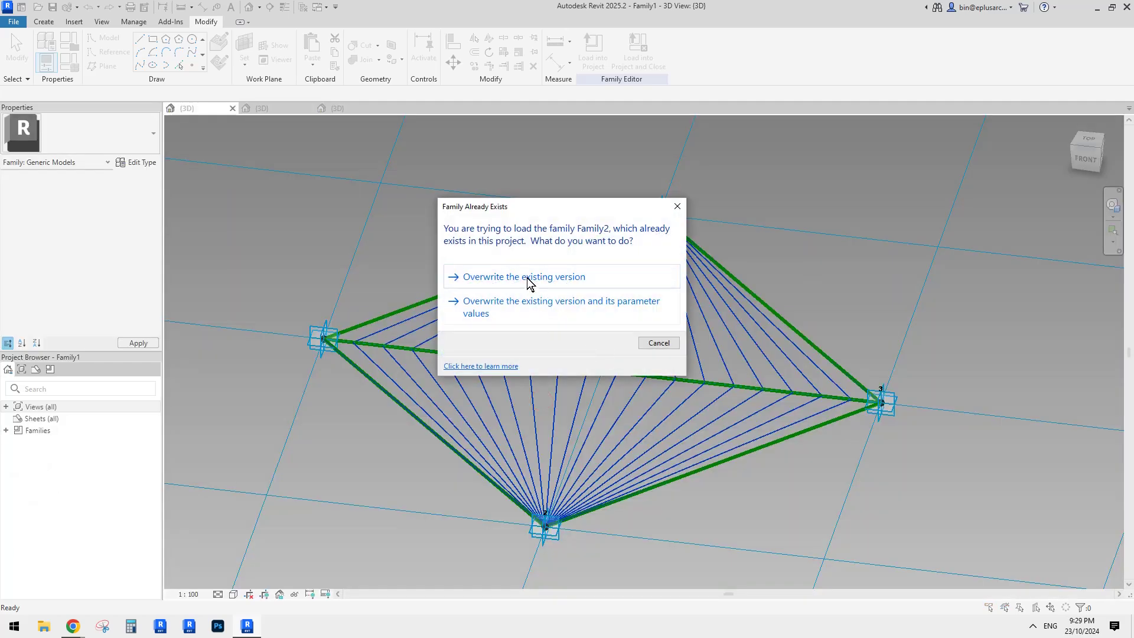
pyautogui.click(525, 277)
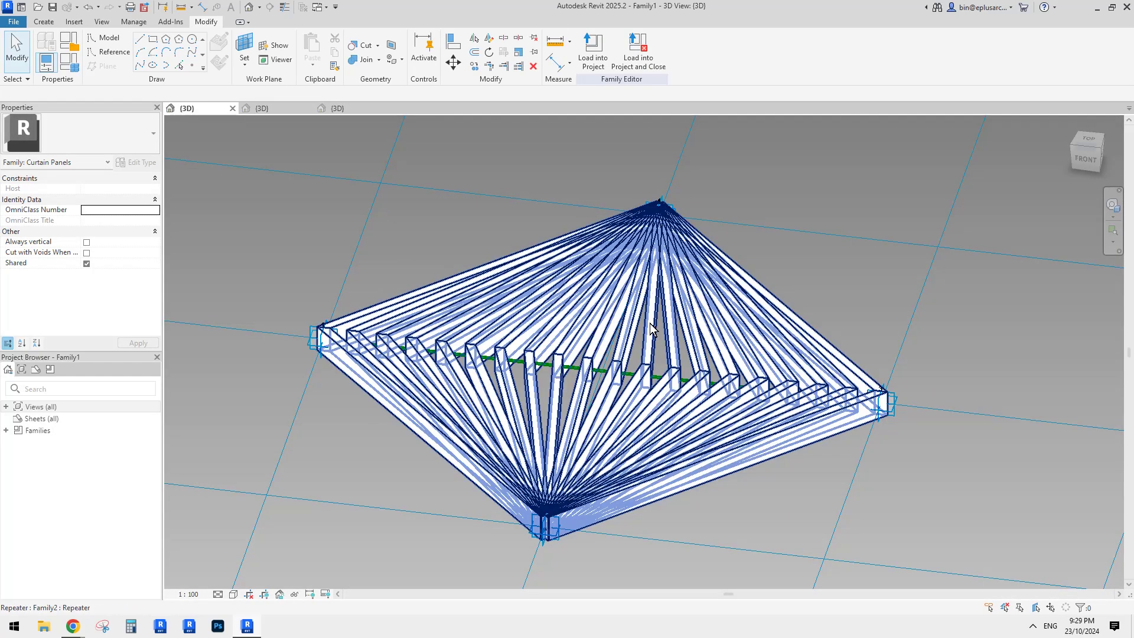
pyautogui.scroll(-2, 852, 344)
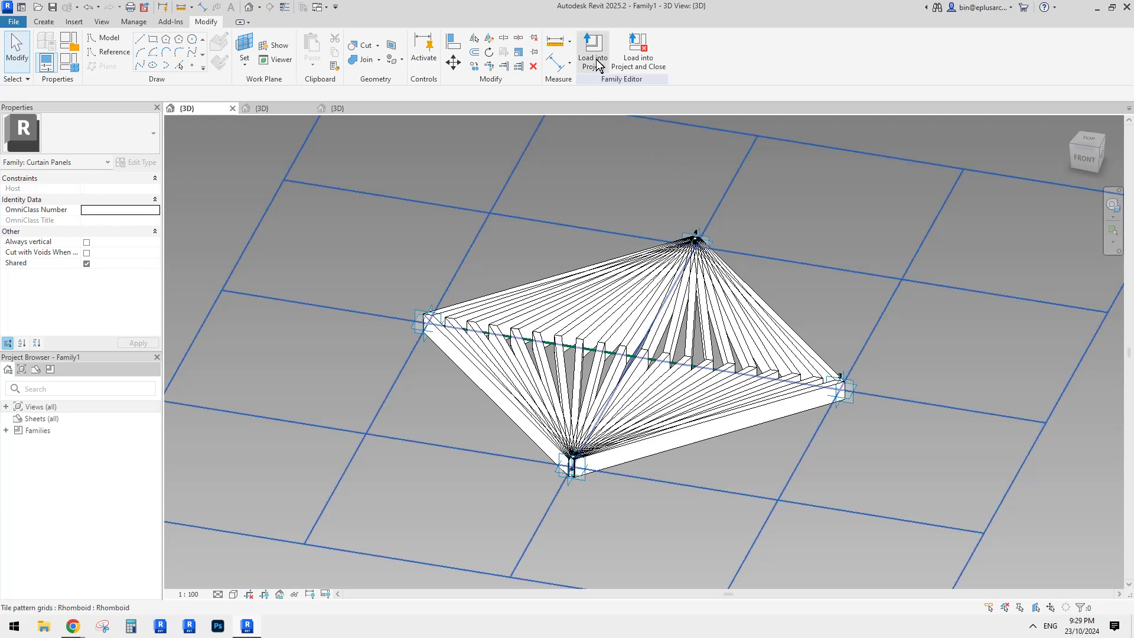
# Load Family1 into Family3 only, overwriting the existing version and its shared sub-component family with the Family1 version.
pyautogui.click(598, 62)
pyautogui.click(490, 259)
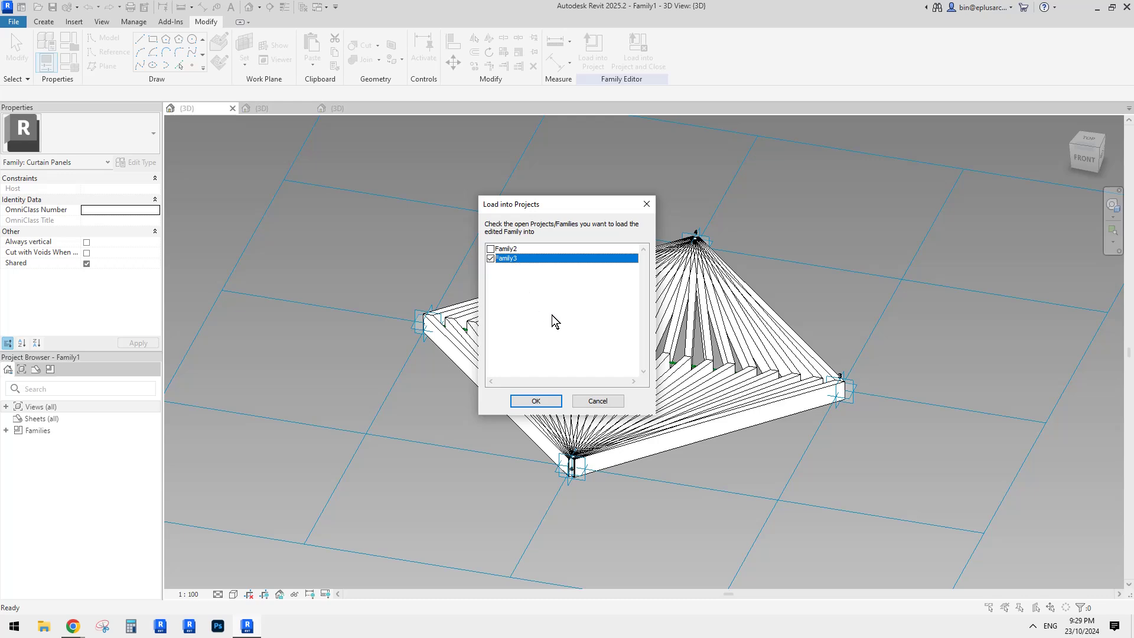
pyautogui.click(535, 400)
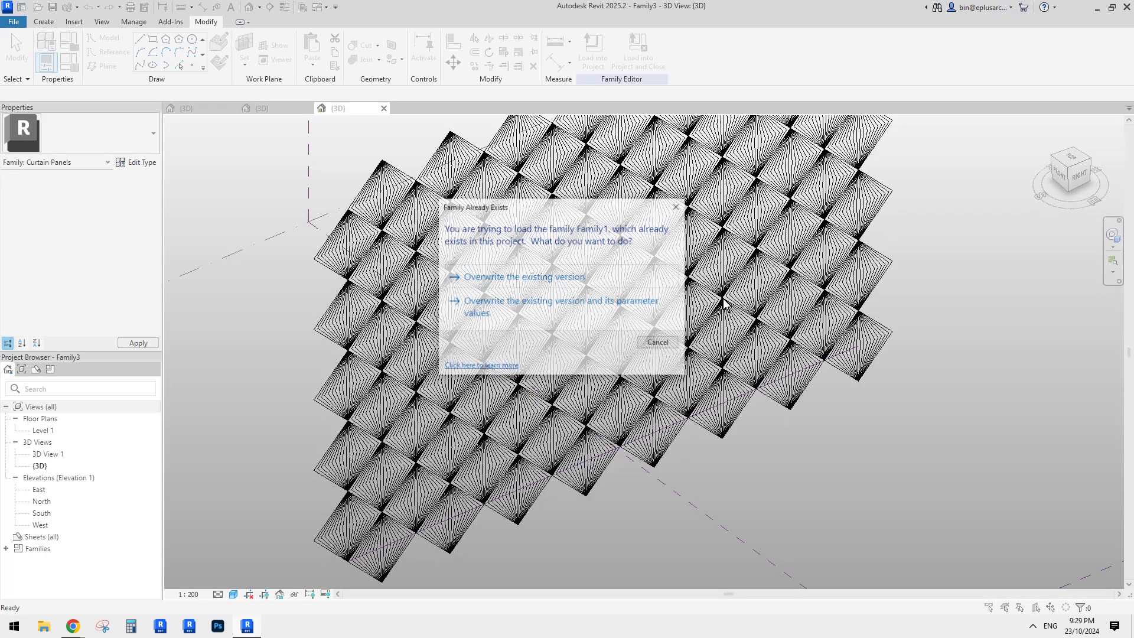
pyautogui.click(549, 278)
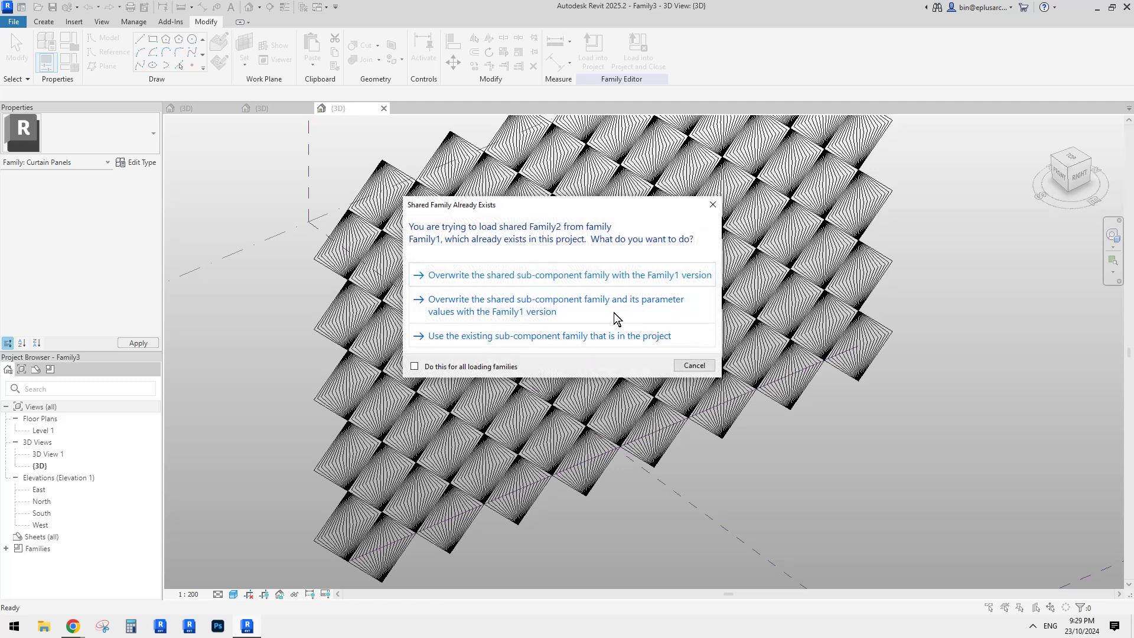
pyautogui.click(559, 284)
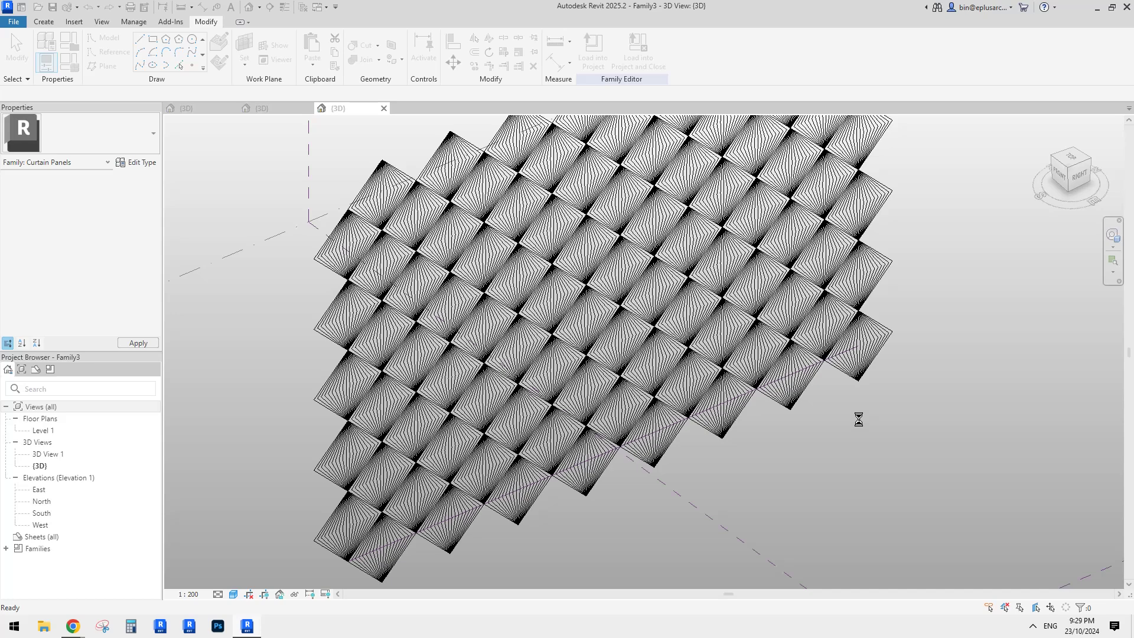
pyautogui.click(734, 465)
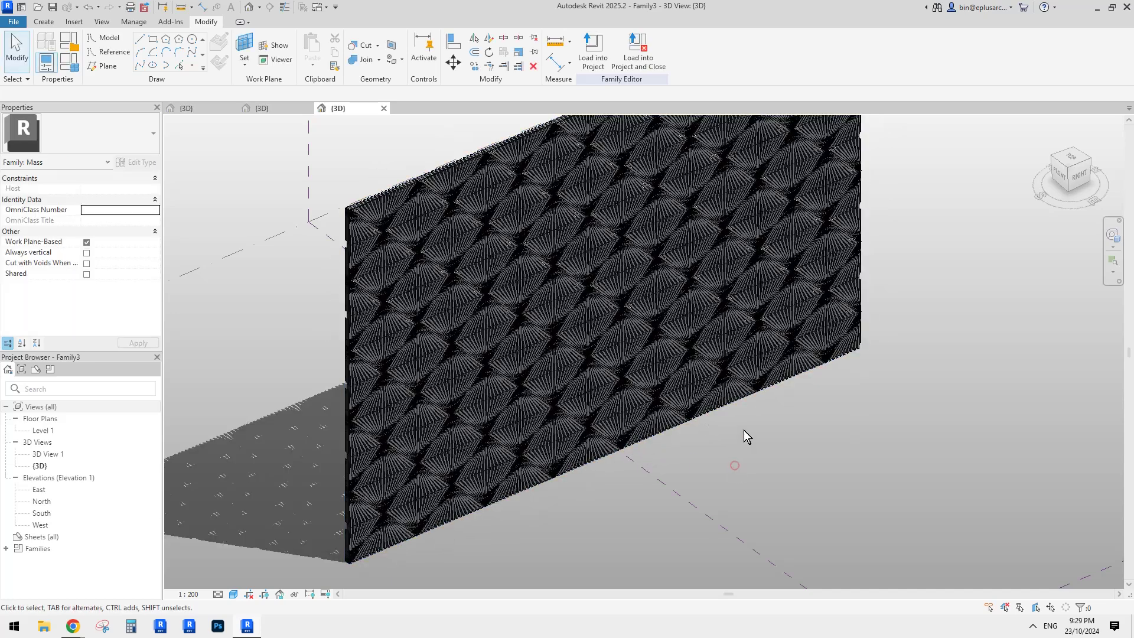
# Set the facade's divided surface to a U grid number of 5 and a V grid number of 8.
pyautogui.scroll(-1, 758, 415)
pyautogui.keyDown('shift'); pyautogui.moveTo(774, 416); pyautogui.dragTo(342, 231, button='middle'); pyautogui.keyUp('shift')
pyautogui.keyDown('shift'); pyautogui.moveTo(366, 286); pyautogui.dragTo(355, 275, button='middle'); pyautogui.keyUp('shift')
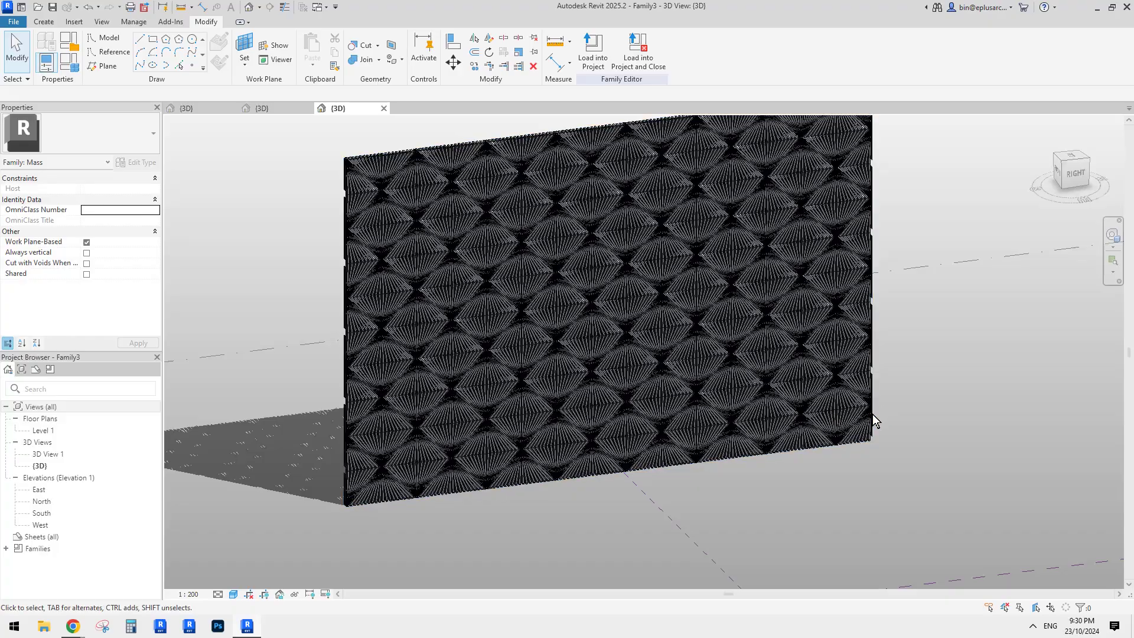
pyautogui.scroll(5, 848, 448)
pyautogui.moveTo(411, 502); pyautogui.dragTo(576, 445, button='middle')
pyautogui.keyDown('shift'); pyautogui.moveTo(652, 484); pyautogui.dragTo(573, 295, button='middle'); pyautogui.keyUp('shift')
pyautogui.click(578, 287)
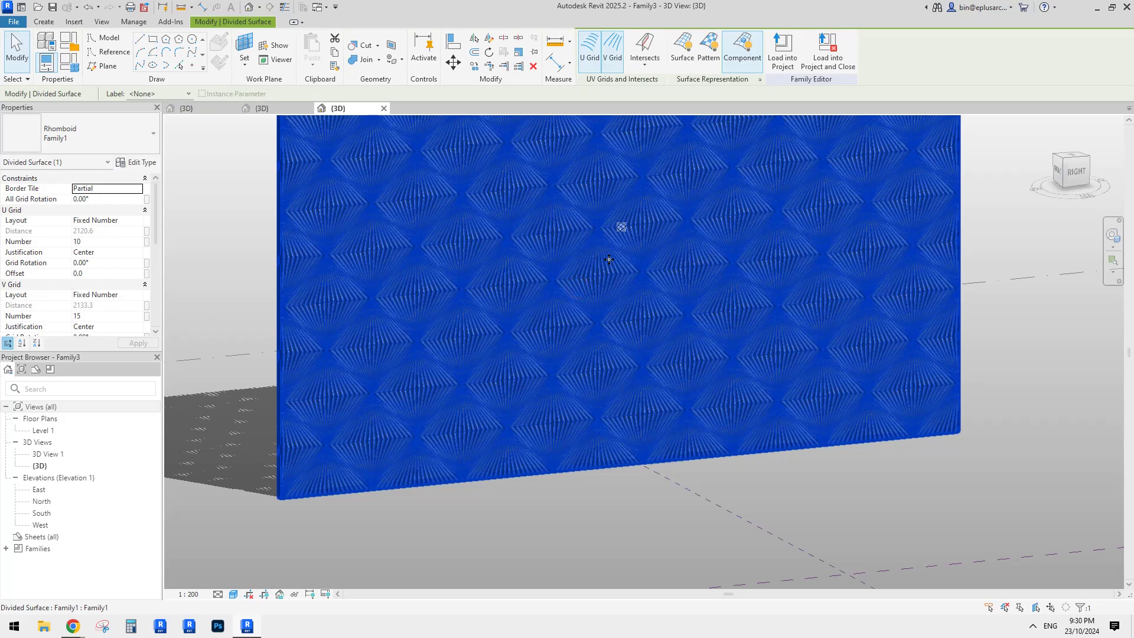
pyautogui.moveTo(610, 261); pyautogui.dragTo(584, 319, button='middle')
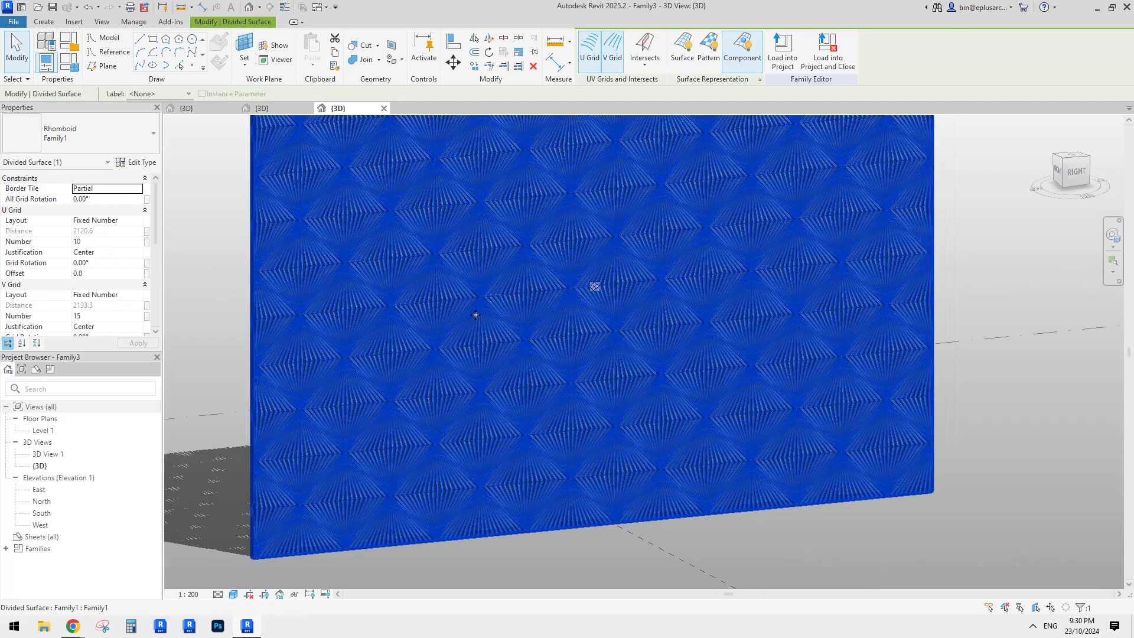
pyautogui.click(101, 242)
pyautogui.write('5')
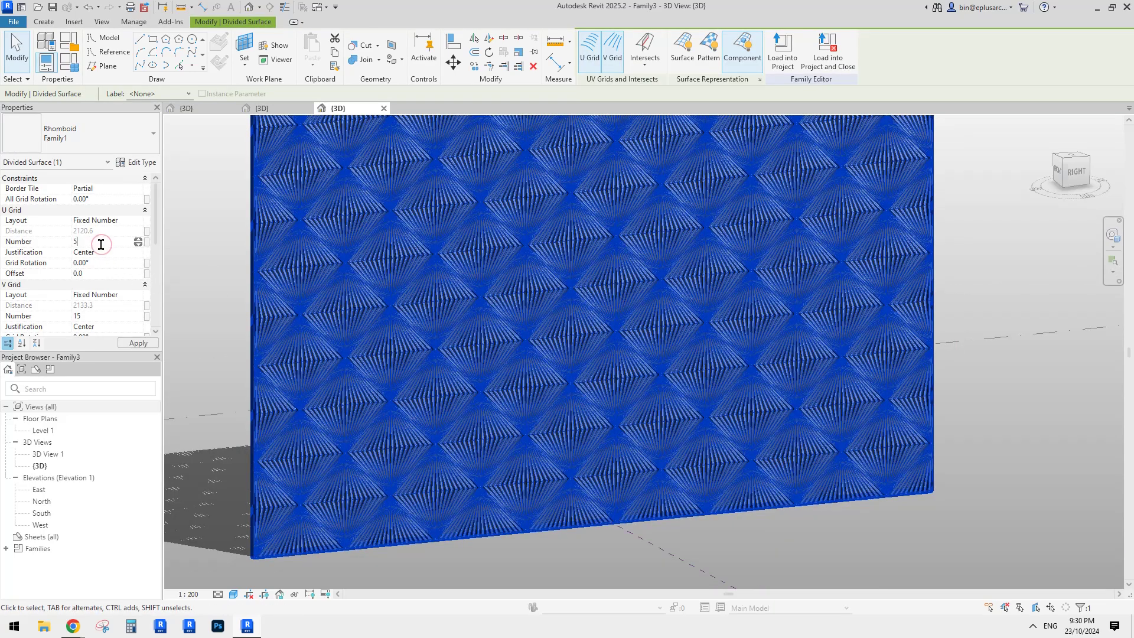
pyautogui.click(111, 317)
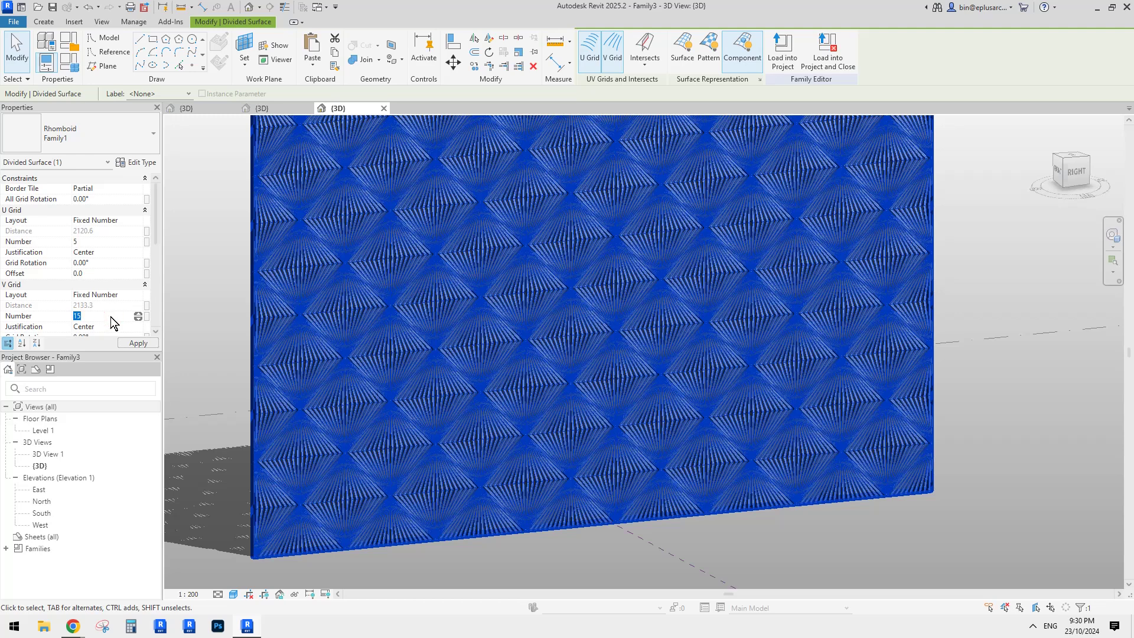
pyautogui.write('8')
pyautogui.click(1040, 280)
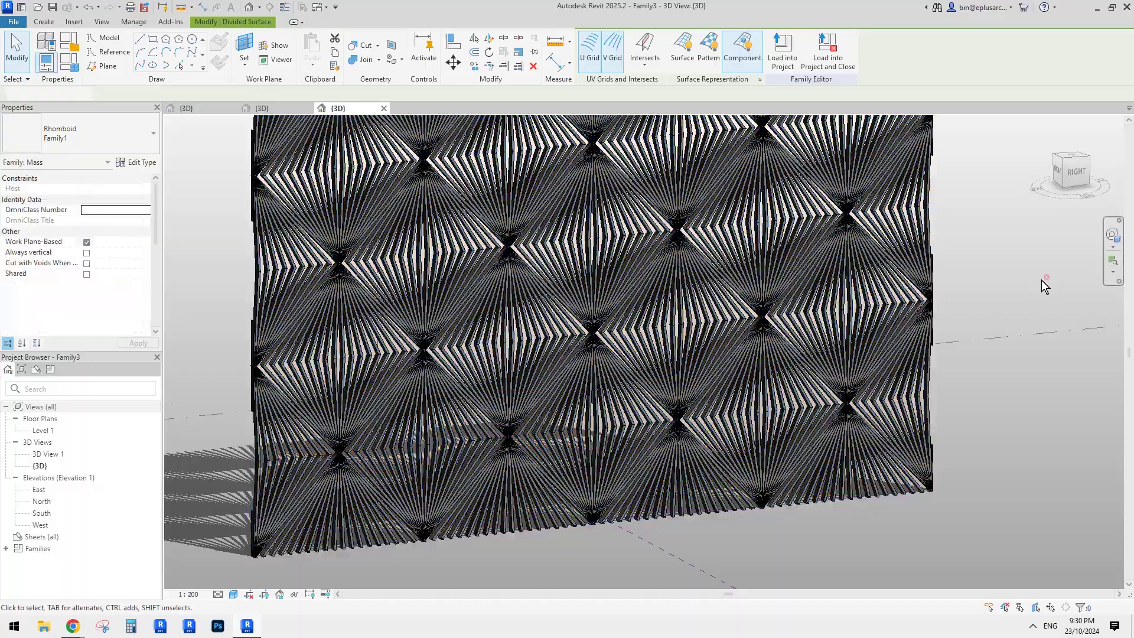
pyautogui.keyDown('shift'); pyautogui.moveTo(1041, 279); pyautogui.dragTo(608, 286, button='middle'); pyautogui.keyUp('shift')
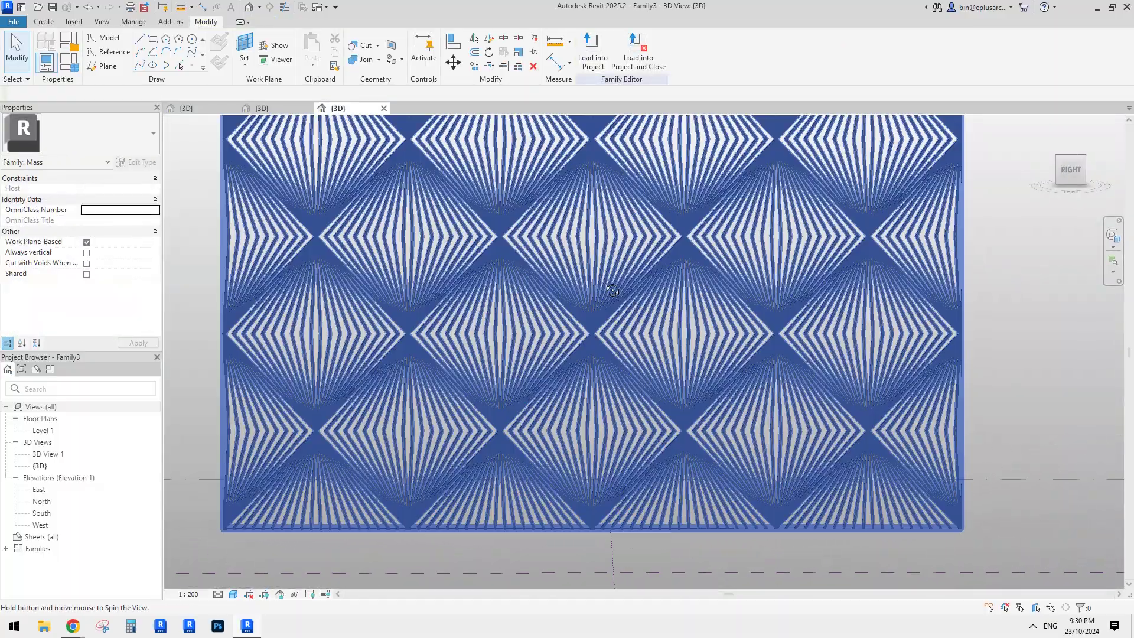
# In Family2, temporarily hide the solid form to expose the rectangular reference profile and its reference point.
pyautogui.click(212, 107)
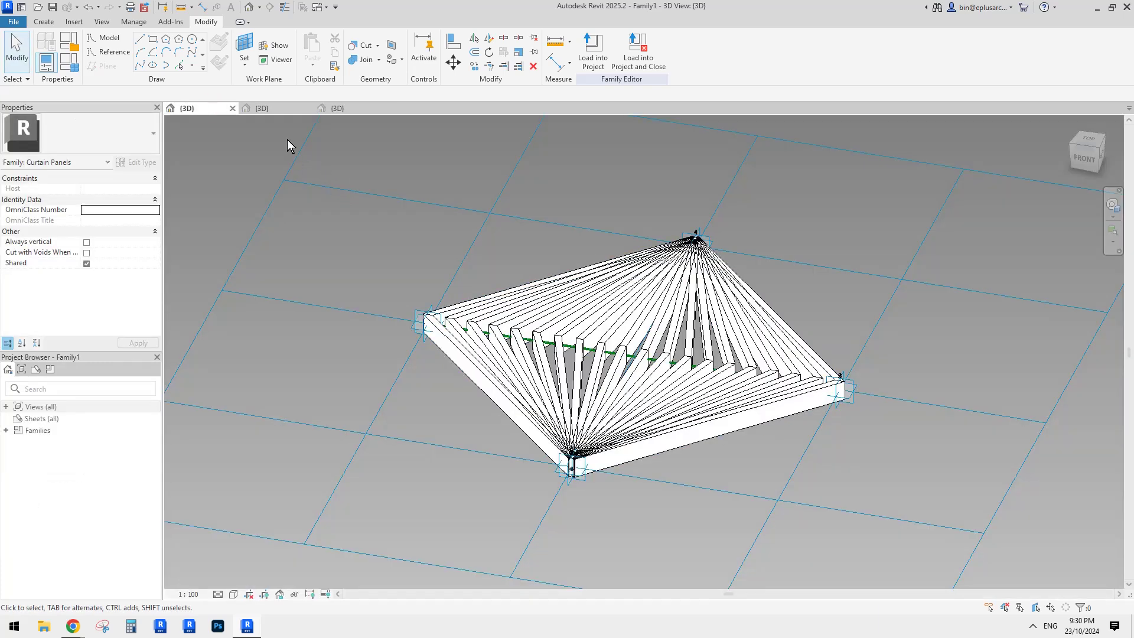
pyautogui.click(271, 109)
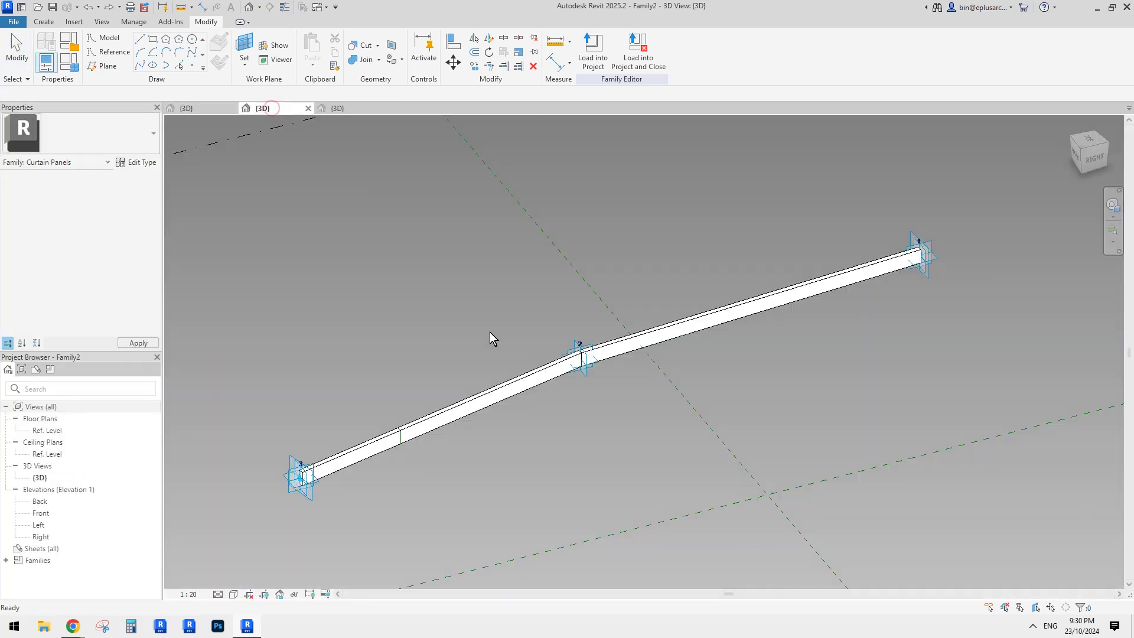
pyautogui.scroll(3, 432, 427)
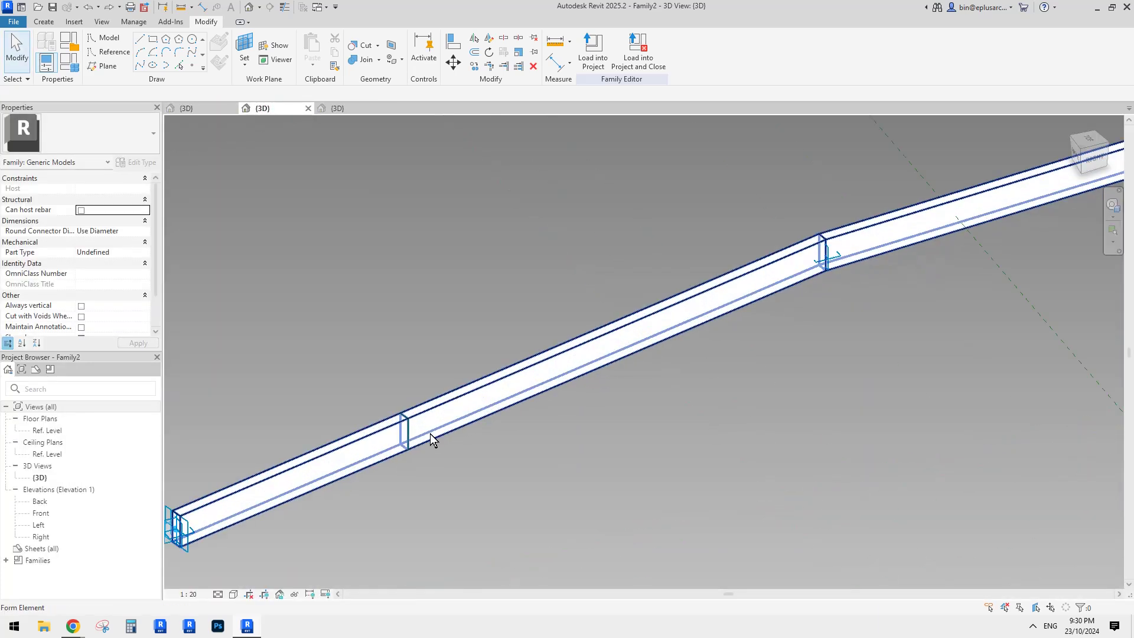
pyautogui.click(437, 424)
pyautogui.moveTo(464, 399); pyautogui.dragTo(473, 335, button='middle')
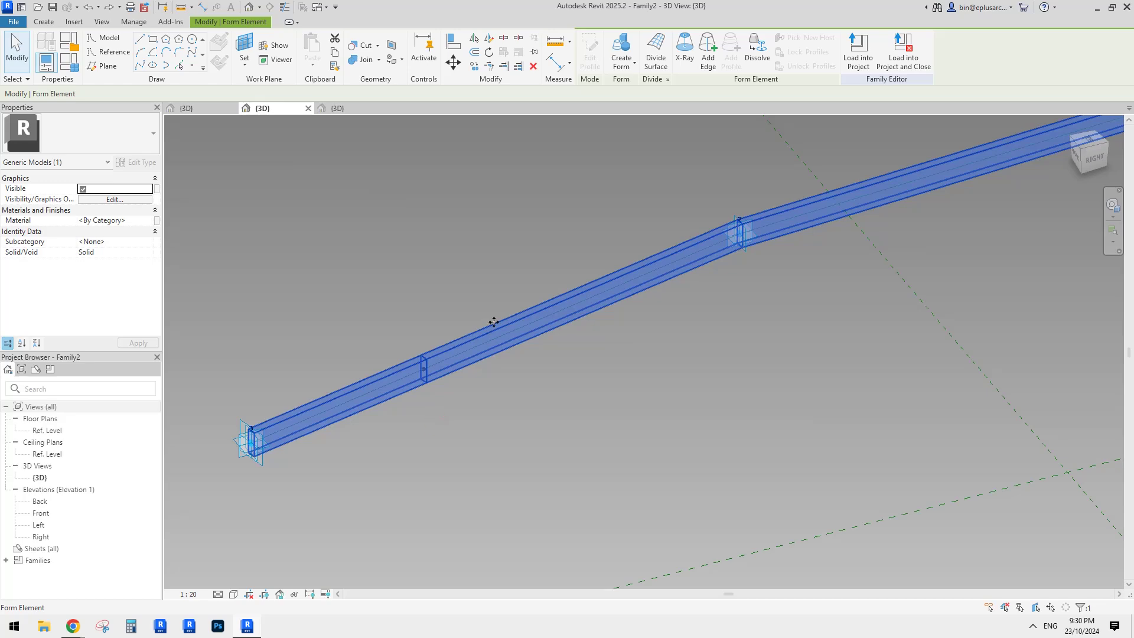
pyautogui.press('h')
pyautogui.press('h')
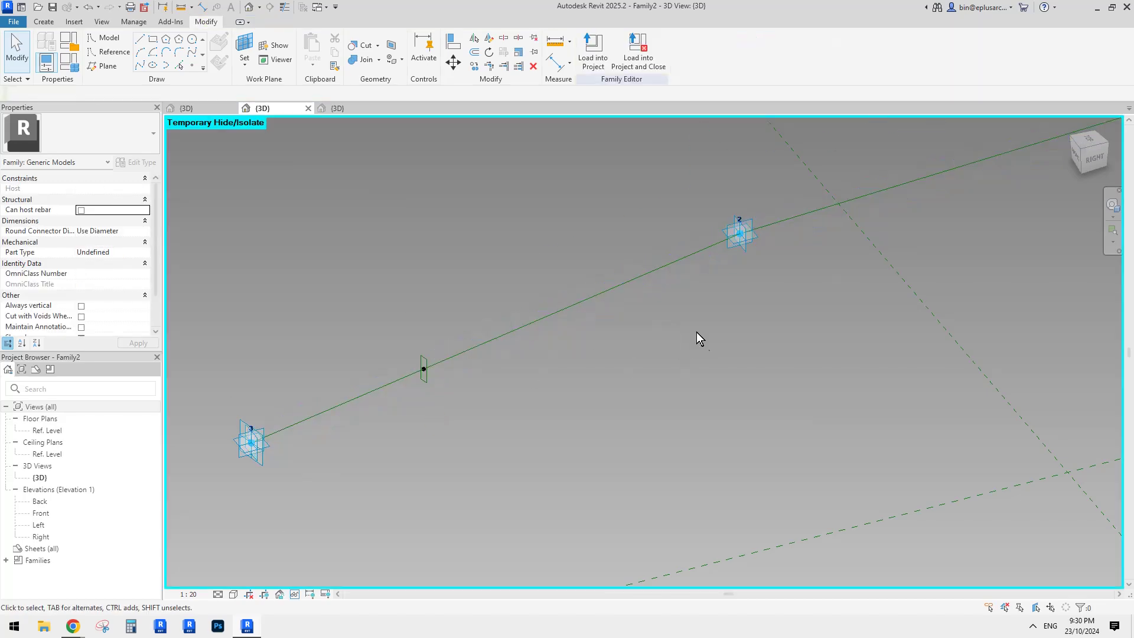
pyautogui.scroll(5, 439, 371)
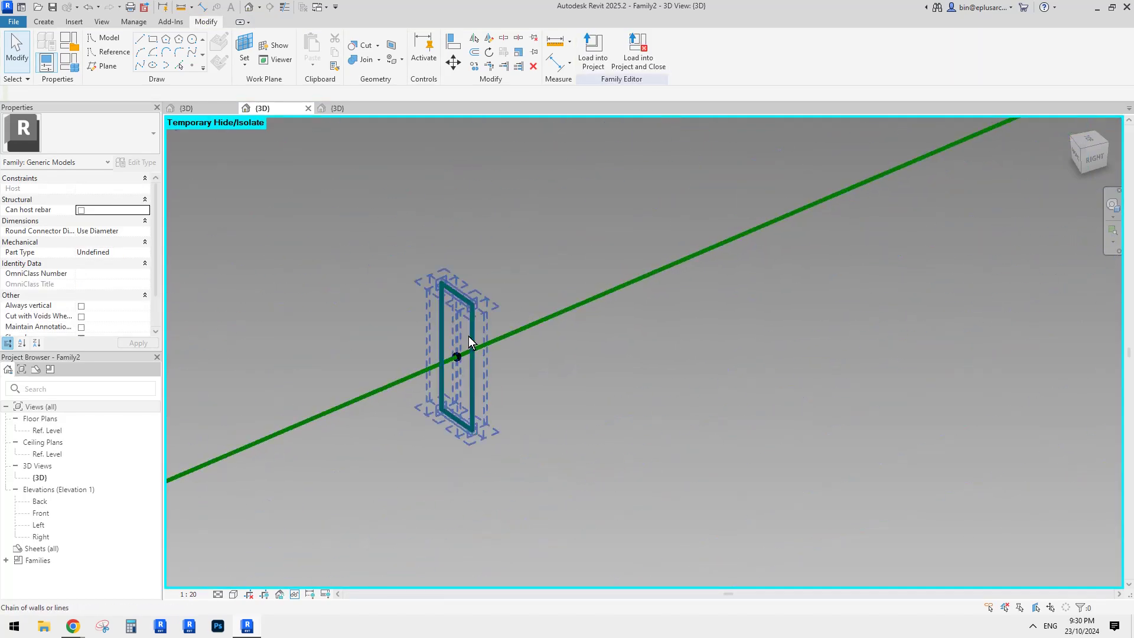
# Make the width dimension between the rectangular profile's two vertical reference lines permanent and place it well above the rectangle.
pyautogui.moveTo(474, 340); pyautogui.dragTo(502, 327, button='middle')
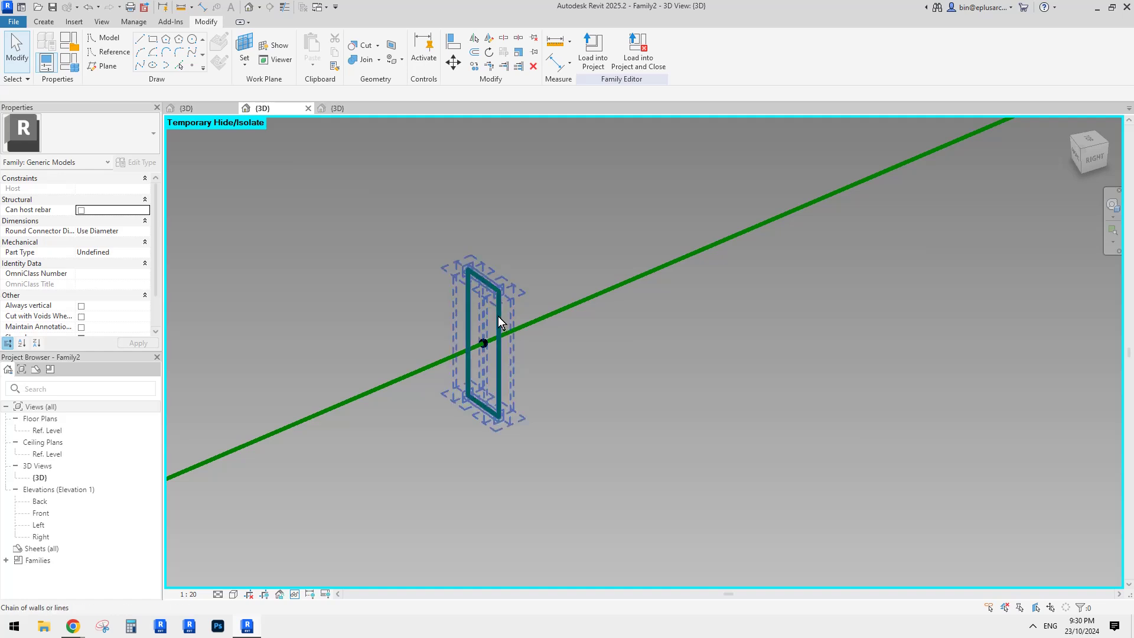
pyautogui.click(498, 316)
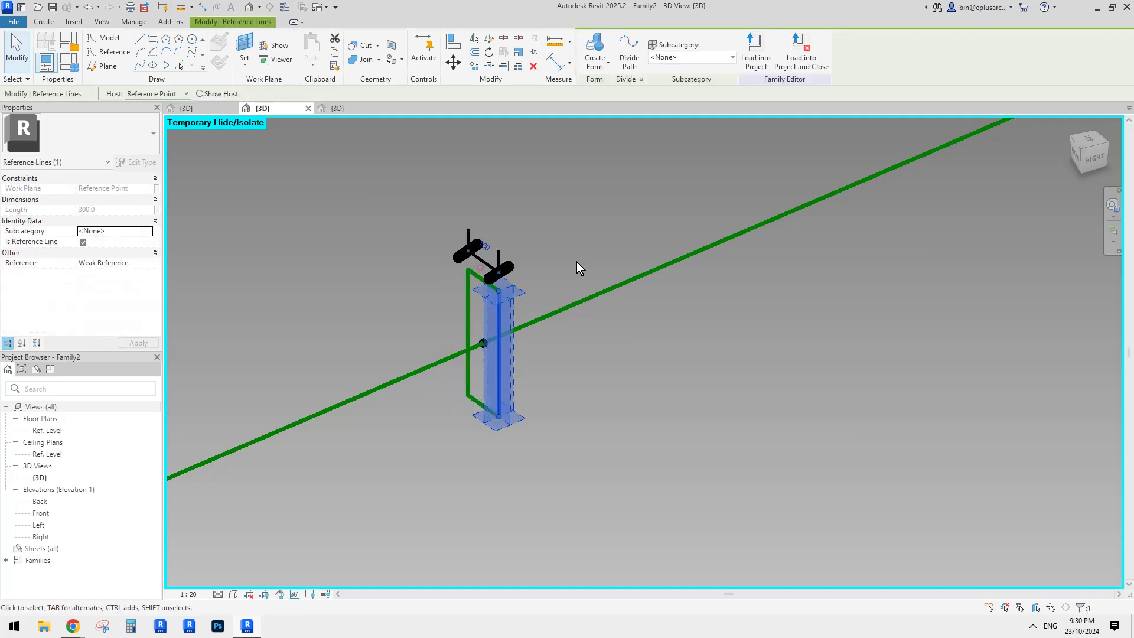
pyautogui.press('h')
pyautogui.press('h')
pyautogui.click(480, 266)
pyautogui.moveTo(494, 273); pyautogui.dragTo(503, 168)
pyautogui.click(534, 208)
pyautogui.scroll(-1, 538, 325)
pyautogui.click(516, 353)
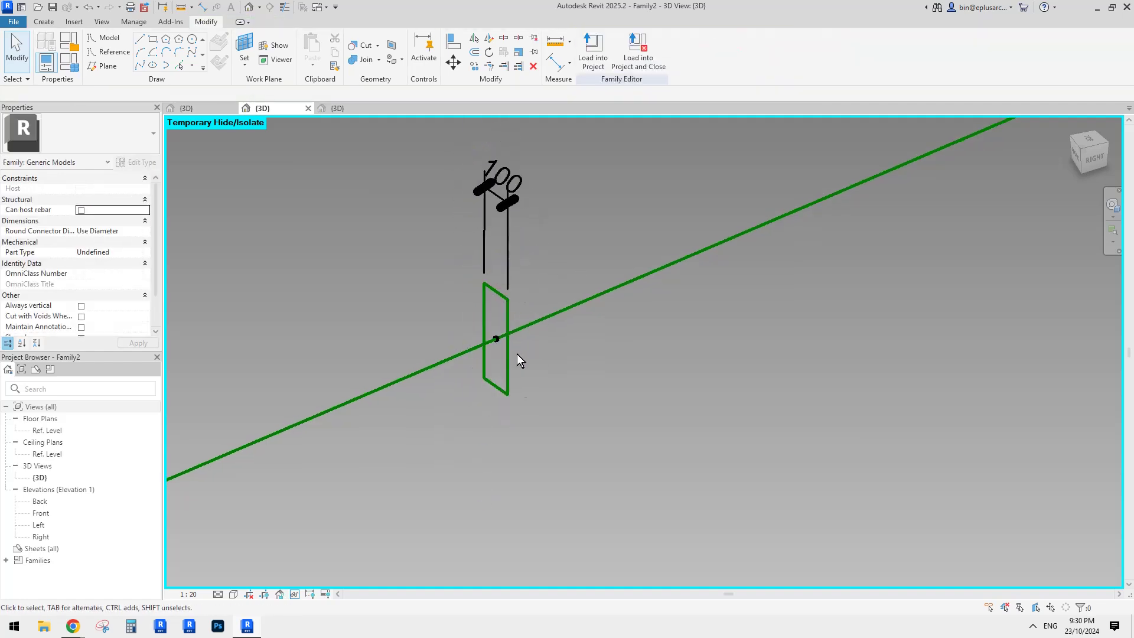
# Make the height dimension between the profile's upper and lower reference lines permanent and place it beside the rectangle.
pyautogui.click(501, 295)
pyautogui.click(476, 321)
pyautogui.click(447, 322)
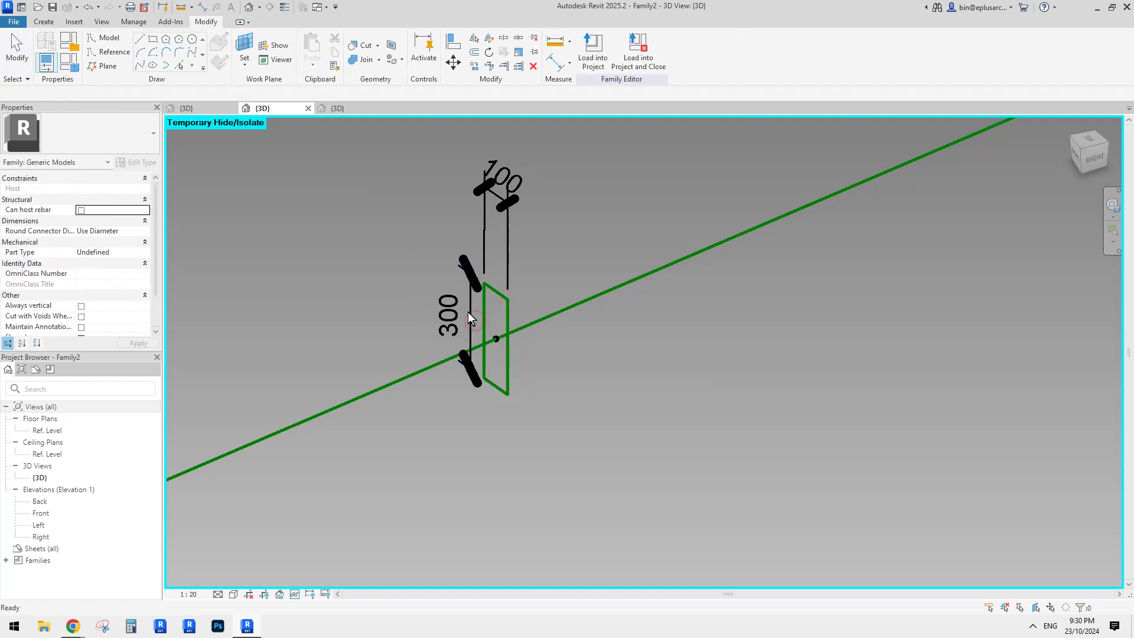
pyautogui.moveTo(467, 312); pyautogui.dragTo(424, 293)
pyautogui.scroll(-1, 439, 380)
pyautogui.click(439, 379)
# Label the profile's width dimension with a new type-based family parameter named w.
pyautogui.click(482, 242)
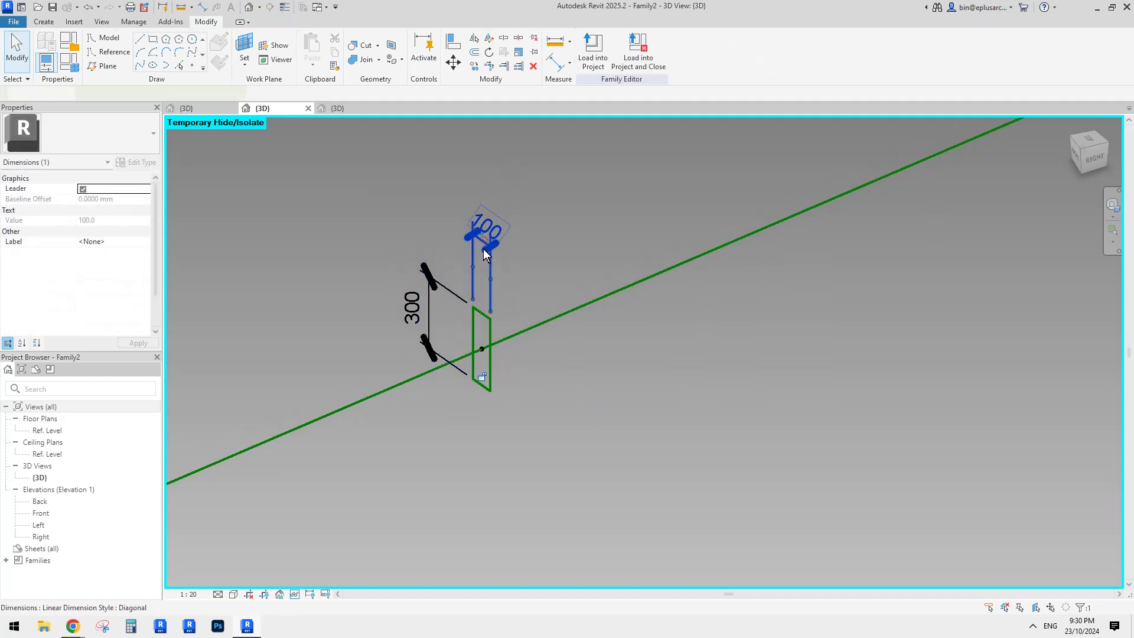
pyautogui.click(703, 51)
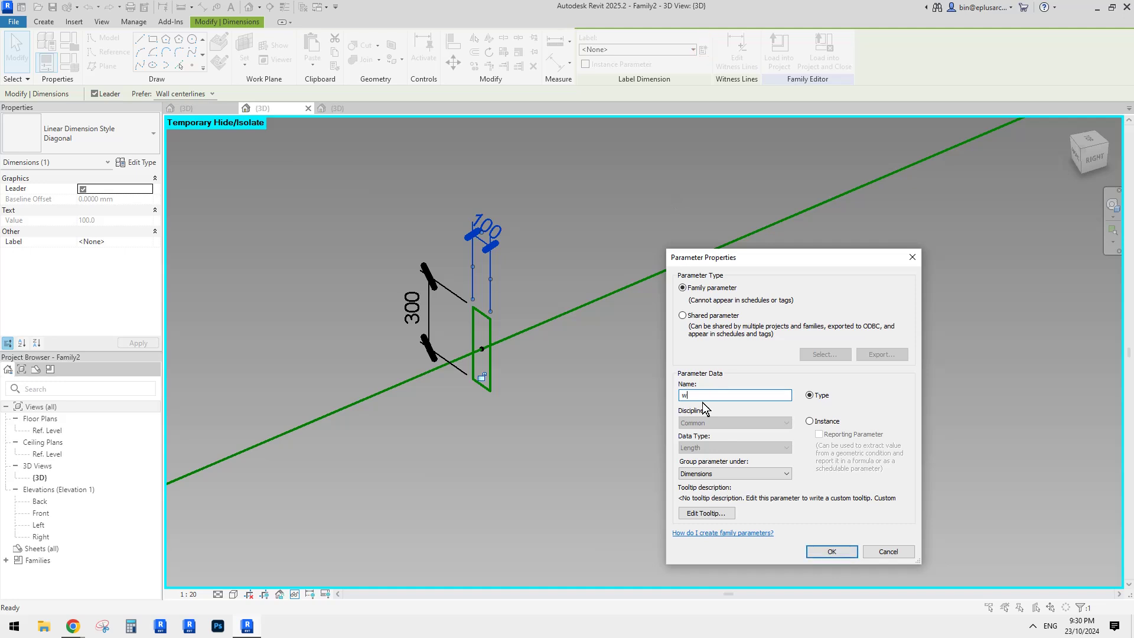
pyautogui.write('w')
pyautogui.click(832, 550)
# Label the profile's height dimension with a new type-based family parameter named h.
pyautogui.click(422, 311)
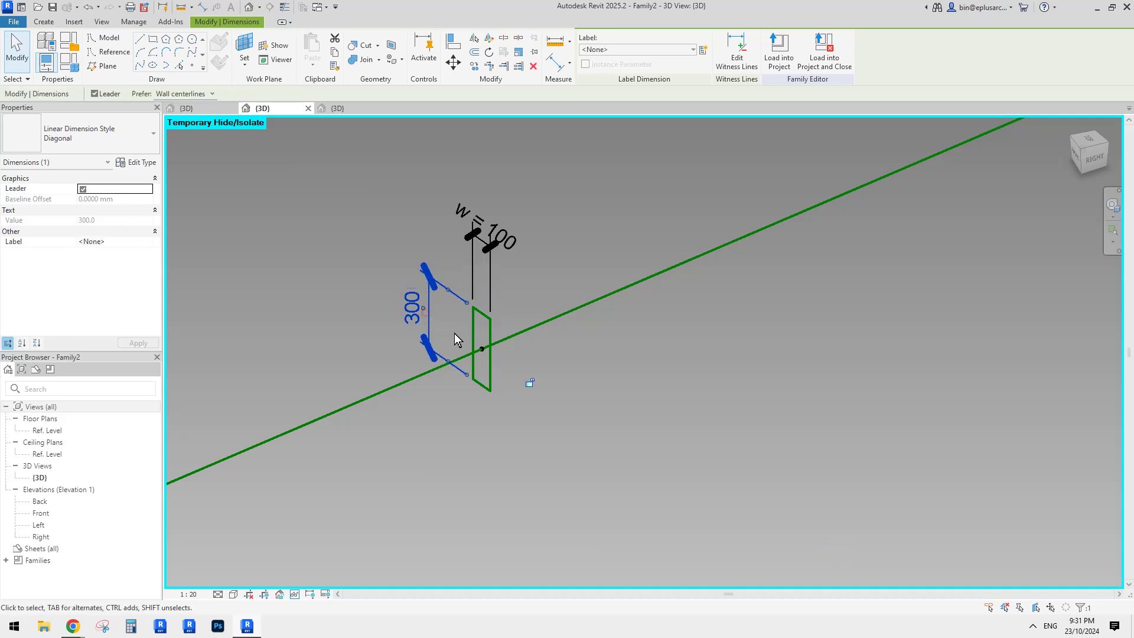
pyautogui.click(703, 52)
pyautogui.write('h')
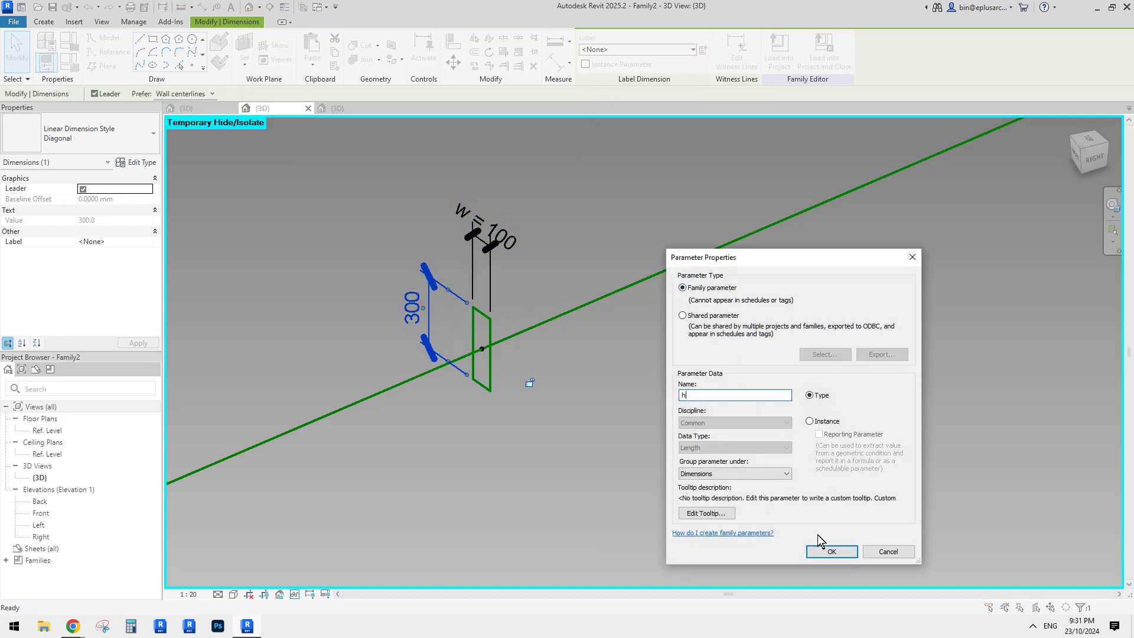
pyautogui.click(831, 552)
pyautogui.scroll(2, 473, 335)
pyautogui.press('Escape')
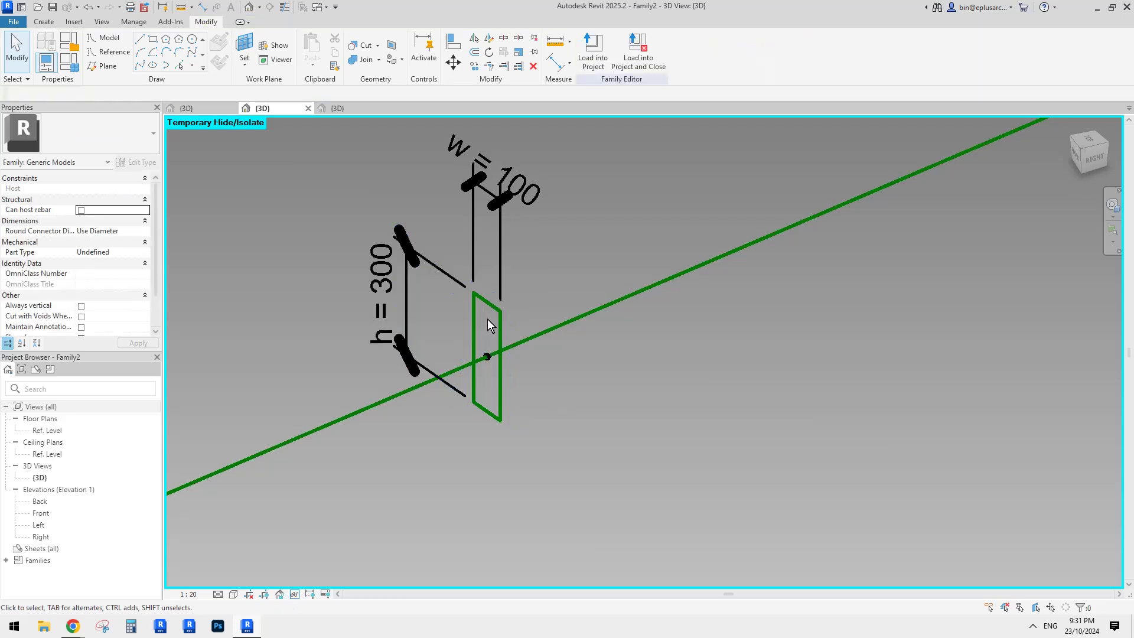
pyautogui.press('d')
pyautogui.press('i')
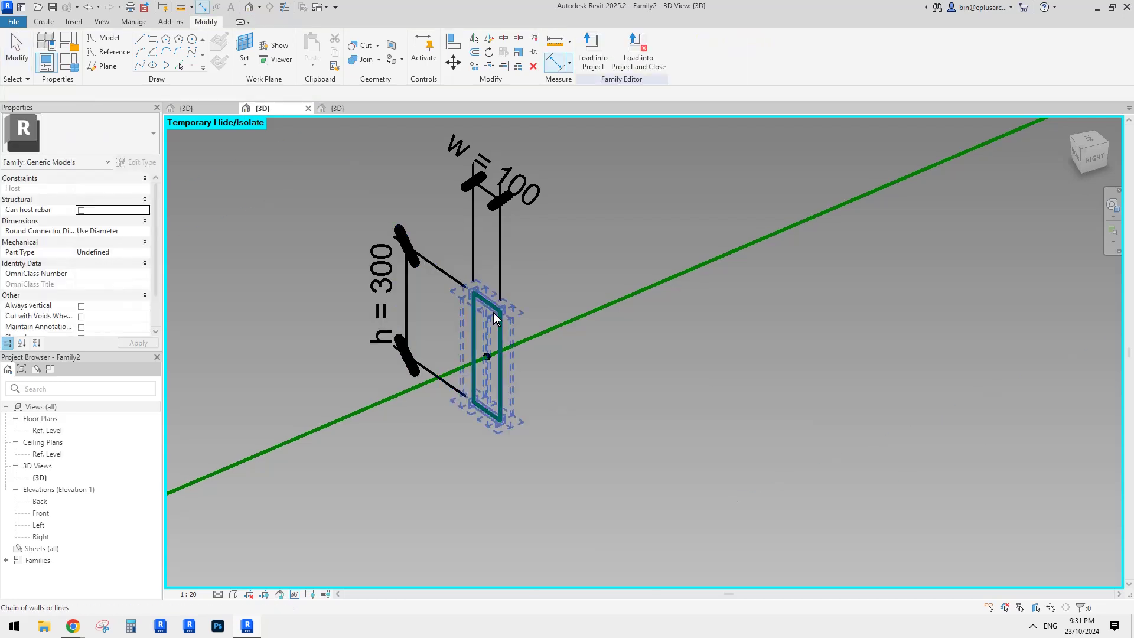
pyautogui.press('Escape')
pyautogui.click(494, 308)
pyautogui.press('Escape')
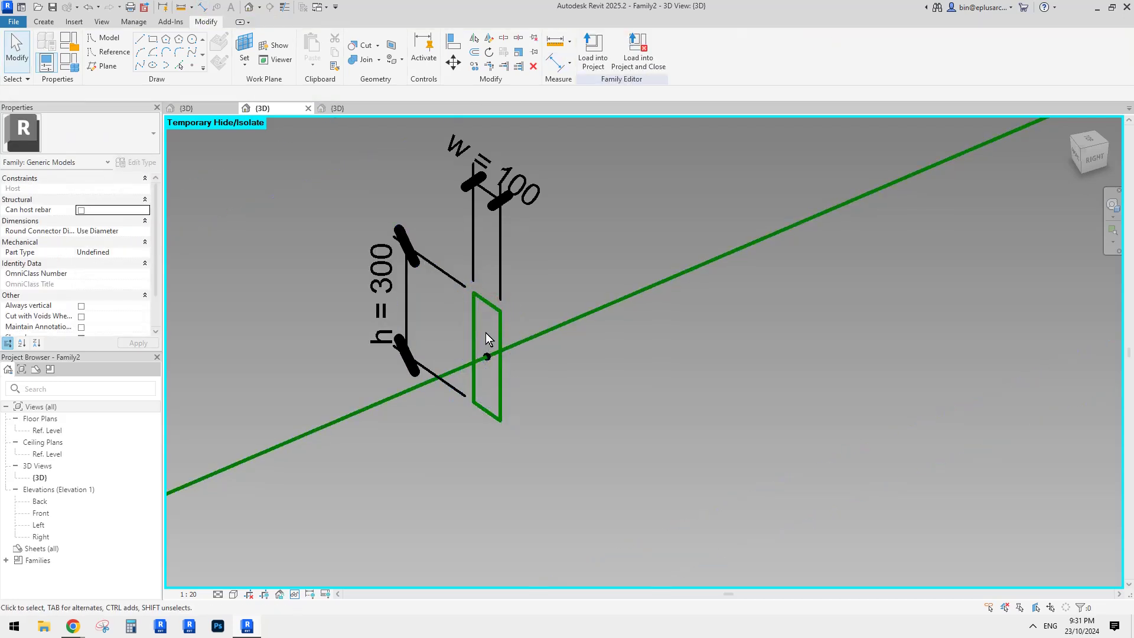
pyautogui.press('Tab')
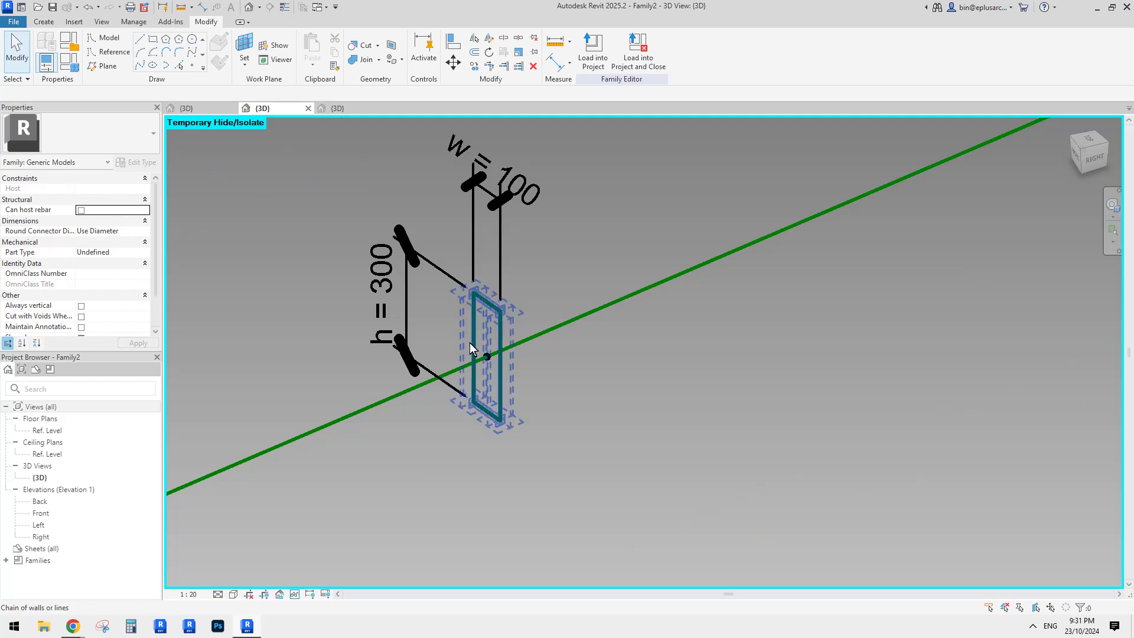
# Add the reference point as a witness line to the height dimension, set its segments equal, and place it farther from the profile.
pyautogui.click(432, 264)
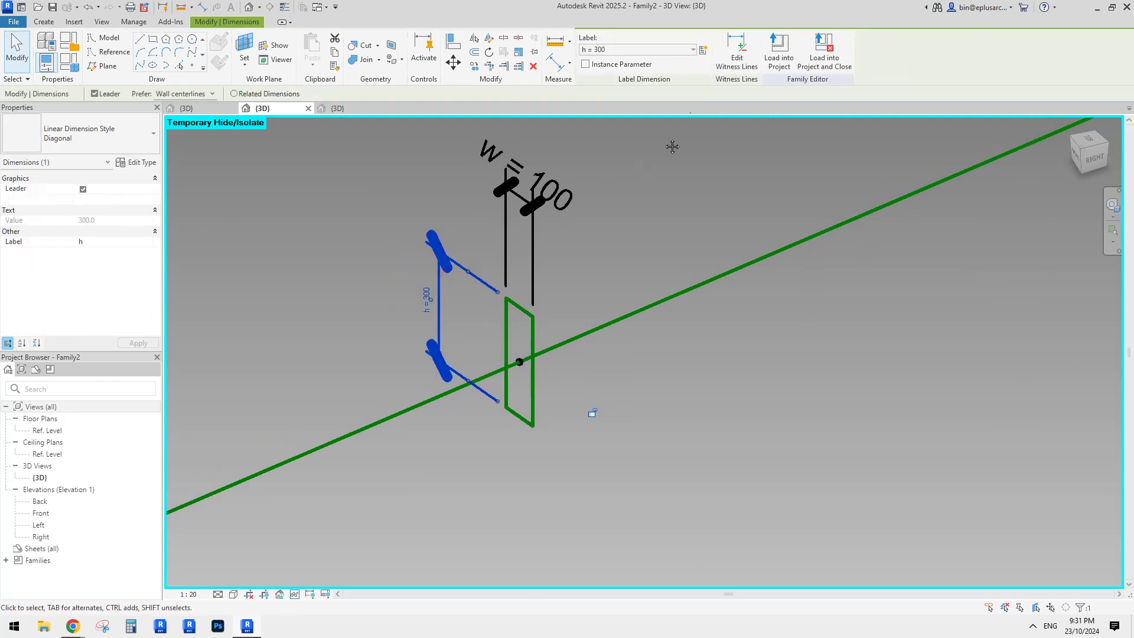
pyautogui.click(731, 59)
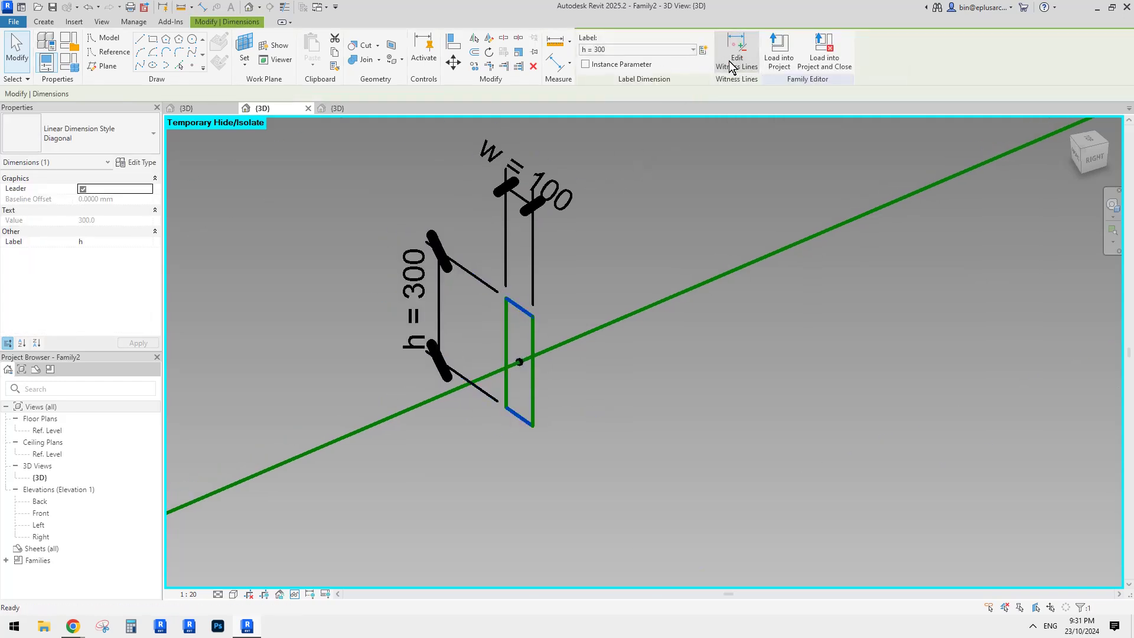
pyautogui.click(519, 362)
pyautogui.click(455, 324)
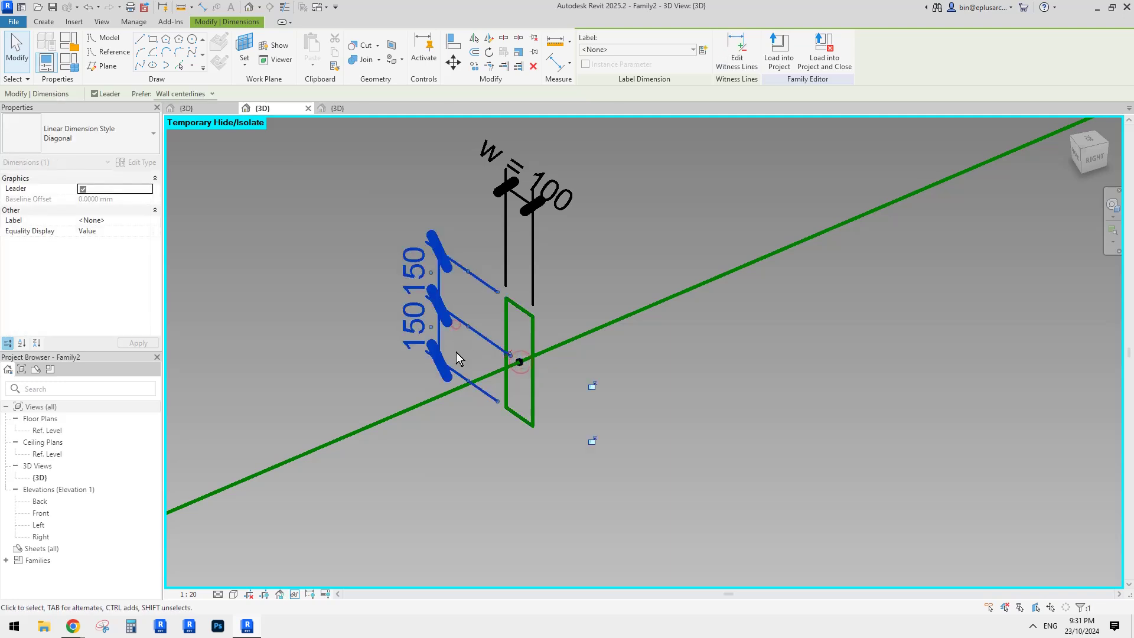
pyautogui.click(508, 358)
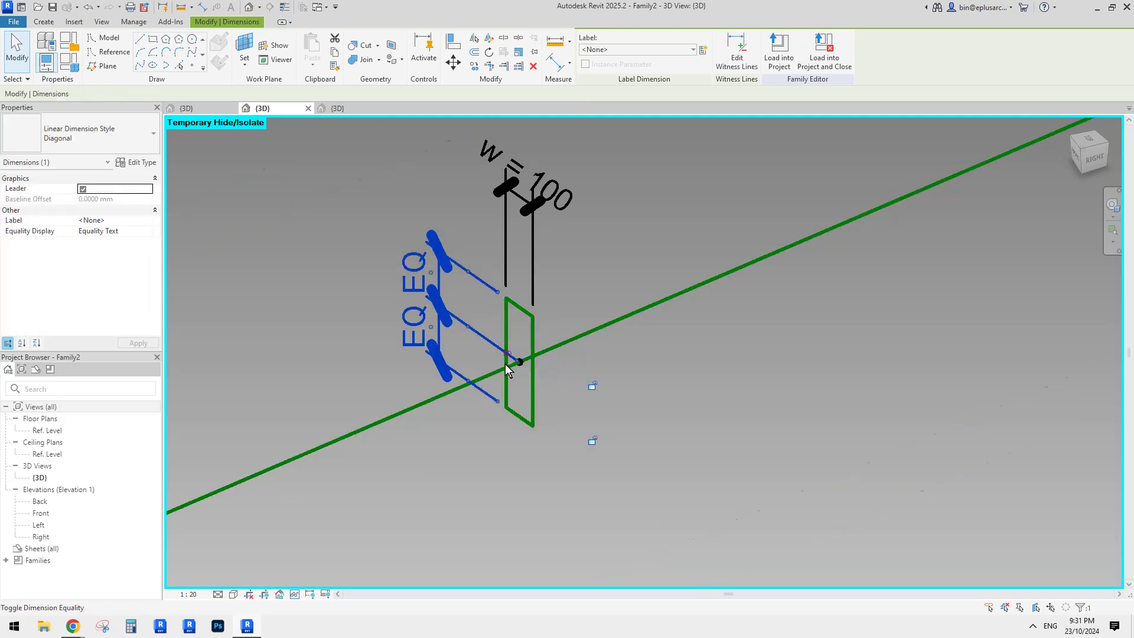
pyautogui.moveTo(443, 306); pyautogui.dragTo(400, 283)
pyautogui.scroll(-1, 400, 282)
pyautogui.moveTo(443, 317); pyautogui.dragTo(437, 372, button='middle')
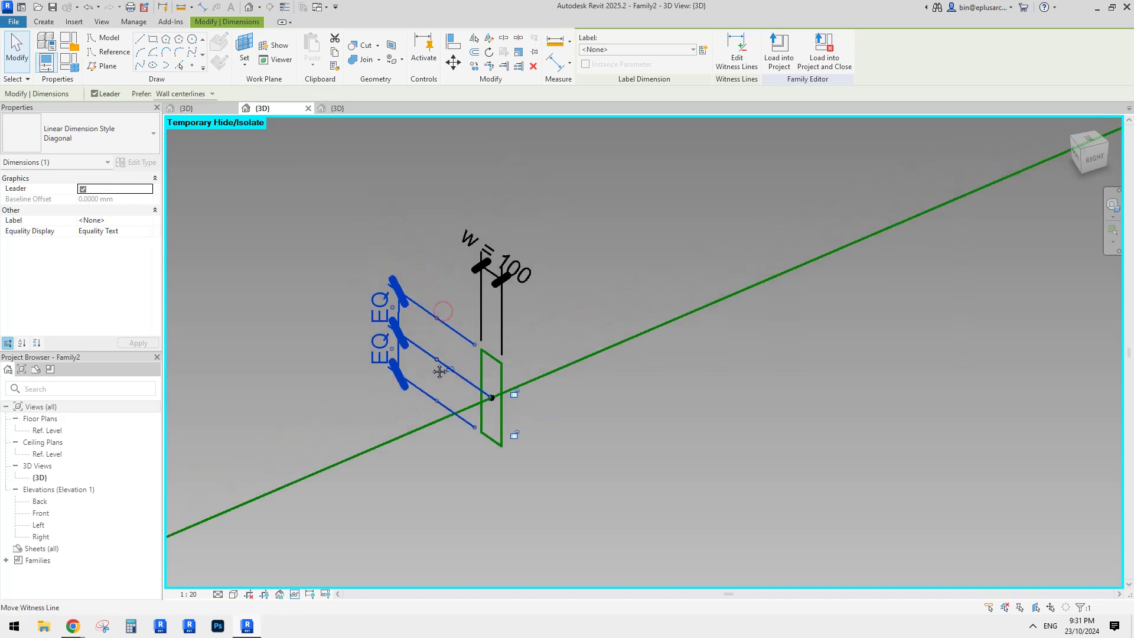
pyautogui.press('Escape')
# Add the central reference point as a witness line to the width dimension and set its two segments equal.
pyautogui.click(494, 278)
pyautogui.scroll(1, 494, 281)
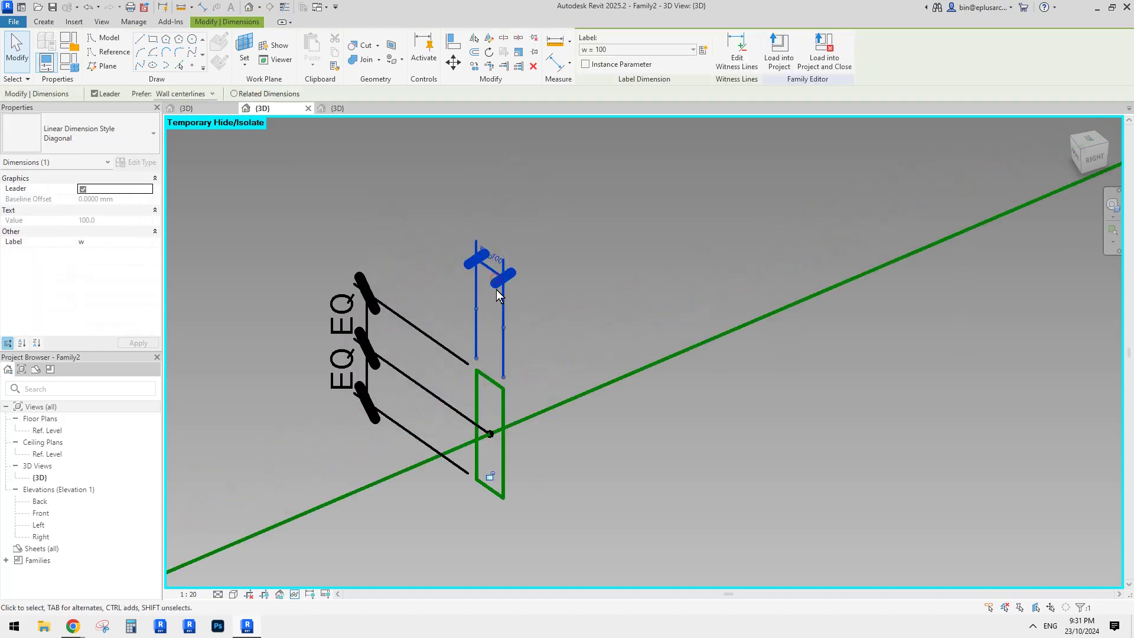
pyautogui.click(703, 50)
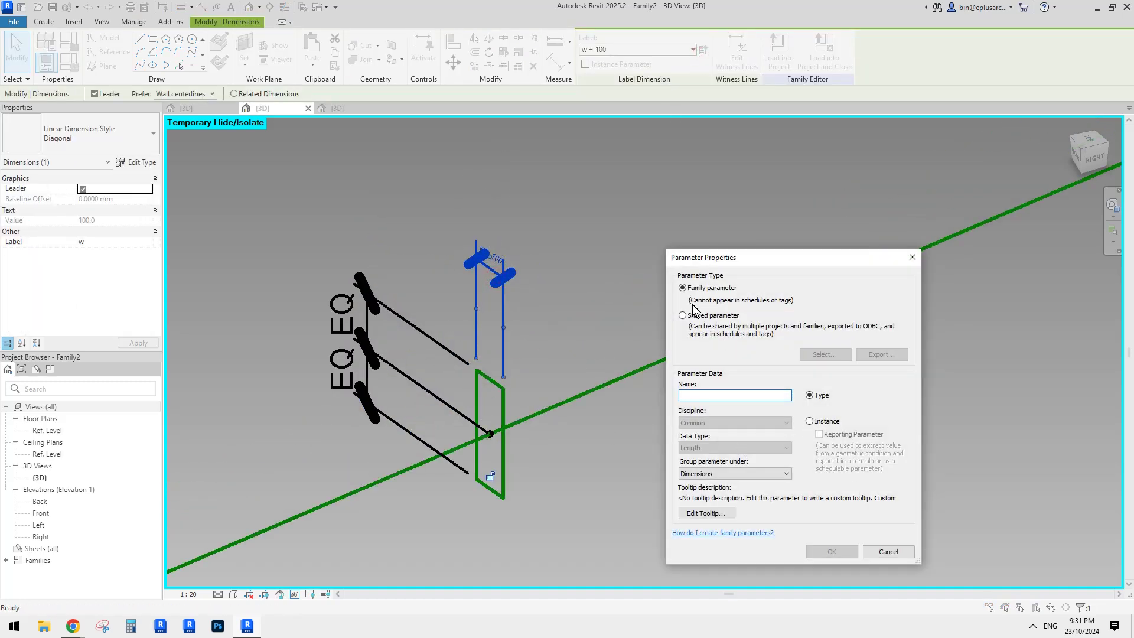
pyautogui.press('Escape')
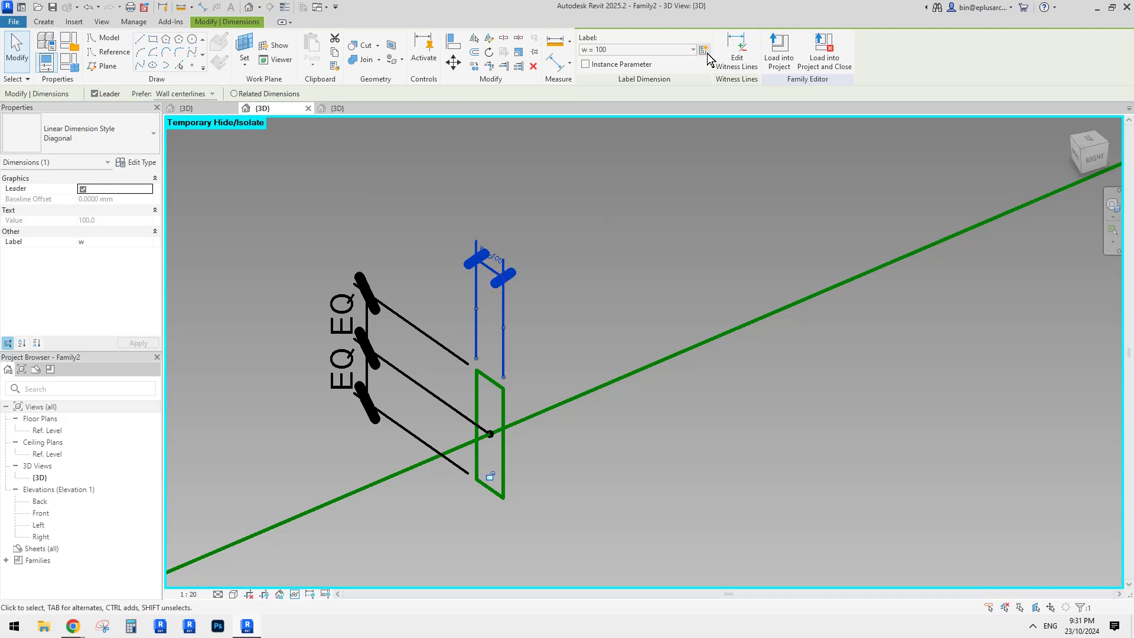
pyautogui.click(737, 52)
pyautogui.click(489, 434)
pyautogui.click(554, 336)
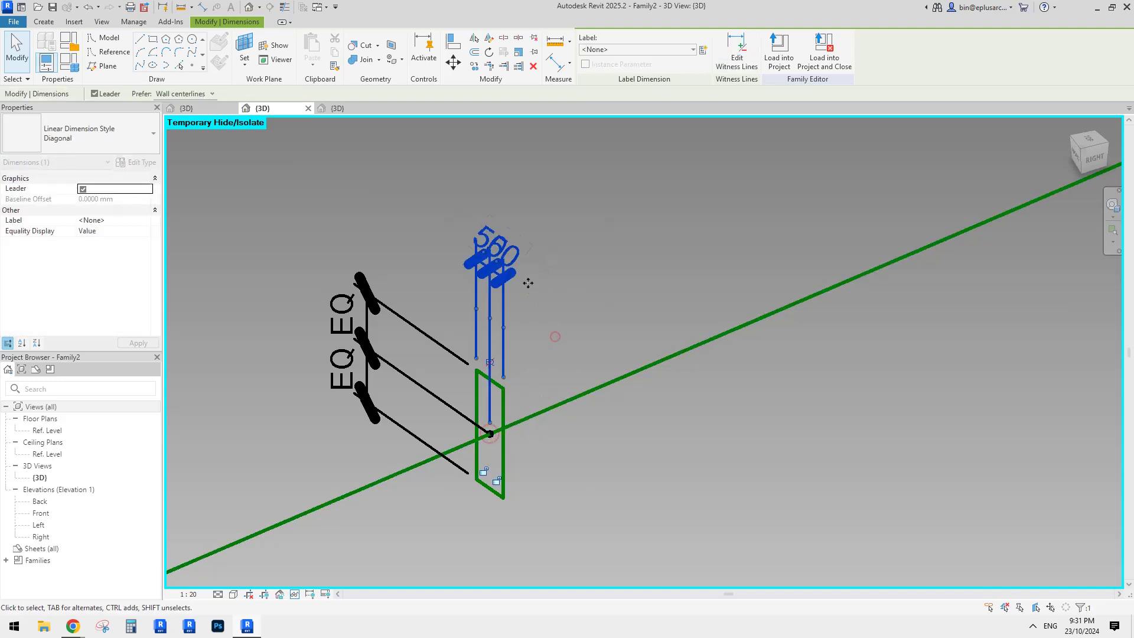
pyautogui.moveTo(503, 349); pyautogui.dragTo(504, 353, button='middle')
pyautogui.click(494, 367)
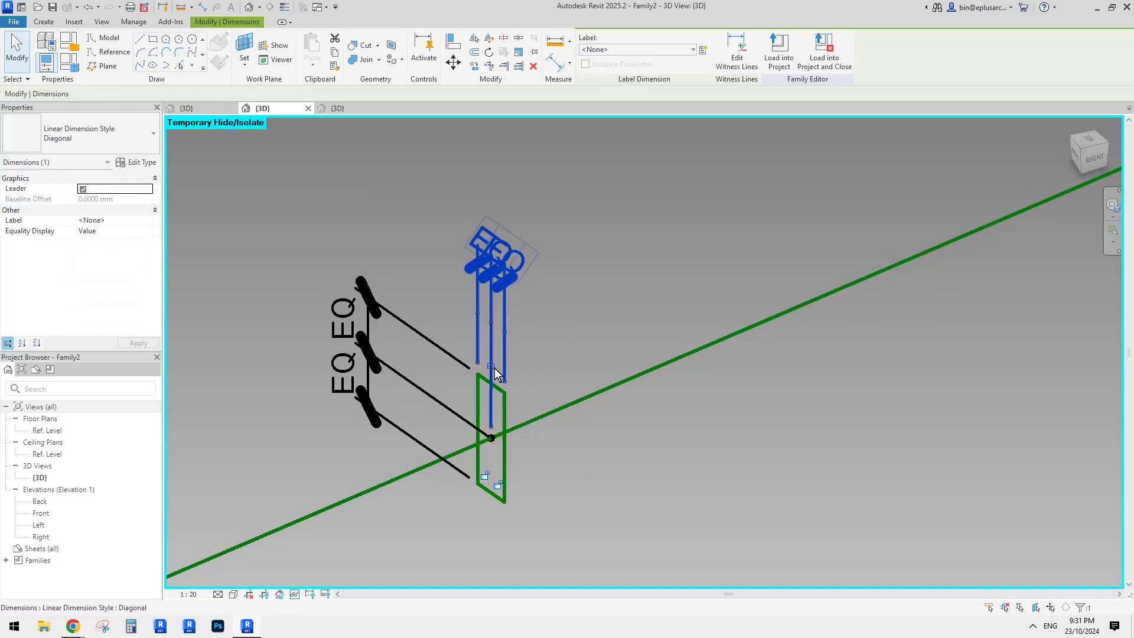
# Move the width equality dimension higher above the profile.
pyautogui.click(586, 251)
pyautogui.moveTo(512, 285); pyautogui.dragTo(523, 193)
pyautogui.scroll(-1, 502, 357)
pyautogui.moveTo(501, 360); pyautogui.dragTo(570, 330, button='middle')
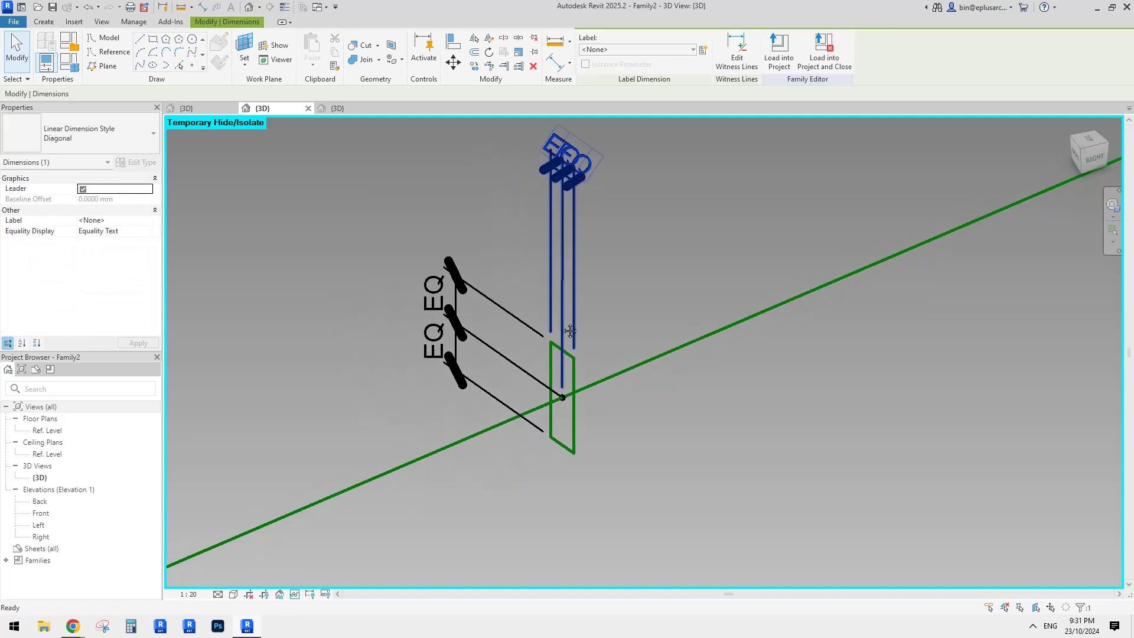
pyautogui.press('Escape')
# Add an overall width dimension between the profile's two vertical reference lines by making the temporary dimension permanent.
pyautogui.scroll(1, 549, 358)
pyautogui.moveTo(591, 370); pyautogui.dragTo(516, 388, button='middle')
pyautogui.press('Tab')
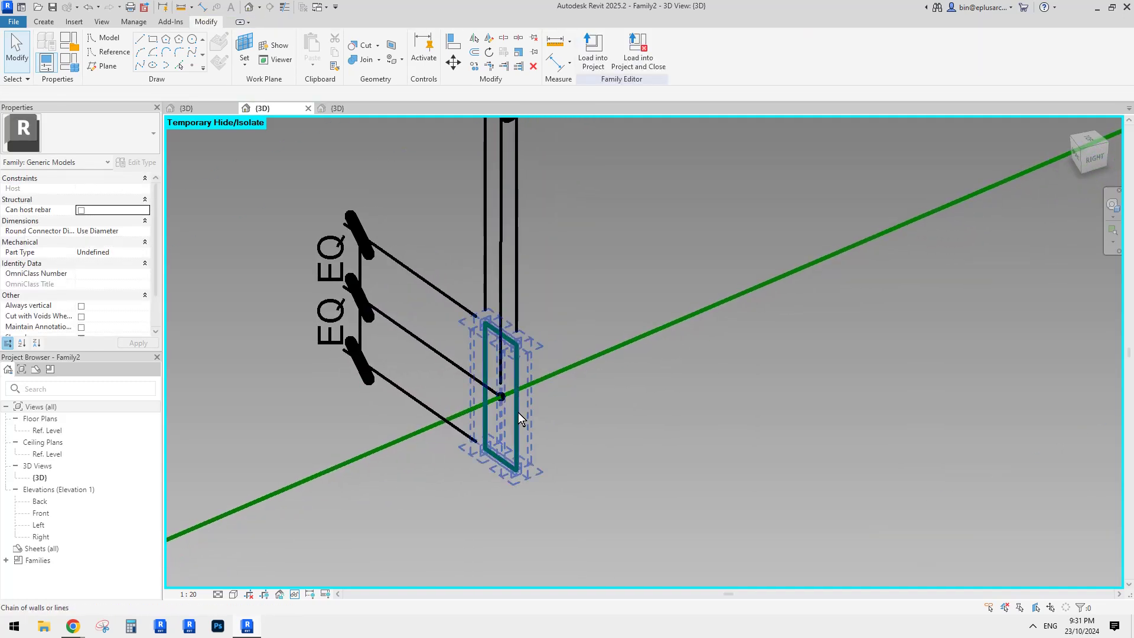
pyautogui.click(519, 414)
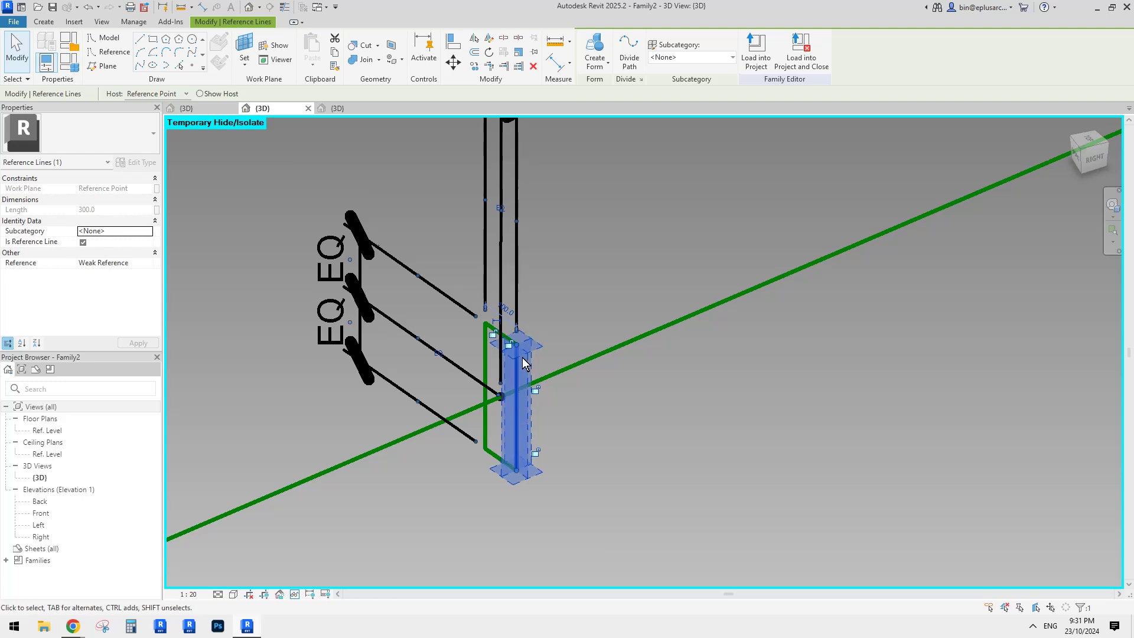
pyautogui.scroll(1, 519, 364)
pyautogui.press('Escape')
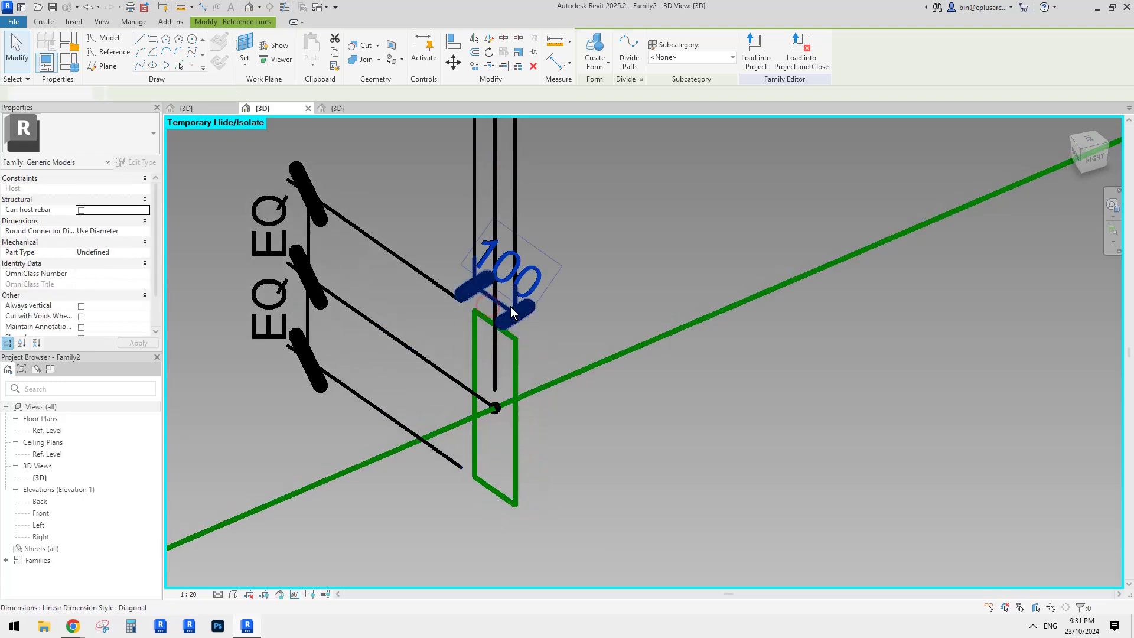
pyautogui.scroll(-2, 509, 308)
pyautogui.moveTo(535, 373); pyautogui.dragTo(550, 350, button='middle')
pyautogui.press('Tab')
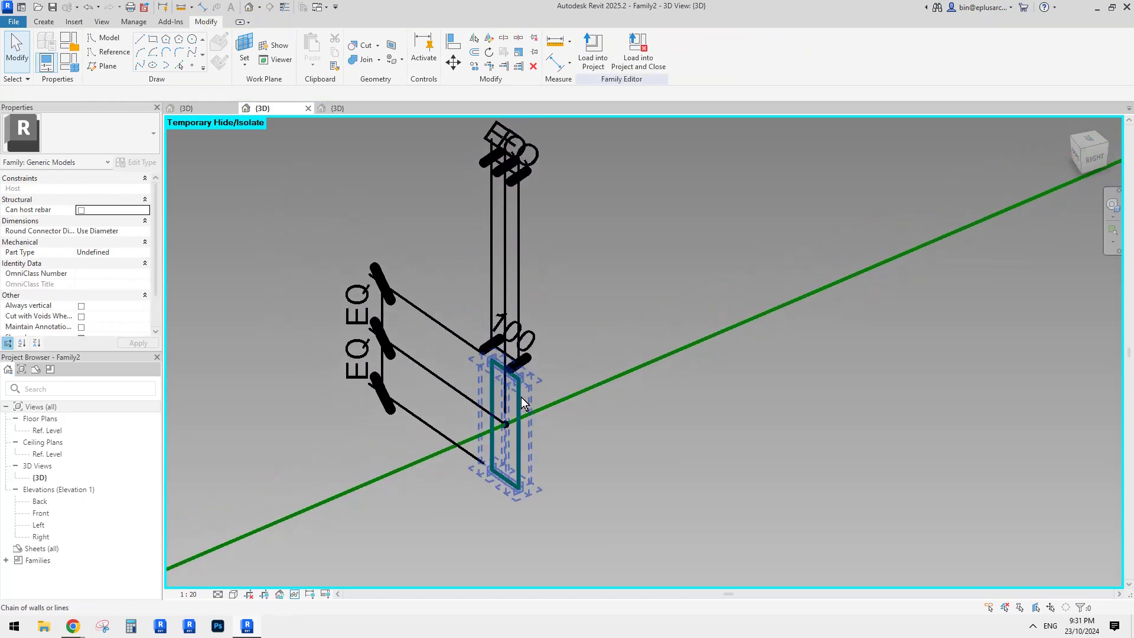
pyautogui.scroll(2, 516, 443)
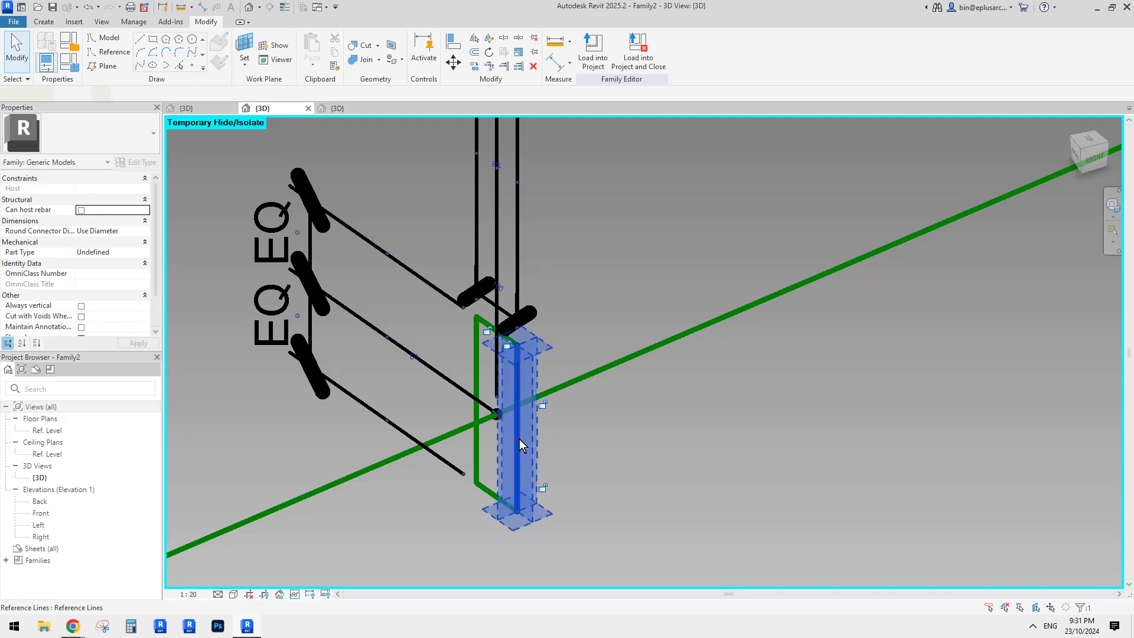
pyautogui.click(519, 438)
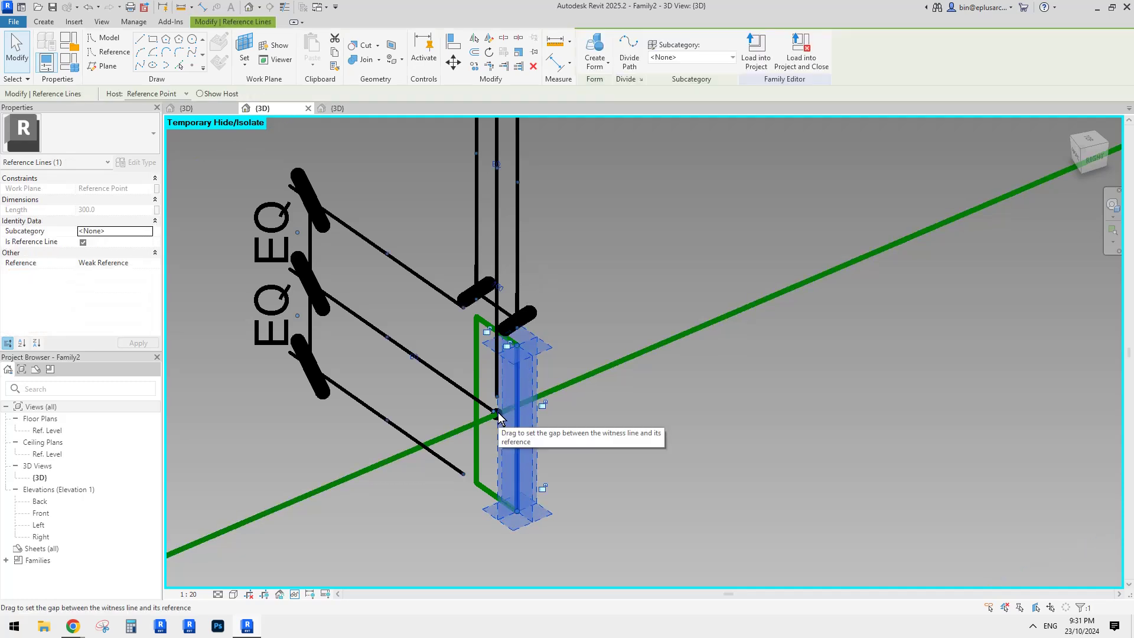
pyautogui.scroll(-2, 502, 405)
pyautogui.press('Escape')
# Move the overall width dimension above the width equality dimension.
pyautogui.click(515, 356)
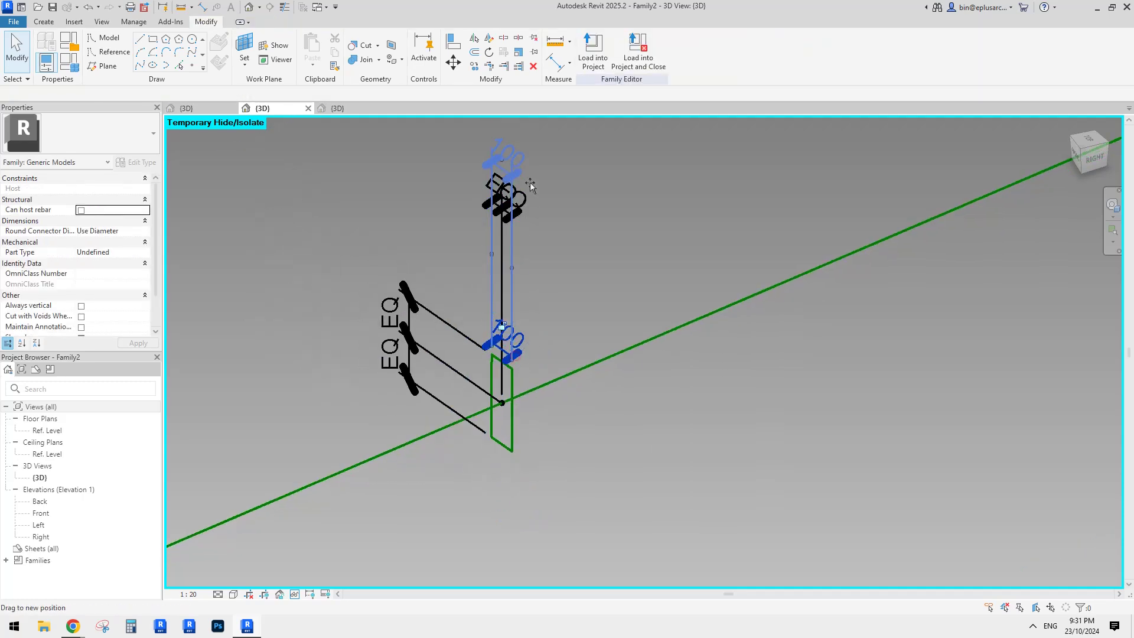
pyautogui.moveTo(498, 289); pyautogui.dragTo(509, 336, button='middle')
pyautogui.press('Escape')
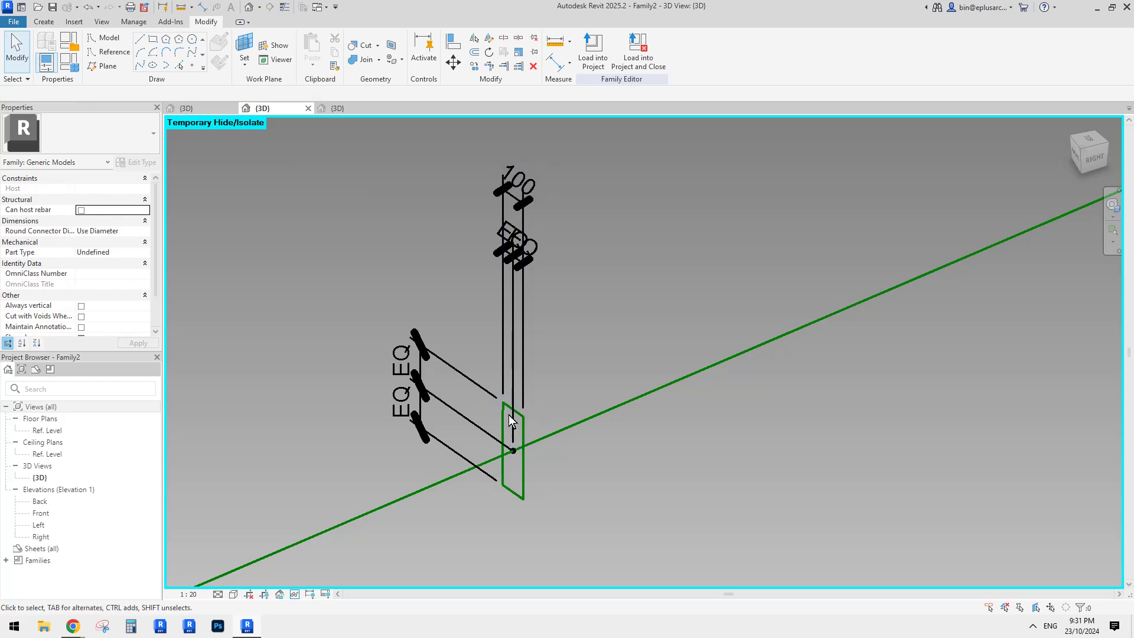
# Add an overall height dimension between the profile's upper and lower reference lines and place it outside the height equality dimension.
pyautogui.moveTo(502, 397); pyautogui.dragTo(502, 384, button='middle')
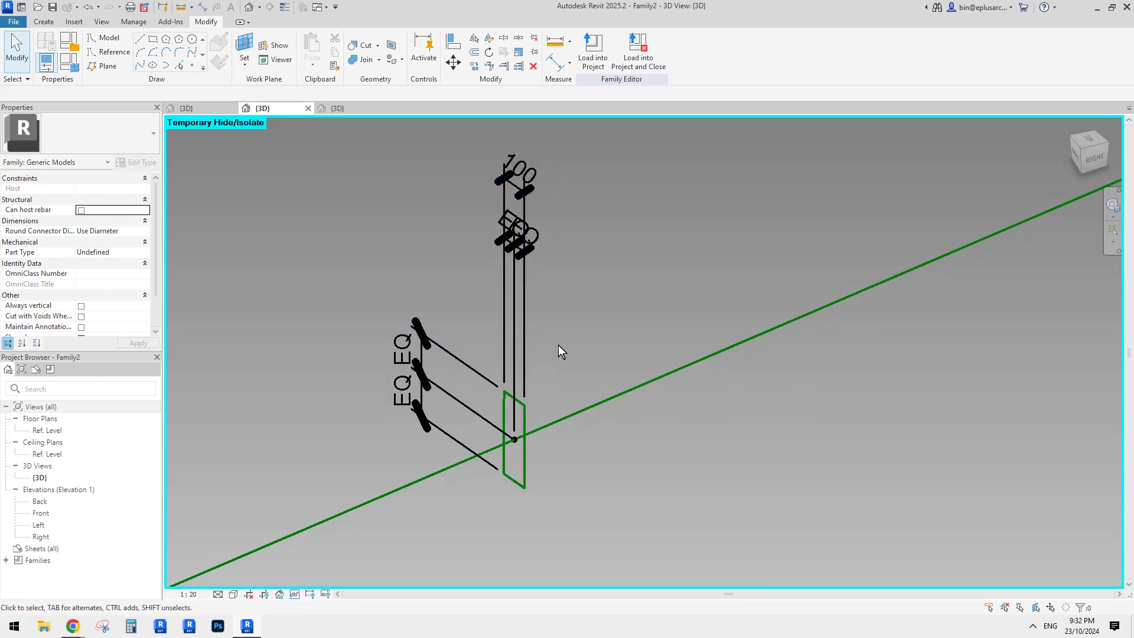
pyautogui.scroll(2, 531, 389)
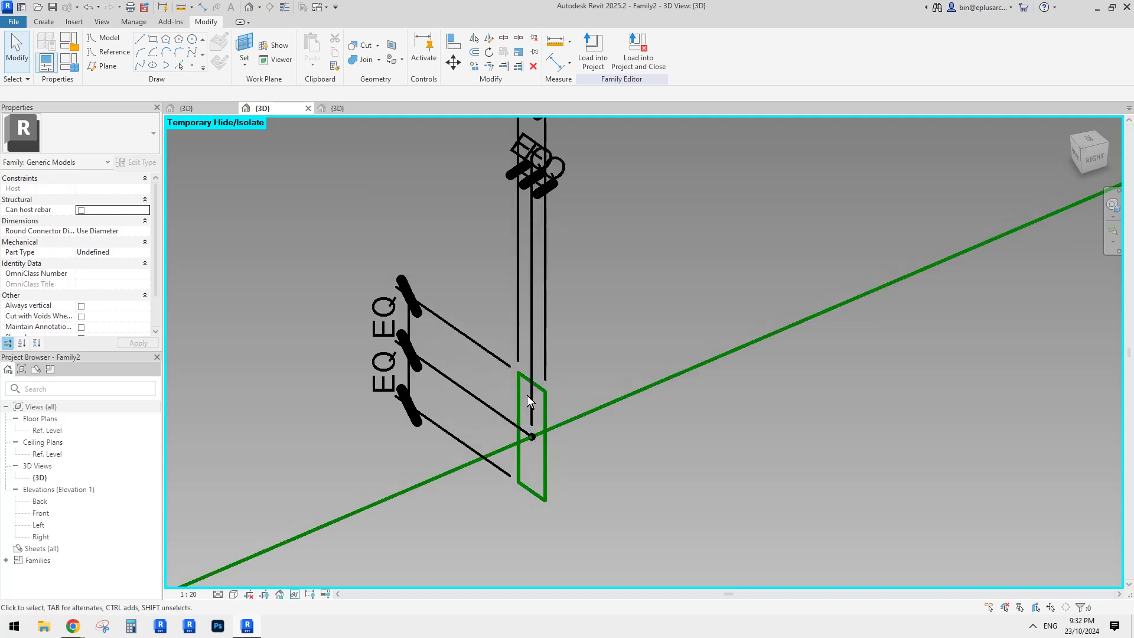
pyautogui.click(534, 377)
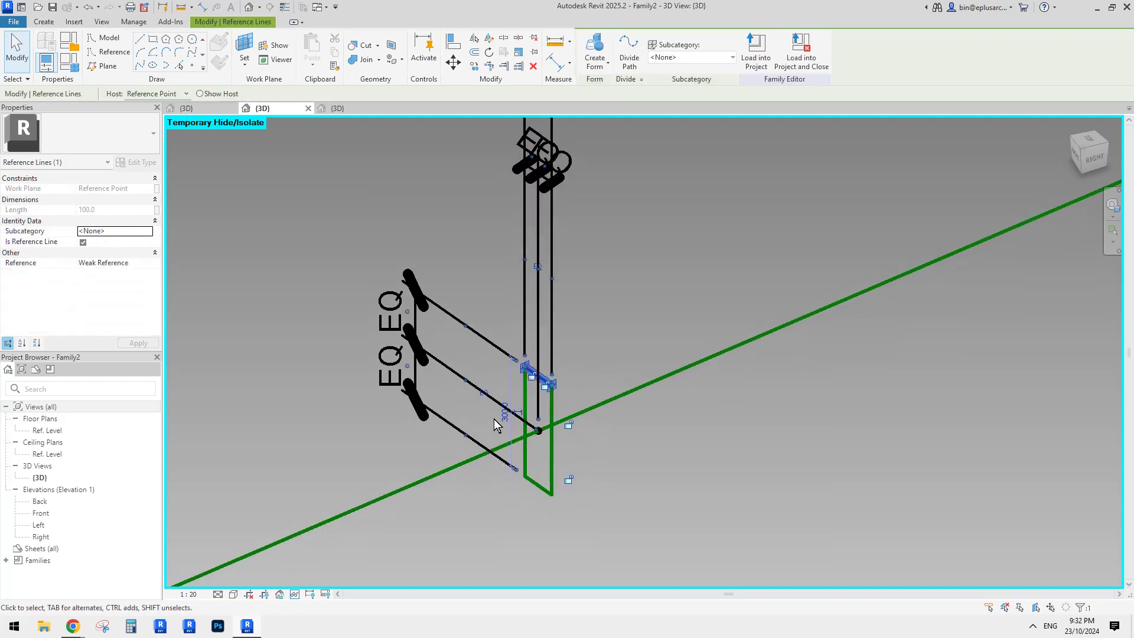
pyautogui.click(519, 411)
pyautogui.moveTo(513, 387); pyautogui.dragTo(347, 295)
pyautogui.scroll(-1, 349, 297)
# Label the profile's overall height dimension with the parameter h.
pyautogui.click(643, 47)
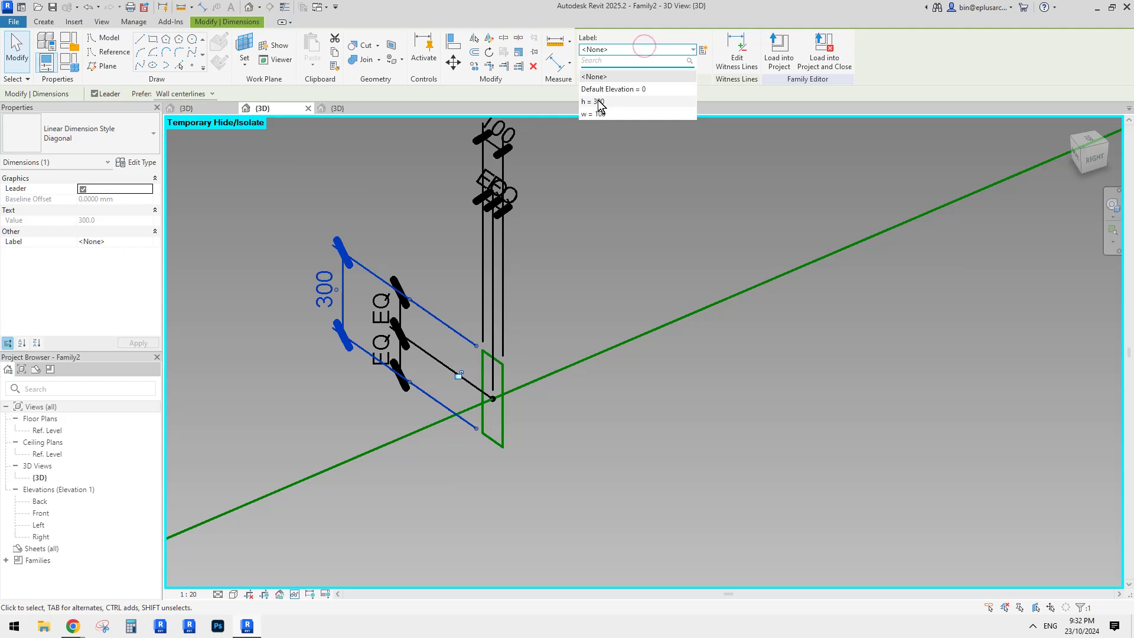
pyautogui.click(598, 101)
pyautogui.click(565, 231)
pyautogui.scroll(-1, 554, 234)
pyautogui.moveTo(554, 235); pyautogui.dragTo(561, 314, button='middle')
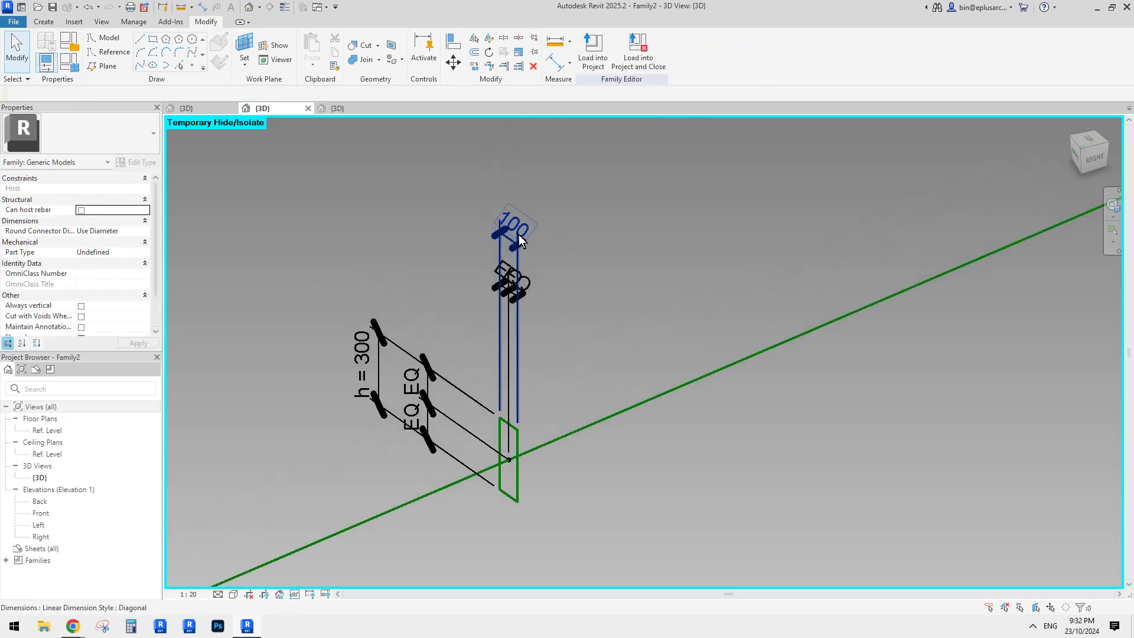
# Label the profile's overall width dimension with the parameter w.
pyautogui.click(515, 235)
pyautogui.click(657, 47)
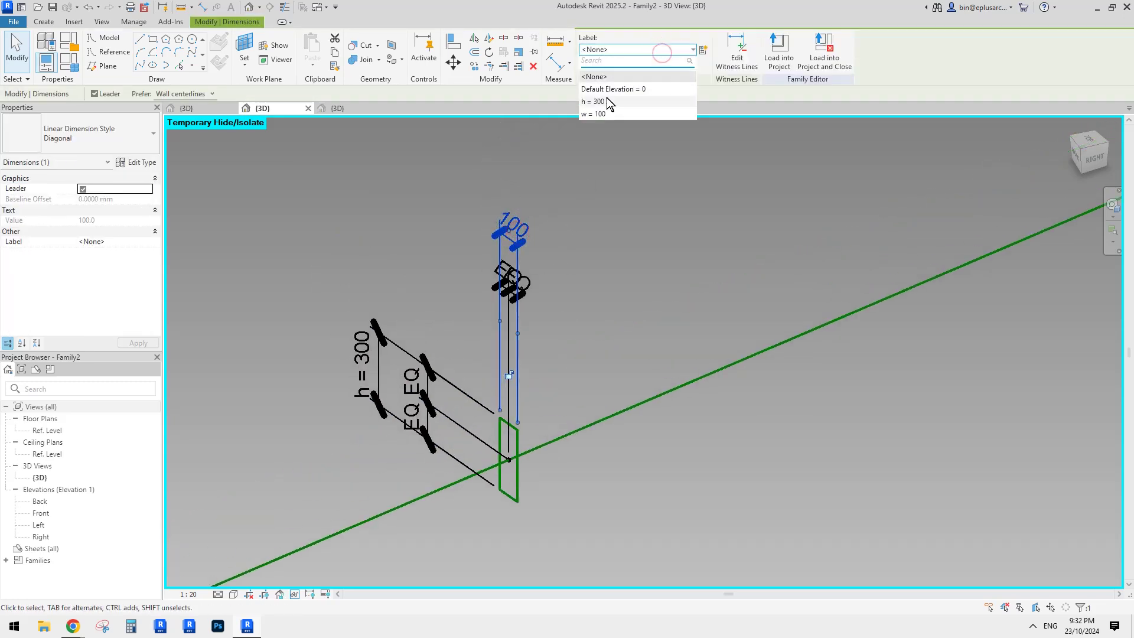
pyautogui.click(596, 113)
pyautogui.click(645, 216)
pyautogui.moveTo(646, 271); pyautogui.dragTo(750, 254, button='middle')
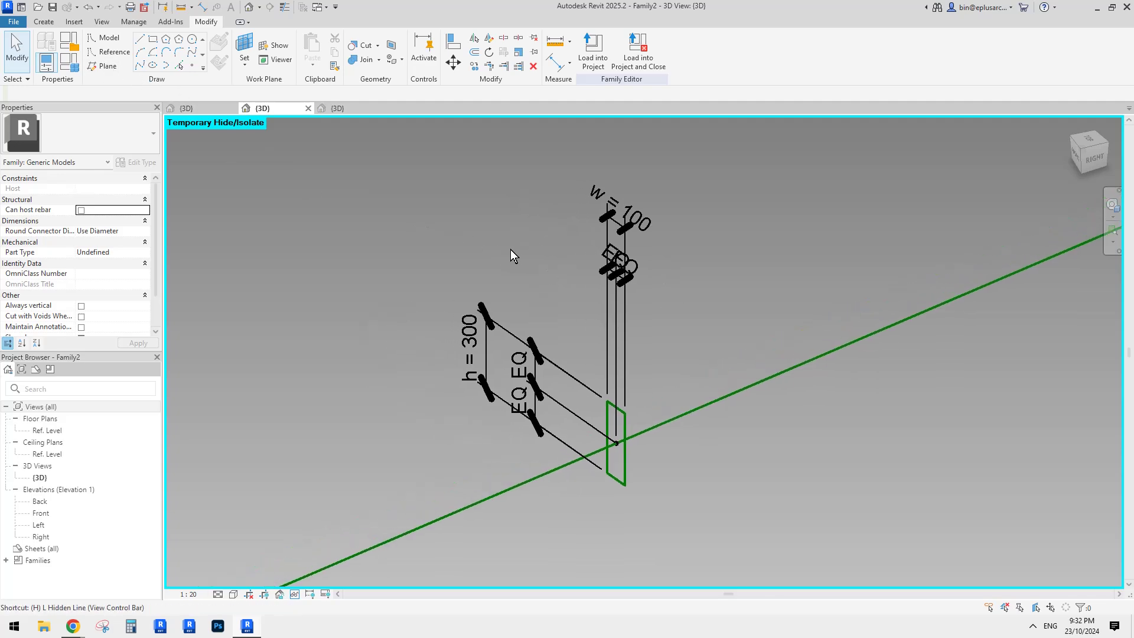
# Reset the temporary hide/isolate to restore the hidden solid form around the profile.
pyautogui.press('h')
pyautogui.press('r')
pyautogui.scroll(-1, 763, 322)
pyautogui.click(815, 344)
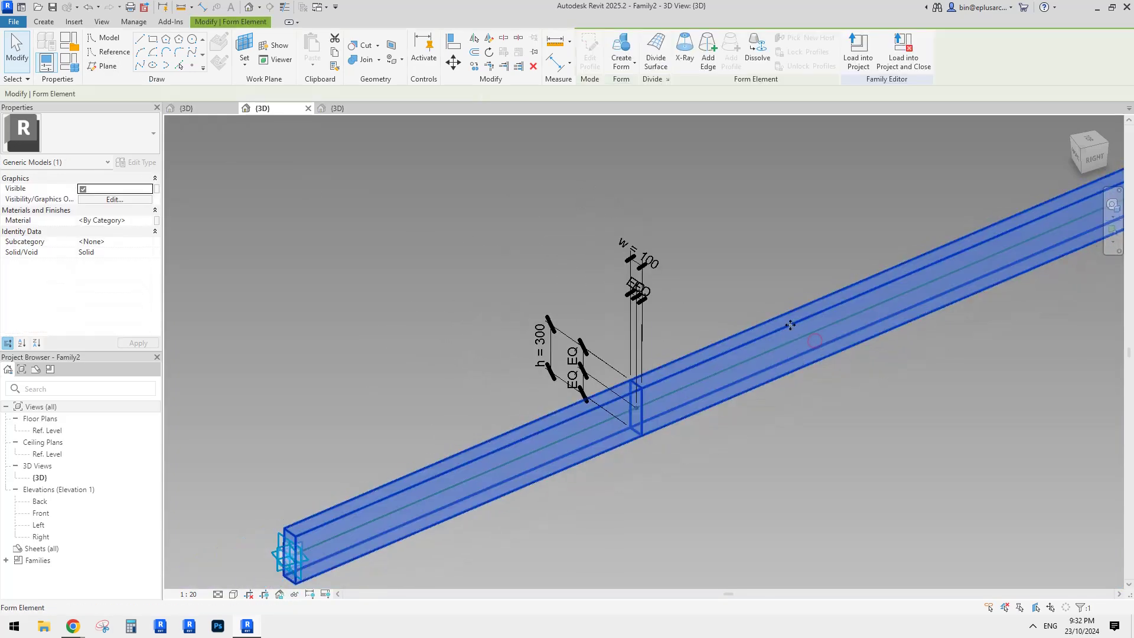
pyautogui.moveTo(789, 324); pyautogui.dragTo(859, 349, button='middle')
pyautogui.click(331, 208)
# Set the family parameter w to 150 and apply it to the component.
pyautogui.click(70, 62)
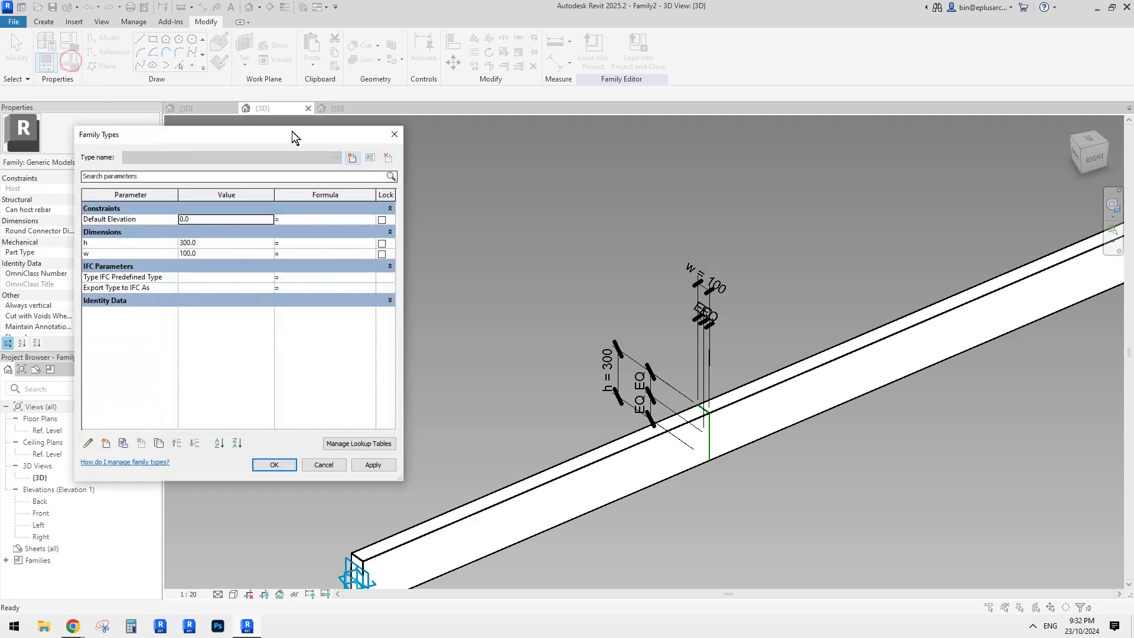
pyautogui.moveTo(292, 131); pyautogui.dragTo(398, 132)
pyautogui.click(328, 253)
pyautogui.write('150')
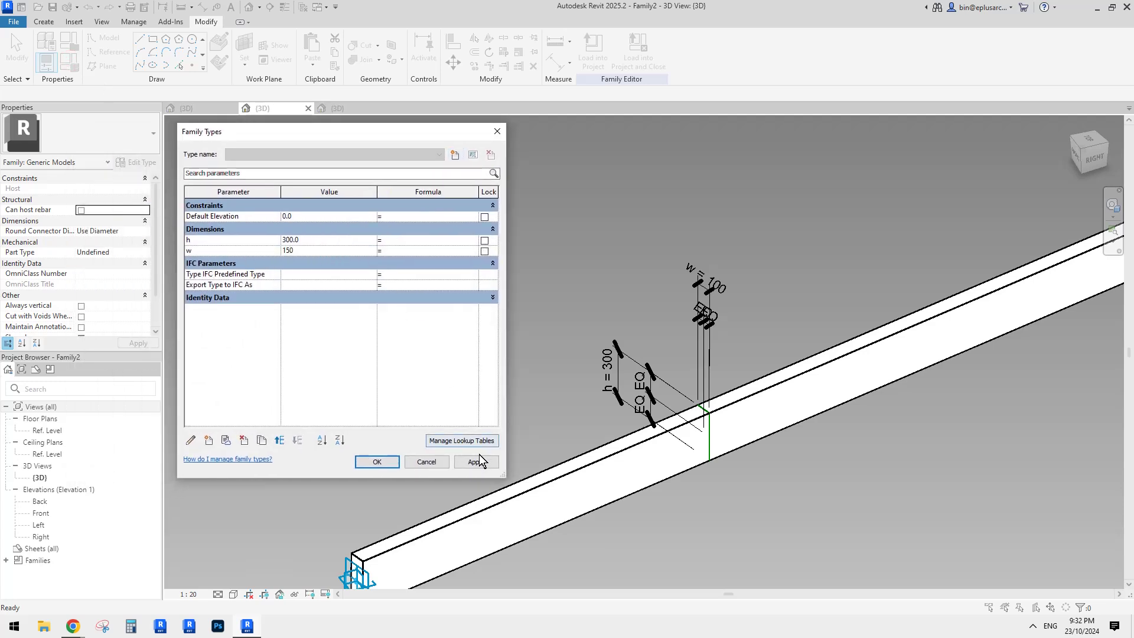
pyautogui.click(478, 461)
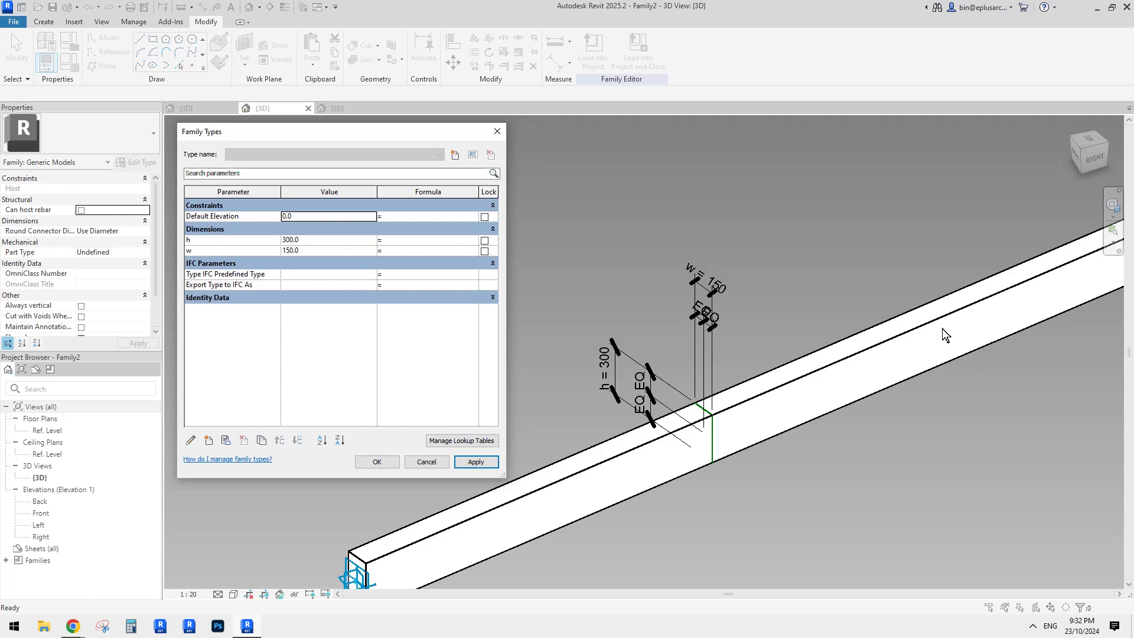
# Set the family parameter h to 150, apply it and close the family types settings.
pyautogui.click(325, 239)
pyautogui.write('400')
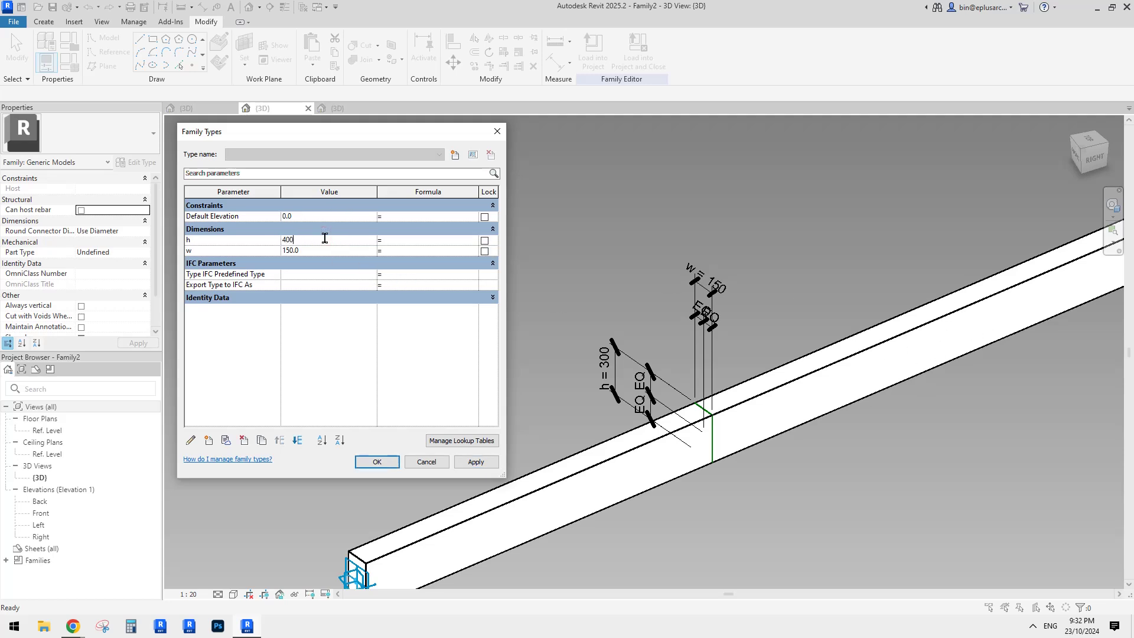
pyautogui.click(257, 230)
pyautogui.click(306, 229)
pyautogui.click(476, 461)
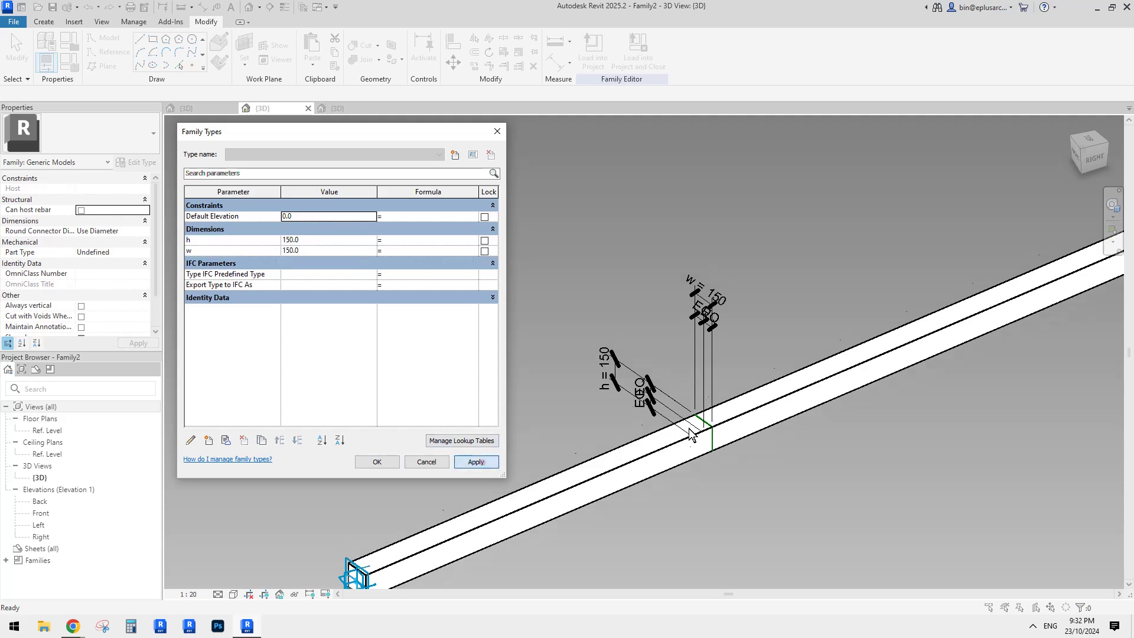
pyautogui.click(381, 460)
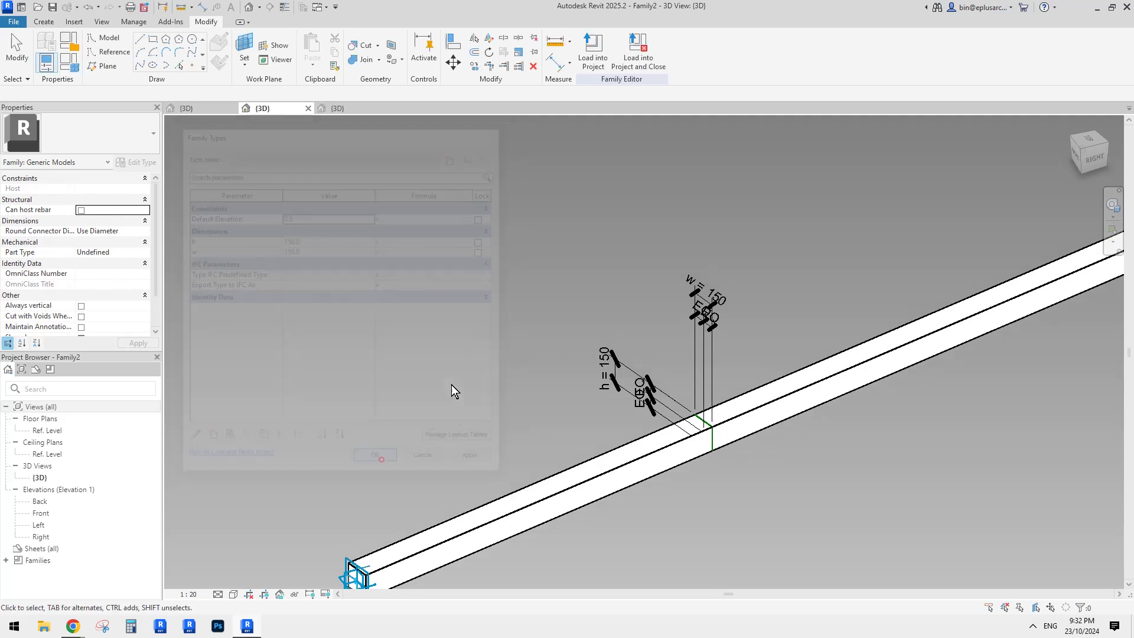
# Load the edited component family into Family3, overwriting the existing version.
pyautogui.scroll(-2, 451, 384)
pyautogui.moveTo(577, 312); pyautogui.dragTo(511, 317, button='middle')
pyautogui.moveTo(575, 195); pyautogui.dragTo(576, 207, button='middle')
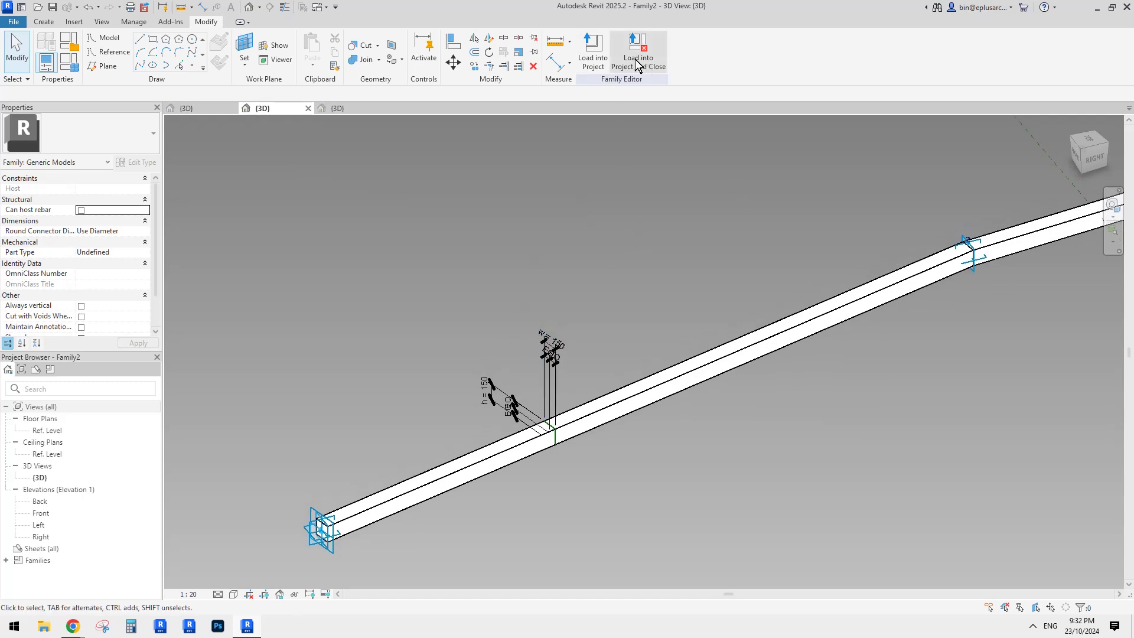
pyautogui.click(595, 56)
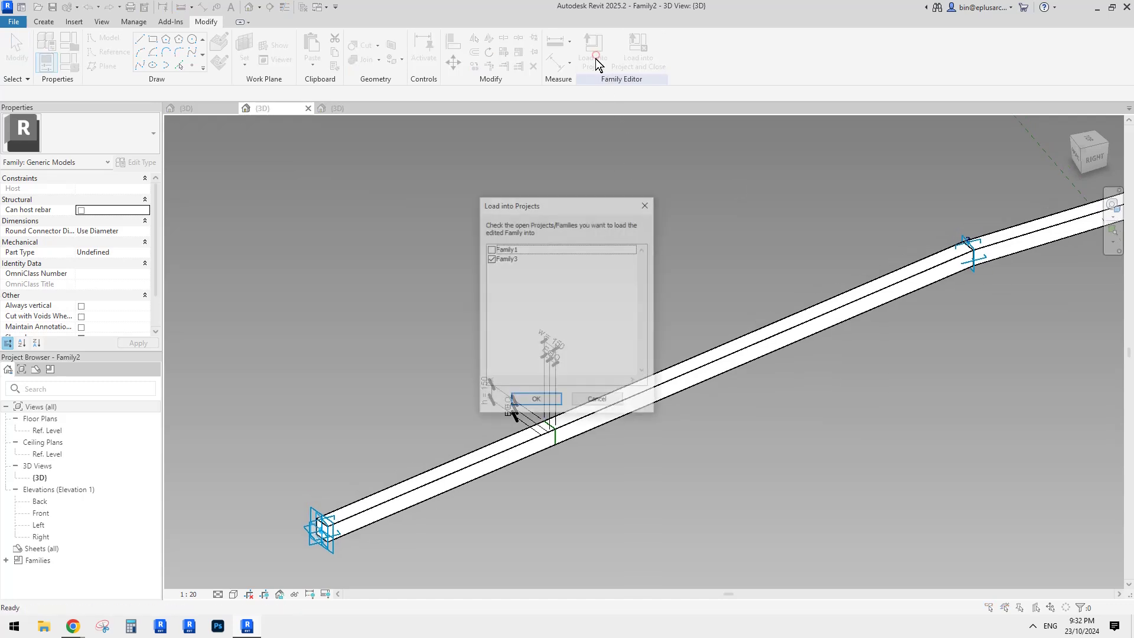
pyautogui.click(514, 260)
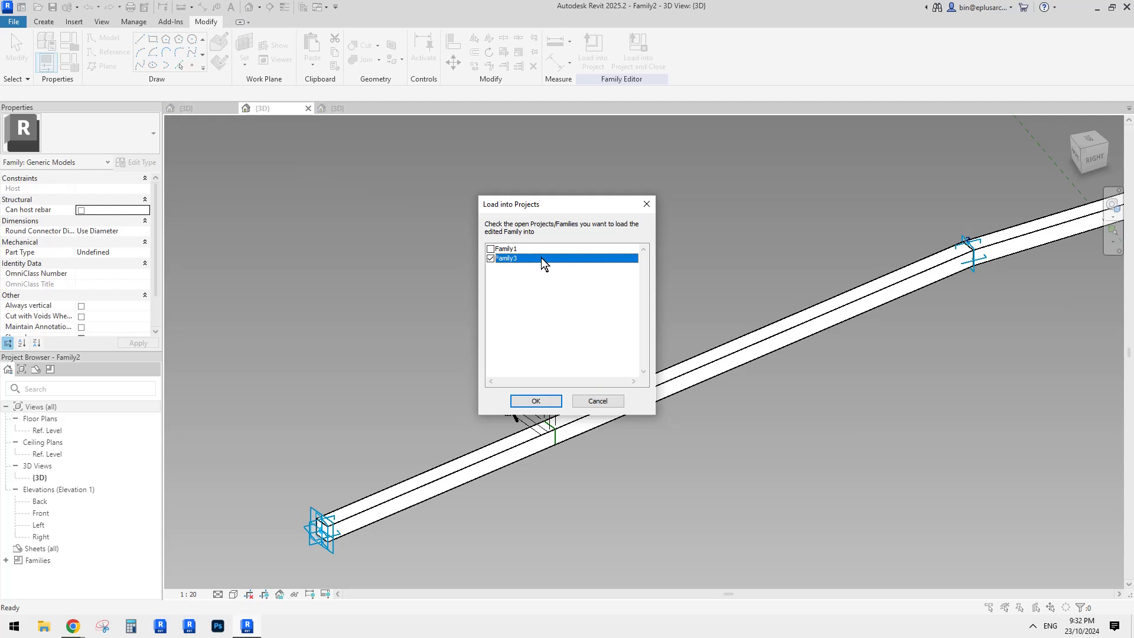
pyautogui.moveTo(536, 202); pyautogui.dragTo(644, 207)
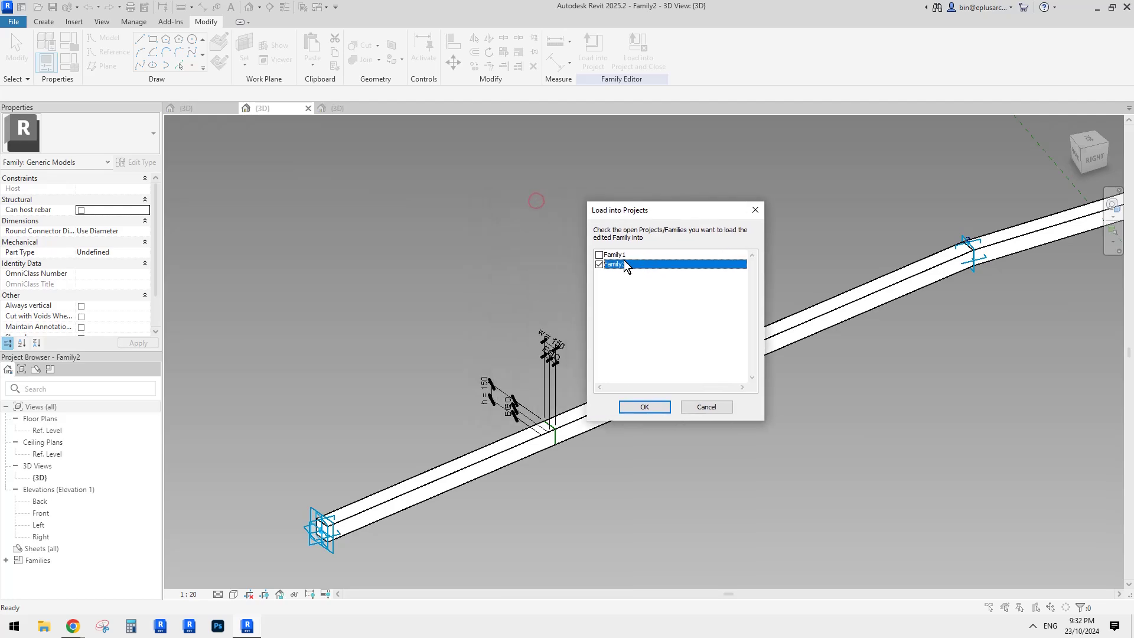
pyautogui.click(644, 407)
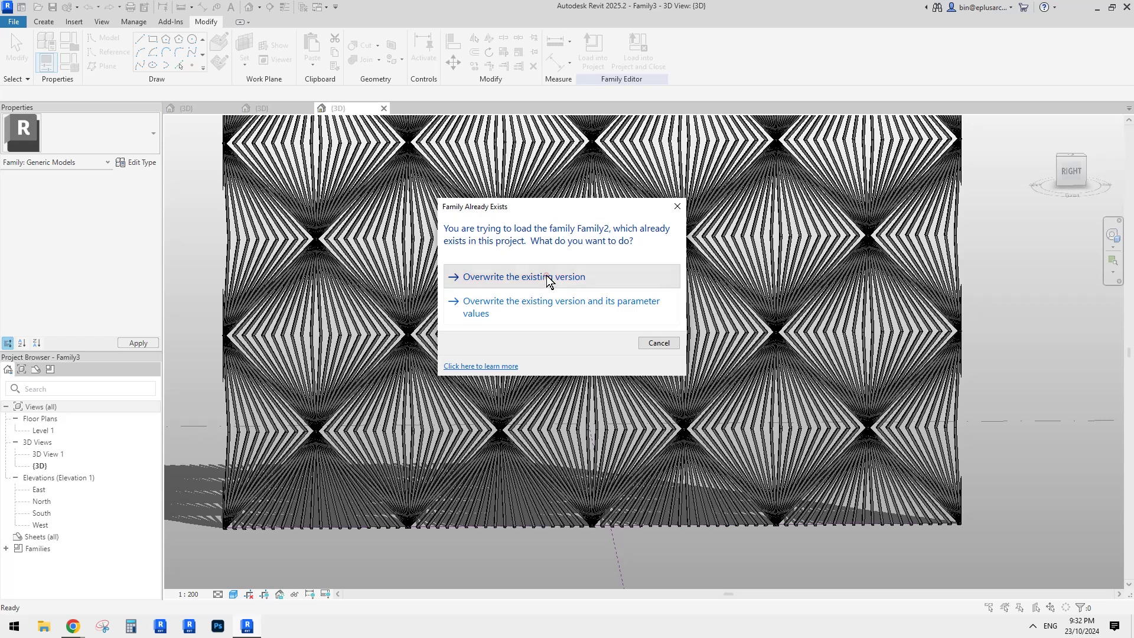
pyautogui.click(546, 277)
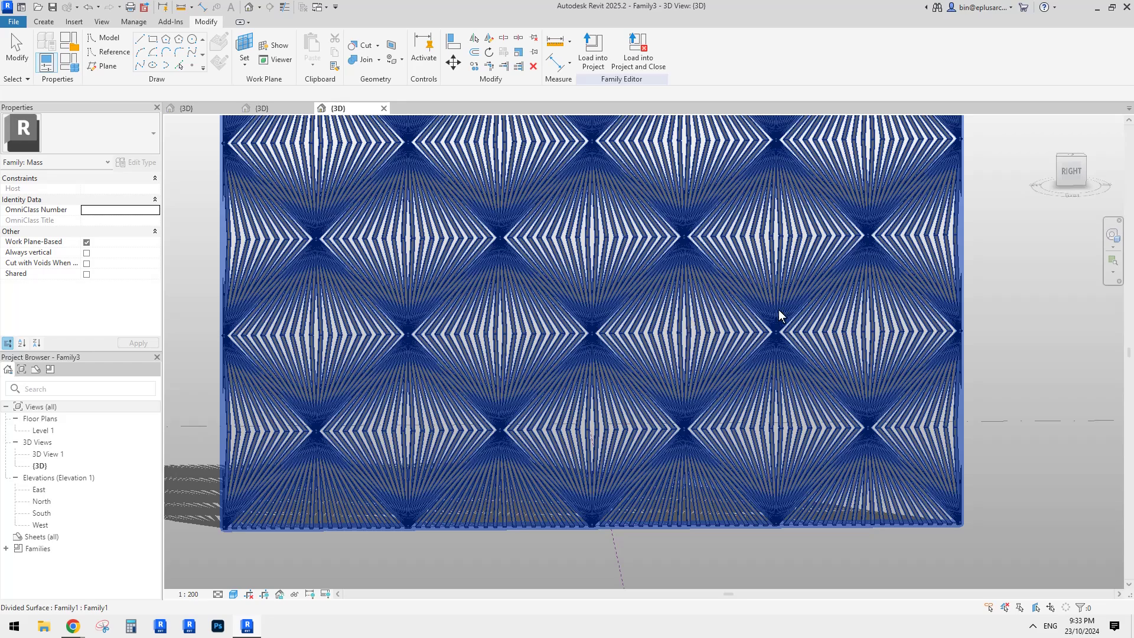
# Examine how the updated component repeats across the facade's diamond panels.
pyautogui.keyDown('shift'); pyautogui.moveTo(778, 309); pyautogui.dragTo(409, 387, button='middle'); pyautogui.keyUp('shift')
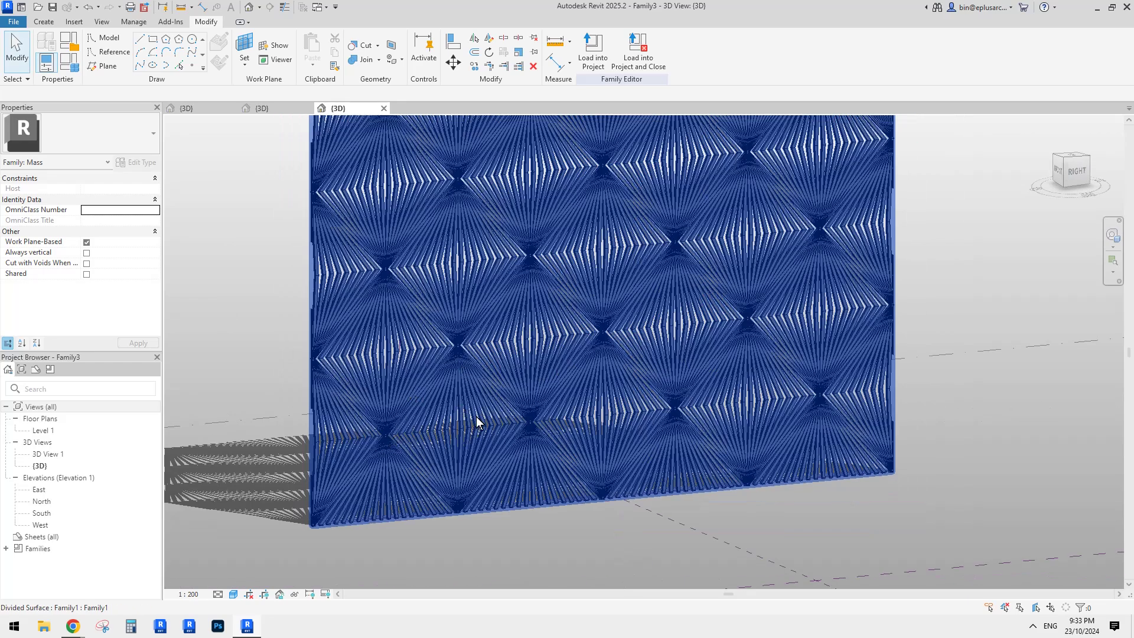
pyautogui.moveTo(476, 416); pyautogui.dragTo(477, 419, button='middle')
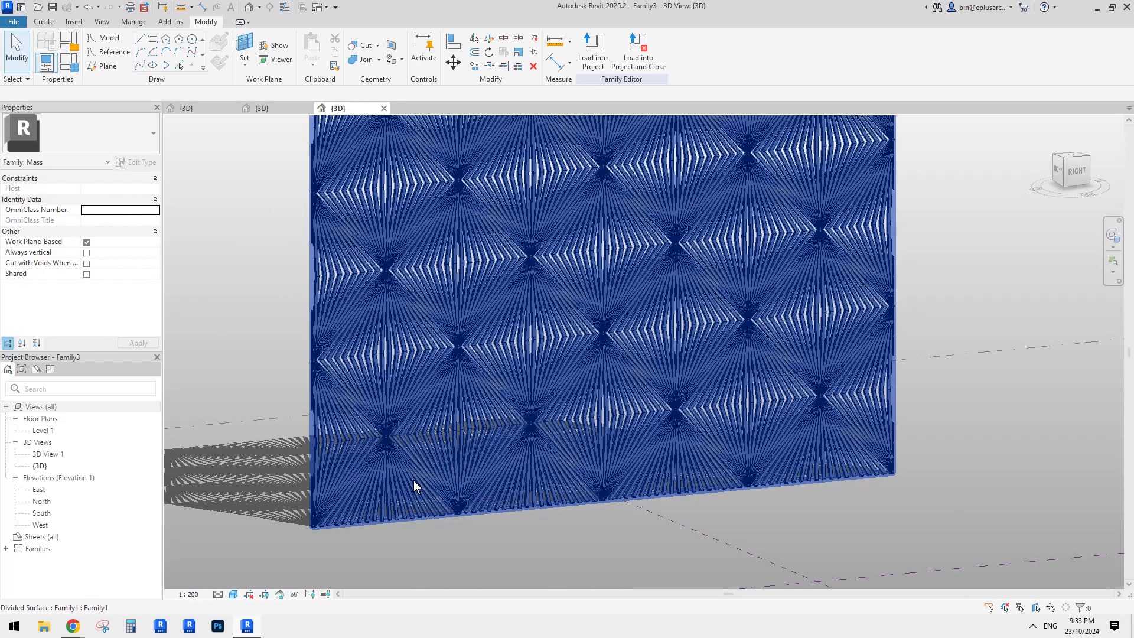
pyautogui.press('Tab')
pyautogui.click(475, 446)
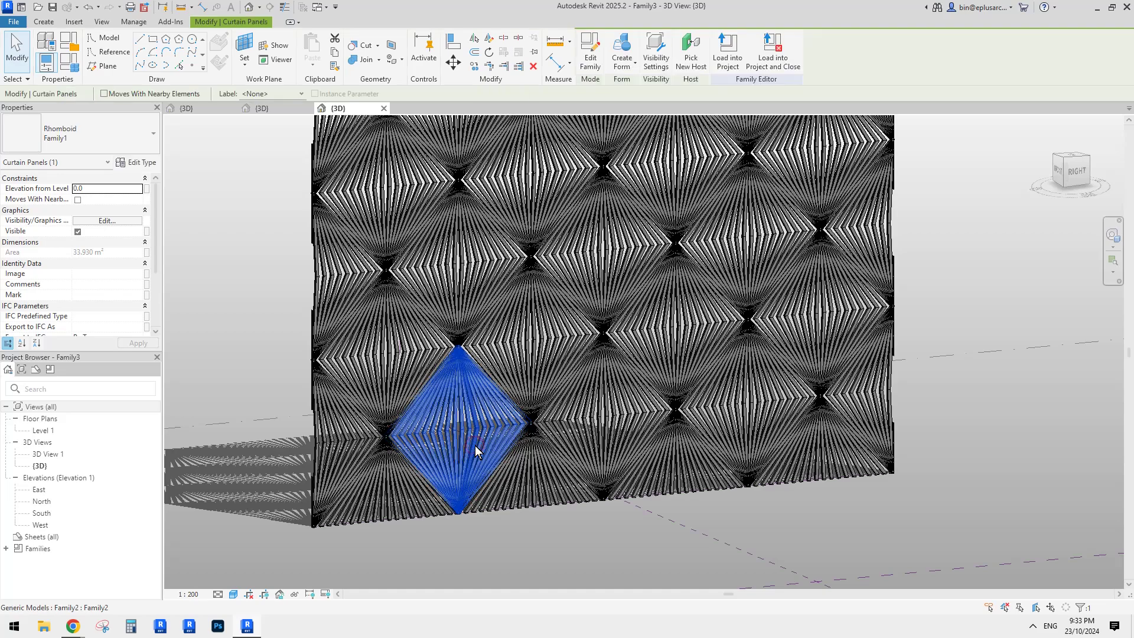
pyautogui.scroll(1, 474, 445)
pyautogui.click(681, 492)
pyautogui.scroll(-1, 682, 491)
pyautogui.keyDown('shift'); pyautogui.moveTo(682, 492); pyautogui.dragTo(687, 518, button='middle'); pyautogui.keyUp('shift')
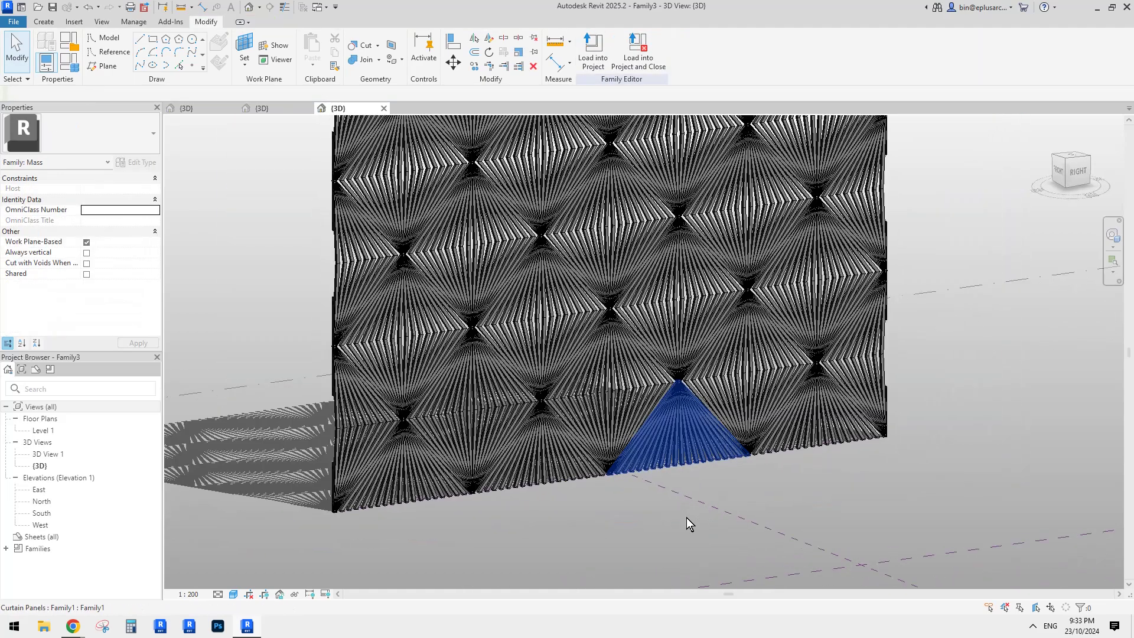
pyautogui.moveTo(685, 337); pyautogui.dragTo(686, 345, button='middle')
pyautogui.press('Escape')
# Set the type parameters h and w of the nested Family2 strip in a diamond panel to 100.
pyautogui.press('Tab')
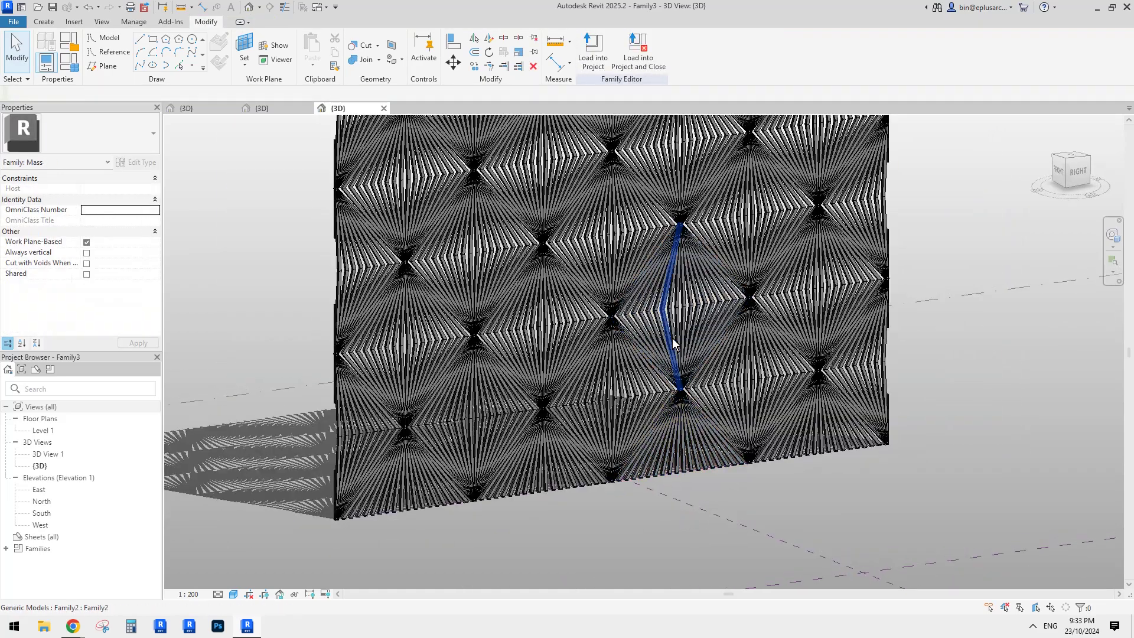
pyautogui.click(673, 345)
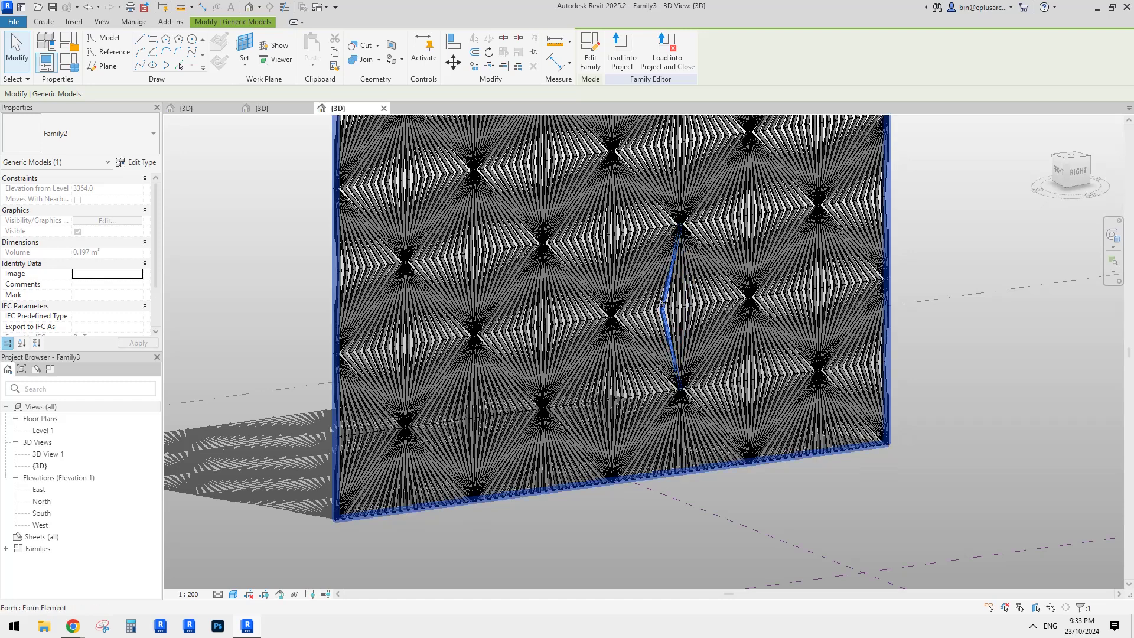
pyautogui.click(121, 162)
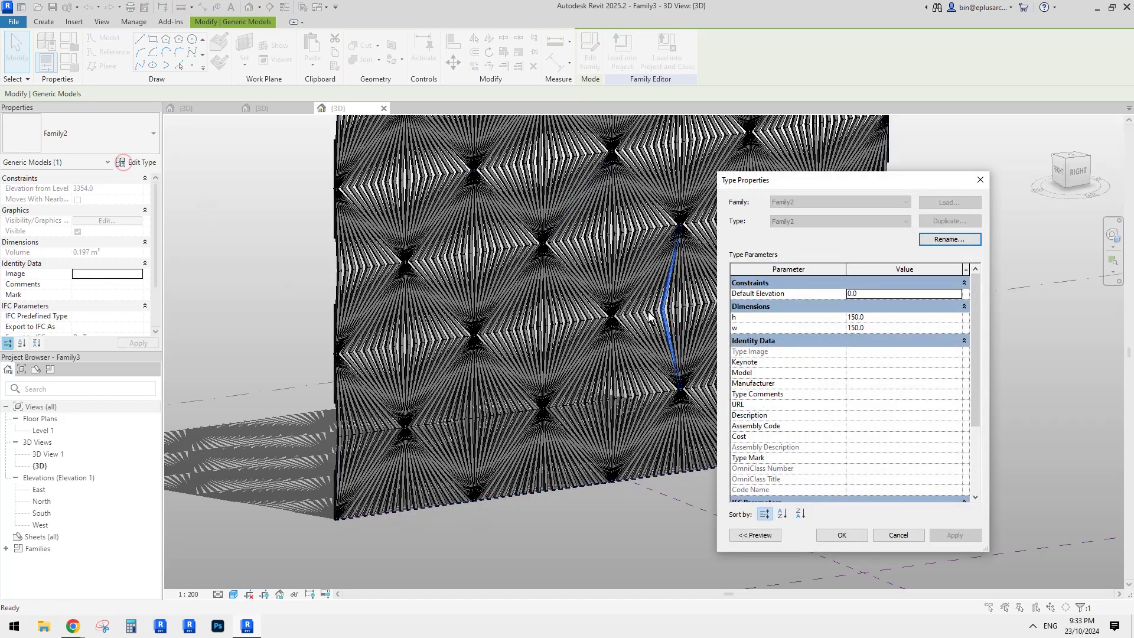
pyautogui.moveTo(849, 183); pyautogui.dragTo(913, 200)
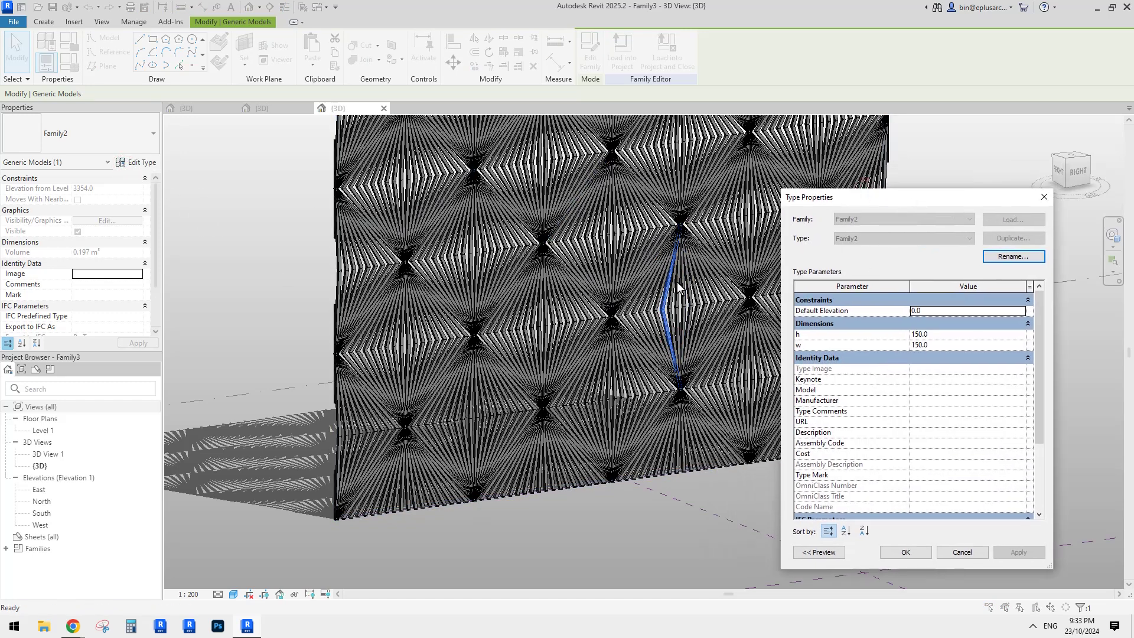
pyautogui.click(940, 334)
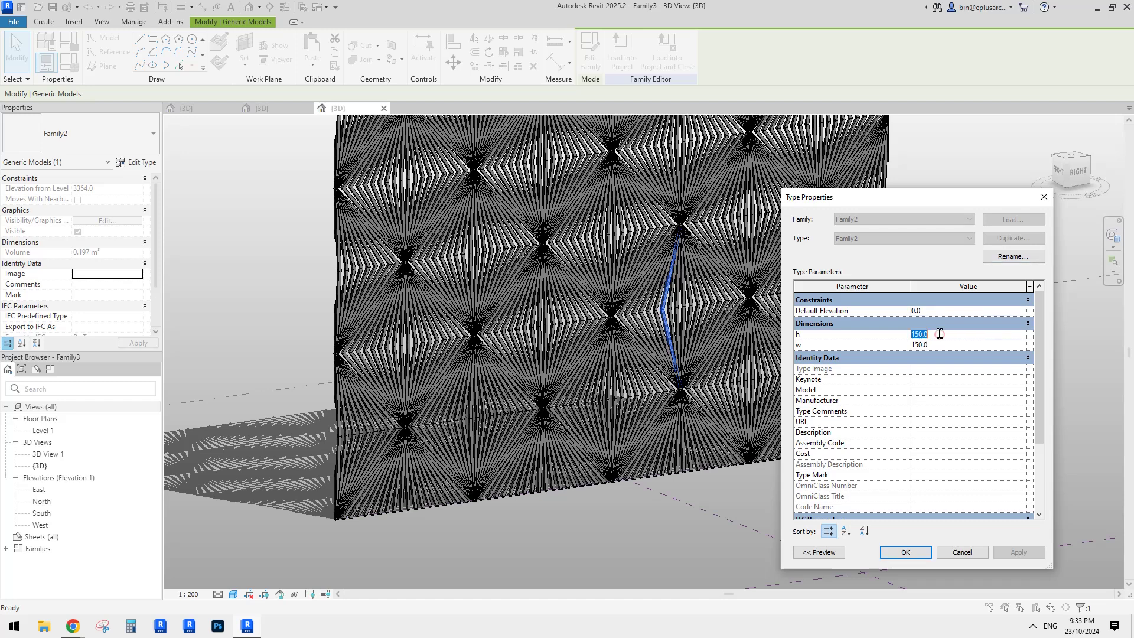
pyautogui.write('100')
pyautogui.click(934, 345)
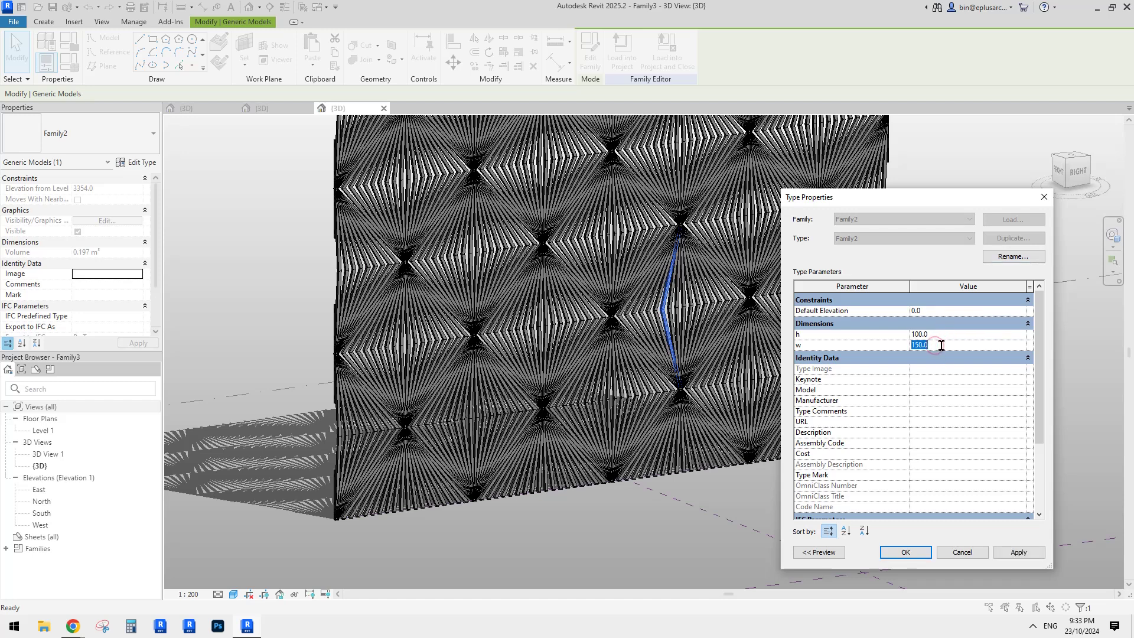
pyautogui.write('1')
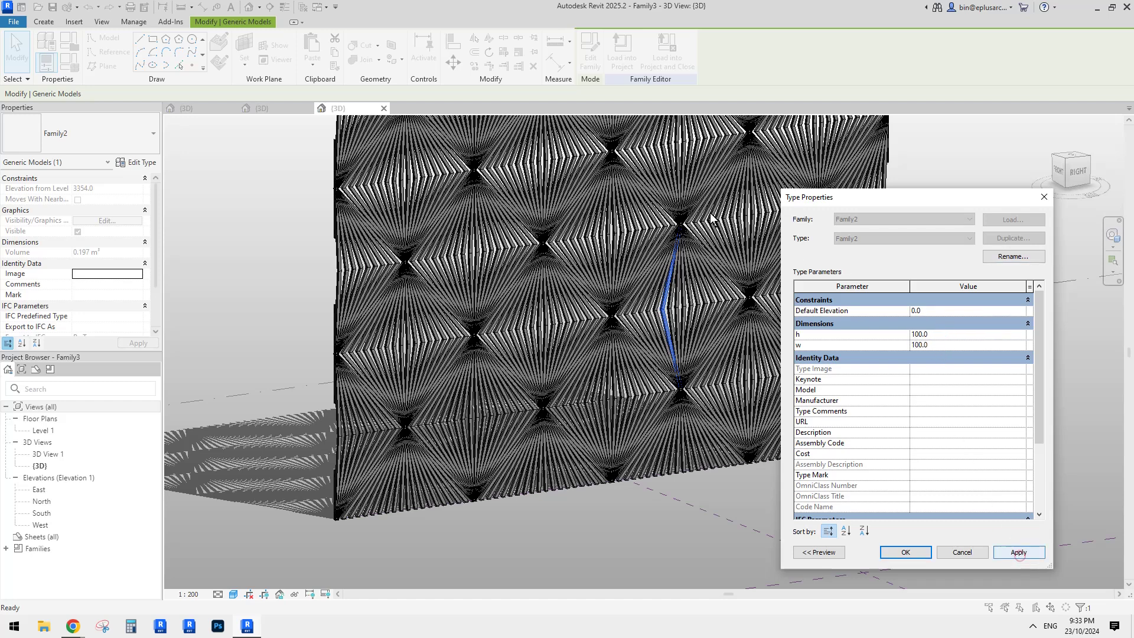
pyautogui.click(1019, 554)
pyautogui.click(909, 552)
pyautogui.click(911, 551)
# Examine the whole facade from several angles with the slimmer strips.
pyautogui.keyDown('shift'); pyautogui.moveTo(743, 380); pyautogui.dragTo(793, 327, button='middle'); pyautogui.keyUp('shift')
pyautogui.keyDown('shift'); pyautogui.moveTo(914, 321); pyautogui.dragTo(555, 412, button='middle'); pyautogui.keyUp('shift')
pyautogui.scroll(2, 877, 342)
pyautogui.scroll(-2, 819, 338)
pyautogui.scroll(-1, 825, 366)
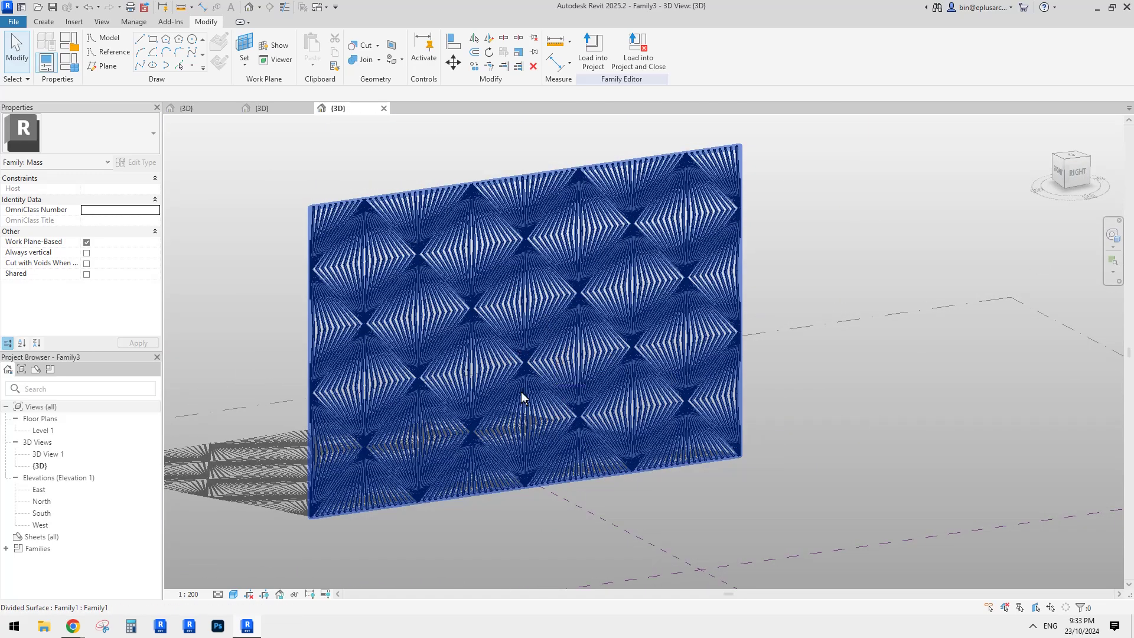
pyautogui.keyDown('shift'); pyautogui.moveTo(520, 392); pyautogui.dragTo(560, 317, button='middle'); pyautogui.keyUp('shift')
pyautogui.keyDown('shift'); pyautogui.moveTo(466, 406); pyautogui.dragTo(543, 416, button='middle'); pyautogui.keyUp('shift')
pyautogui.keyDown('shift'); pyautogui.moveTo(424, 398); pyautogui.dragTo(442, 419, button='middle'); pyautogui.keyUp('shift')
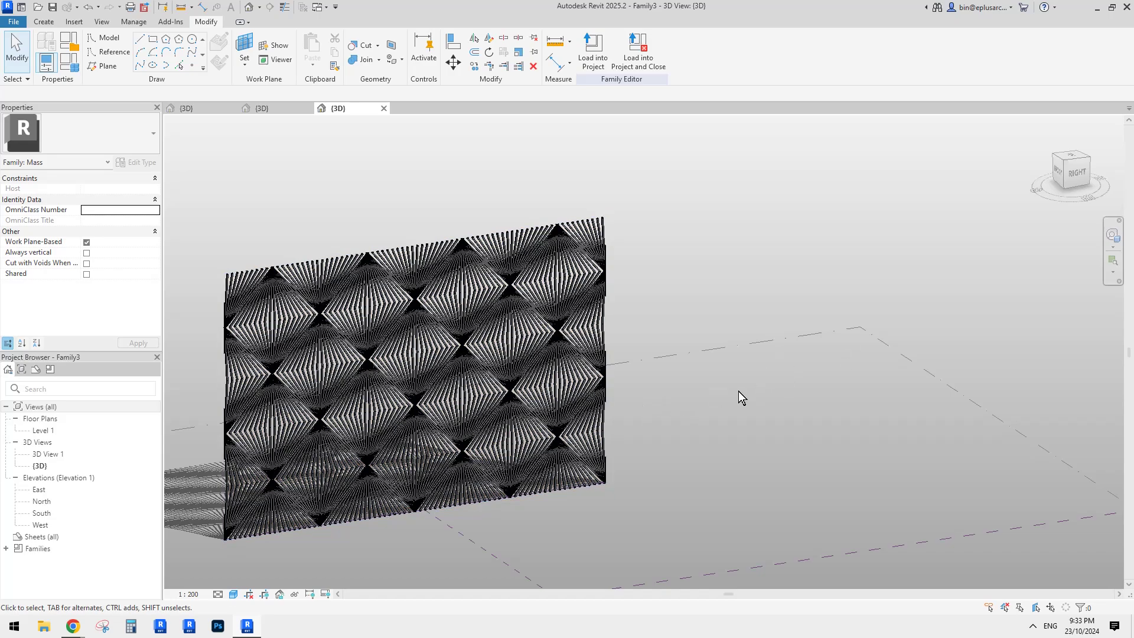
pyautogui.moveTo(738, 391); pyautogui.dragTo(673, 383, button='middle')
pyautogui.click(43, 22)
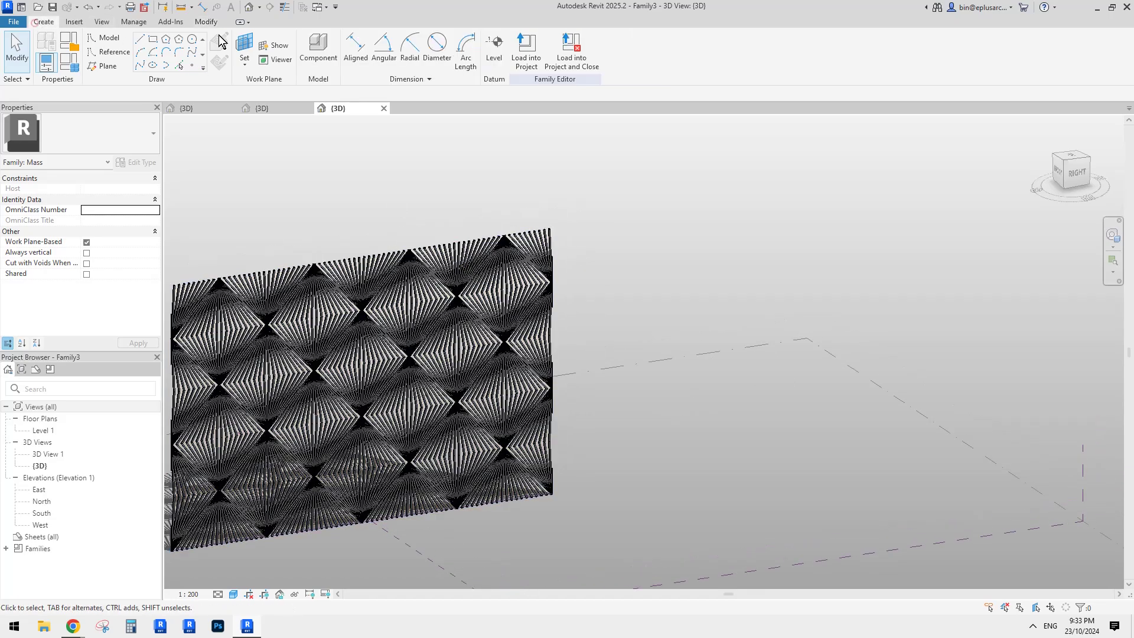
pyautogui.keyDown('shift'); pyautogui.moveTo(731, 322); pyautogui.dragTo(275, 152, button='middle'); pyautogui.keyUp('shift')
pyautogui.click(107, 52)
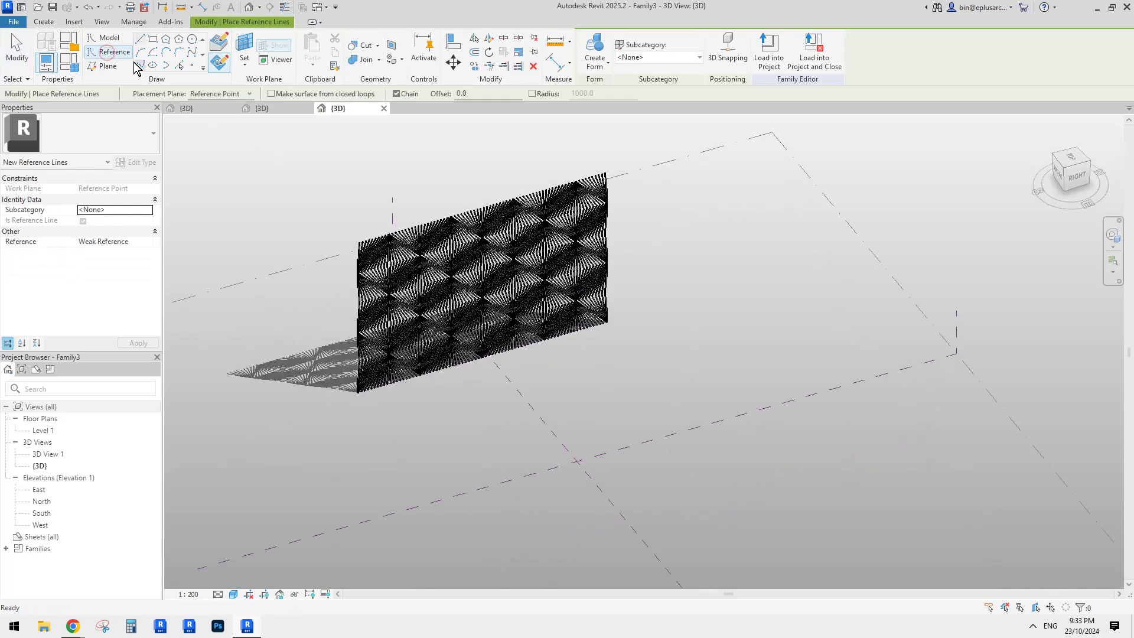
pyautogui.click(139, 66)
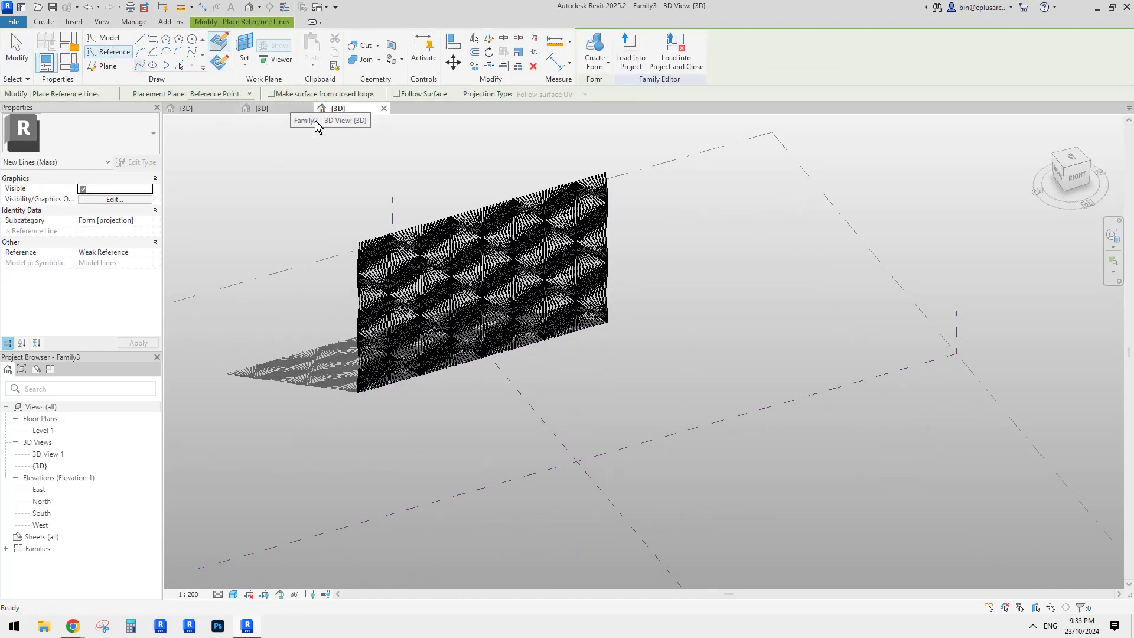
pyautogui.press('Escape')
pyautogui.press('Escape')
# Draw a gently curved four-point spline reference line about 82880 long on the Level 1 work plane in front of the facade.
pyautogui.keyDown('shift'); pyautogui.moveTo(541, 281); pyautogui.dragTo(531, 279, button='middle'); pyautogui.keyUp('shift')
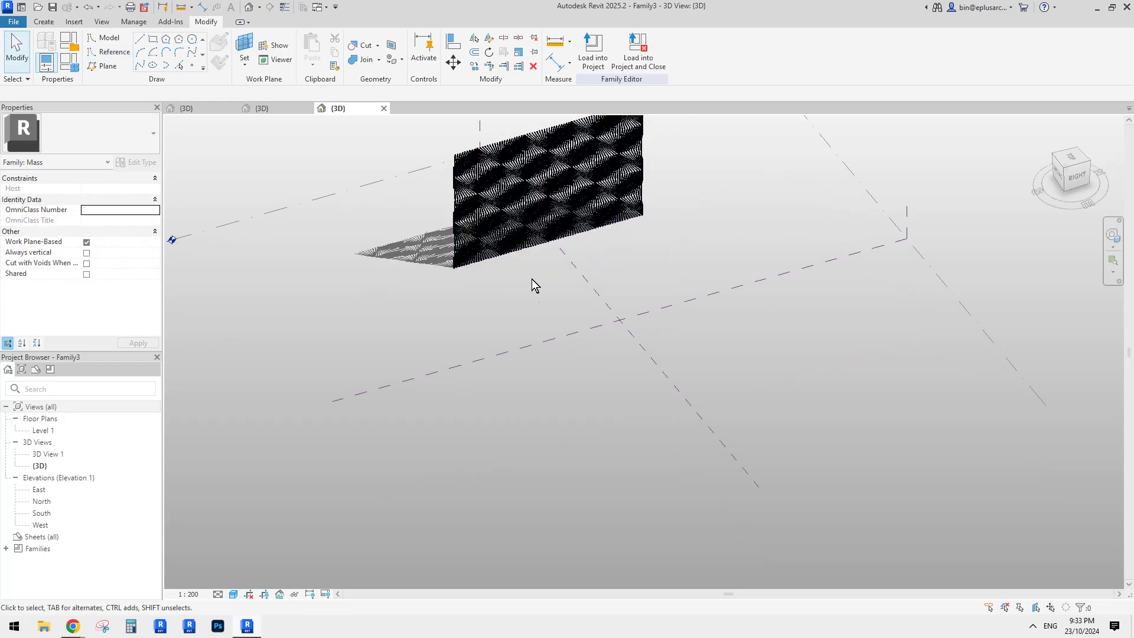
pyautogui.click(110, 53)
pyautogui.click(192, 53)
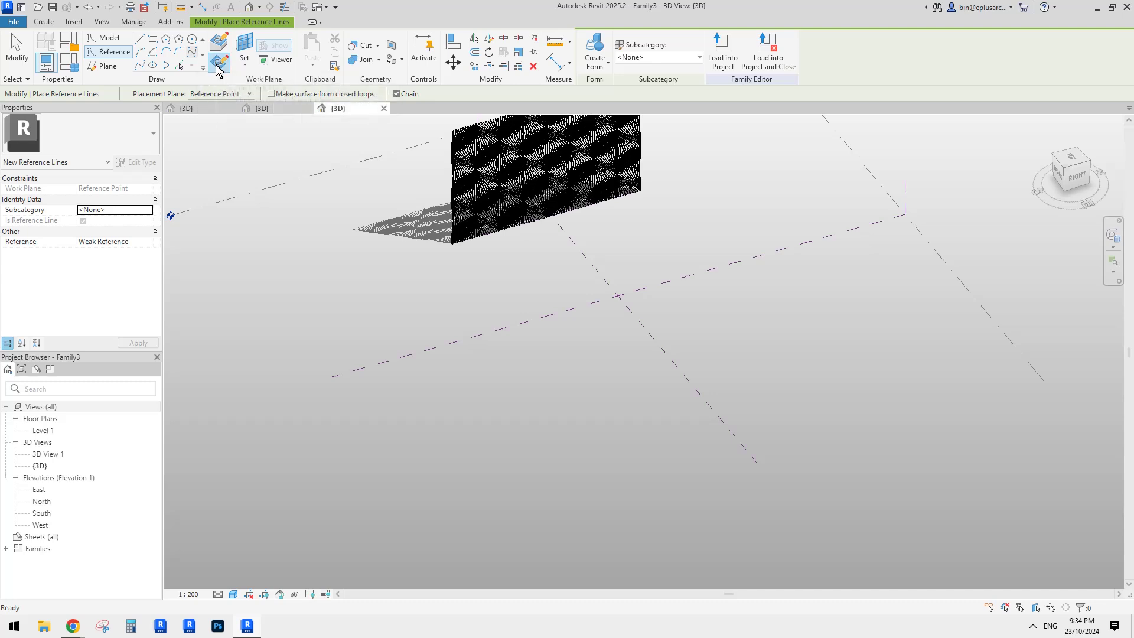
pyautogui.click(218, 65)
pyautogui.click(245, 48)
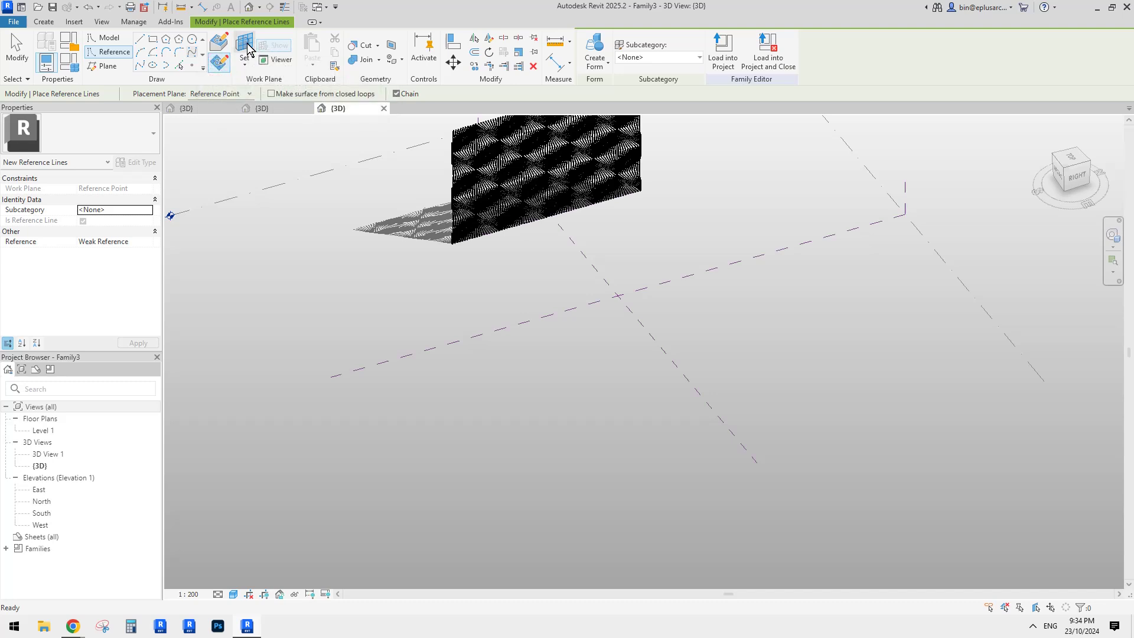
pyautogui.click(981, 307)
pyautogui.moveTo(613, 399); pyautogui.dragTo(626, 398, button='middle')
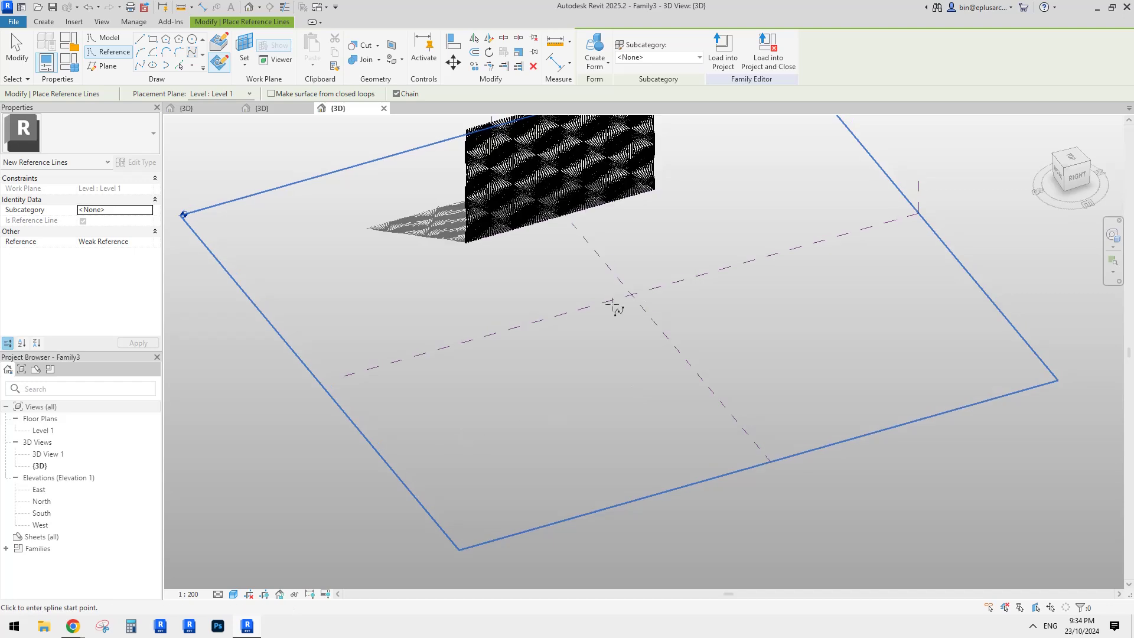
pyautogui.click(442, 446)
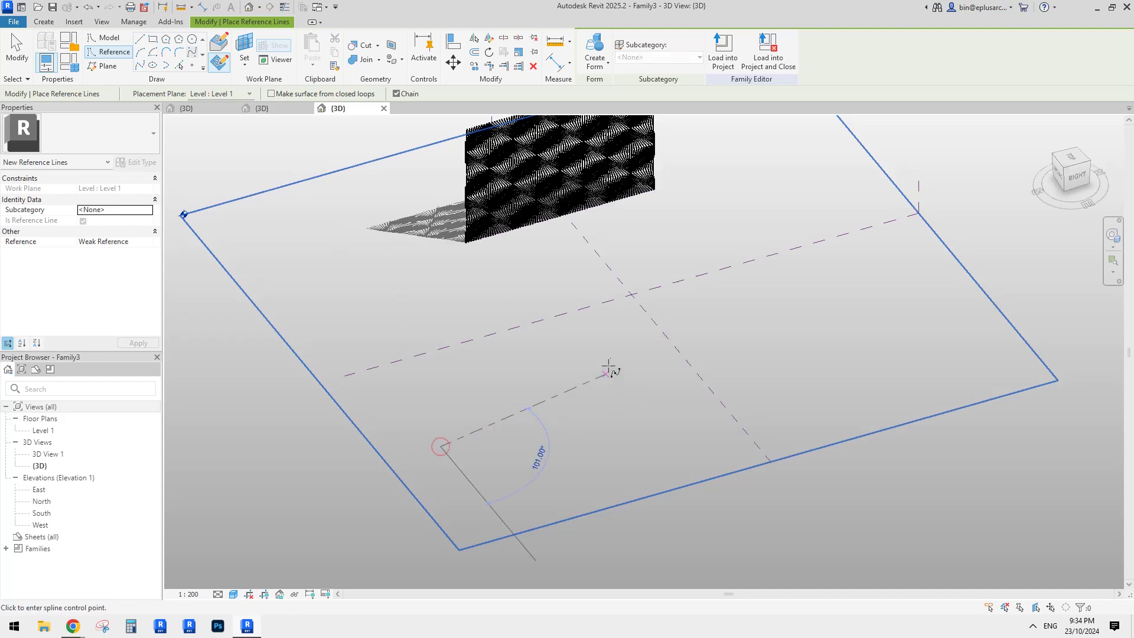
pyautogui.click(901, 281)
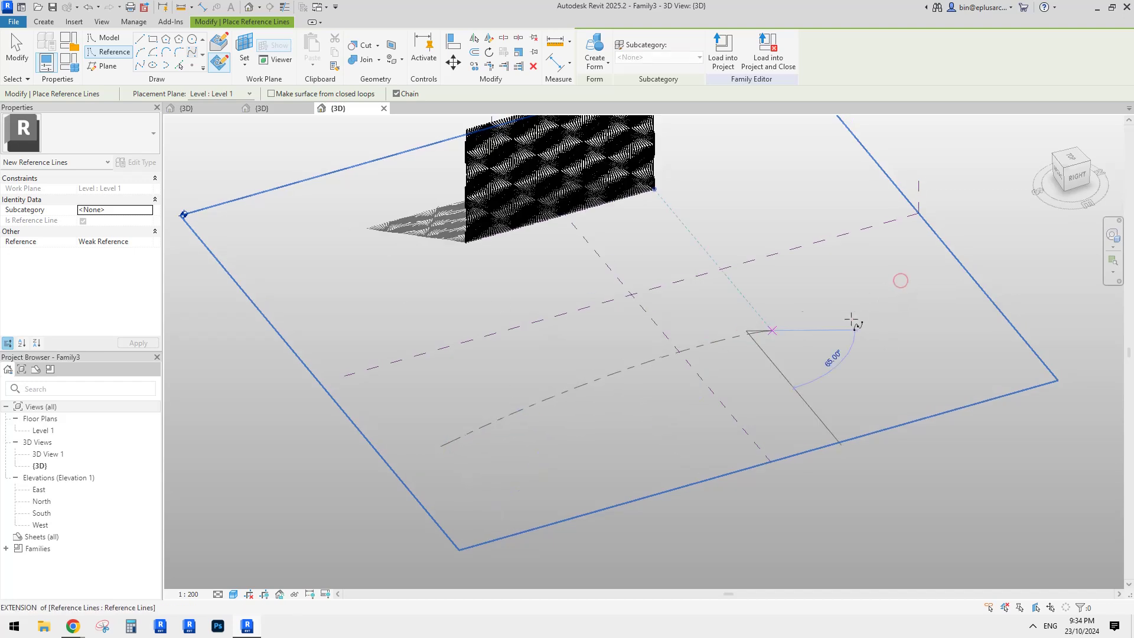
pyautogui.press('Escape')
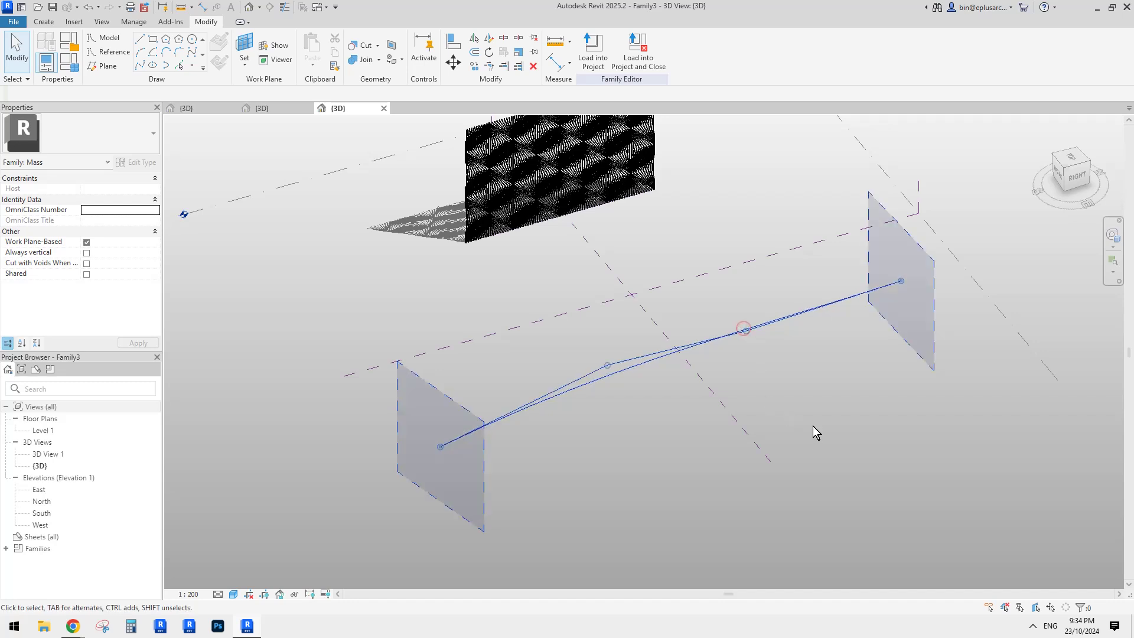
# Reshape the spline reference line into an S-curve by moving its two inner control points in opposite directions.
pyautogui.click(708, 366)
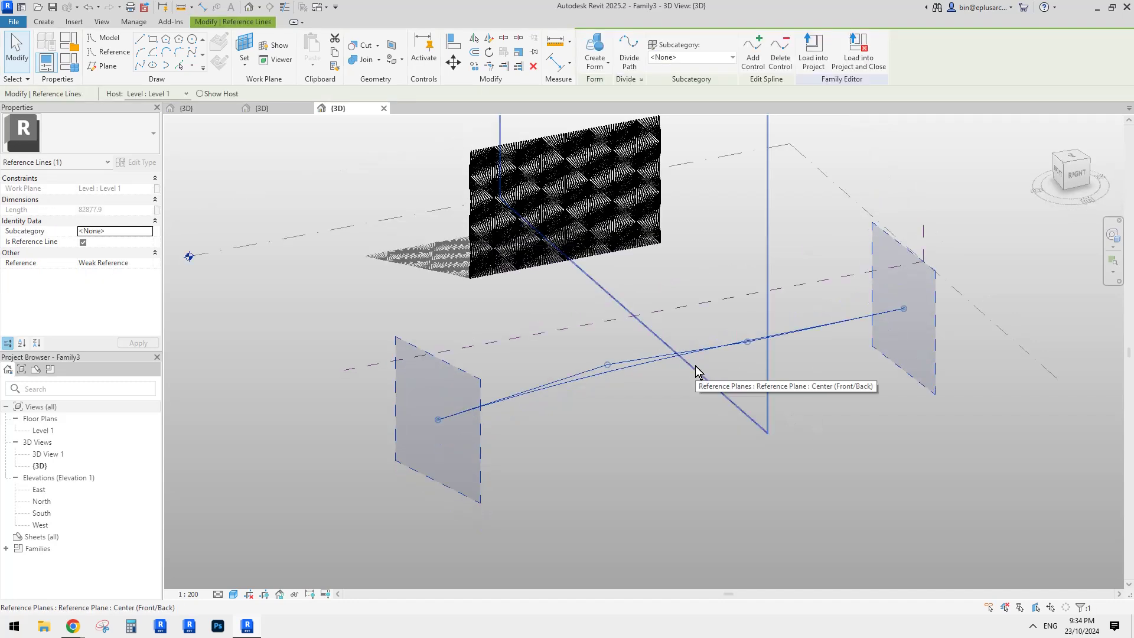
pyautogui.moveTo(613, 366); pyautogui.dragTo(624, 351)
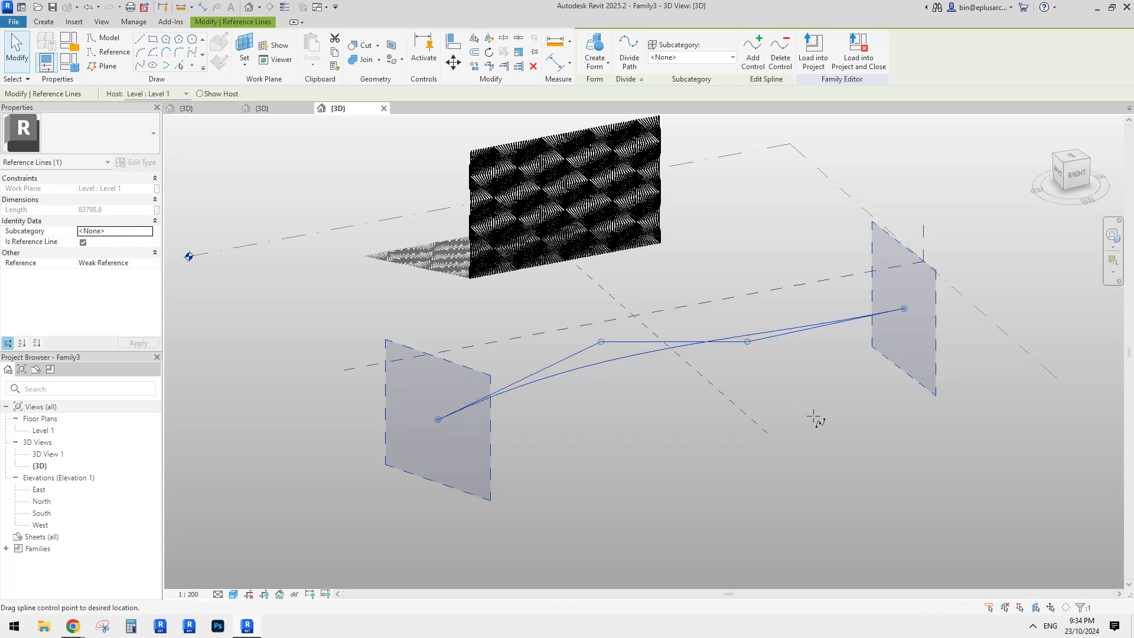
pyautogui.click(837, 428)
pyautogui.keyDown('shift'); pyautogui.moveTo(837, 427); pyautogui.dragTo(868, 382, button='middle'); pyautogui.keyUp('shift')
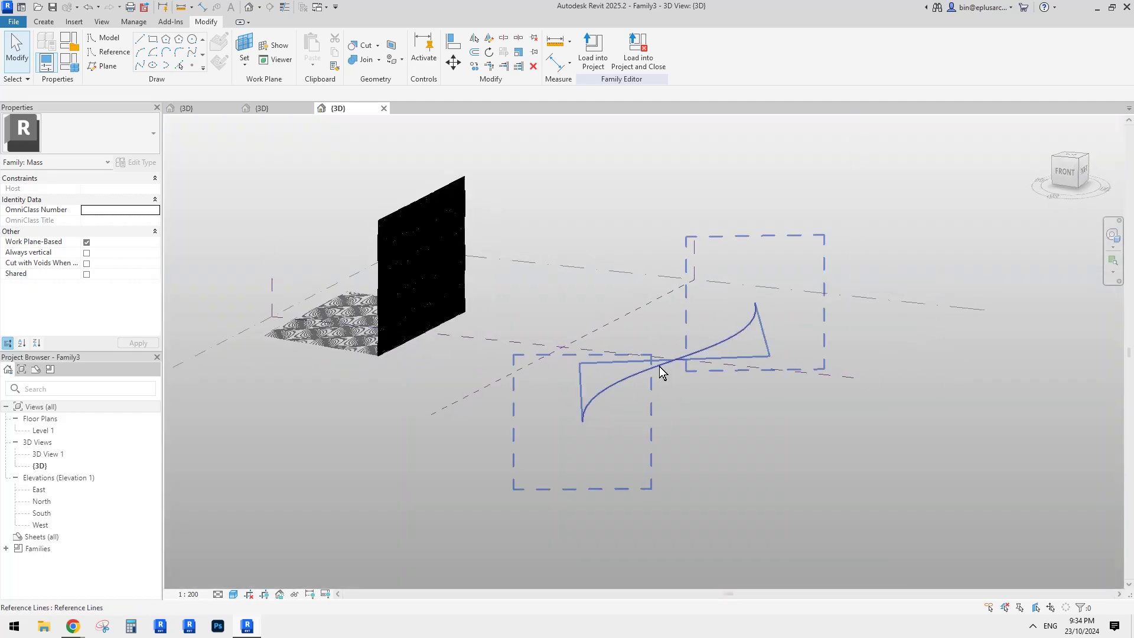
pyautogui.click(732, 340)
pyautogui.keyDown('shift'); pyautogui.moveTo(732, 339); pyautogui.dragTo(701, 399, button='middle'); pyautogui.keyUp('shift')
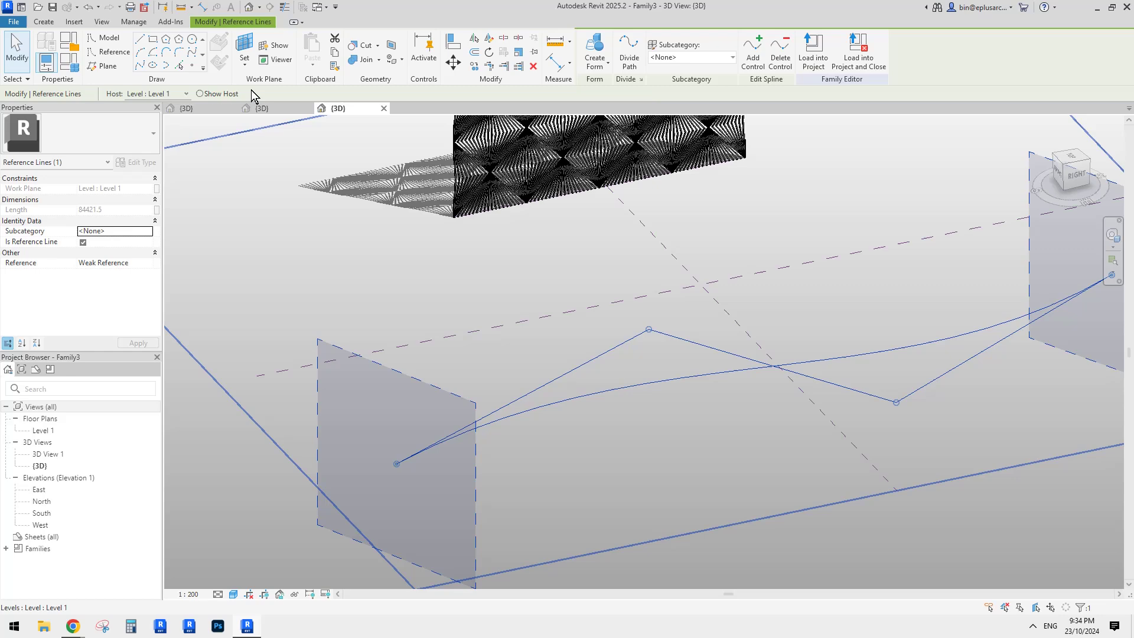
# Place a reference point on the spline near its beginning and inspect the point's reference planes.
pyautogui.click(194, 64)
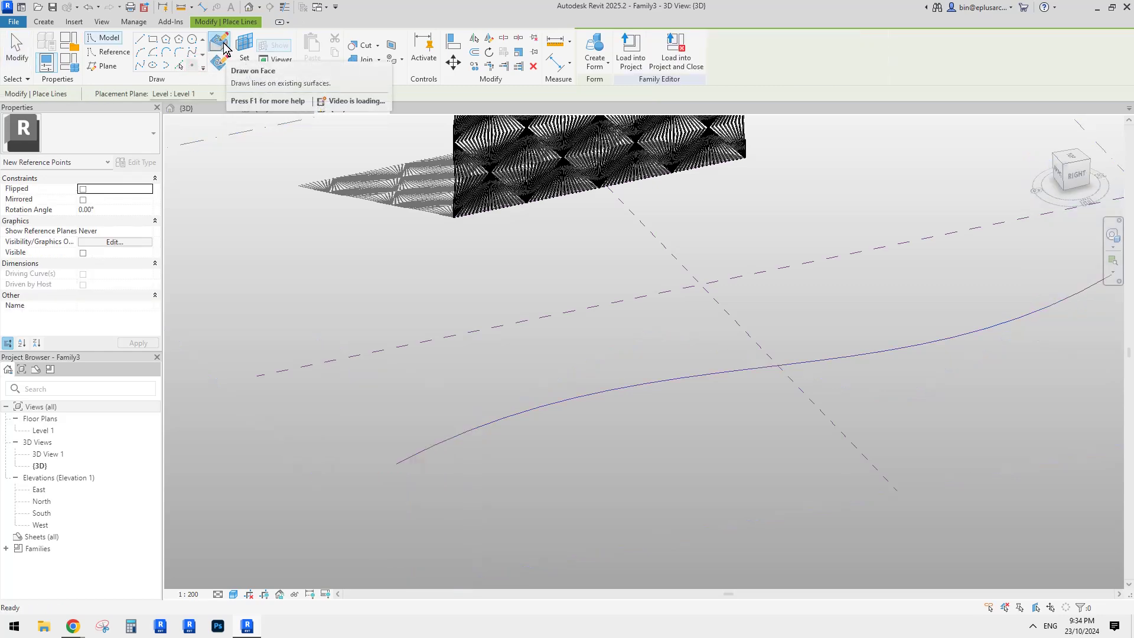
pyautogui.click(221, 62)
pyautogui.click(509, 415)
pyautogui.press('Escape')
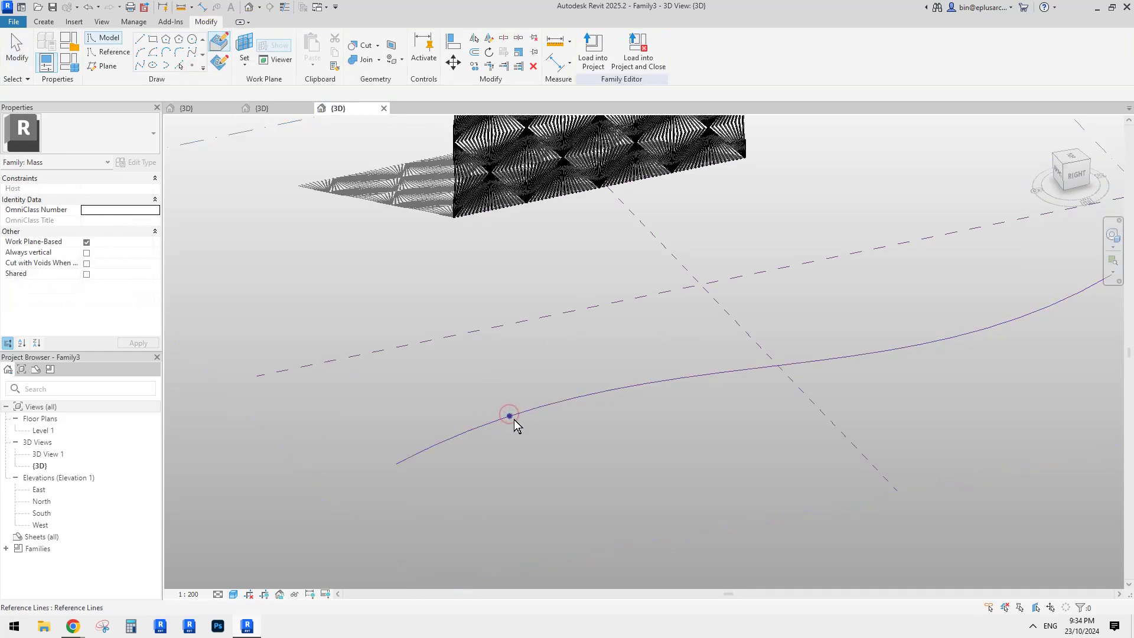
pyautogui.click(510, 417)
pyautogui.keyDown('shift'); pyautogui.moveTo(574, 355); pyautogui.dragTo(489, 494, button='middle'); pyautogui.keyUp('shift')
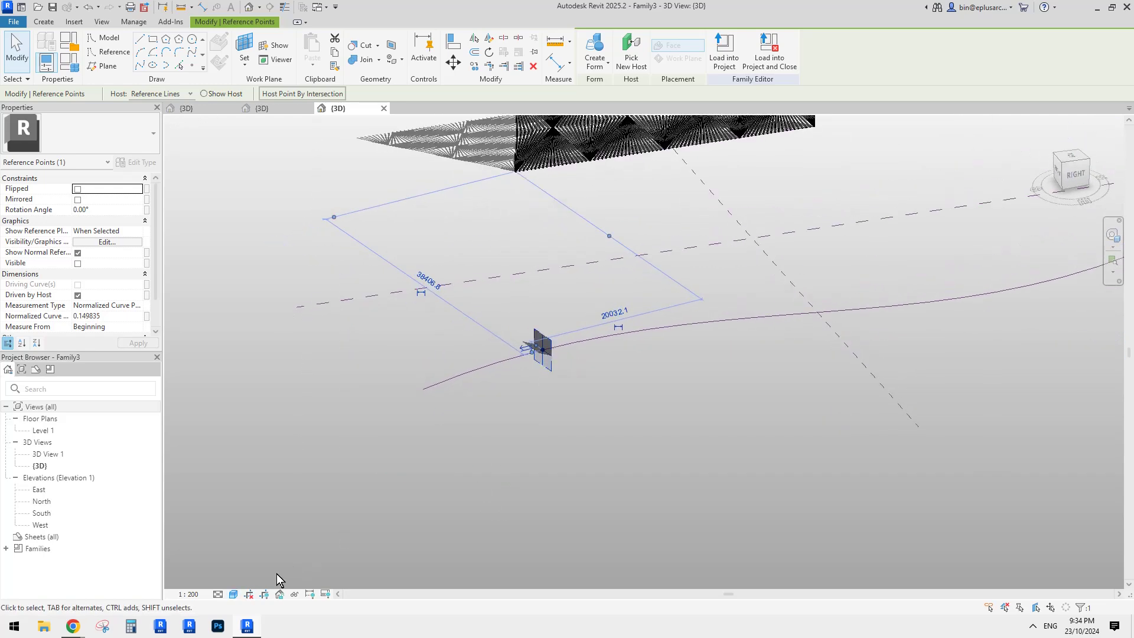
pyautogui.moveTo(574, 329); pyautogui.dragTo(568, 352, button='middle')
pyautogui.moveTo(619, 320); pyautogui.dragTo(609, 359, button='middle')
pyautogui.press('Escape')
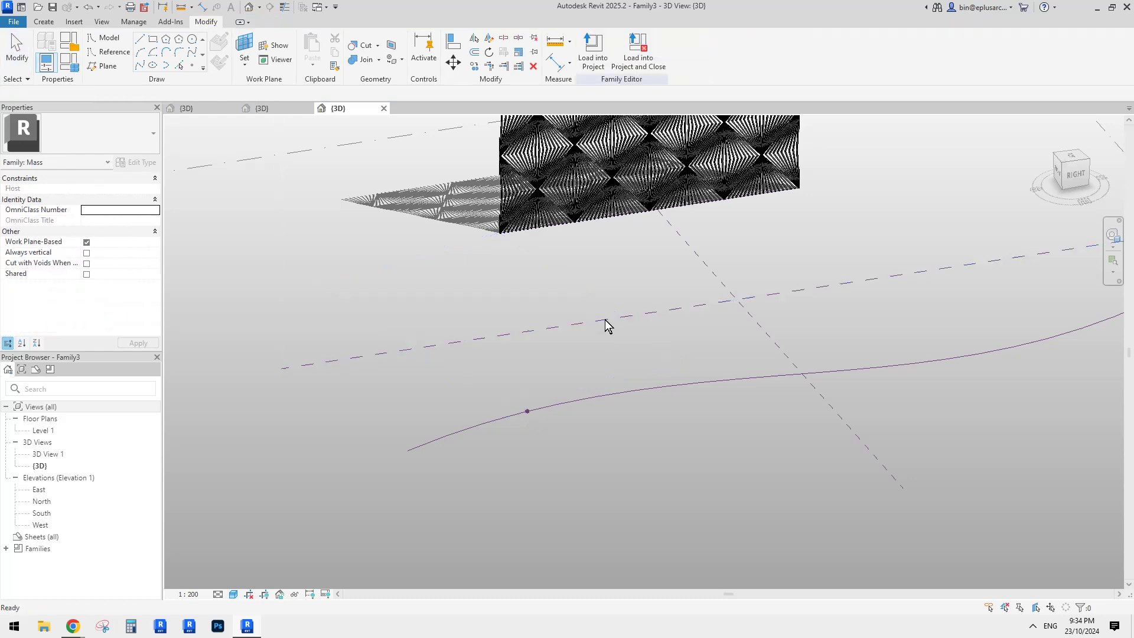
pyautogui.keyDown('shift'); pyautogui.moveTo(605, 320); pyautogui.dragTo(607, 334, button='middle'); pyautogui.keyUp('shift')
pyautogui.press('g')
pyautogui.press('d')
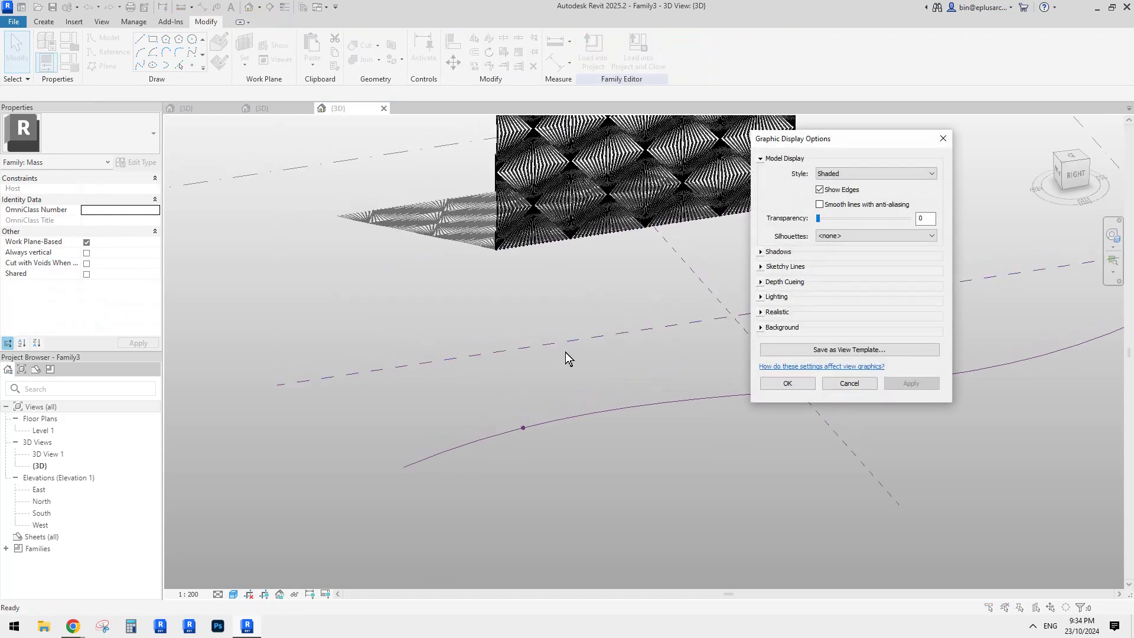
pyautogui.press('Escape')
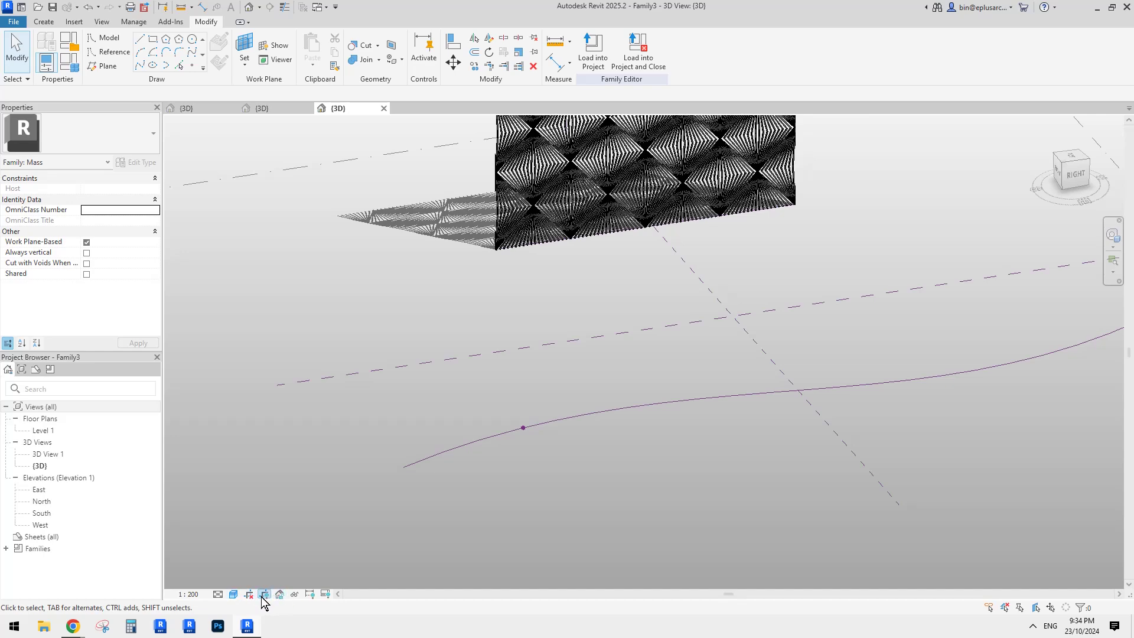
# Turn off cast shadows in the 3D view's graphic display options.
pyautogui.moveTo(402, 468); pyautogui.dragTo(402, 483, button='middle')
pyautogui.press('g')
pyautogui.press('d')
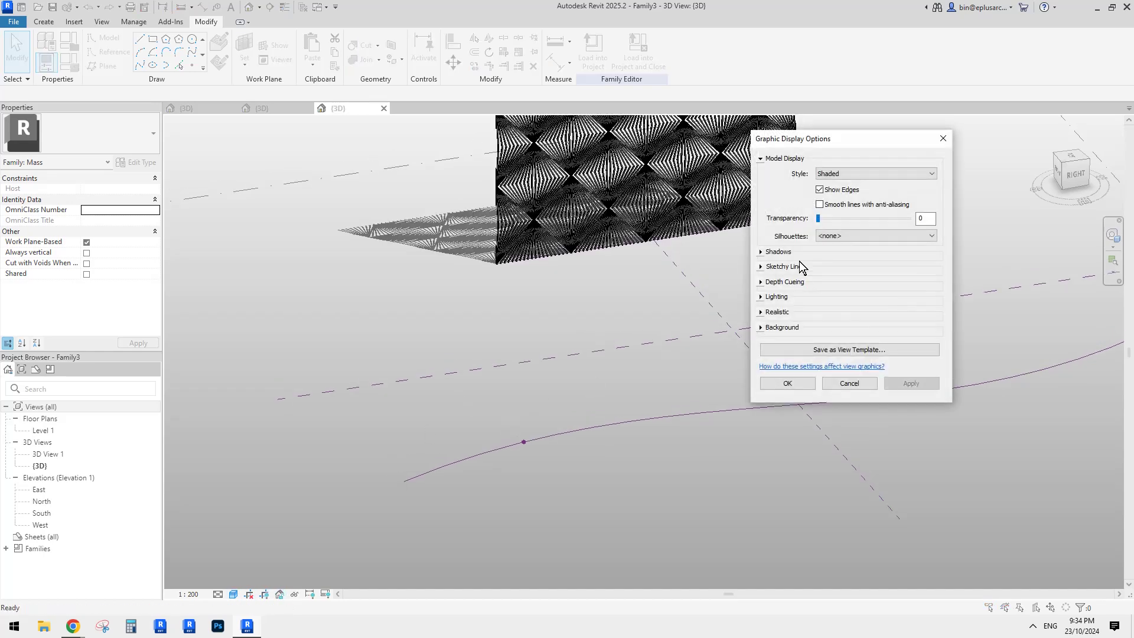
pyautogui.click(760, 251)
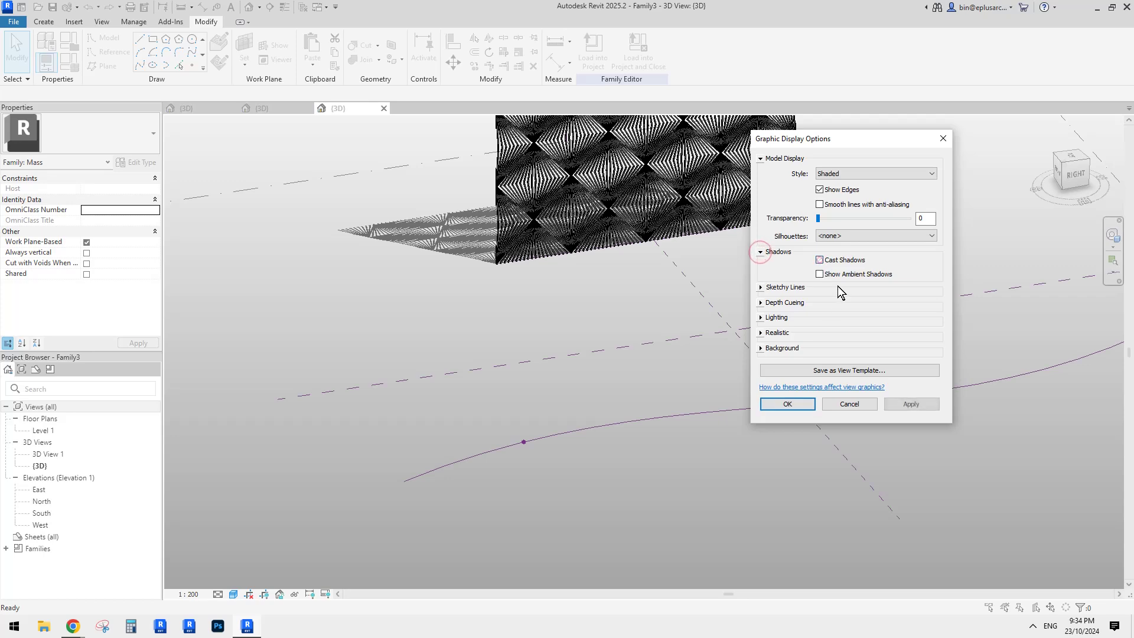
pyautogui.click(799, 406)
# Draw a start-end-radius arc reference line on the reference point's vertical plane, with a radius of about 25870 and a 54.5° sweep.
pyautogui.keyDown('shift'); pyautogui.moveTo(640, 327); pyautogui.dragTo(614, 351, button='middle'); pyautogui.keyUp('shift')
pyautogui.scroll(1, 614, 353)
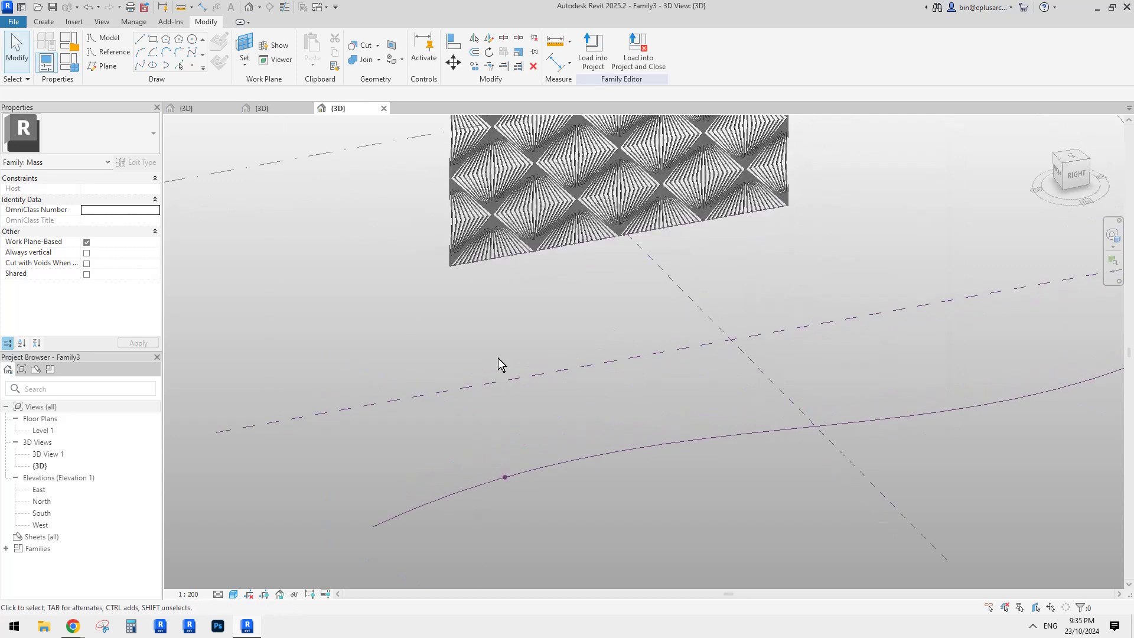
pyautogui.click(118, 52)
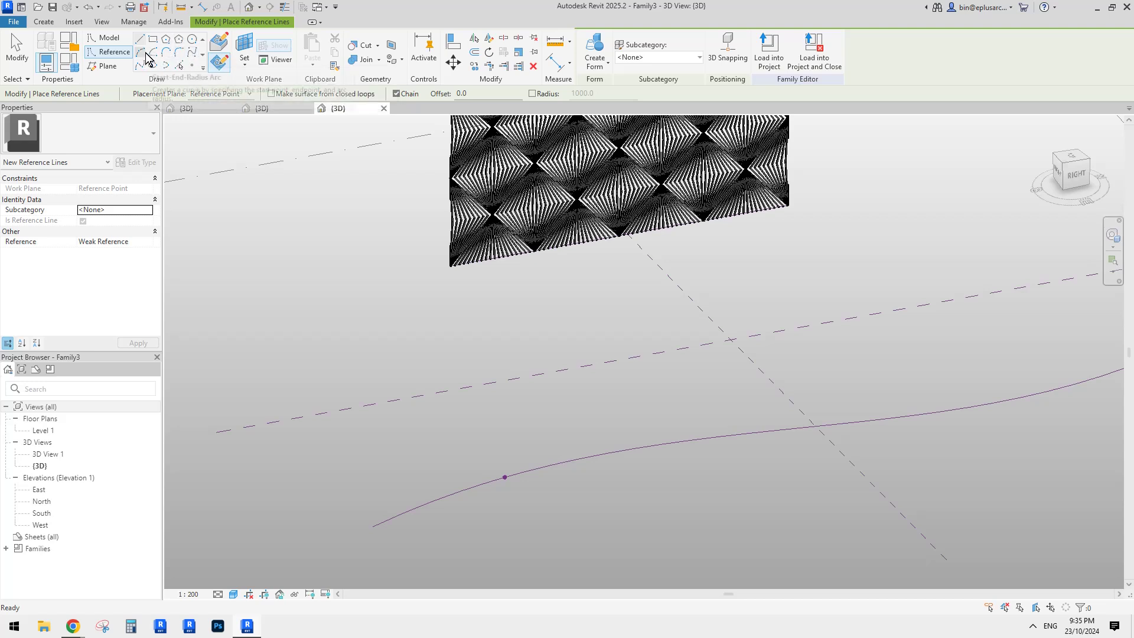
pyautogui.click(229, 64)
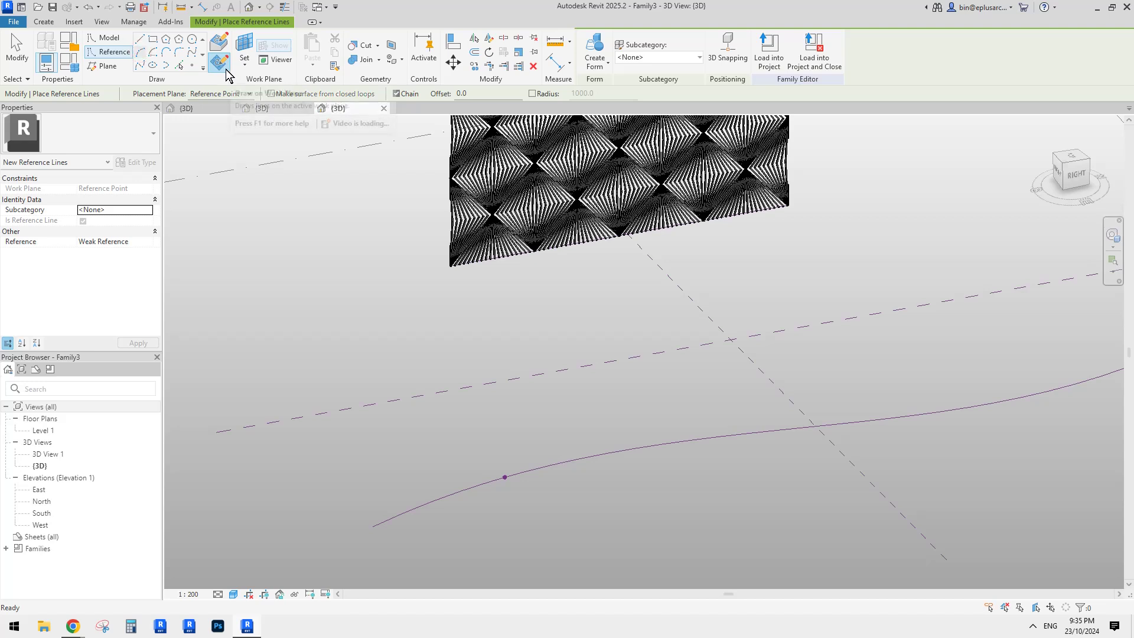
pyautogui.click(241, 62)
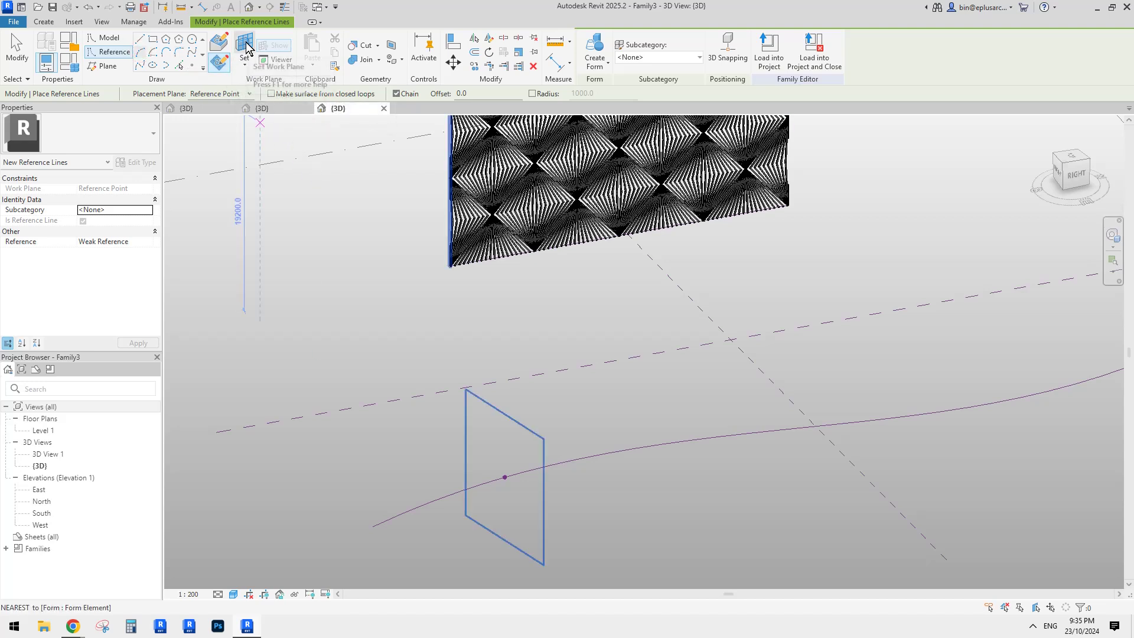
pyautogui.click(505, 477)
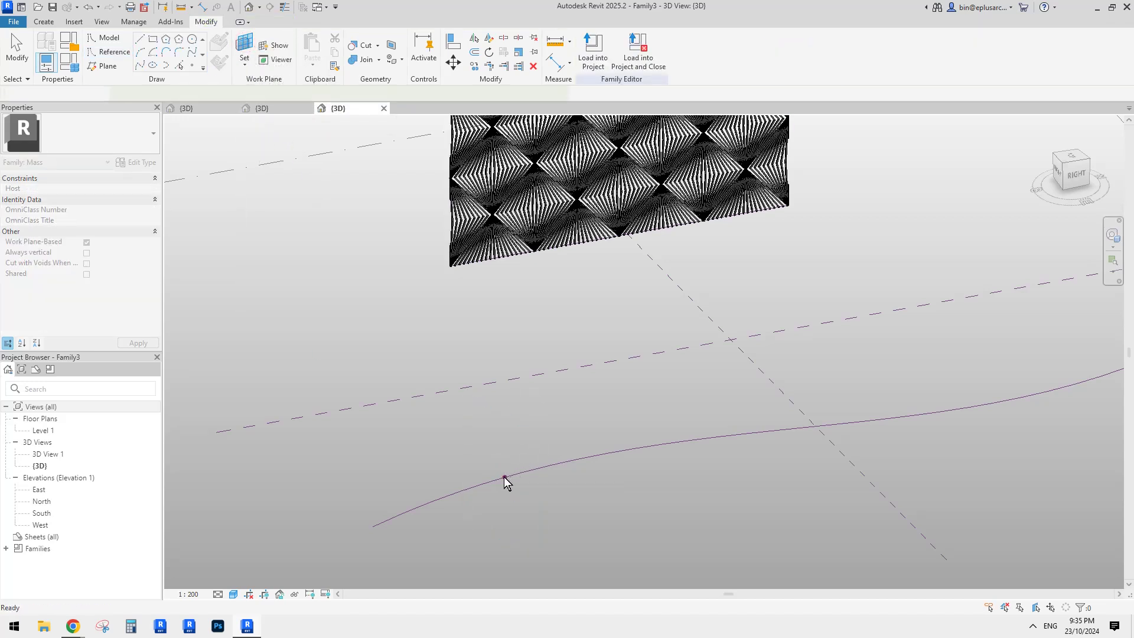
pyautogui.click(428, 428)
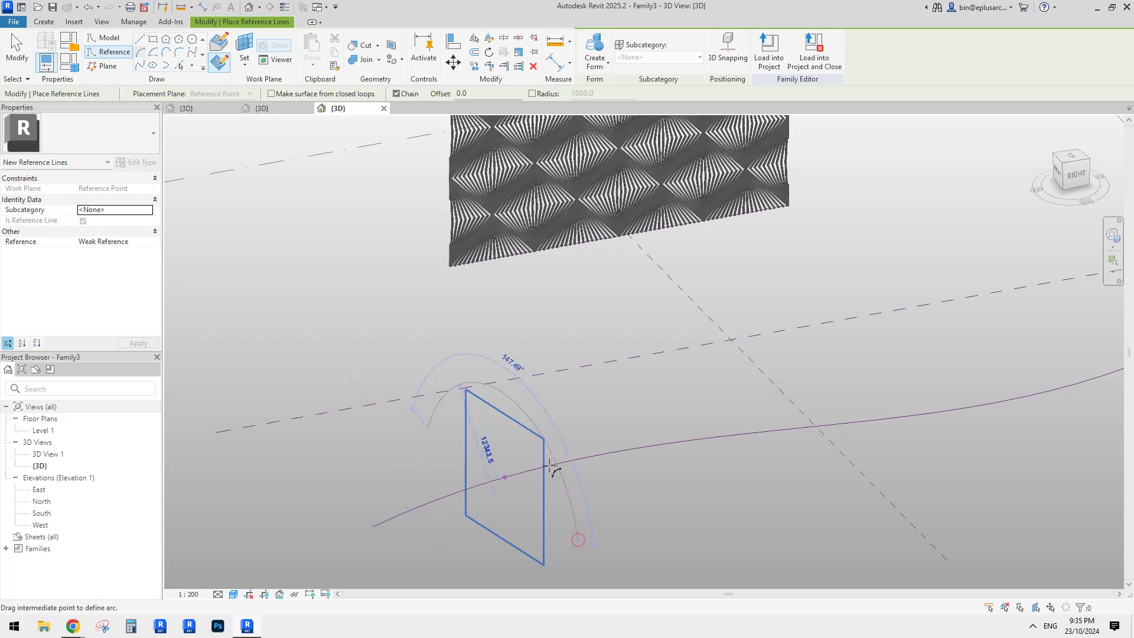
pyautogui.click(548, 497)
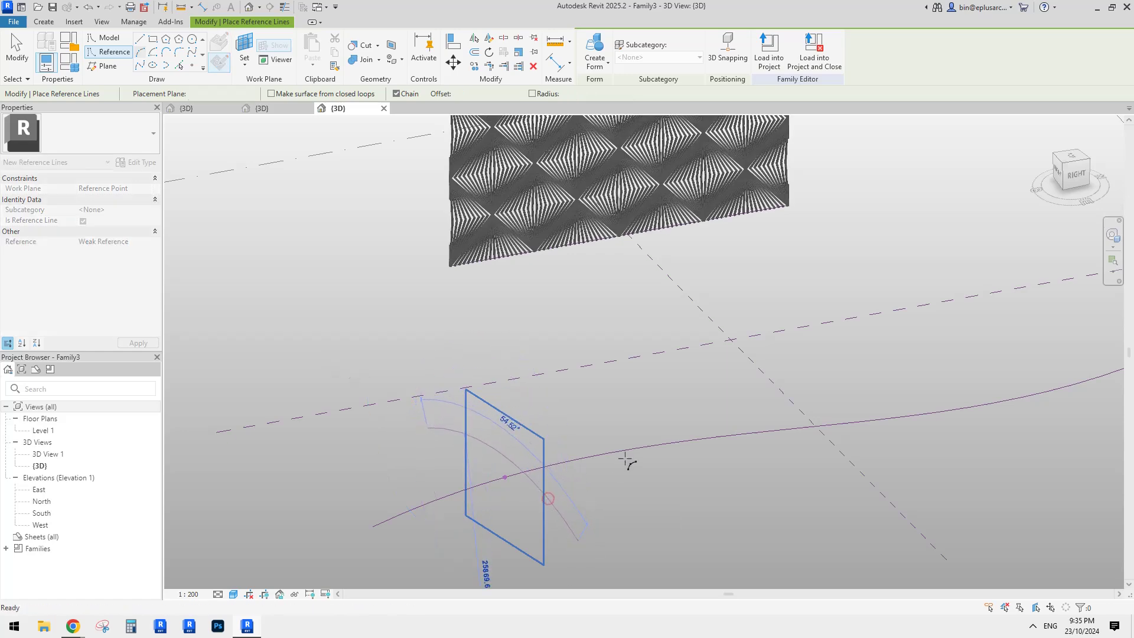
pyautogui.press('Escape')
pyautogui.press('Escape')
# Copy the arc with its reference point toward the spline's middle and rehost the copied point on the spline where it crosses the centre plane.
pyautogui.scroll(-2, 613, 462)
pyautogui.moveTo(616, 473); pyautogui.dragTo(645, 400, button='middle')
pyautogui.click(548, 372)
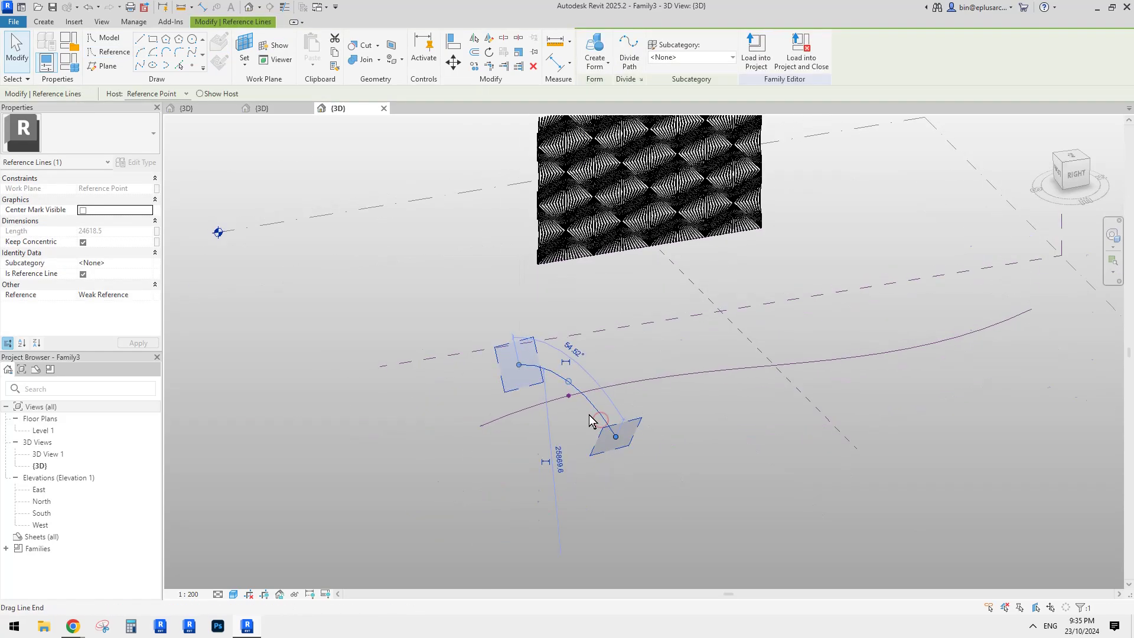
pyautogui.keyDown('shift'); pyautogui.moveTo(653, 445); pyautogui.dragTo(639, 419, button='middle'); pyautogui.keyUp('shift')
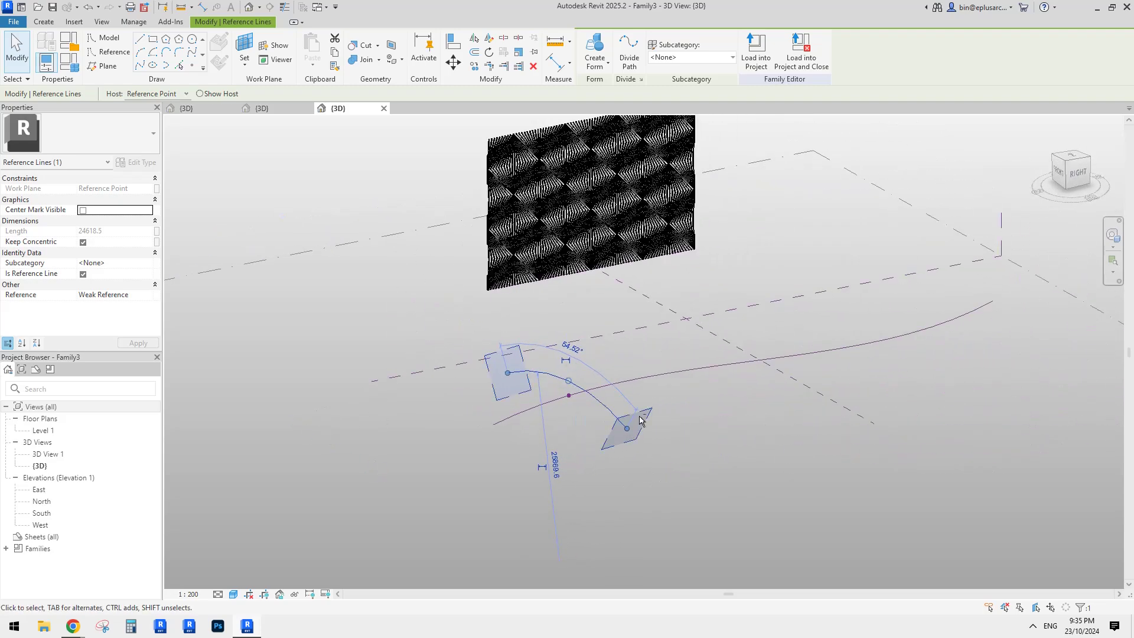
pyautogui.keyDown('shift'); pyautogui.moveTo(572, 398); pyautogui.dragTo(557, 397, button='middle'); pyautogui.keyUp('shift')
pyautogui.moveTo(494, 315); pyautogui.dragTo(643, 459)
pyautogui.press('c')
pyautogui.press('o')
pyautogui.click(570, 401)
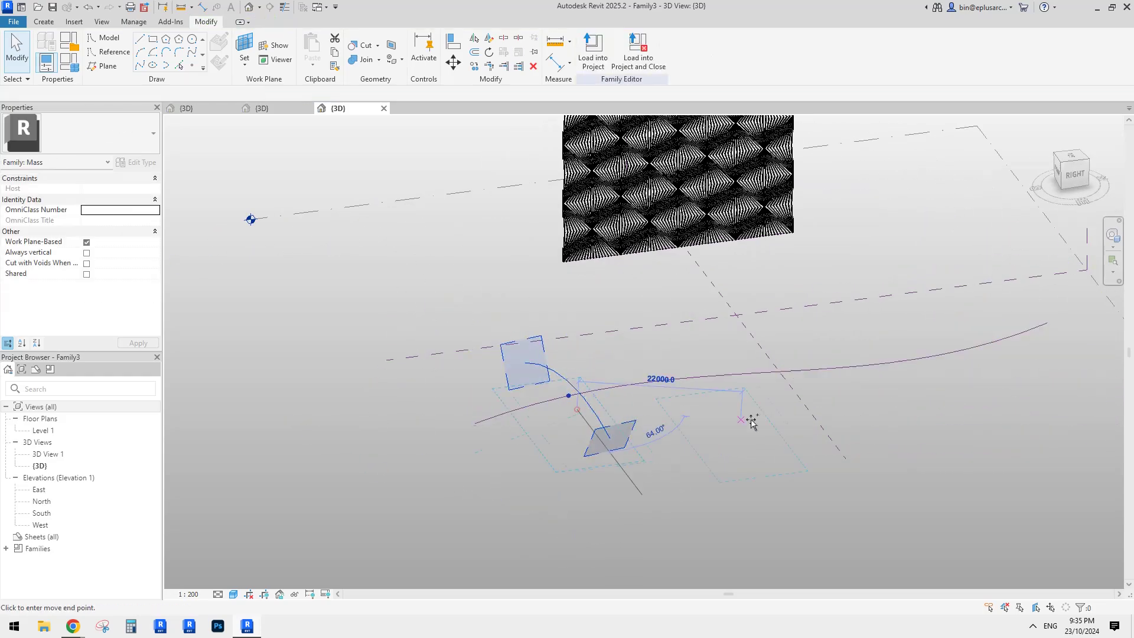
pyautogui.click(770, 415)
pyautogui.click(769, 408)
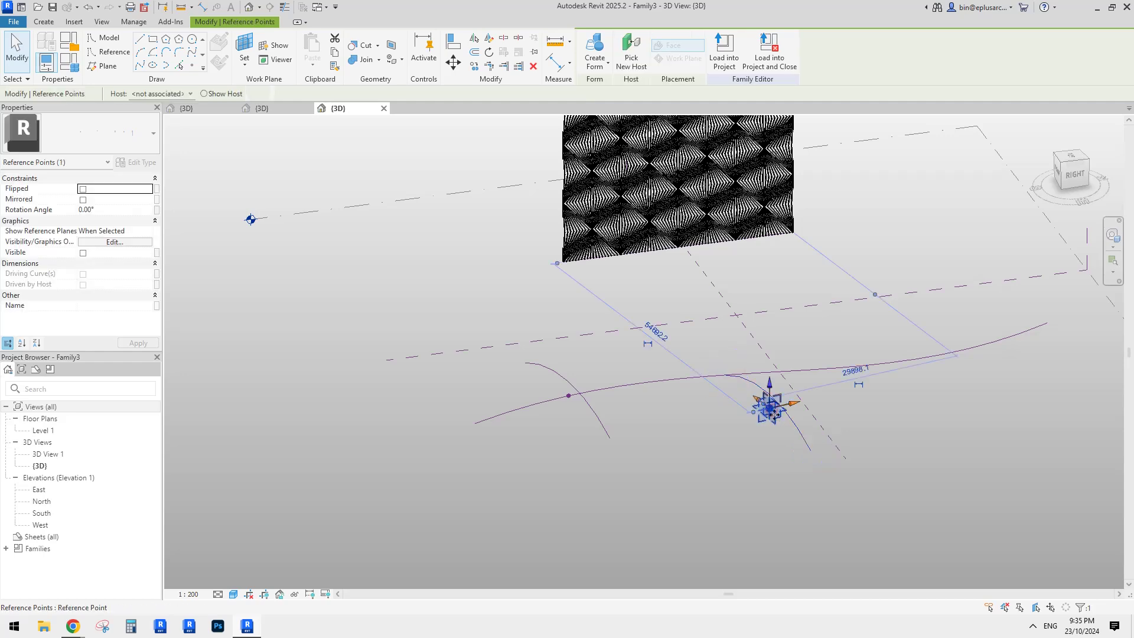
pyautogui.click(777, 372)
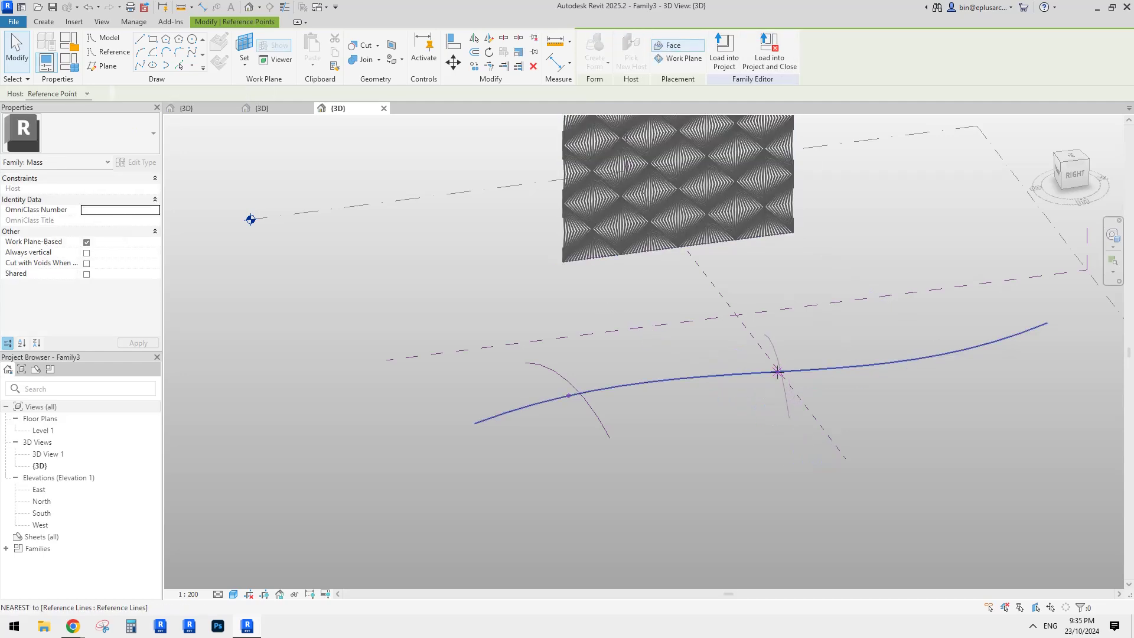
# Copy the middle arc with its point and rehost the copied point on the spline near its far end.
pyautogui.moveTo(696, 295); pyautogui.dragTo(852, 467)
pyautogui.moveTo(777, 371); pyautogui.dragTo(922, 406)
pyautogui.click(922, 406)
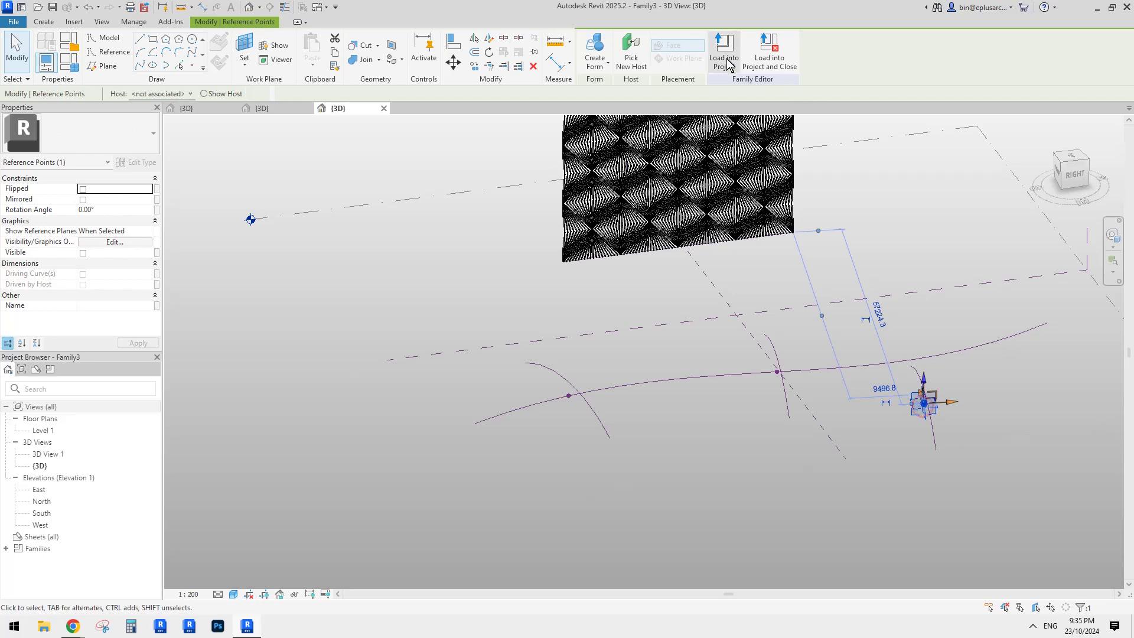
pyautogui.click(631, 57)
pyautogui.click(1008, 335)
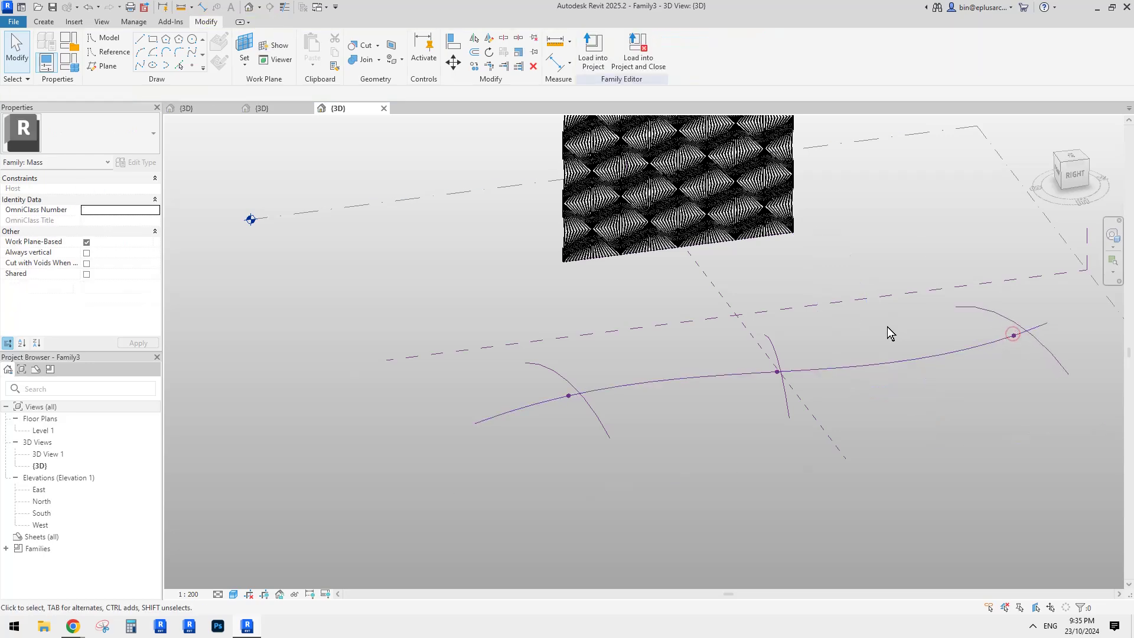
# Enlarge the middle arc concentrically to a radius of 33000.
pyautogui.keyDown('shift'); pyautogui.moveTo(887, 327); pyautogui.dragTo(756, 341, button='middle'); pyautogui.keyUp('shift')
pyautogui.click(756, 341)
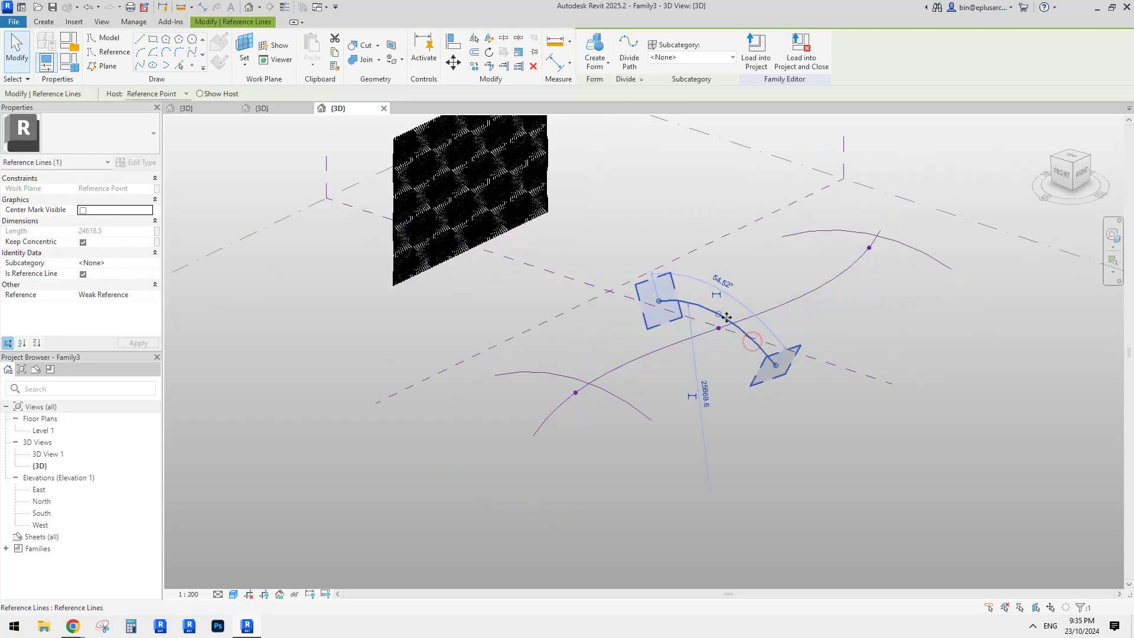
pyautogui.scroll(1, 721, 314)
pyautogui.click(741, 270)
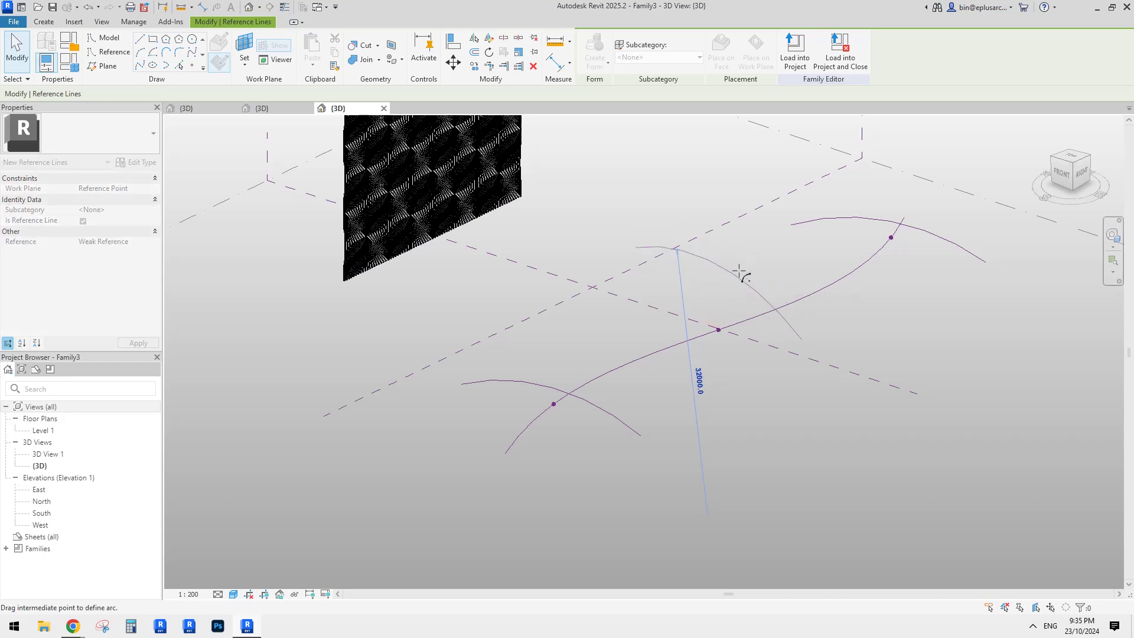
pyautogui.press('r')
pyautogui.press('o')
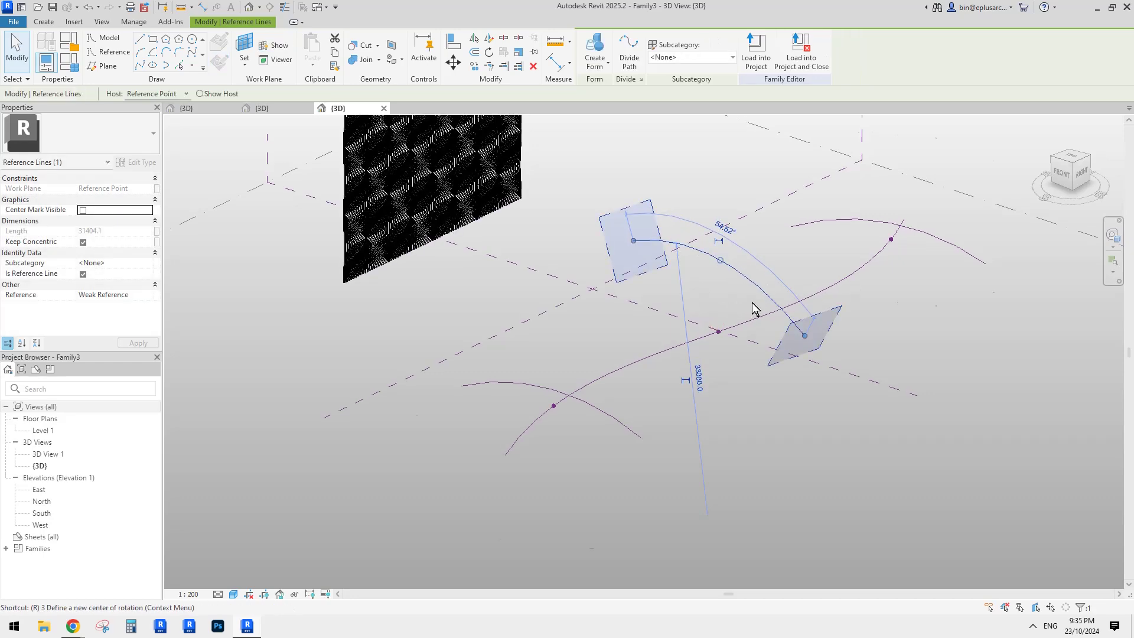
pyautogui.click(810, 257)
pyautogui.click(807, 225)
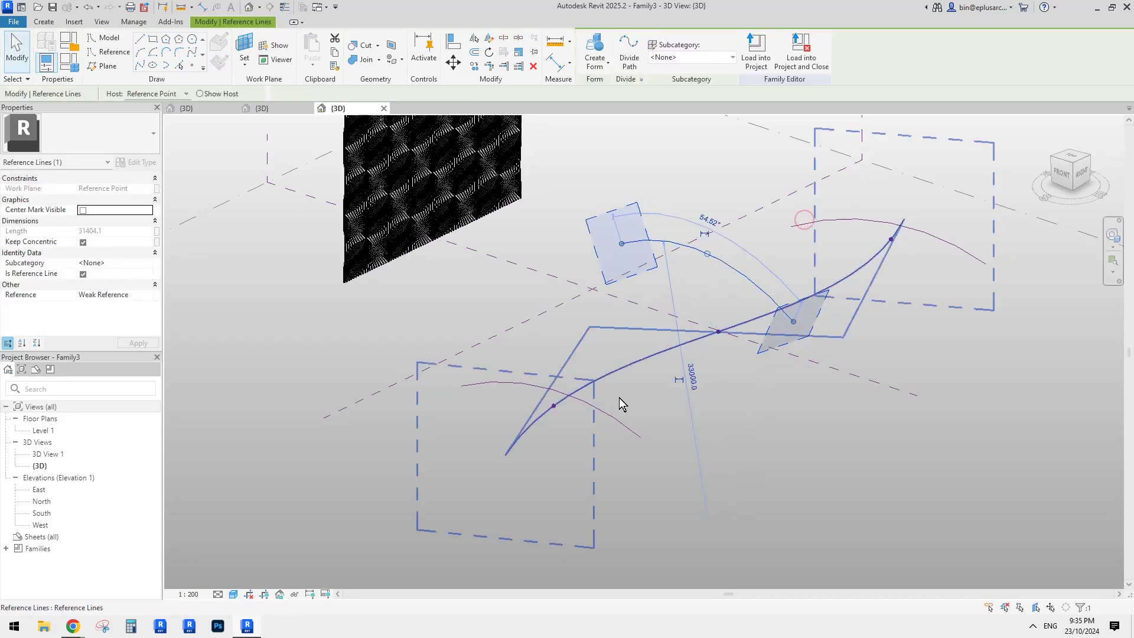
pyautogui.press('Escape')
# Turn off Keep Concentric for the near-end arc, flip it to sag downward, and raise it to a radius of 41000.
pyautogui.click(585, 403)
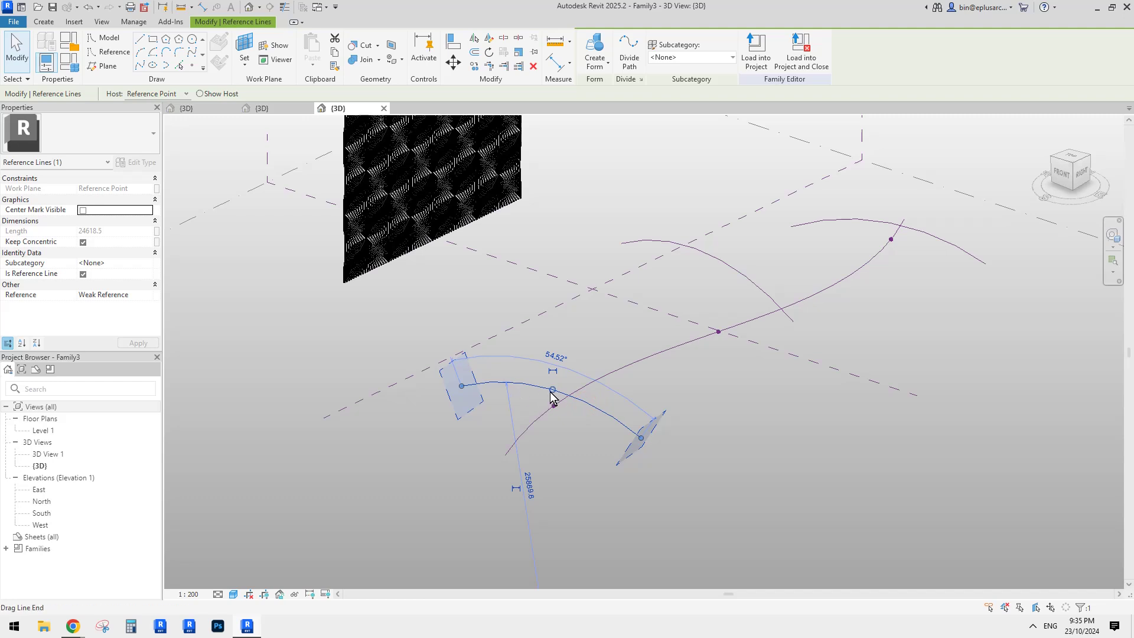
pyautogui.click(499, 408)
pyautogui.click(526, 384)
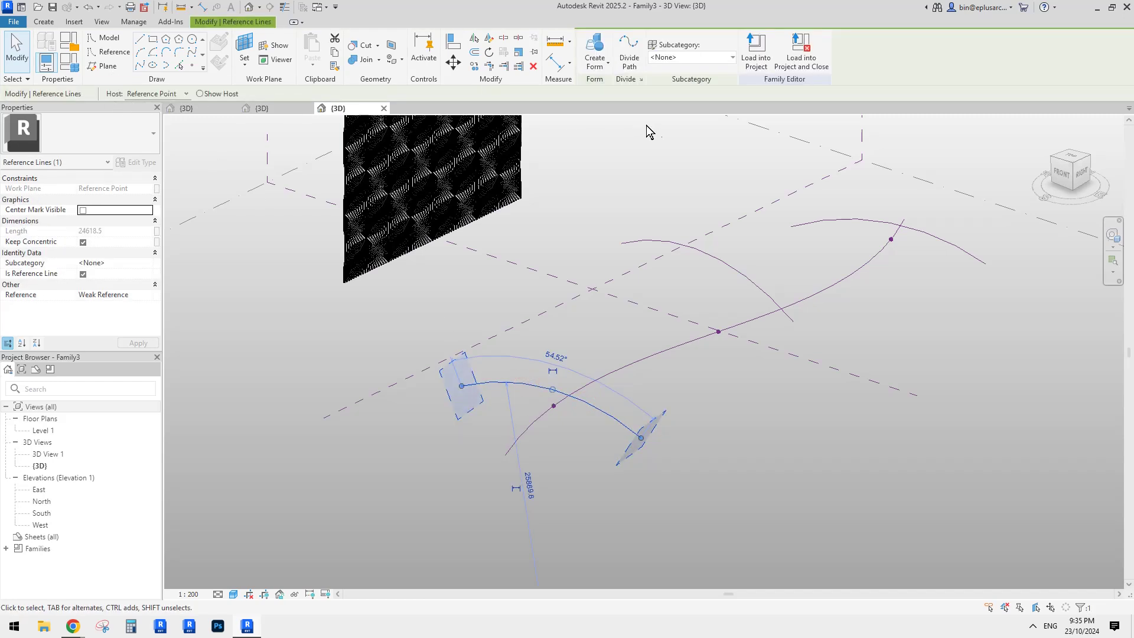
pyautogui.click(83, 242)
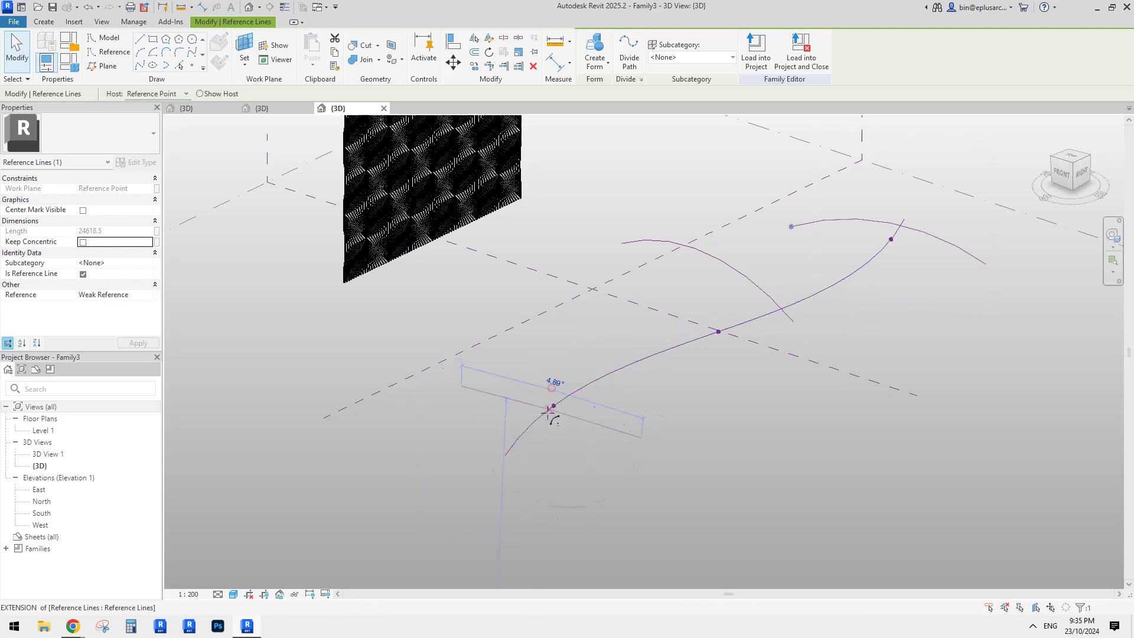
pyautogui.moveTo(548, 412)
pyautogui.mouseDown()
pyautogui.moveTo(548, 427)
pyautogui.moveTo(548, 404)
pyautogui.mouseUp()
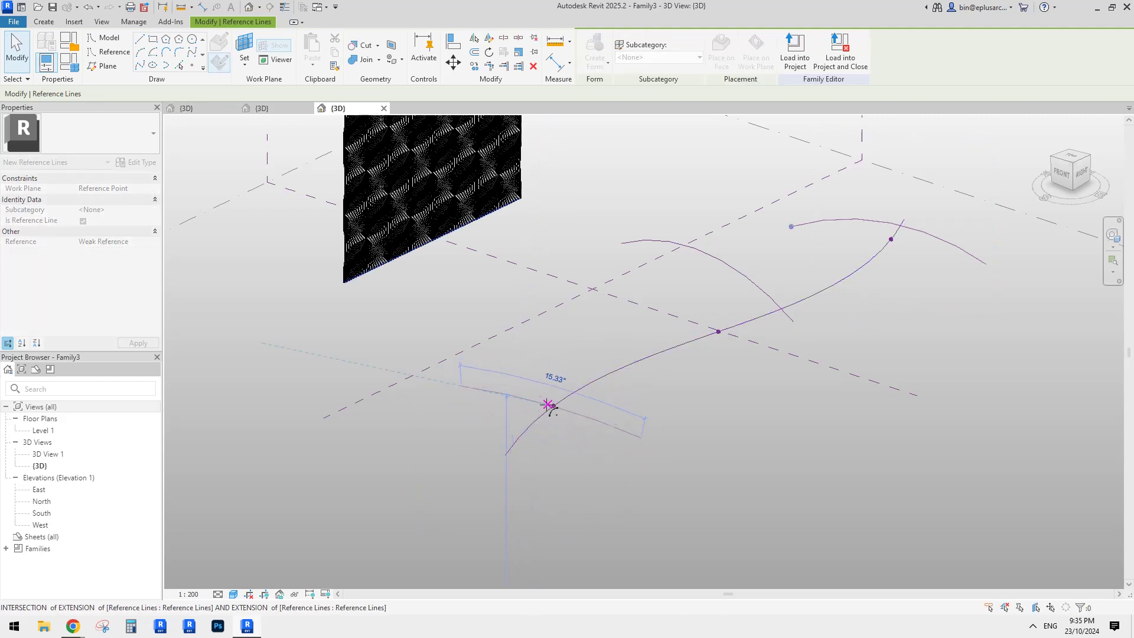
pyautogui.click(548, 406)
pyautogui.keyDown('shift'); pyautogui.moveTo(613, 334); pyautogui.dragTo(634, 377, button='middle'); pyautogui.keyUp('shift')
pyautogui.press('Escape')
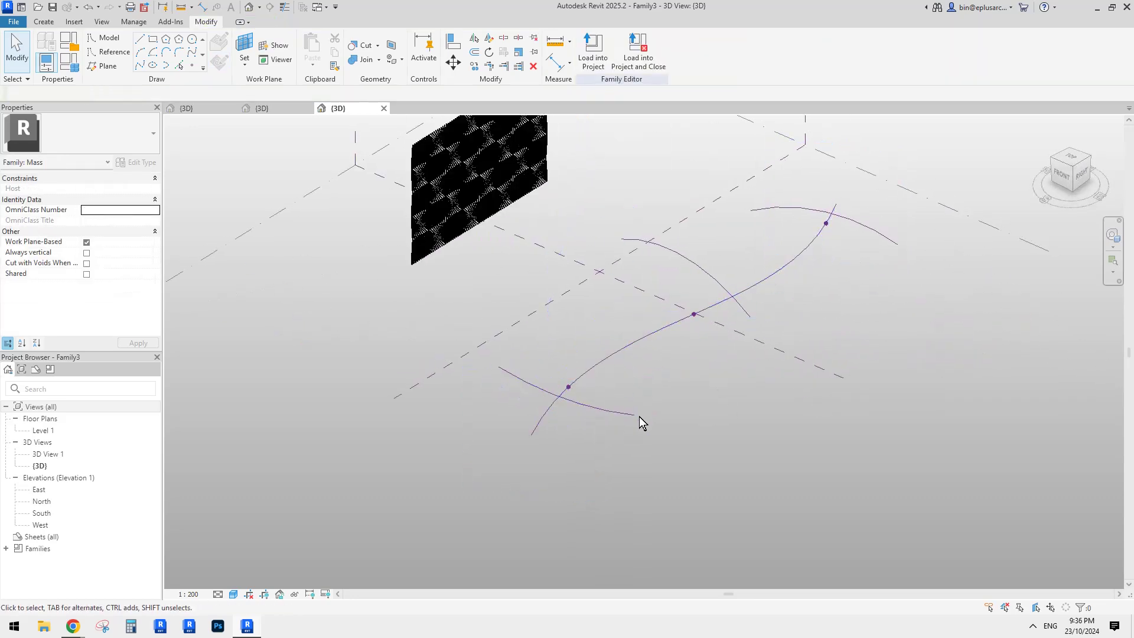
pyautogui.click(592, 406)
pyautogui.moveTo(565, 399); pyautogui.dragTo(573, 372)
# Extend one end of the middle arc to a sweep of about 68.6°.
pyautogui.keyDown('shift'); pyautogui.moveTo(665, 372); pyautogui.dragTo(736, 306, button='middle'); pyautogui.keyUp('shift')
pyautogui.keyDown('shift'); pyautogui.moveTo(898, 311); pyautogui.dragTo(747, 319, button='middle'); pyautogui.keyUp('shift')
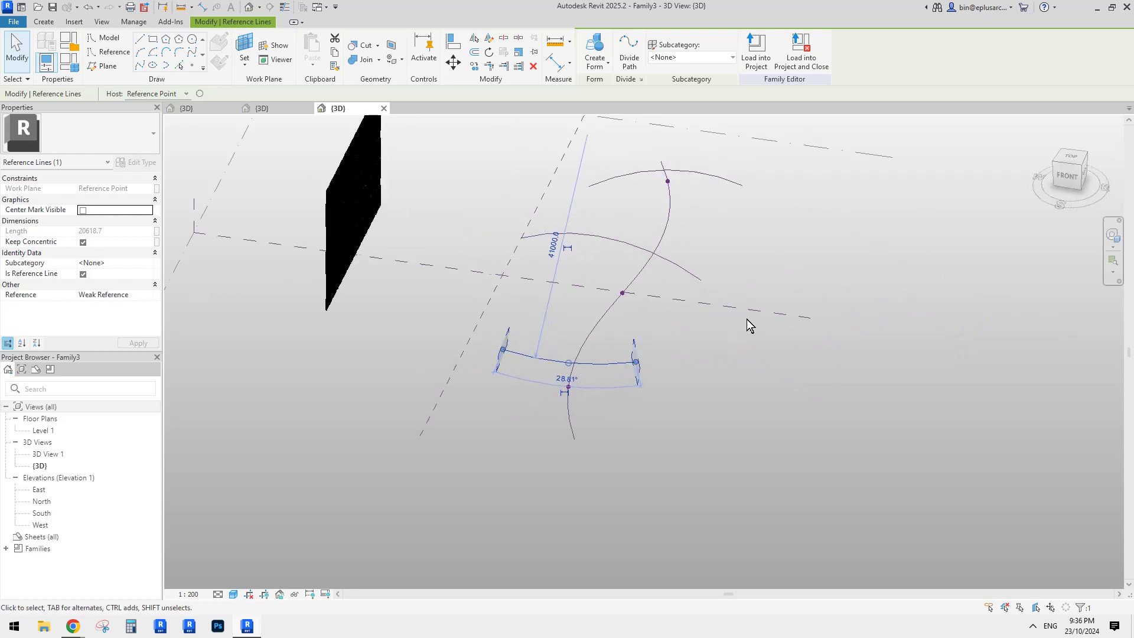
pyautogui.click(697, 279)
pyautogui.moveTo(701, 281); pyautogui.dragTo(743, 314)
# Create a form lofted through the three arcs hosted along the spline.
pyautogui.click(701, 171)
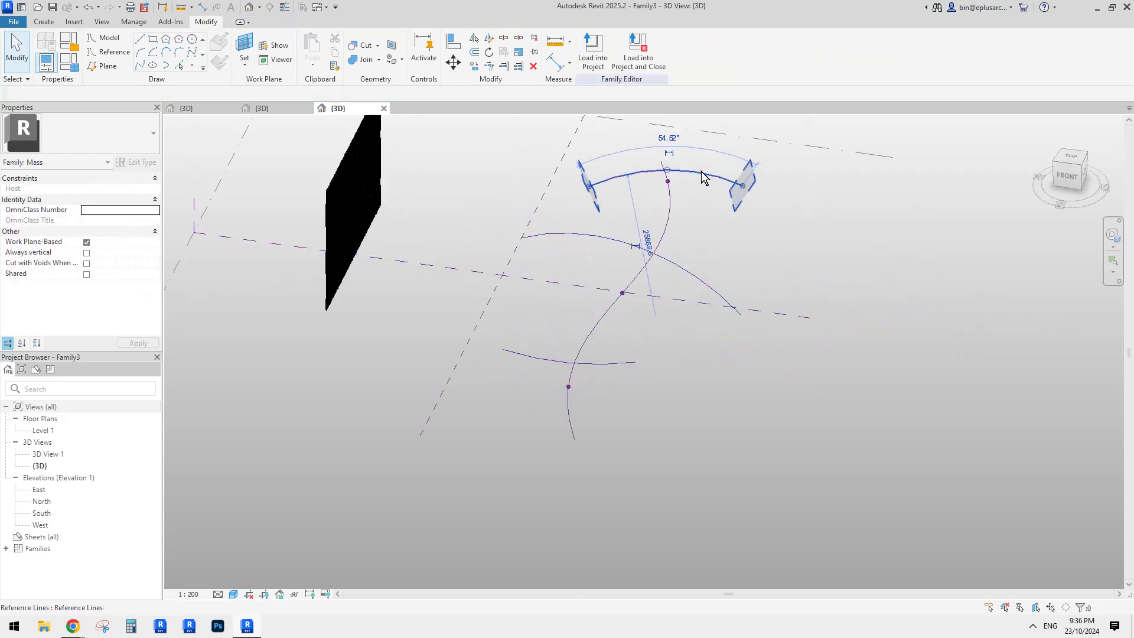
pyautogui.click(702, 174)
pyautogui.keyDown('ctrl'); pyautogui.click(679, 269); pyautogui.keyUp('ctrl')
pyautogui.keyDown('ctrl'); pyautogui.click(602, 361); pyautogui.keyUp('ctrl')
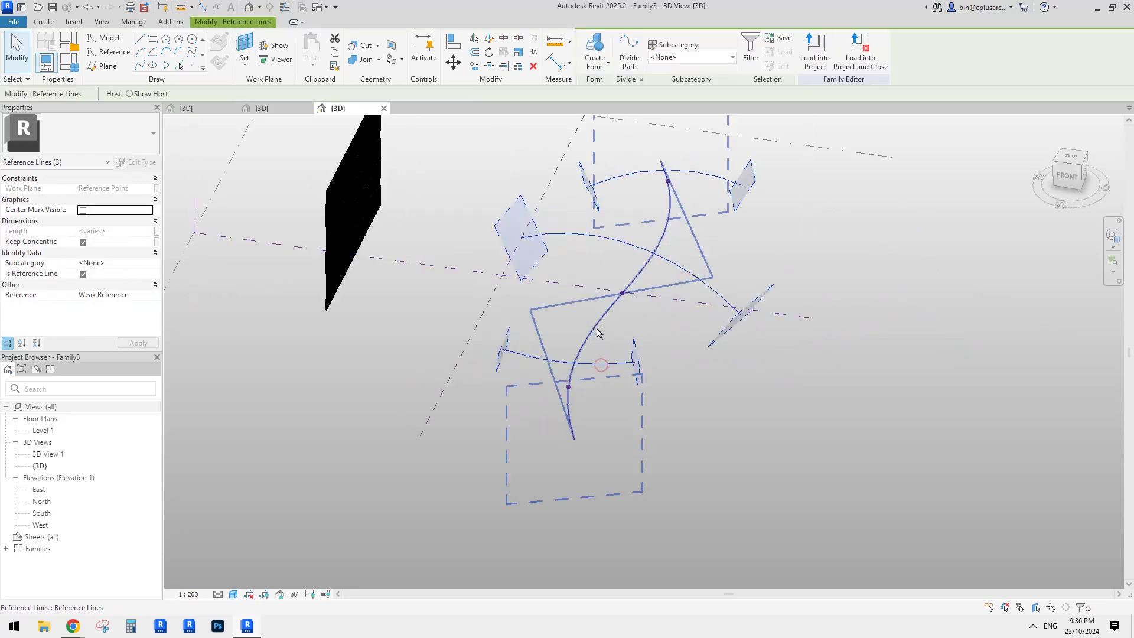
pyautogui.moveTo(596, 332)
pyautogui.keyDown('shift'); pyautogui.mouseDown(button='middle')
pyautogui.moveTo(688, 317)
pyautogui.moveTo(599, 322)
pyautogui.mouseUp(button='middle'); pyautogui.keyUp('shift')
pyautogui.click(595, 48)
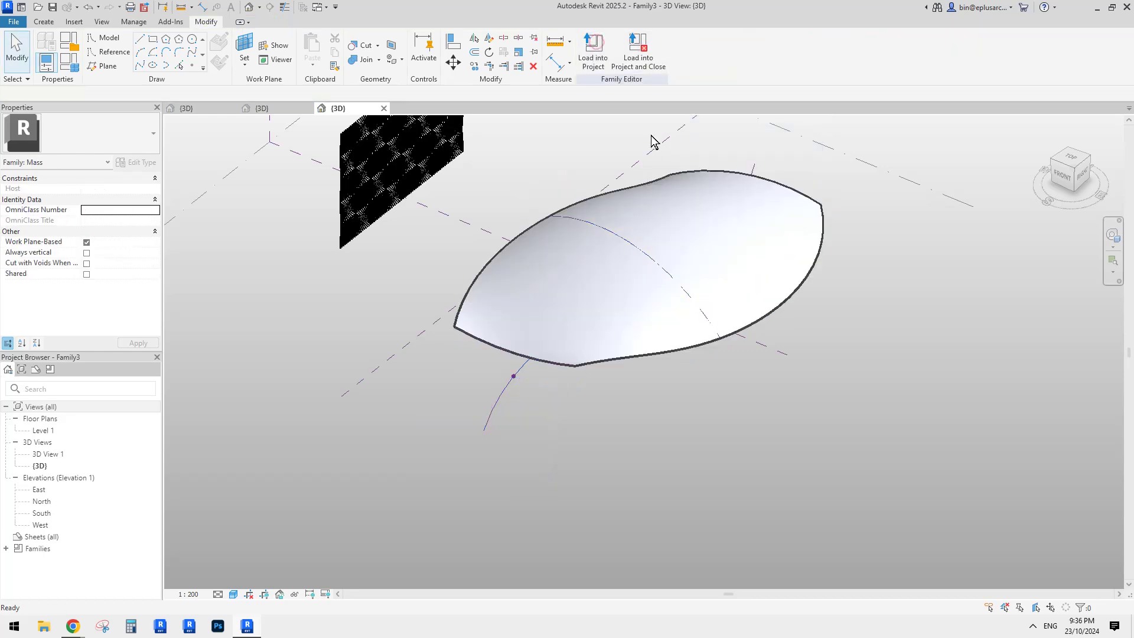
# Enlarge the form's far-end arc concentrically to a radius of 37000.
pyautogui.keyDown('shift'); pyautogui.moveTo(653, 142); pyautogui.dragTo(740, 345, button='middle'); pyautogui.keyUp('shift')
pyautogui.click(750, 373)
pyautogui.click(750, 373)
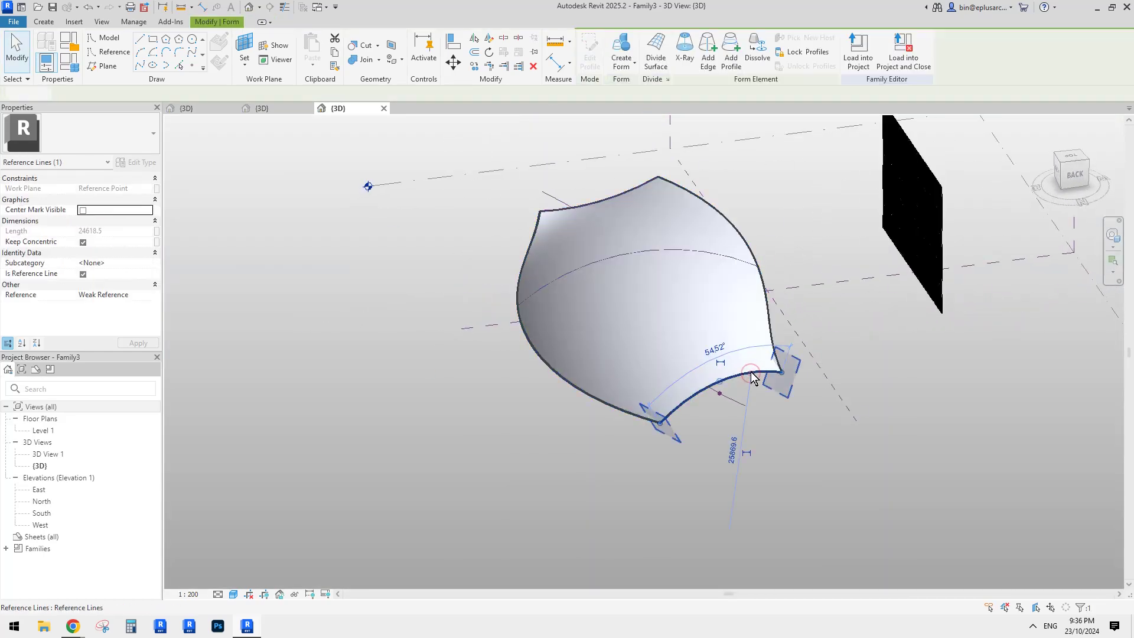
pyautogui.scroll(1, 741, 387)
pyautogui.moveTo(717, 380); pyautogui.dragTo(707, 354)
# Turn off Keep Concentric for the form's middle arc and bend its midpoint downward to a radius of about 94670.
pyautogui.keyDown('shift'); pyautogui.moveTo(713, 359); pyautogui.dragTo(890, 251, button='middle'); pyautogui.keyUp('shift')
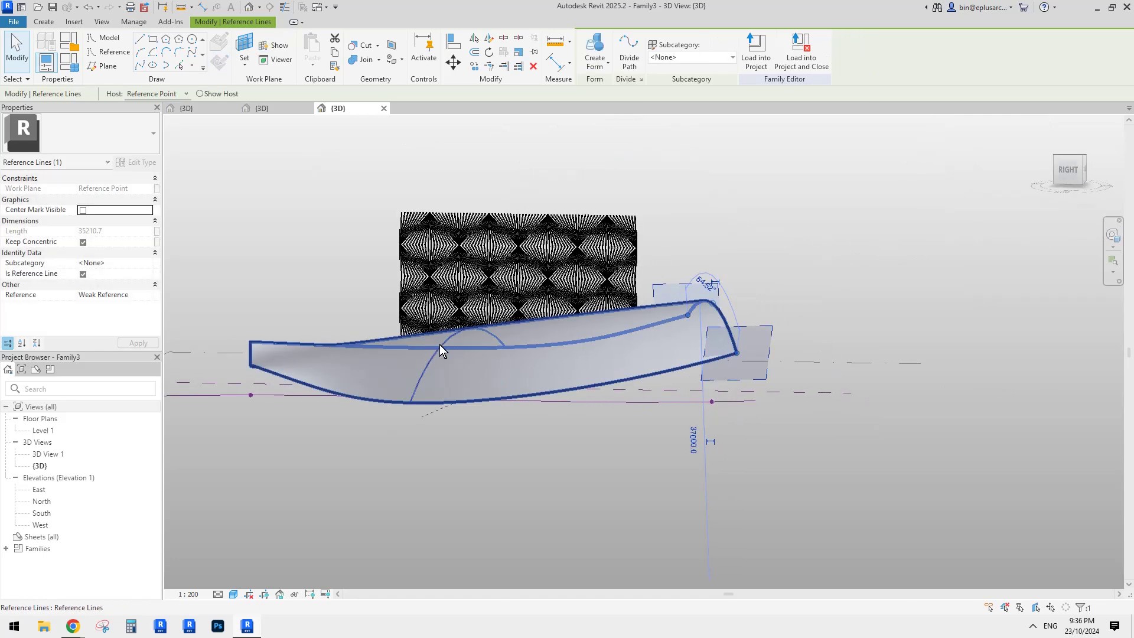
pyautogui.moveTo(440, 345)
pyautogui.keyDown('shift'); pyautogui.mouseDown(button='middle')
pyautogui.moveTo(435, 414)
pyautogui.moveTo(453, 337)
pyautogui.mouseUp(button='middle'); pyautogui.keyUp('shift')
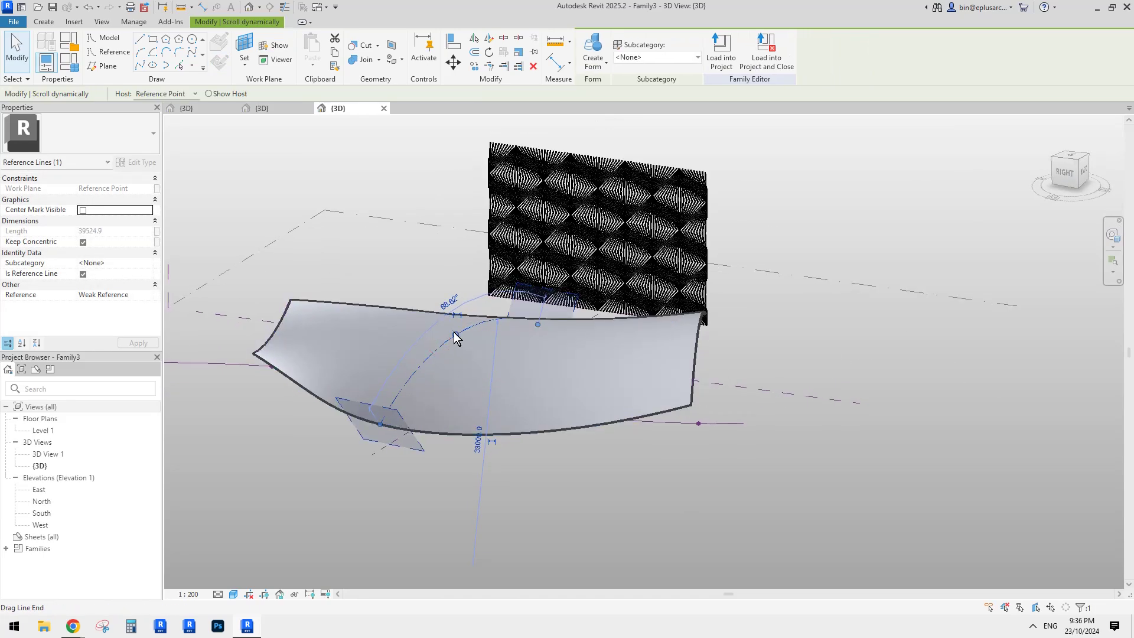
pyautogui.click(84, 242)
pyautogui.moveTo(457, 334); pyautogui.dragTo(482, 376)
pyautogui.keyDown('shift'); pyautogui.moveTo(732, 349); pyautogui.dragTo(377, 417, button='middle'); pyautogui.keyUp('shift')
pyautogui.click(752, 335)
# Turn off Keep Concentric for the form's near-end arc and bend its midpoint upward into an arch.
pyautogui.click(394, 429)
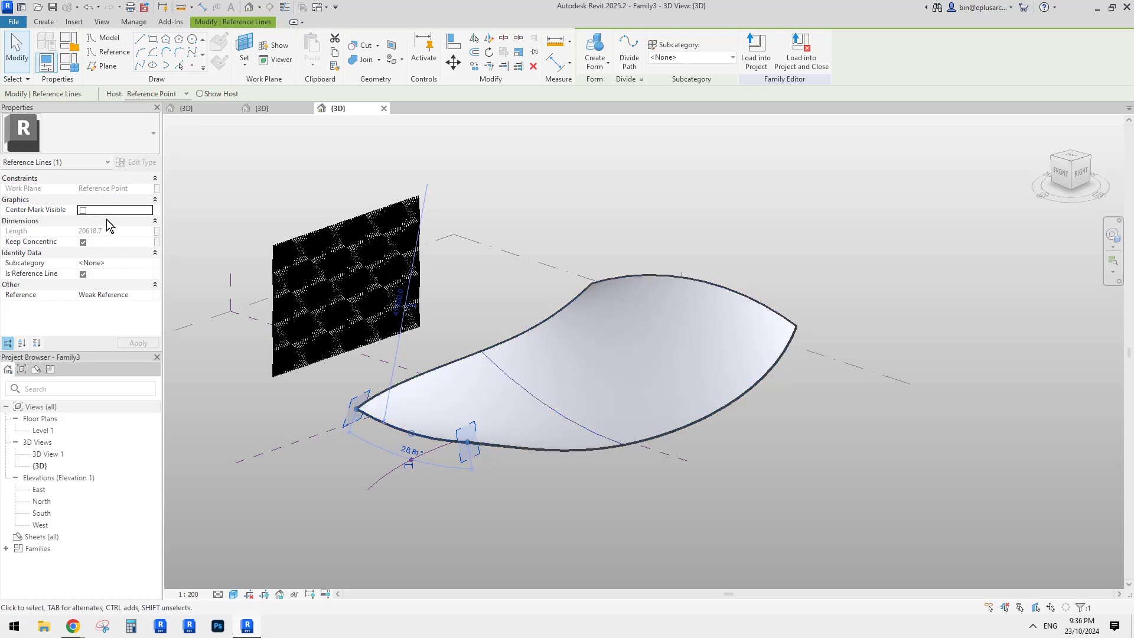
pyautogui.click(83, 242)
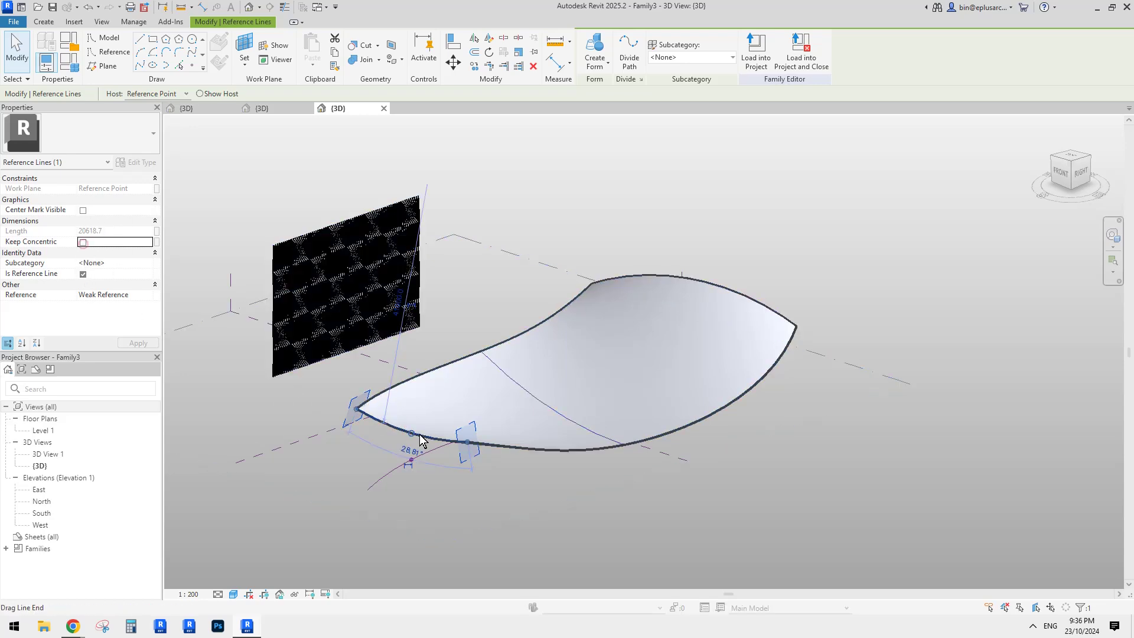
pyautogui.moveTo(412, 433); pyautogui.dragTo(439, 423)
pyautogui.keyDown('shift'); pyautogui.moveTo(439, 424); pyautogui.dragTo(413, 426, button='middle'); pyautogui.keyUp('shift')
pyautogui.press('Escape')
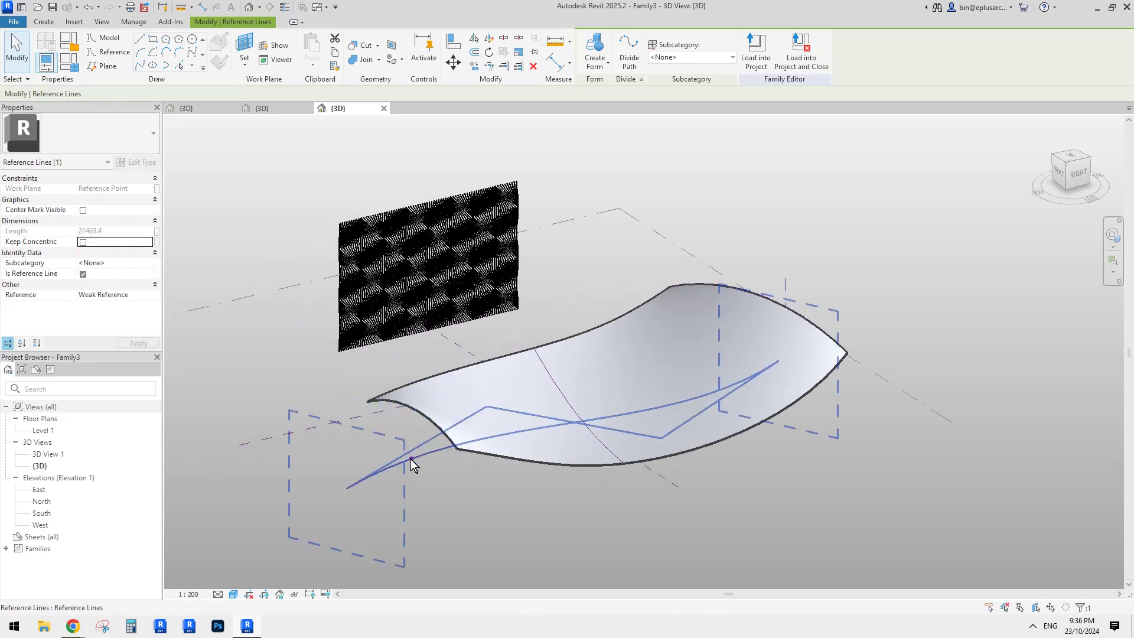
# Move the near-end arc's reference point along the spline toward the spline's near end.
pyautogui.moveTo(412, 458); pyautogui.dragTo(365, 474)
pyautogui.keyDown('shift'); pyautogui.moveTo(473, 433); pyautogui.dragTo(575, 423, button='middle'); pyautogui.keyUp('shift')
pyautogui.press('Escape')
# Turn off Keep Concentric for the form's middle arc and arch its midpoint upward.
pyautogui.click(438, 385)
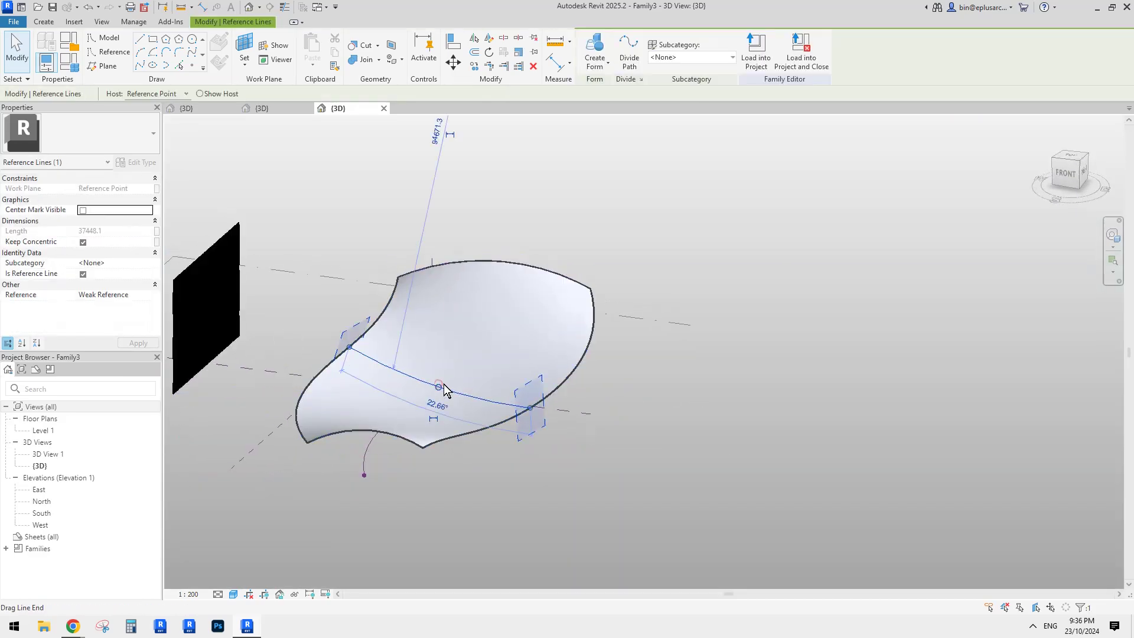
pyautogui.click(84, 242)
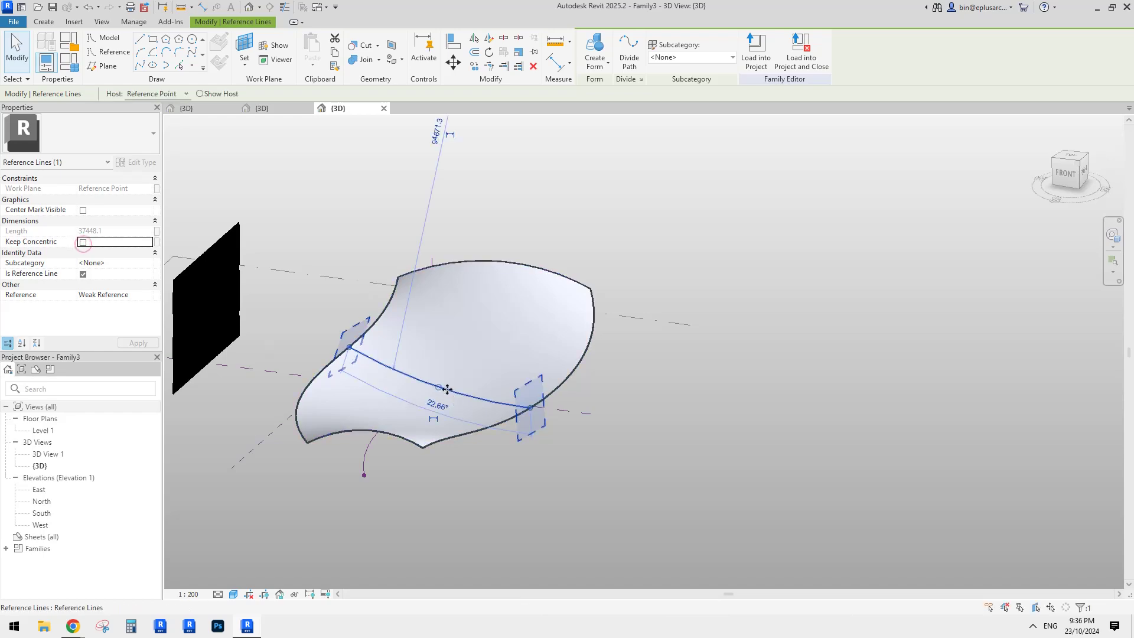
pyautogui.moveTo(438, 387); pyautogui.dragTo(513, 357)
pyautogui.keyDown('shift'); pyautogui.moveTo(573, 407); pyautogui.dragTo(602, 437, button='middle'); pyautogui.keyUp('shift')
pyautogui.click(579, 366)
# Divide the curved form's surface and set both the U and V grid numbers to 5.
pyautogui.scroll(4, 435, 354)
pyautogui.click(539, 357)
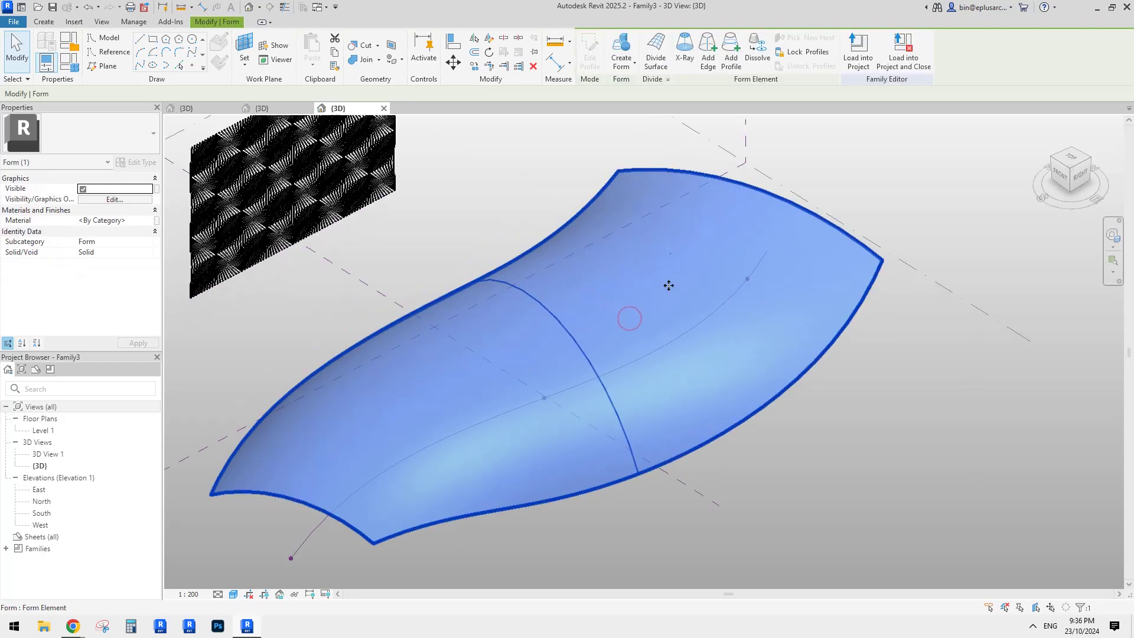
pyautogui.click(657, 52)
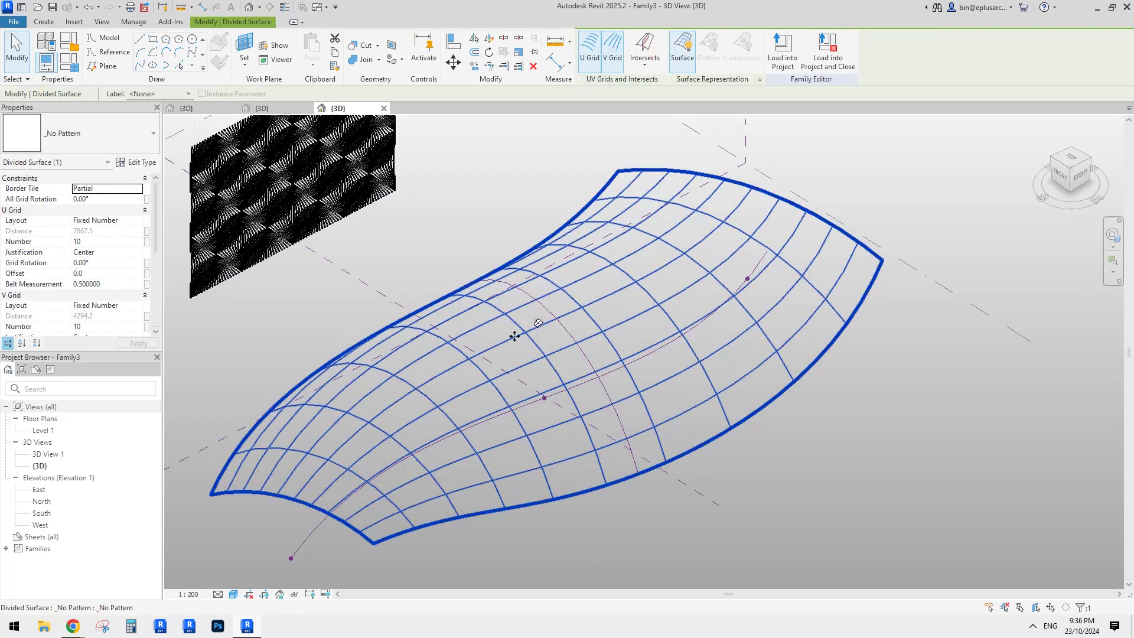
pyautogui.click(106, 242)
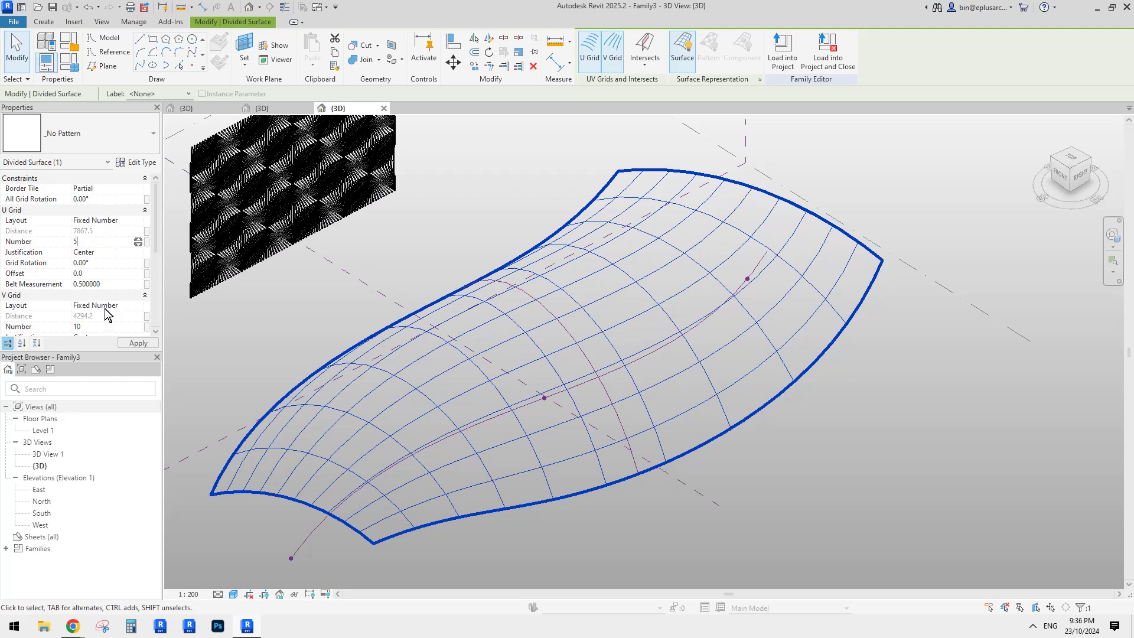
pyautogui.write('5')
pyautogui.scroll(-3, 511, 266)
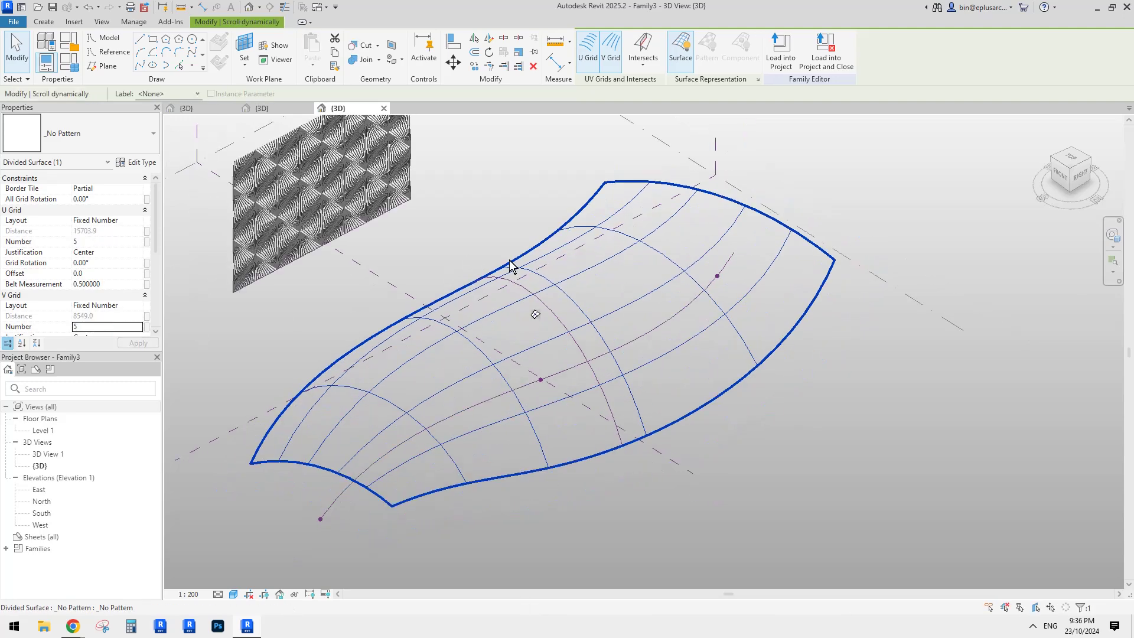
# Apply the Family1 rhomboid component to the divided curved surface.
pyautogui.keyDown('shift'); pyautogui.moveTo(530, 331); pyautogui.dragTo(521, 349, button='middle'); pyautogui.keyUp('shift')
pyautogui.scroll(1, 347, 246)
pyautogui.keyDown('shift'); pyautogui.moveTo(542, 261); pyautogui.dragTo(521, 269, button='middle'); pyautogui.keyUp('shift')
pyautogui.scroll(2, 519, 265)
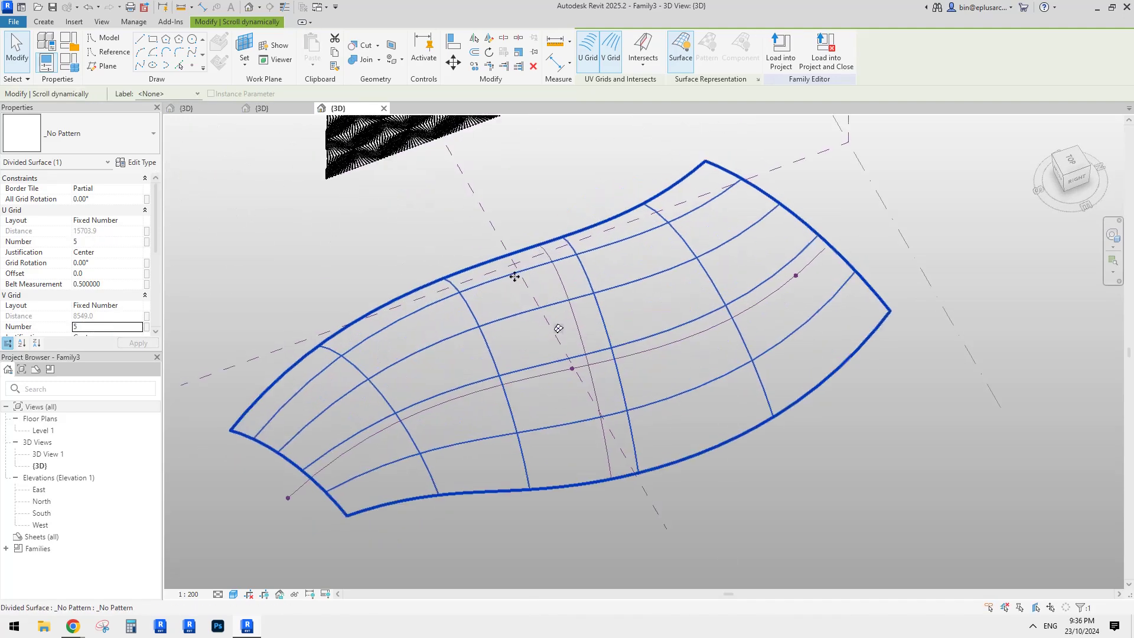
pyautogui.click(134, 142)
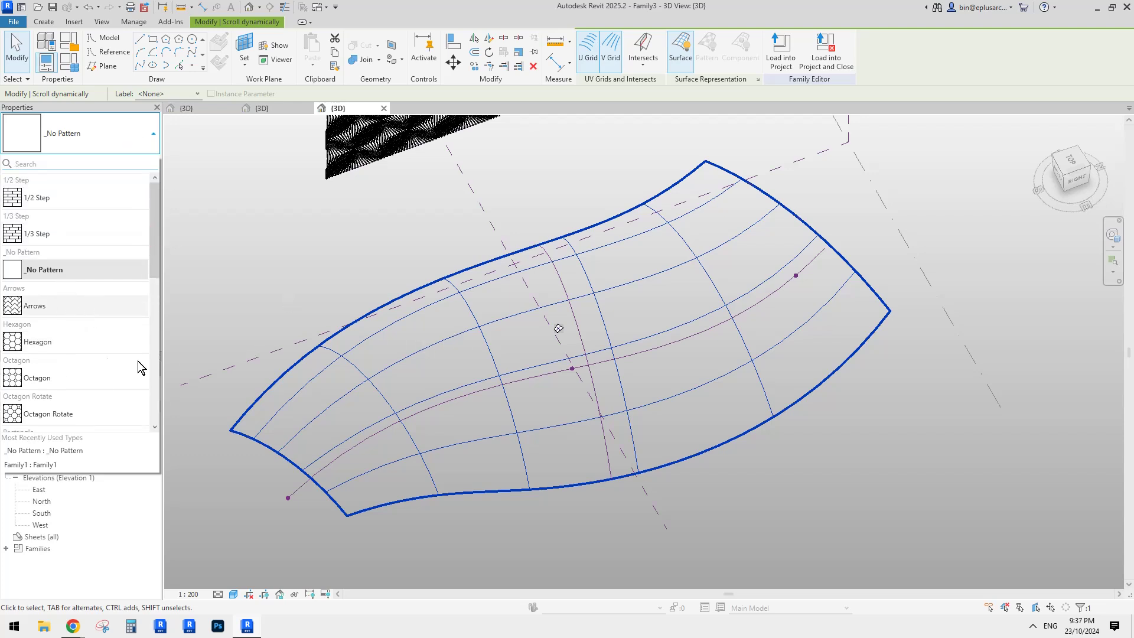
pyautogui.scroll(-2, 49, 349)
pyautogui.scroll(-3, 48, 348)
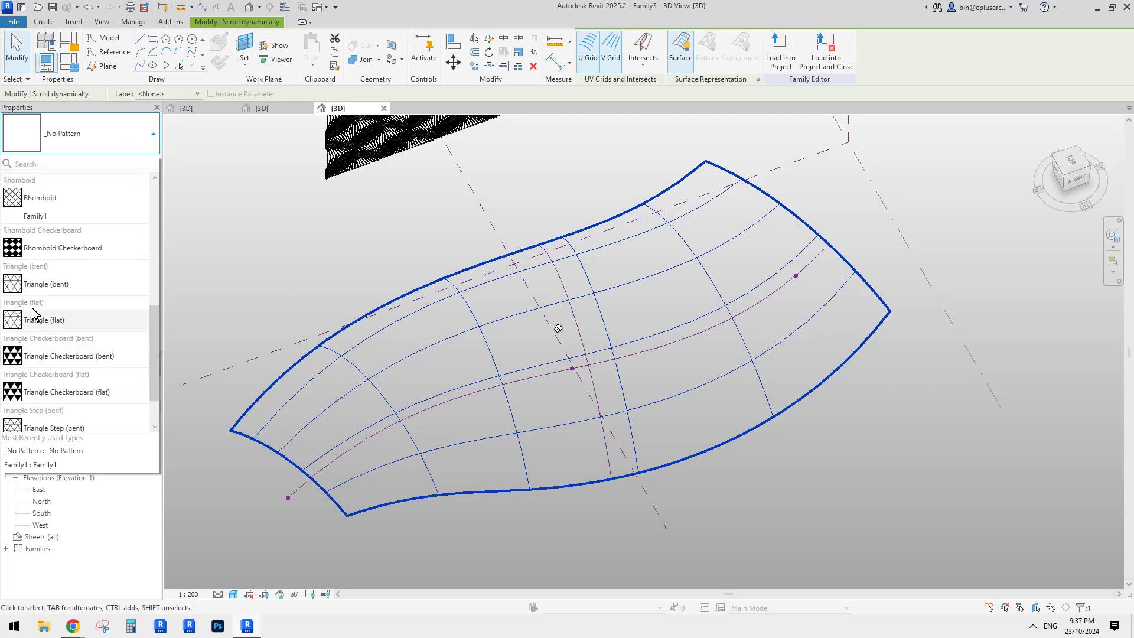
pyautogui.click(36, 217)
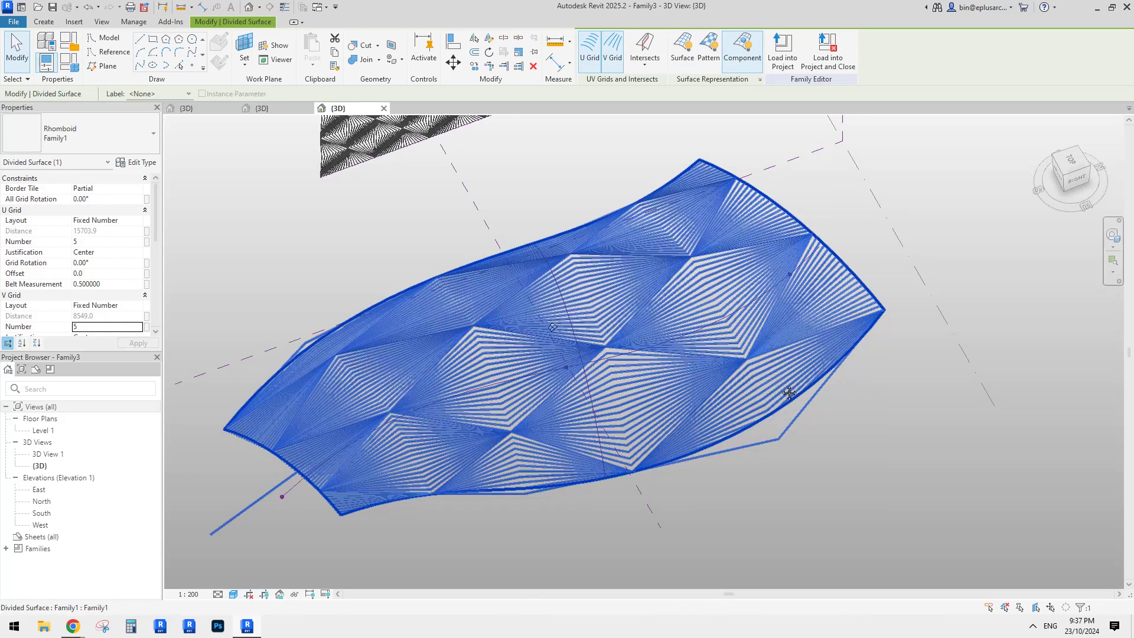
# Set the curved divided surface's U and V grid numbers to 10.
pyautogui.click(849, 441)
pyautogui.keyDown('shift'); pyautogui.moveTo(848, 440); pyautogui.dragTo(650, 352, button='middle'); pyautogui.keyUp('shift')
pyautogui.click(650, 352)
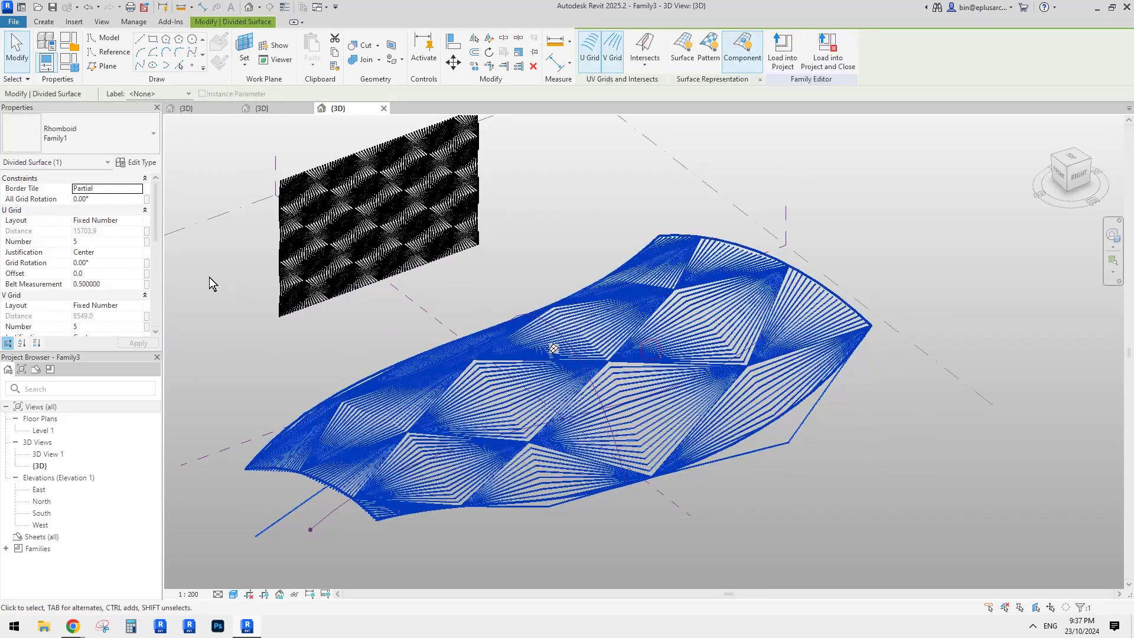
pyautogui.click(99, 243)
pyautogui.write('10')
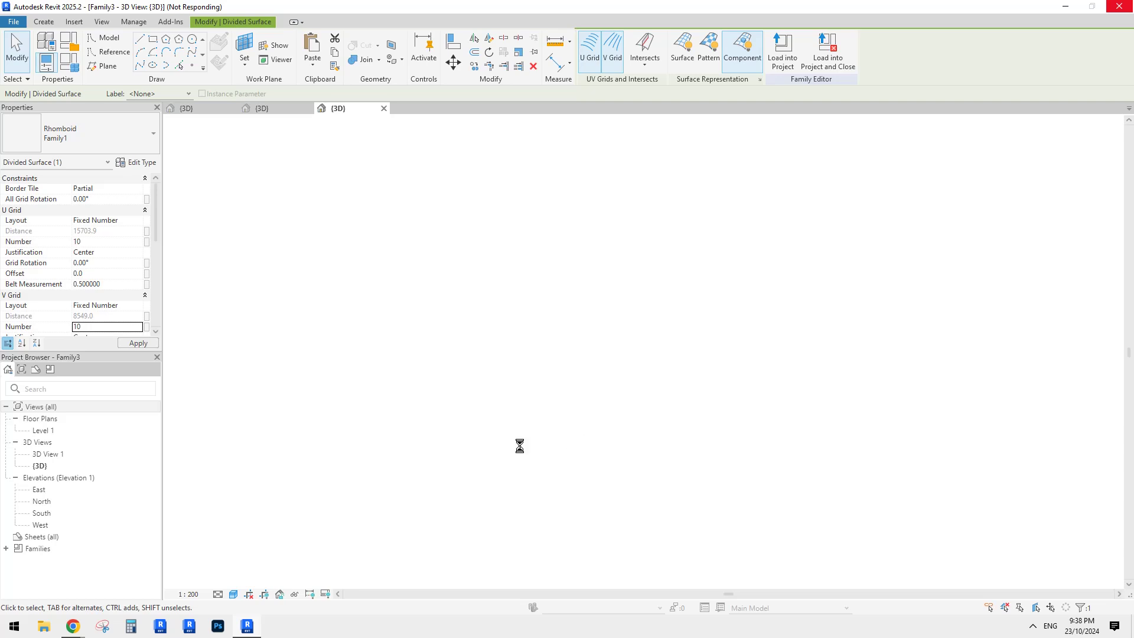
pyautogui.moveTo(73, 625)
pyautogui.click(188, 577)
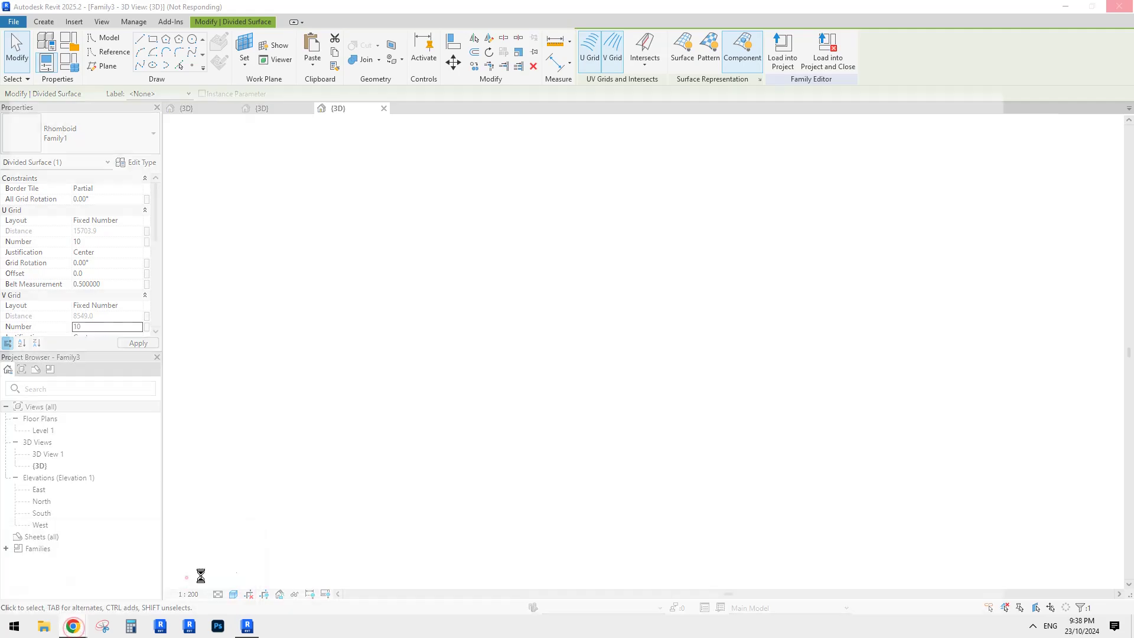
pyautogui.click(246, 625)
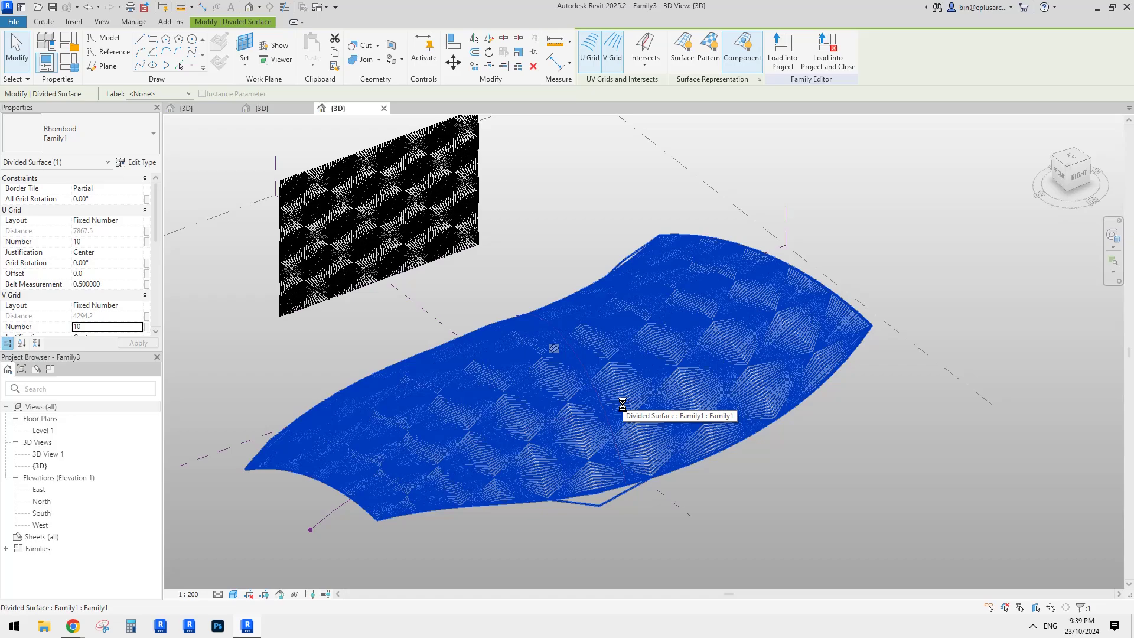
# Deselect the panelled curved surface and inspect its diamond pattern from another angle.
pyautogui.click(842, 221)
pyautogui.keyDown('shift'); pyautogui.moveTo(779, 307); pyautogui.dragTo(706, 397, button='middle'); pyautogui.keyUp('shift')
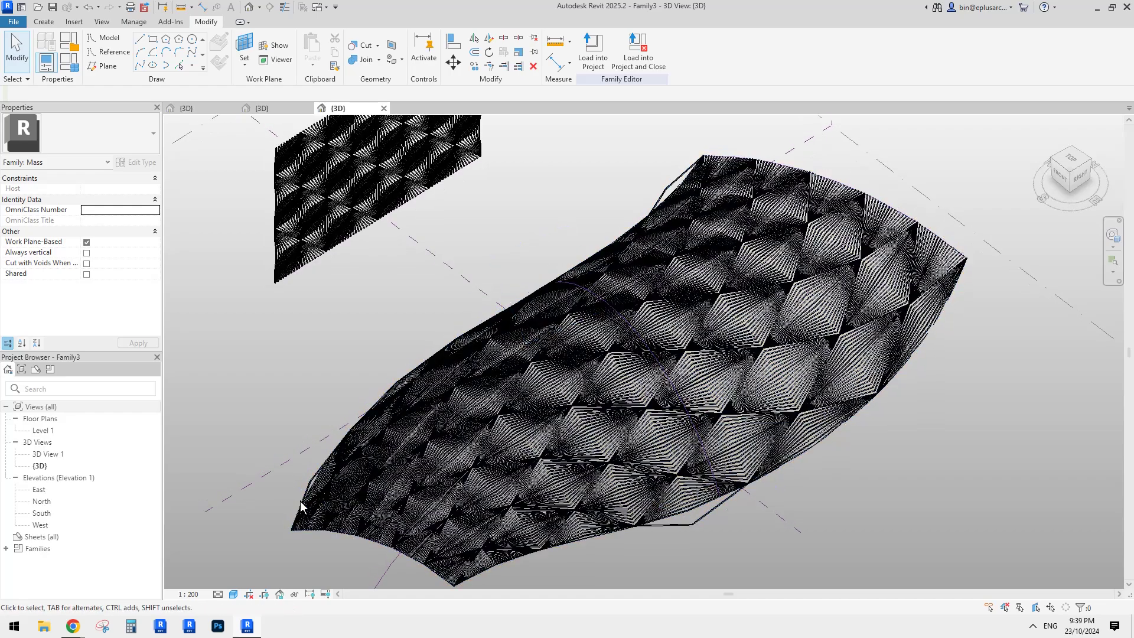
# Switch to Chrome, leave the stadium request post and browse up to the top of the Reddit community's post feed.
pyautogui.moveTo(77, 627)
pyautogui.click(79, 571)
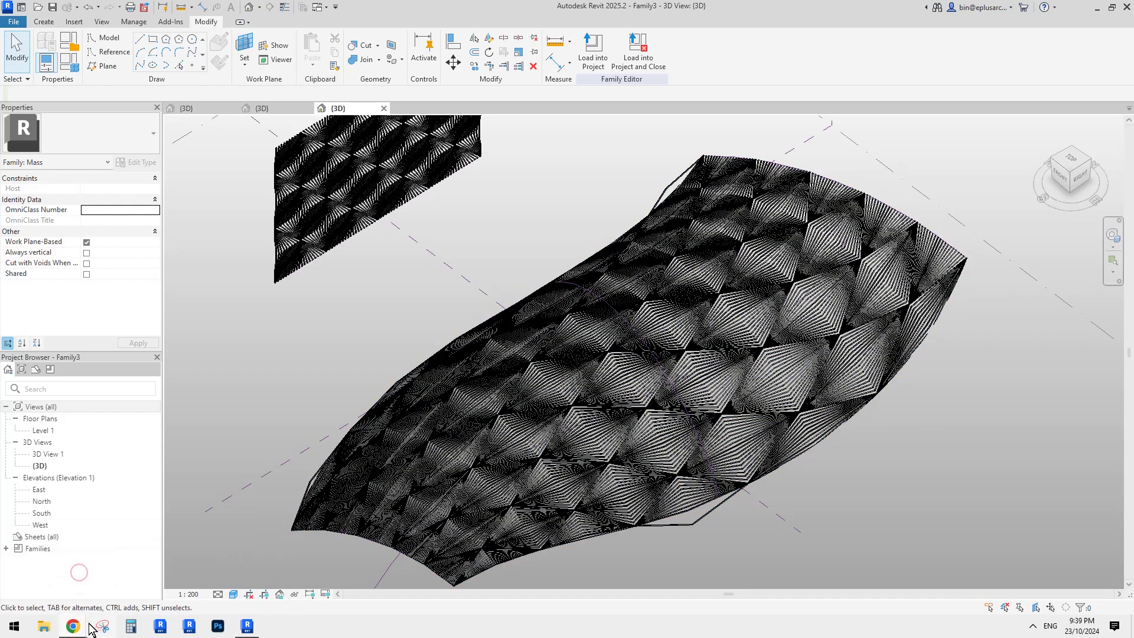
pyautogui.click(153, 589)
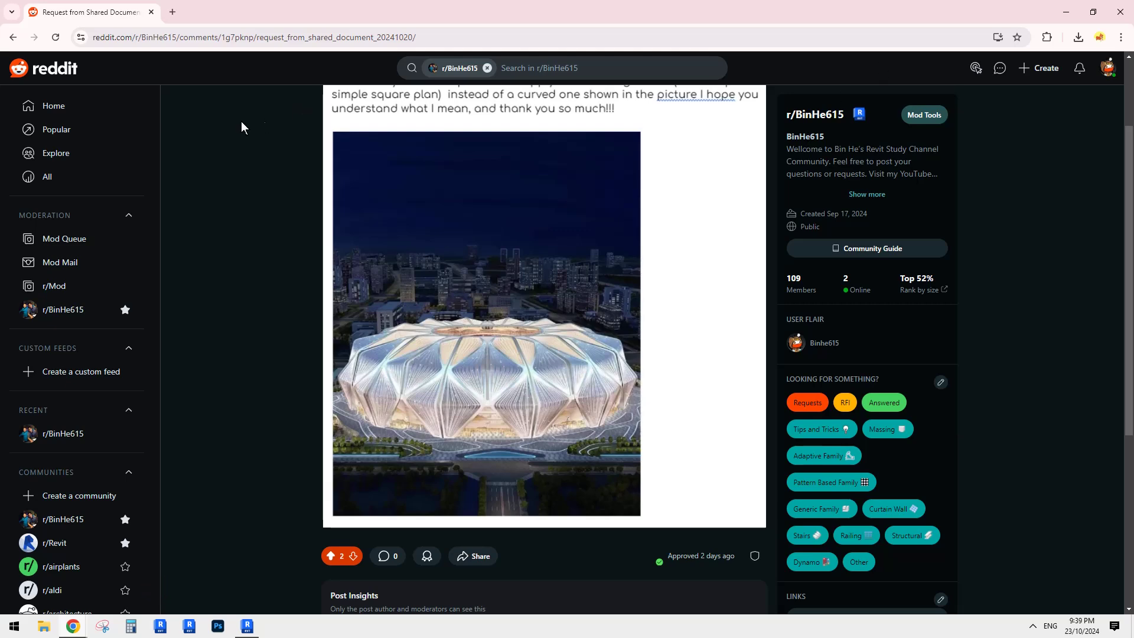
pyautogui.scroll(2, 300, 171)
pyautogui.click(307, 112)
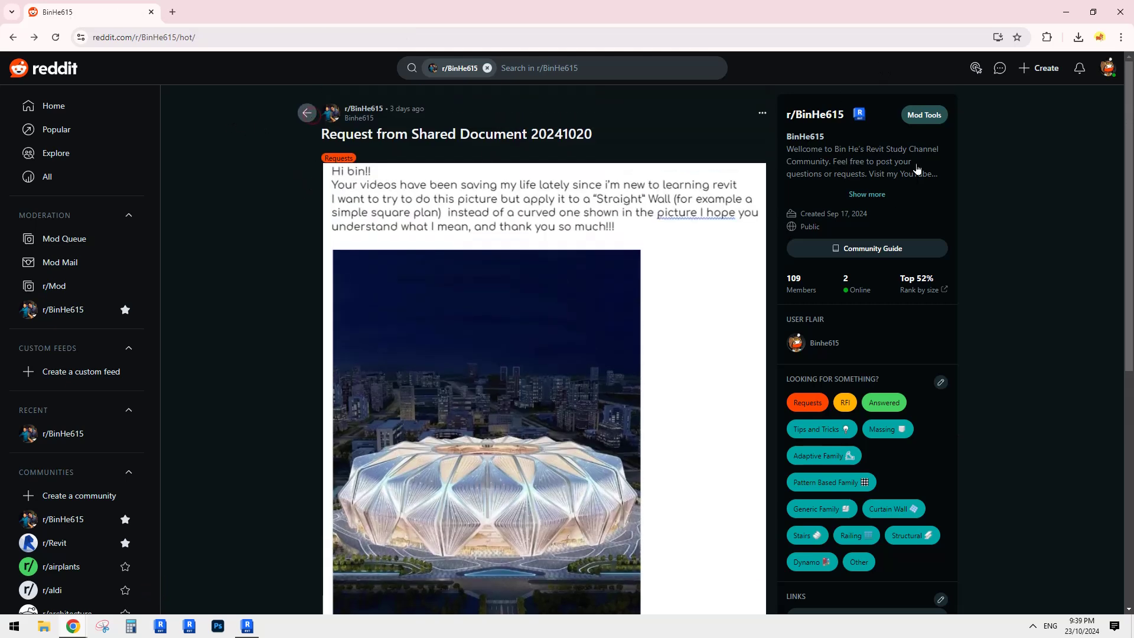
pyautogui.scroll(3, 844, 168)
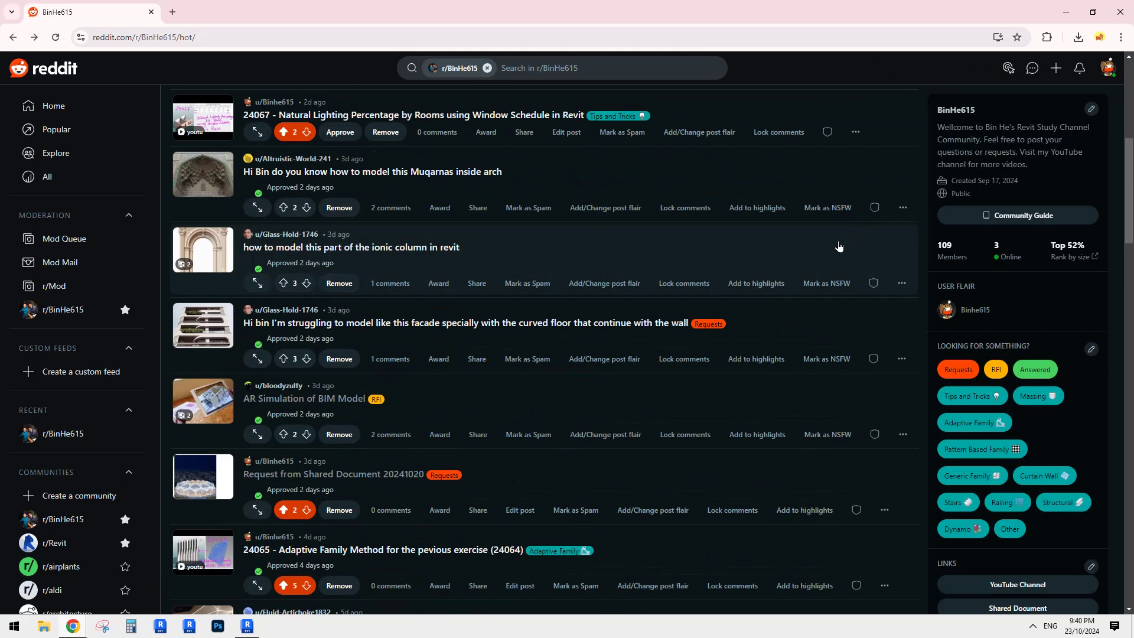
pyautogui.scroll(2, 839, 246)
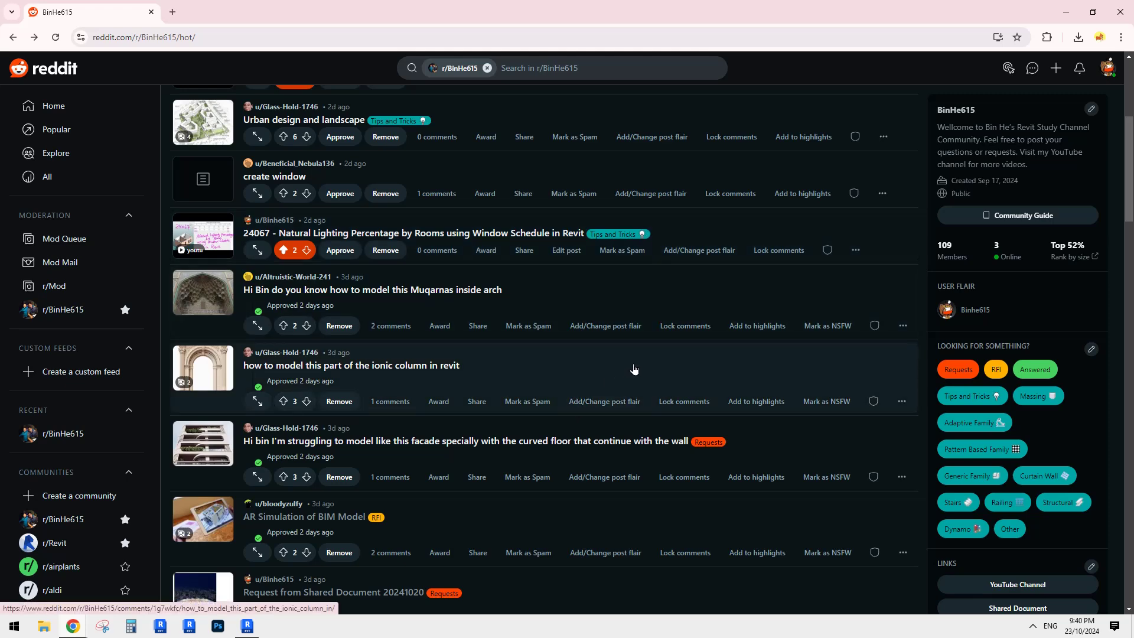
pyautogui.scroll(5, 612, 362)
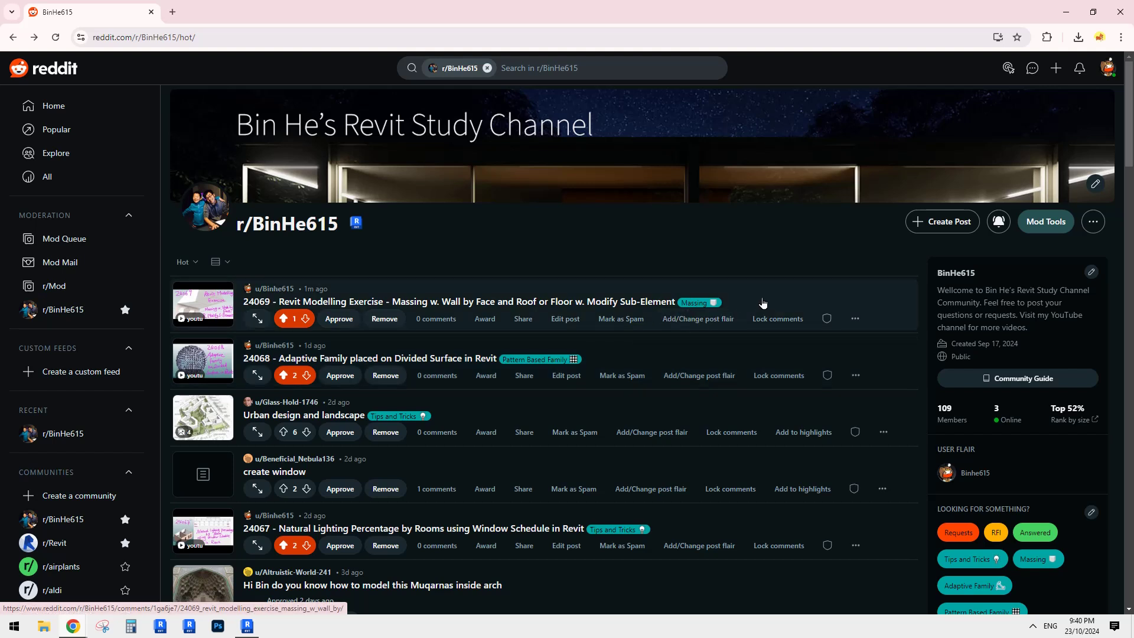